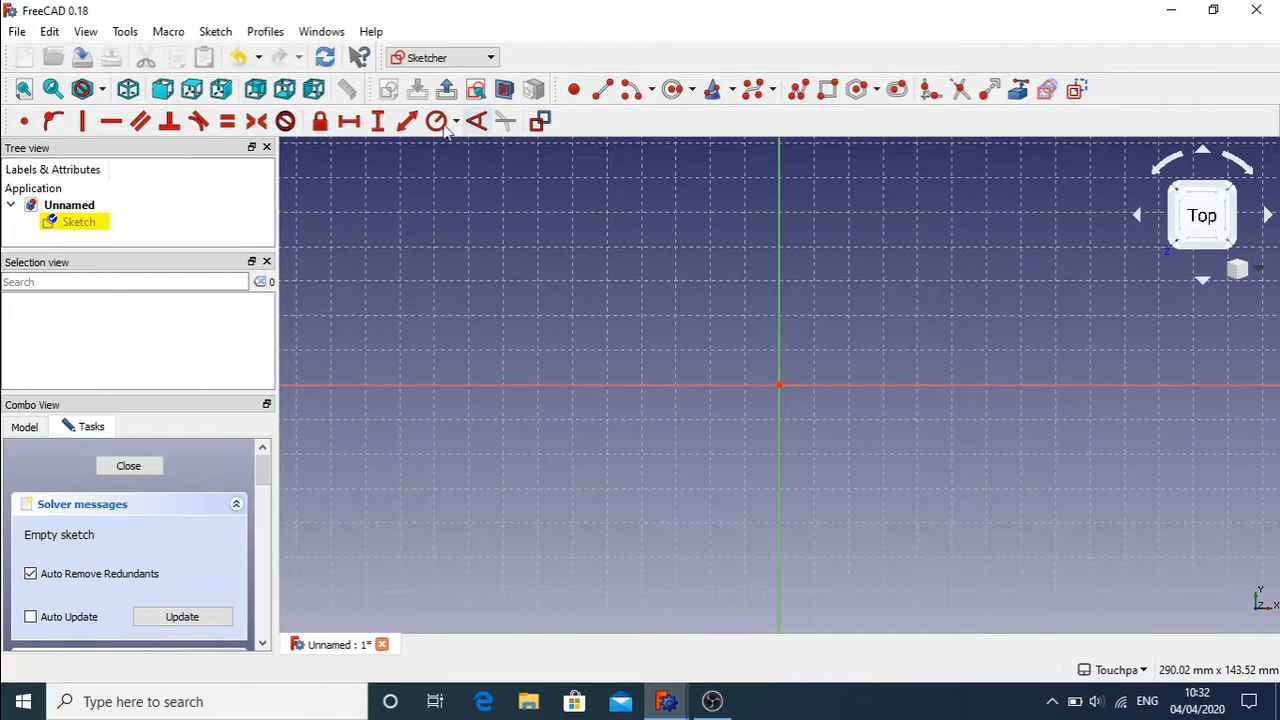
Step: Browse the tool menus and the radius/diameter constraint options without choosing anything
{"action": "left_click", "coordinate": [118, 37]}
{"action": "mouse_move", "coordinate": [85, 31]}
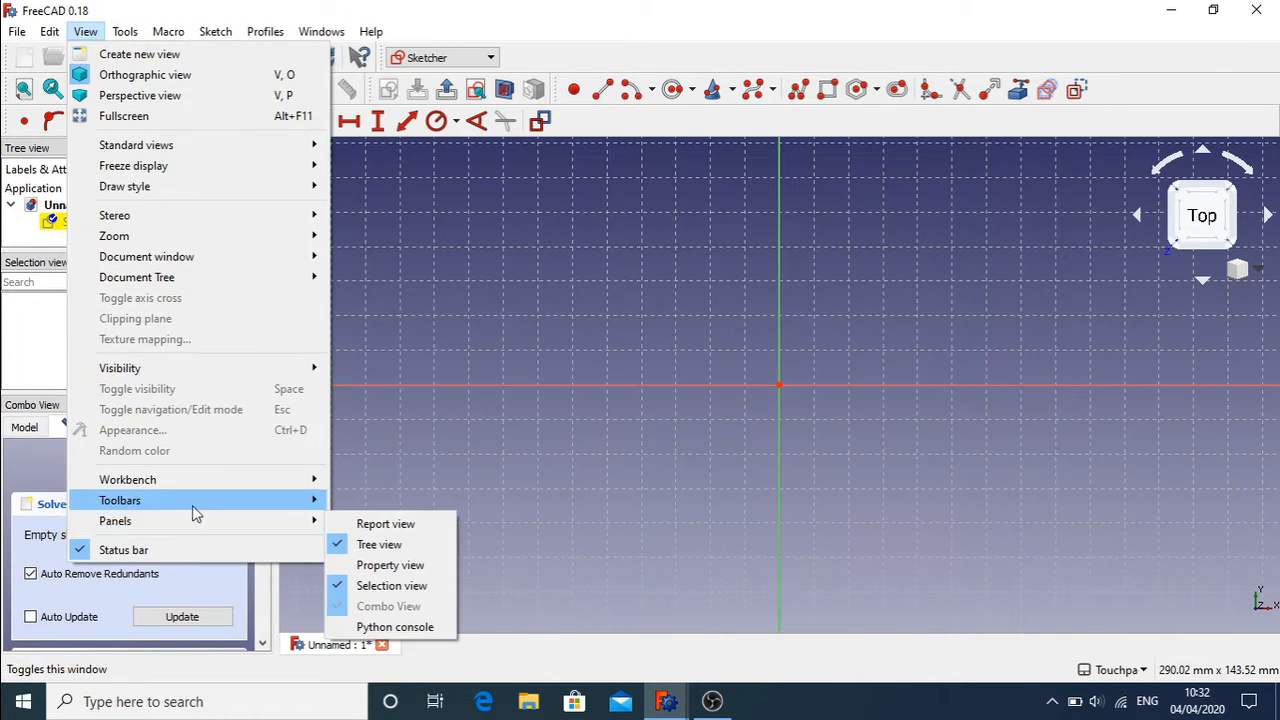
{"action": "mouse_move", "coordinate": [203, 510]}
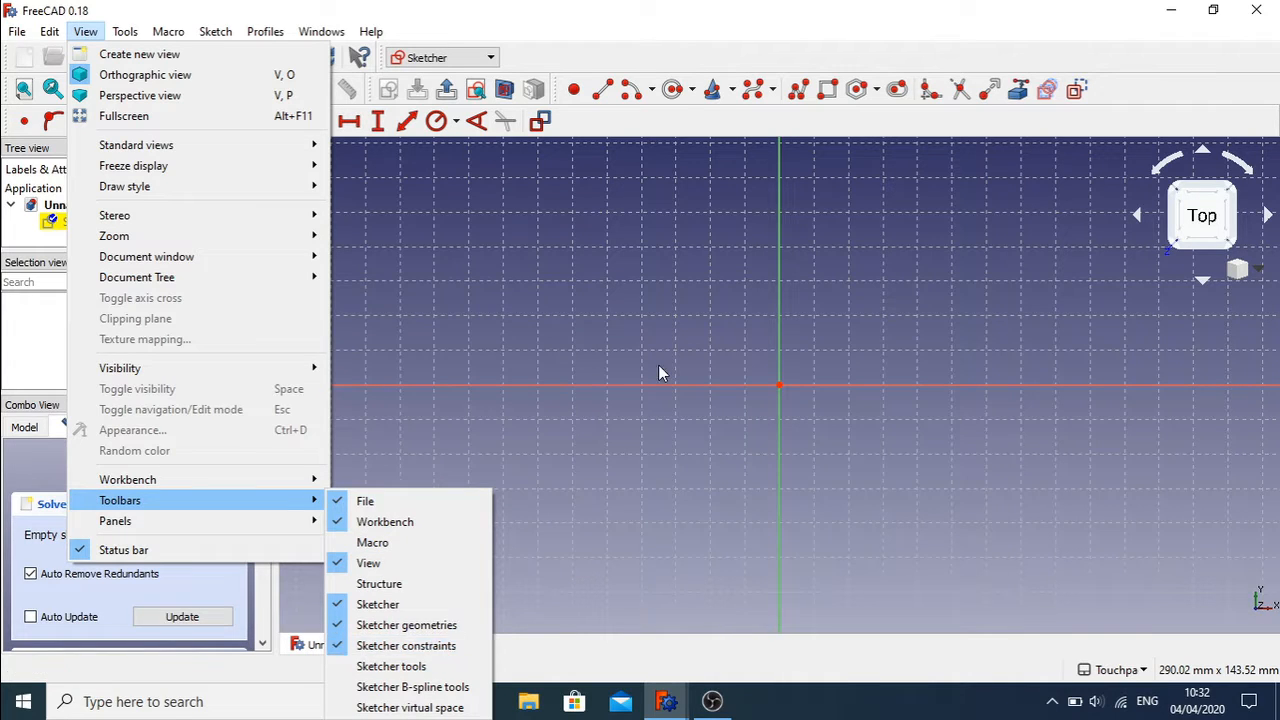
{"action": "left_click", "coordinate": [582, 357]}
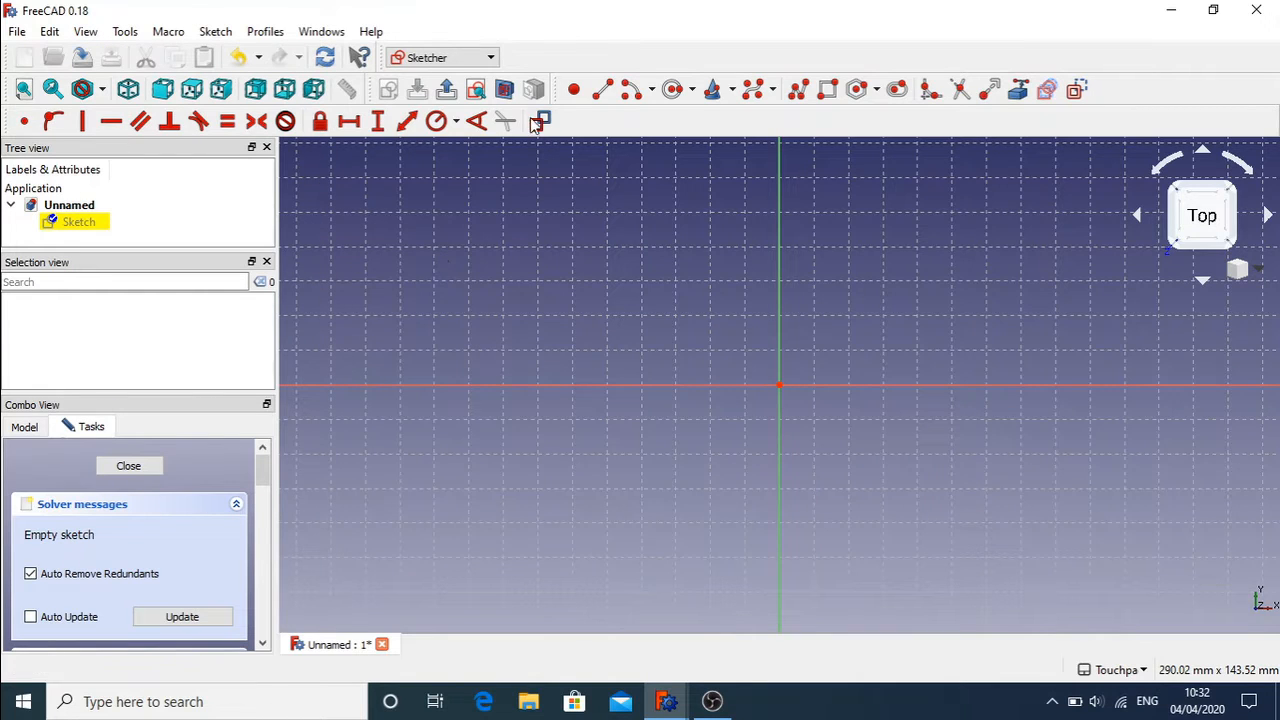
{"action": "left_click", "coordinate": [457, 128]}
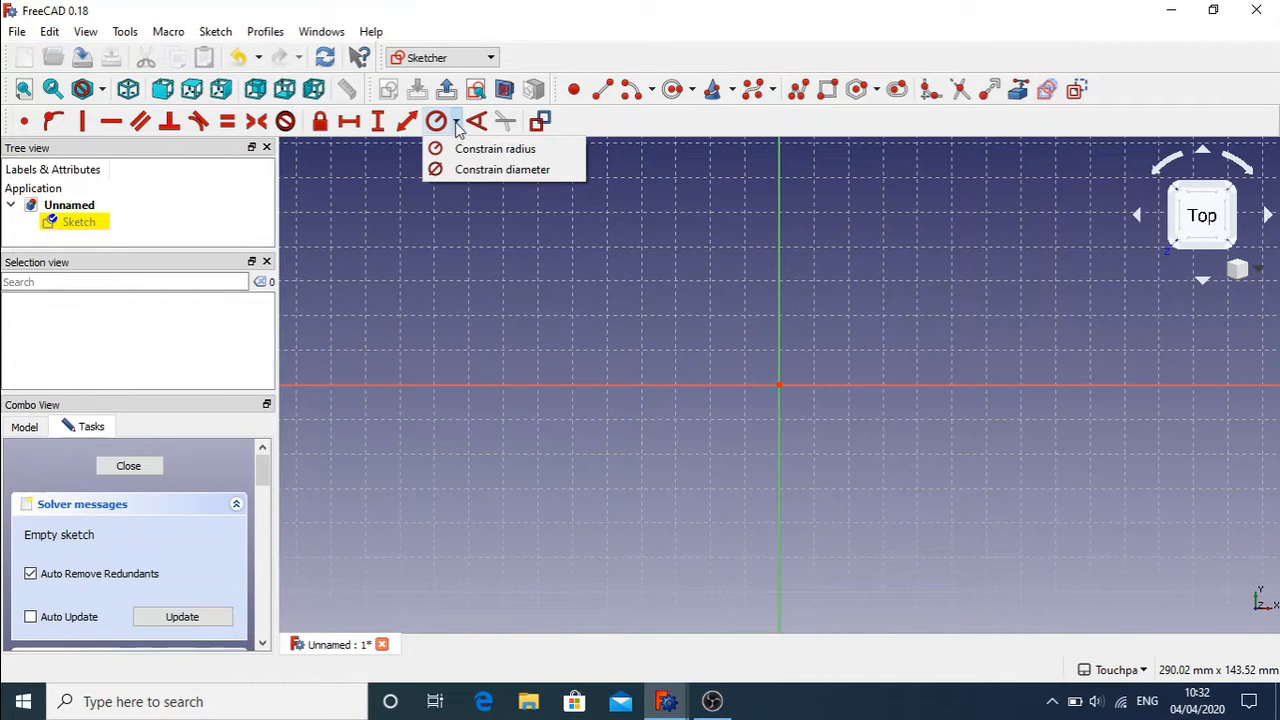
{"action": "left_click", "coordinate": [676, 184]}
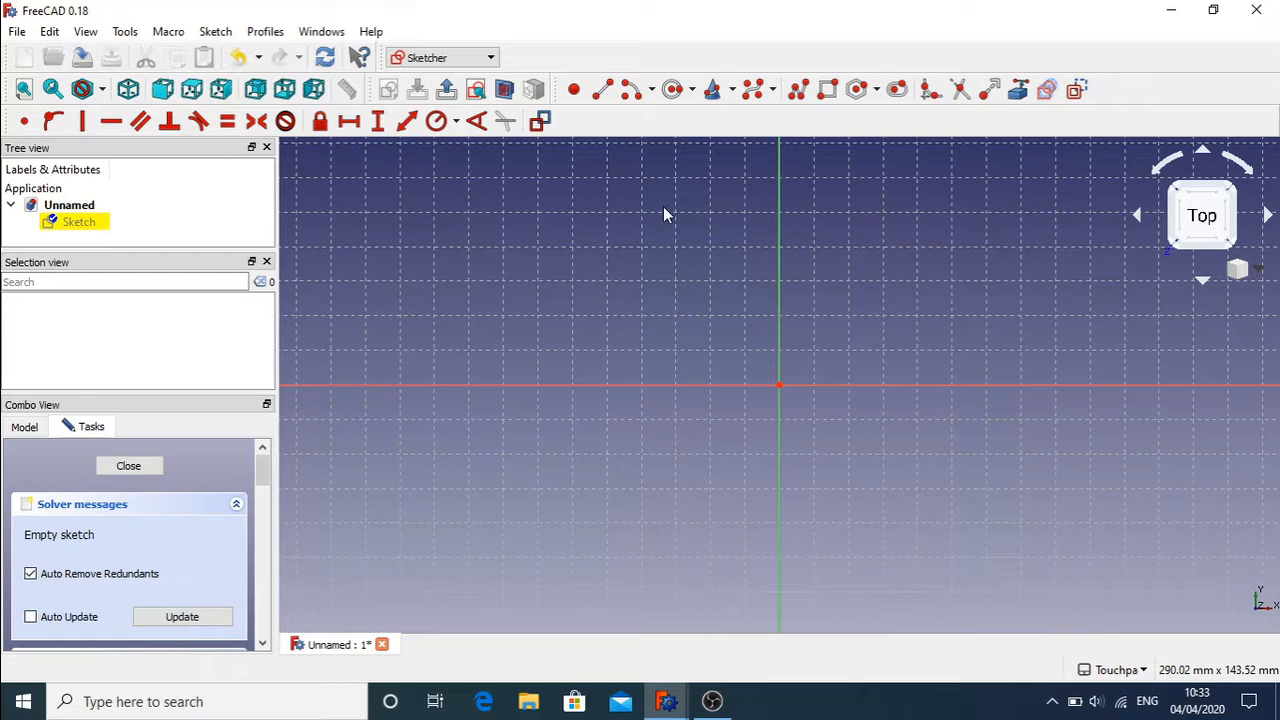
Step: Draw two vertical lines to the left of the origin
{"action": "left_click", "coordinate": [603, 91]}
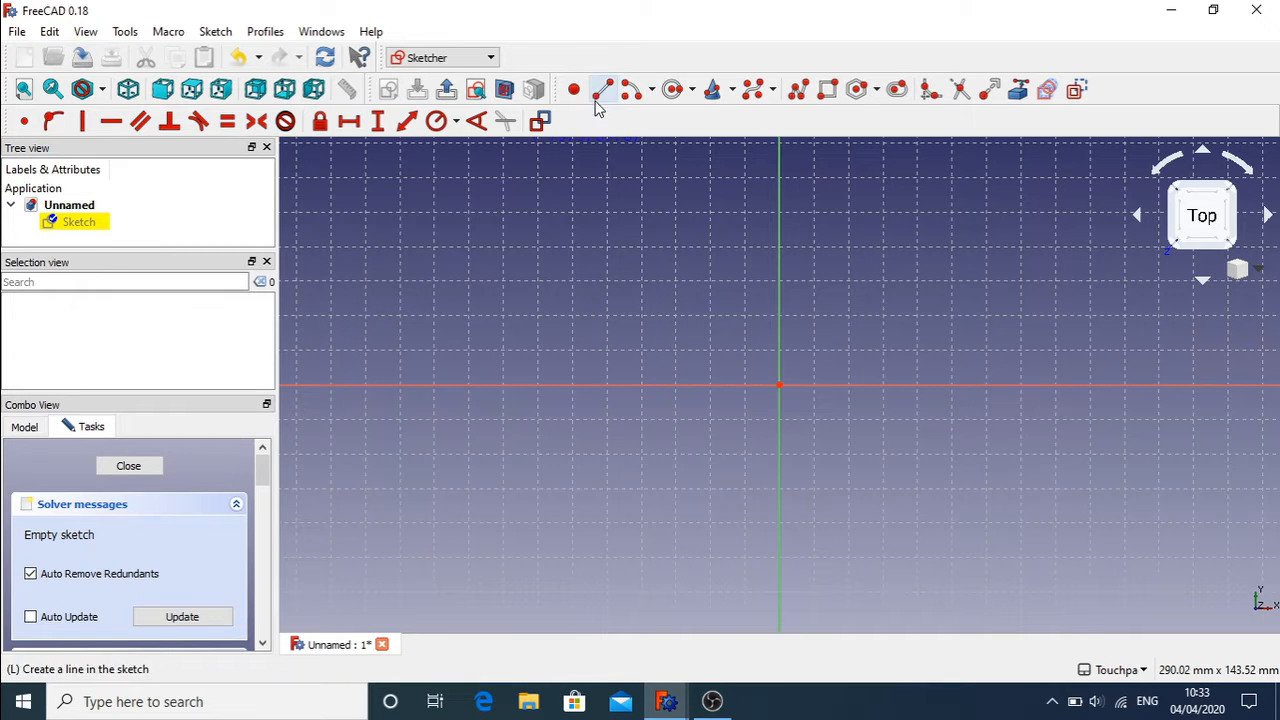
{"action": "left_click", "coordinate": [598, 279]}
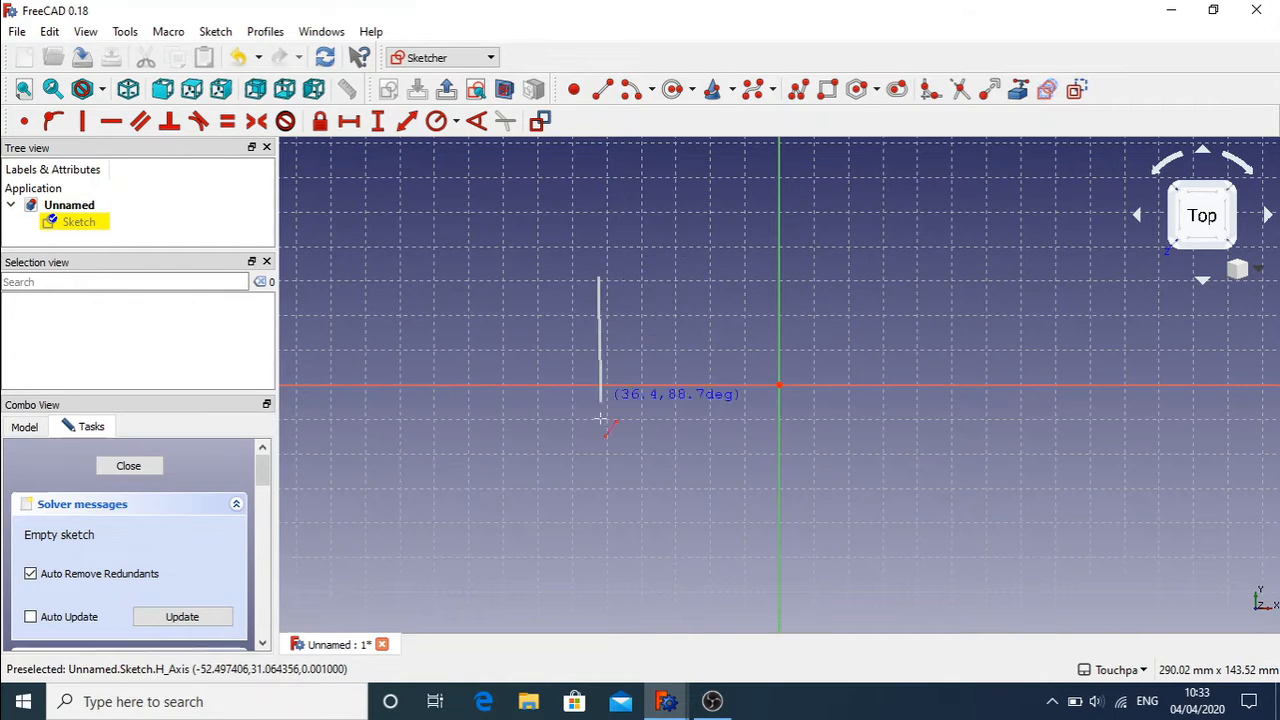
{"action": "left_click", "coordinate": [594, 454]}
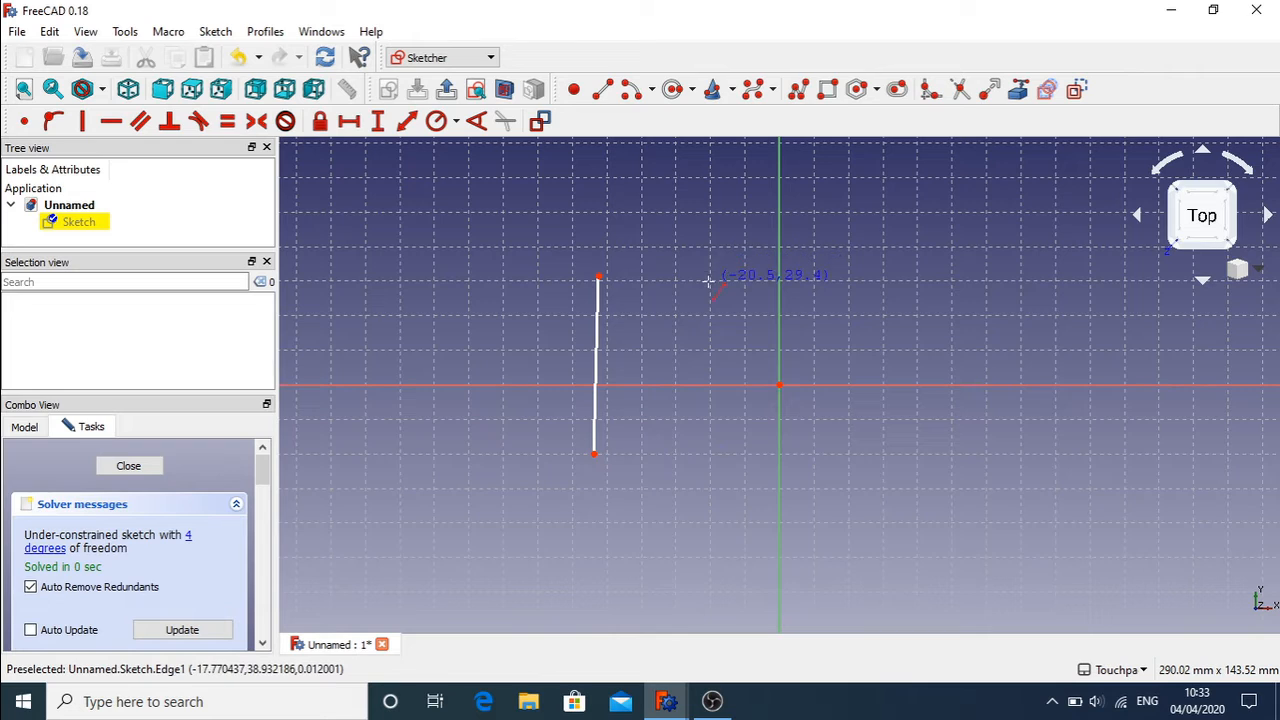
{"action": "left_click", "coordinate": [706, 456]}
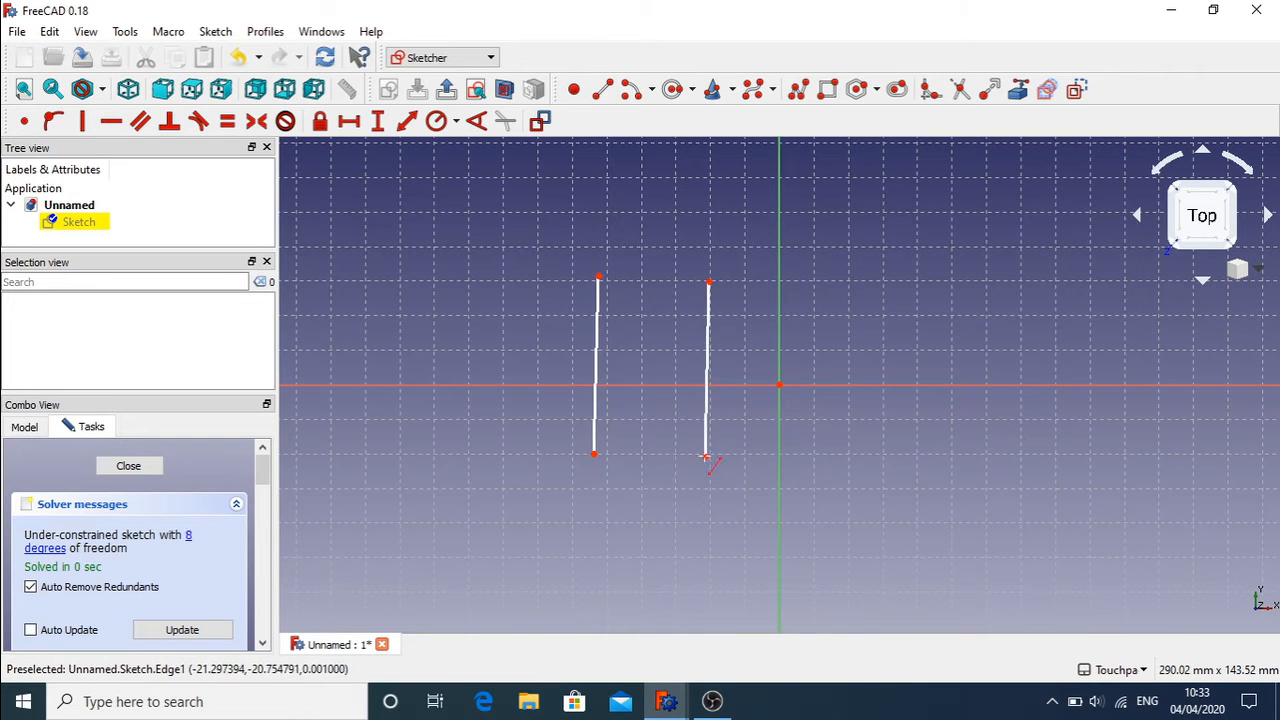
Step: Draw a rectangle to the right of the origin
{"action": "left_click", "coordinate": [829, 91]}
{"action": "left_click", "coordinate": [821, 238]}
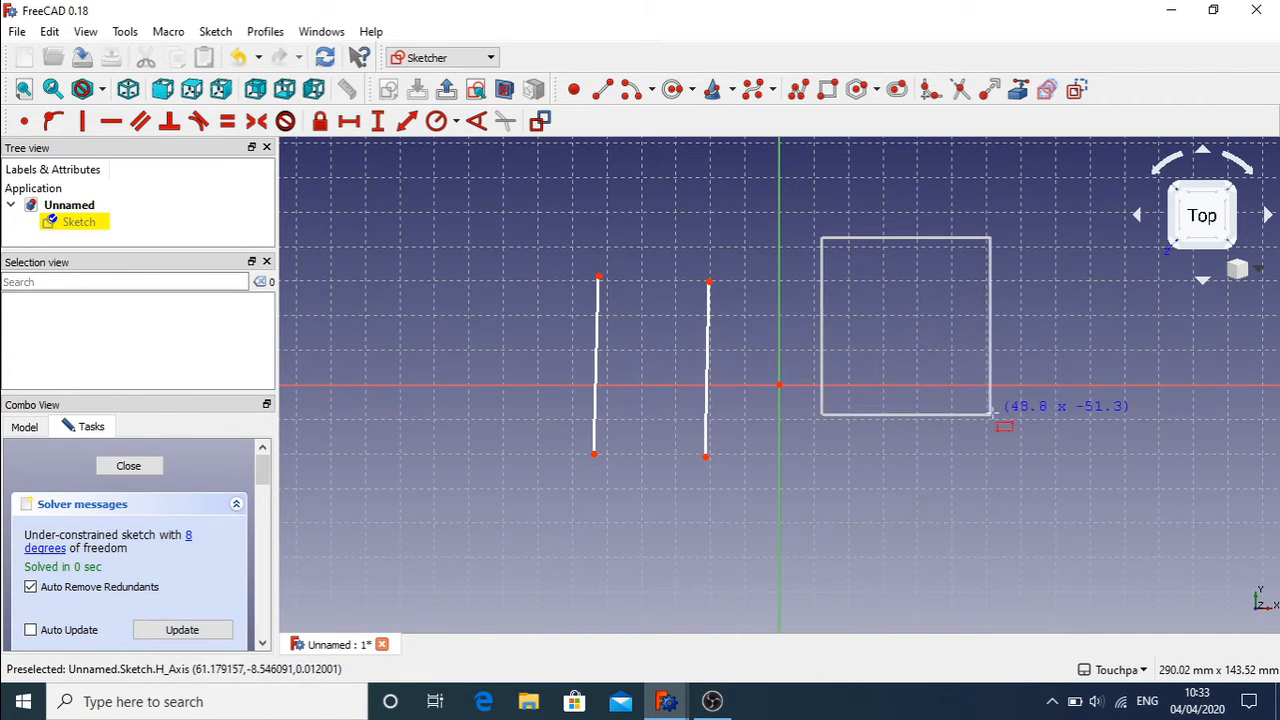
{"action": "left_click", "coordinate": [998, 414]}
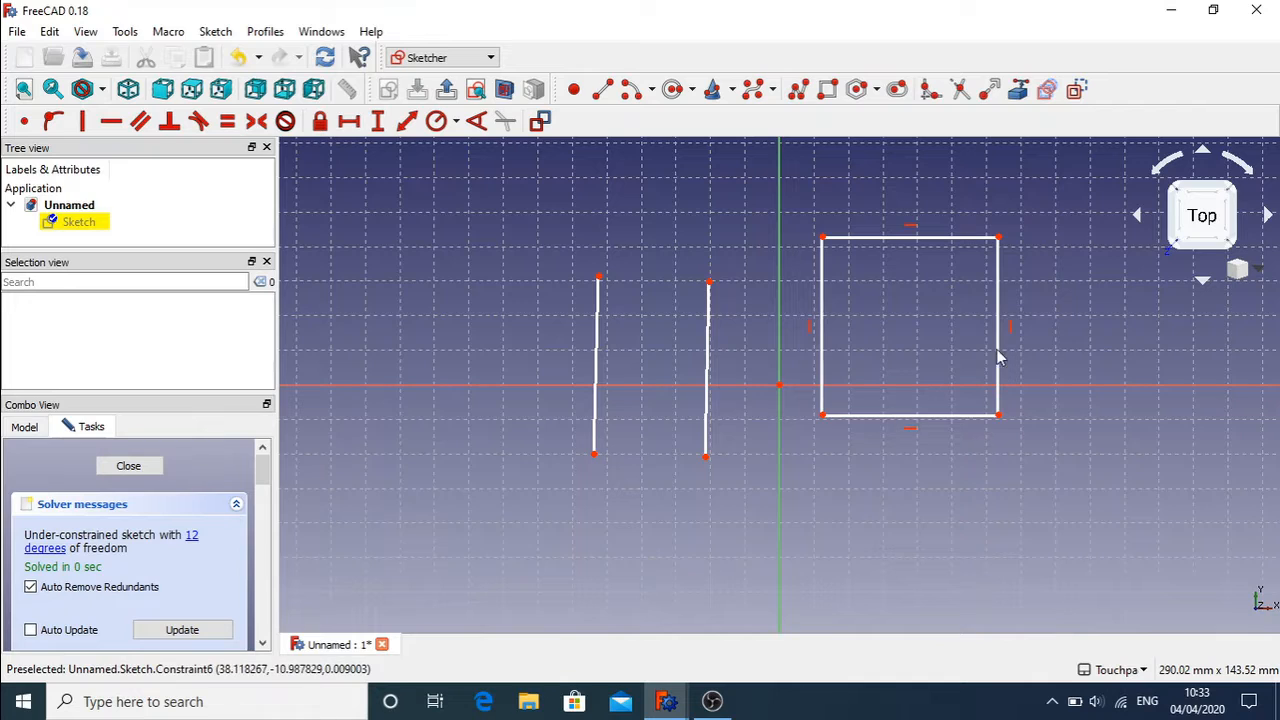
Step: Delete the rectangle's four horizontal and vertical constraints
{"action": "left_click", "coordinate": [910, 229]}
{"action": "key", "text": "Delete"}
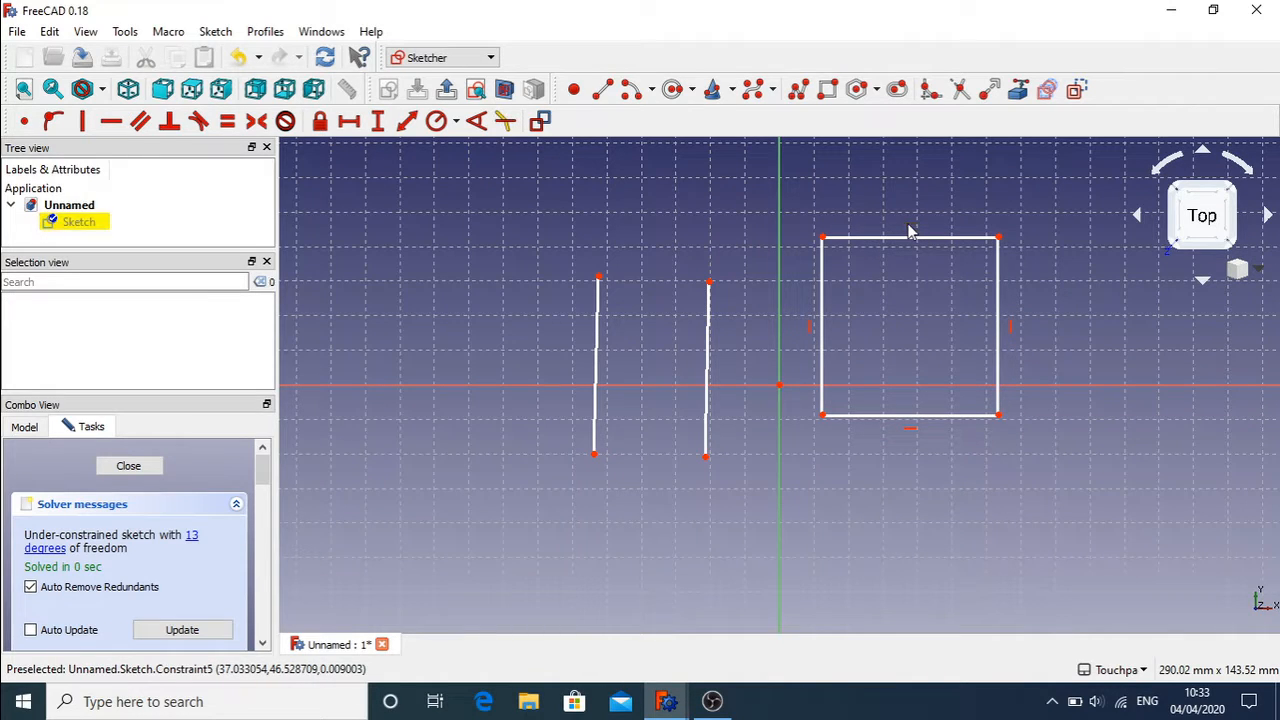
{"action": "left_click", "coordinate": [1011, 330]}
{"action": "key", "text": "Delete"}
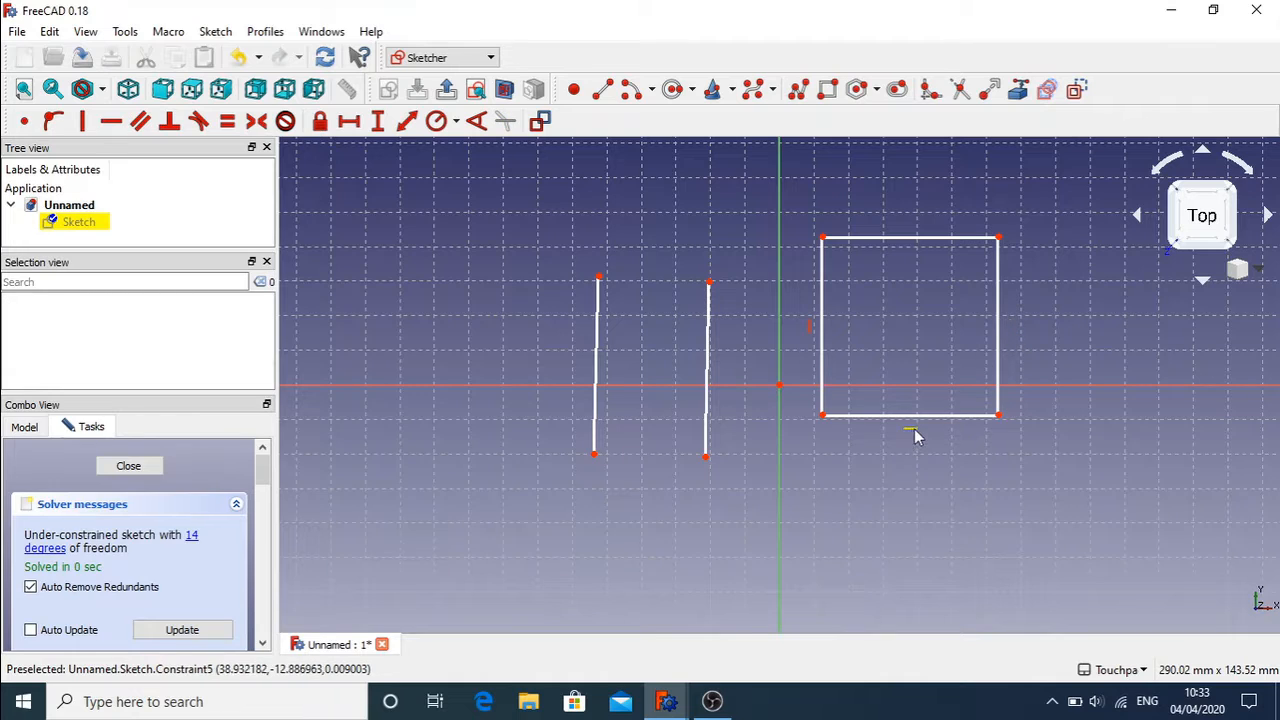
{"action": "left_click", "coordinate": [913, 427]}
{"action": "key", "text": "Delete"}
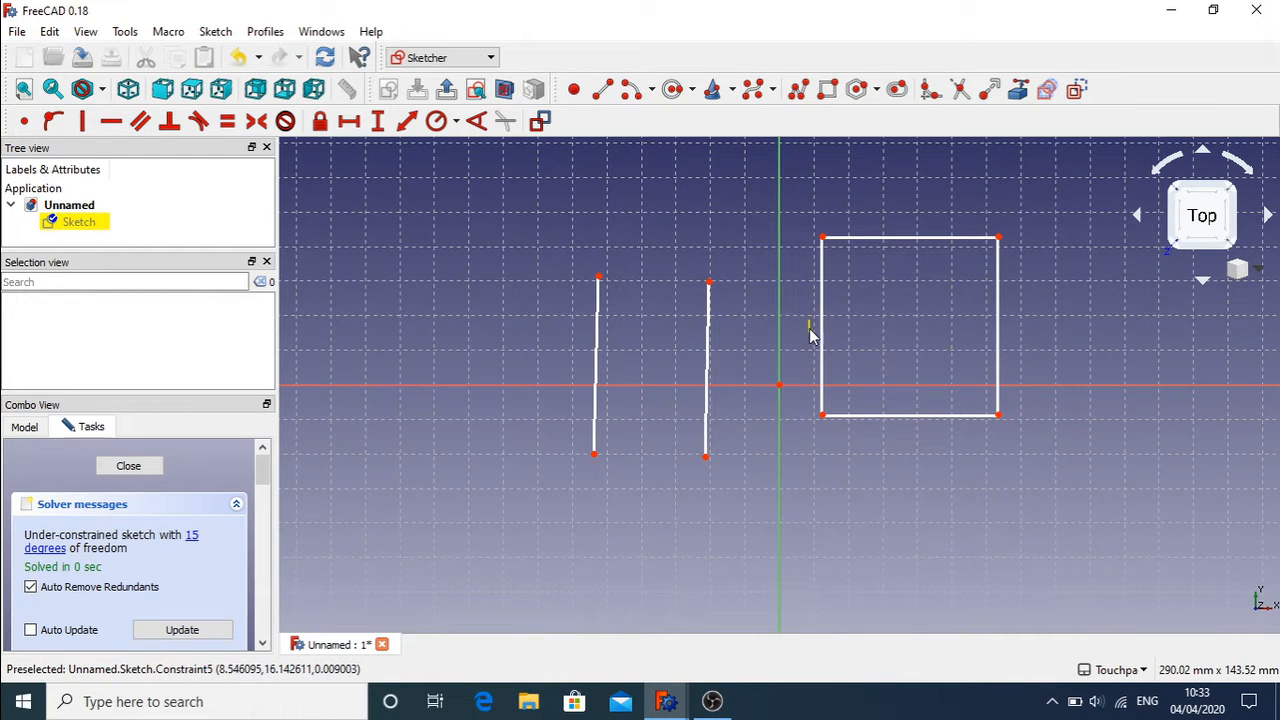
{"action": "left_click", "coordinate": [810, 335]}
{"action": "key", "text": "Delete"}
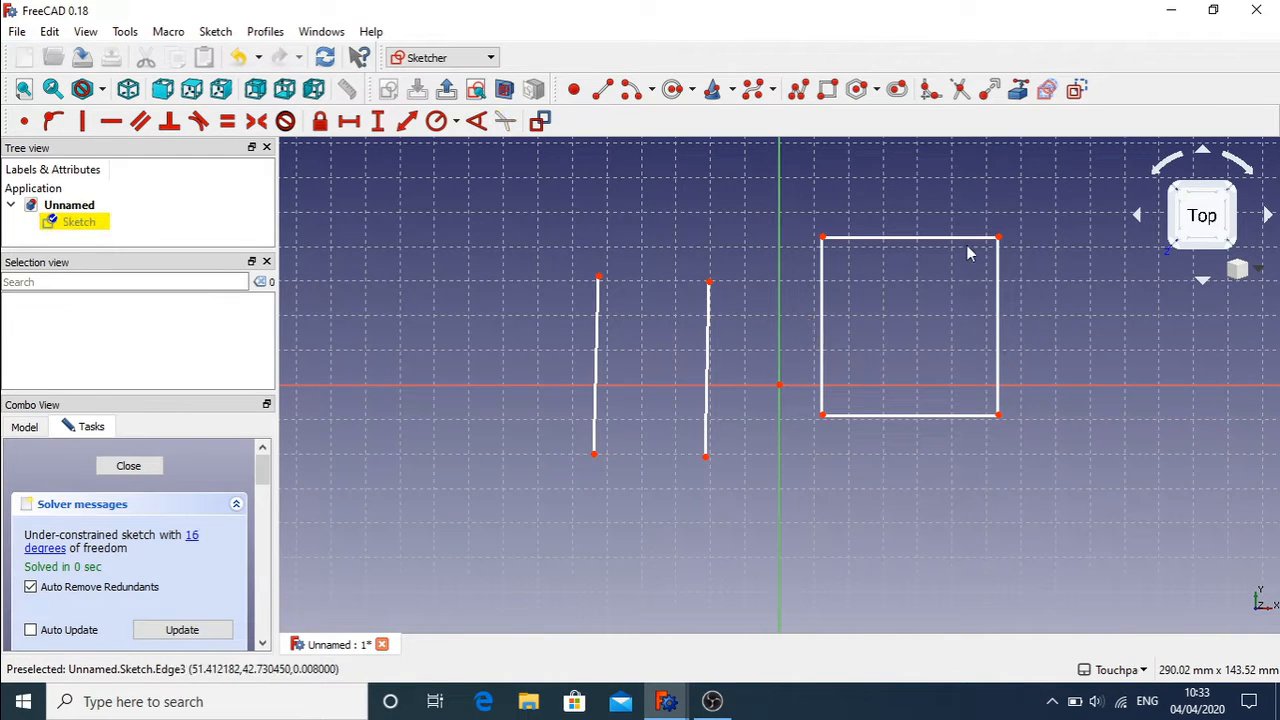
Step: Remove the coincident constraints at all four rectangle corners, unjoining its edges
{"action": "left_click_drag", "start_coordinate": [829, 250], "coordinate": [856, 265]}
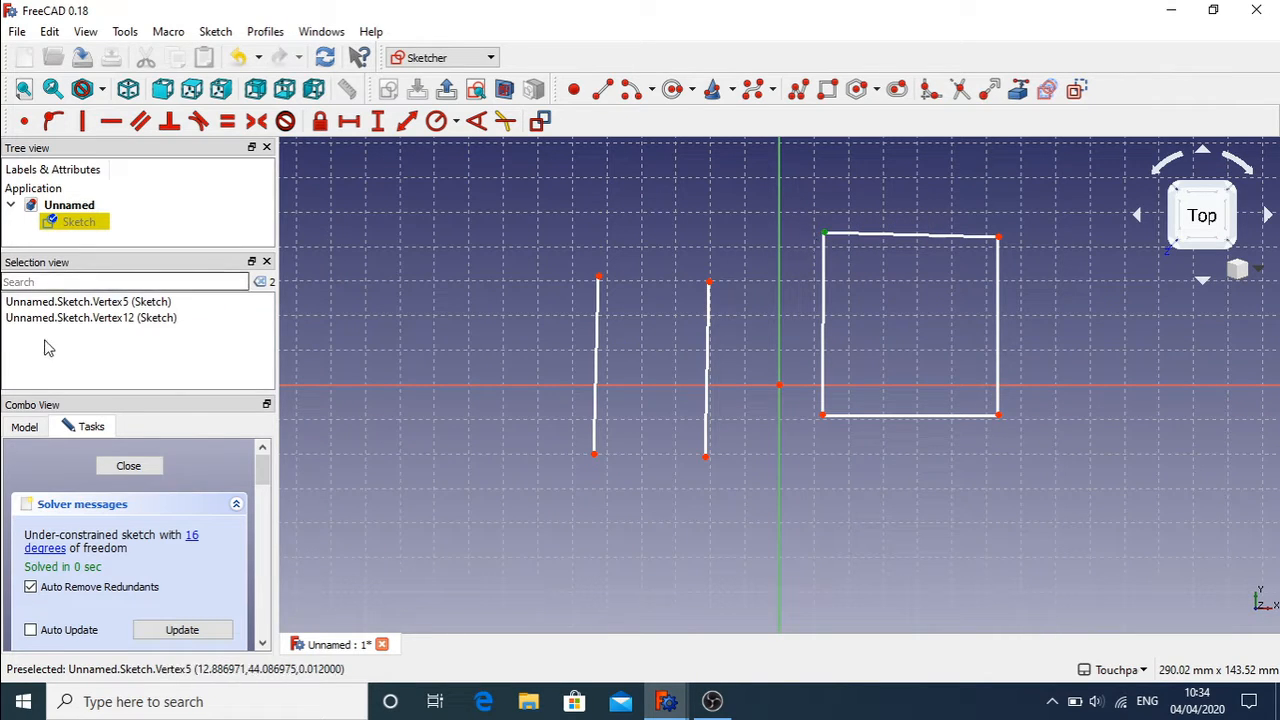
{"action": "left_click", "coordinate": [625, 314]}
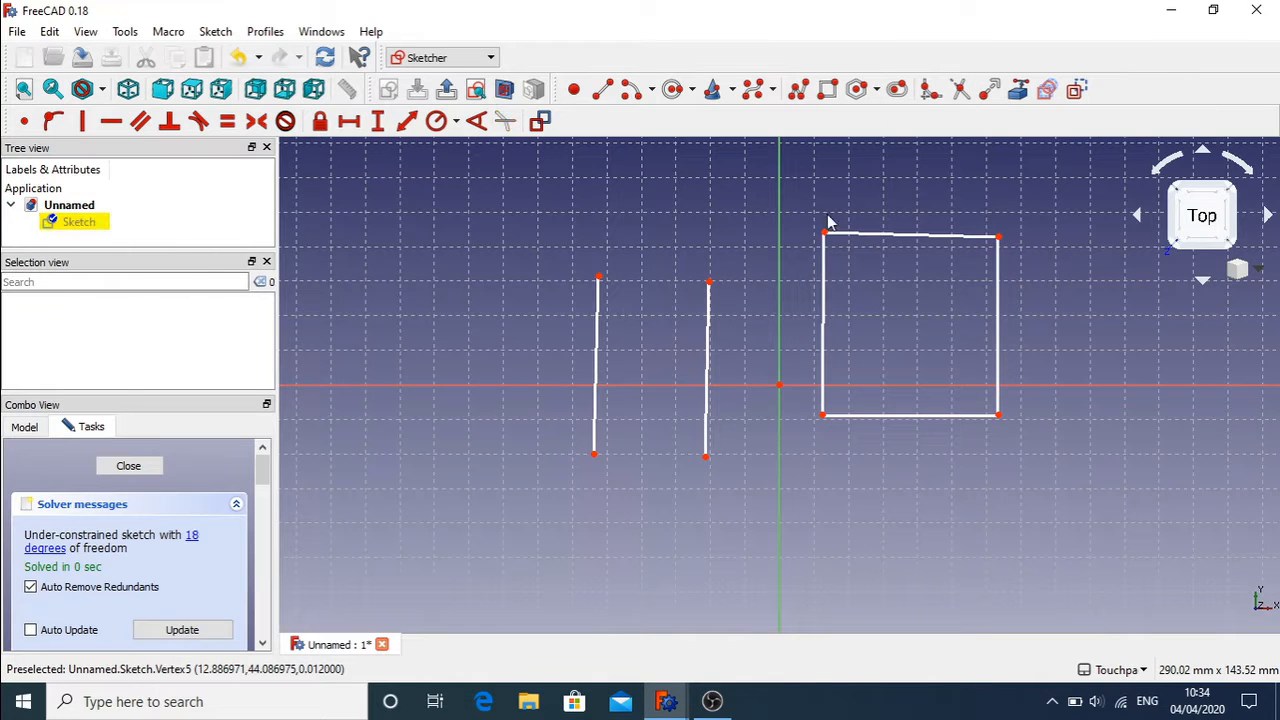
{"action": "left_click_drag", "start_coordinate": [966, 212], "coordinate": [1062, 252]}
{"action": "key", "text": "Delete"}
{"action": "left_click_drag", "start_coordinate": [977, 393], "coordinate": [1022, 456]}
{"action": "key", "text": "Delete"}
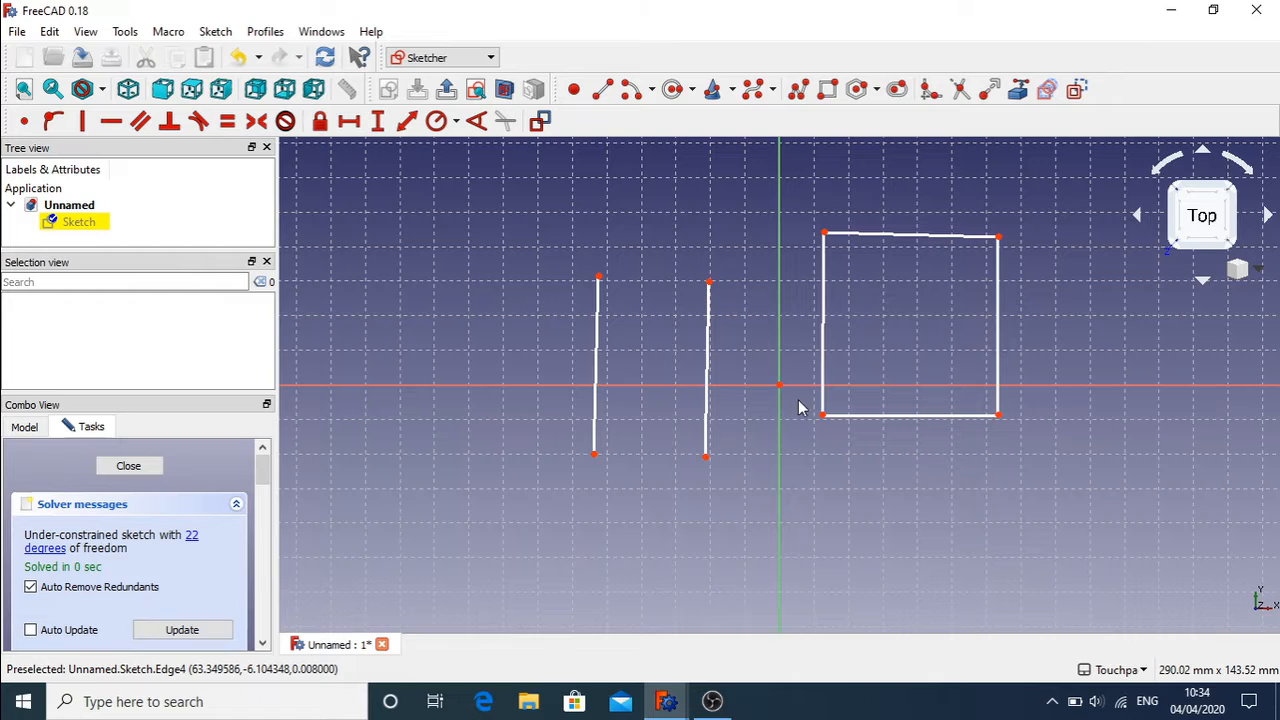
{"action": "left_click_drag", "start_coordinate": [800, 407], "coordinate": [926, 492]}
{"action": "key", "text": "Delete"}
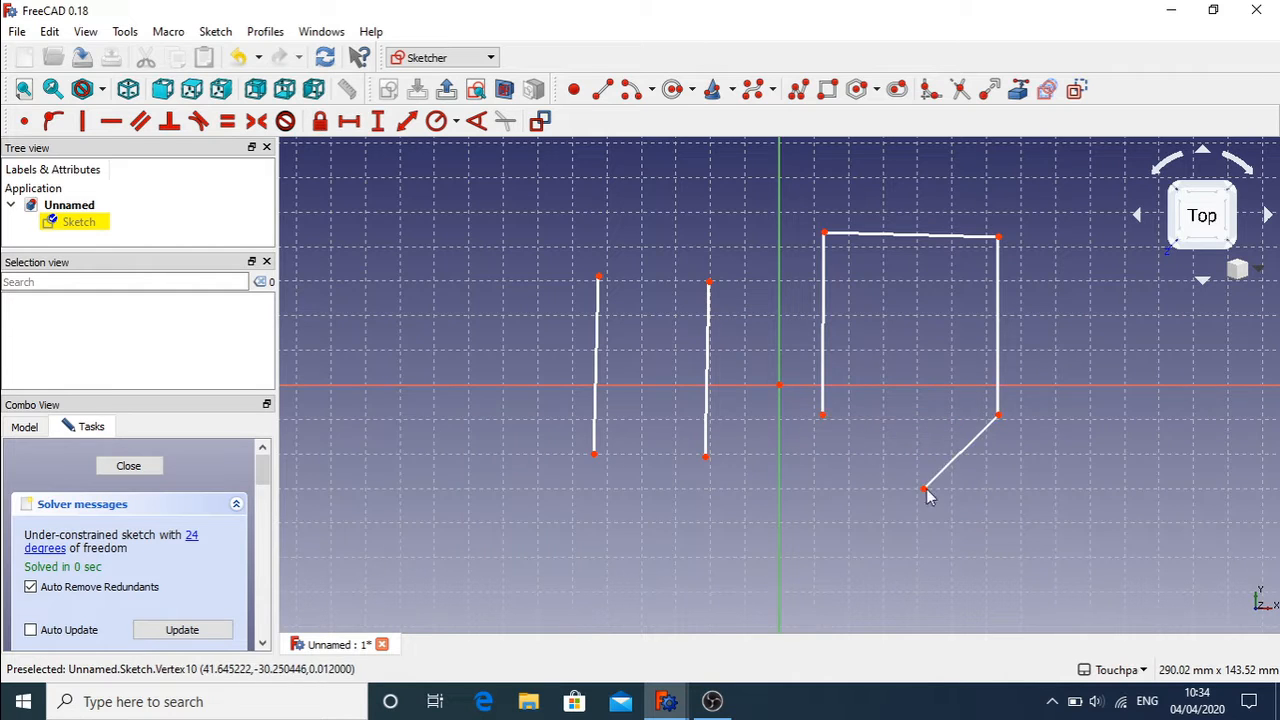
Step: Pull the loose edges apart, then delete all the rectangle's edges
{"action": "left_click_drag", "start_coordinate": [998, 414], "coordinate": [1040, 430]}
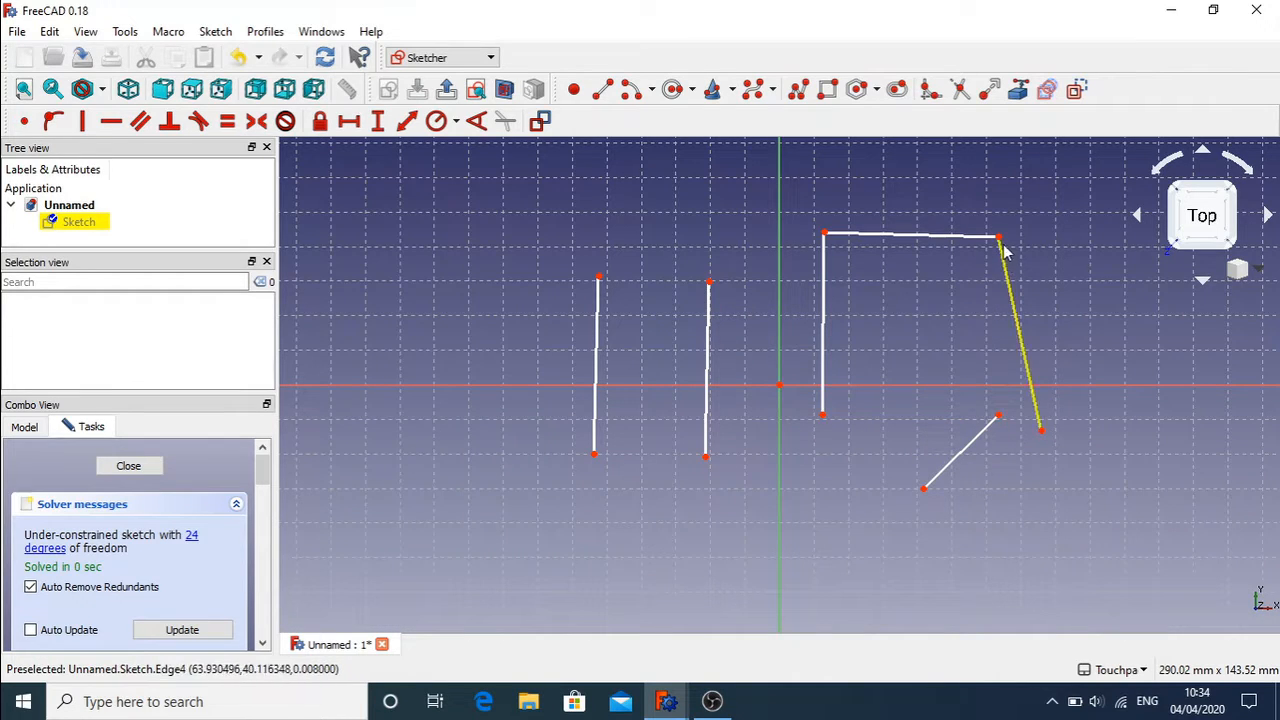
{"action": "left_click_drag", "start_coordinate": [1000, 236], "coordinate": [1040, 228]}
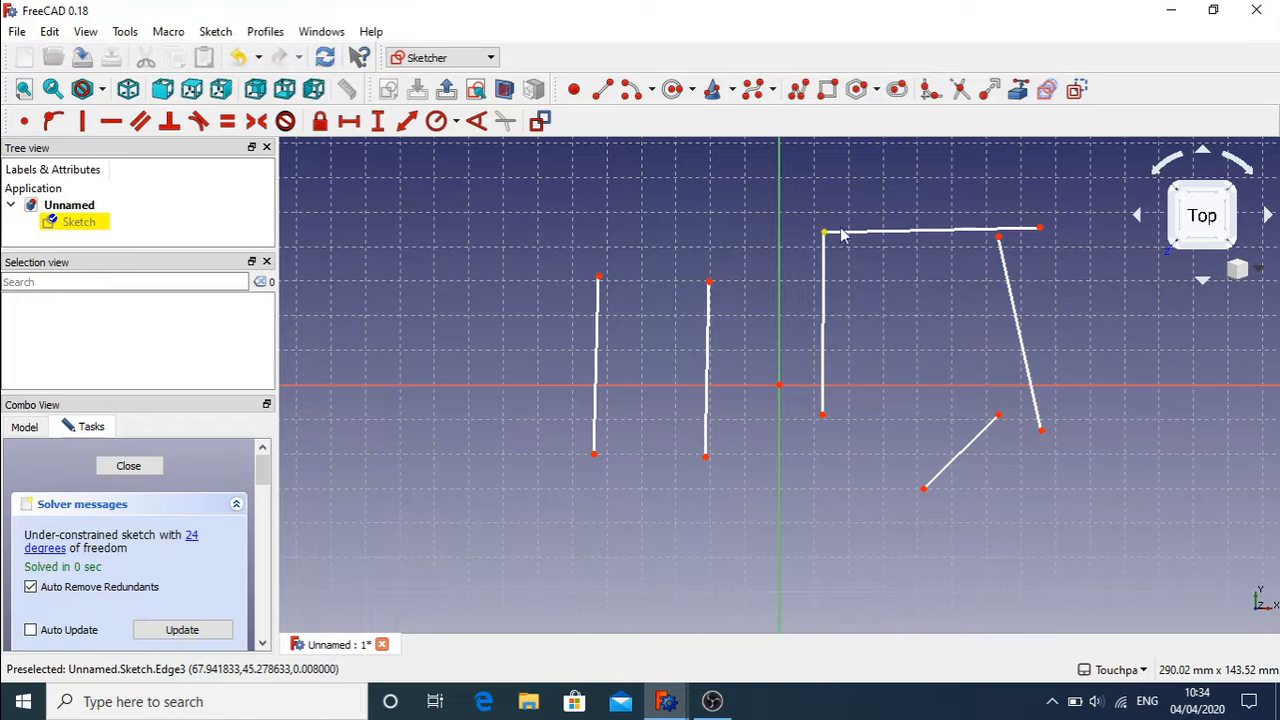
{"action": "mouse_move", "coordinate": [797, 192]}
{"action": "left_mouse_down"}
{"action": "mouse_move", "coordinate": [1066, 546]}
{"action": "mouse_move", "coordinate": [1089, 555]}
{"action": "left_mouse_up"}
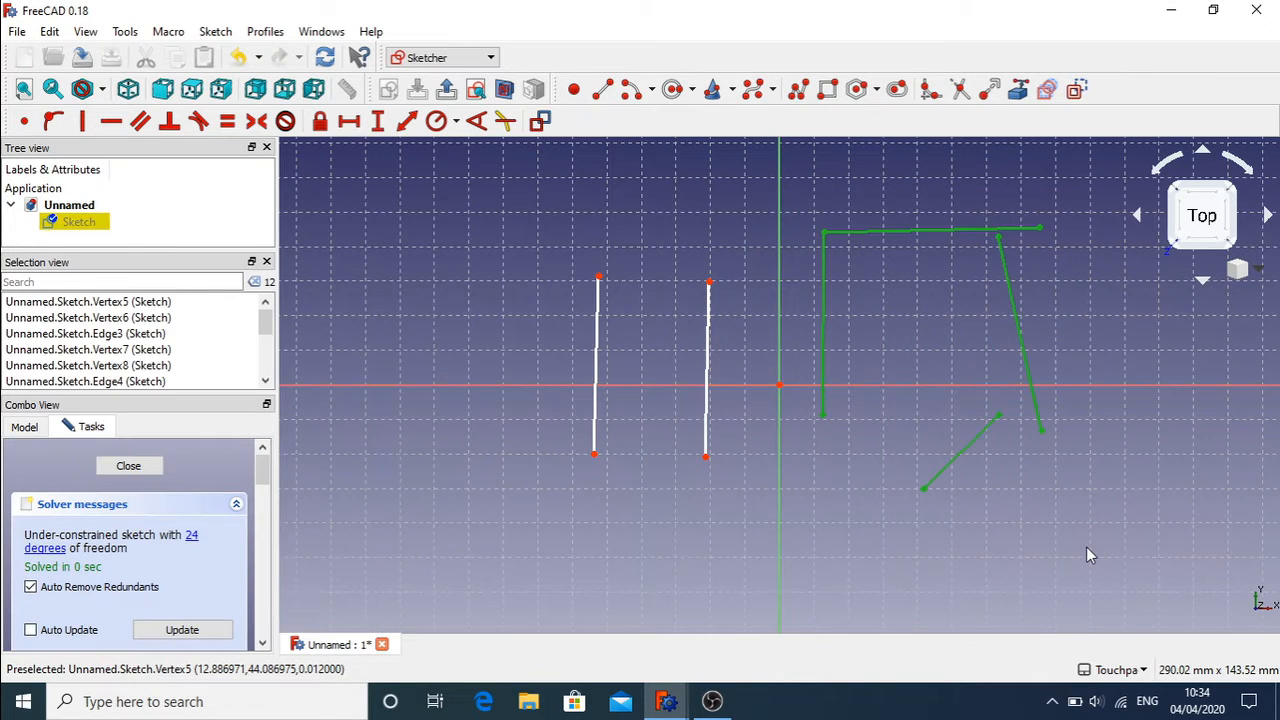
{"action": "key", "text": "Delete"}
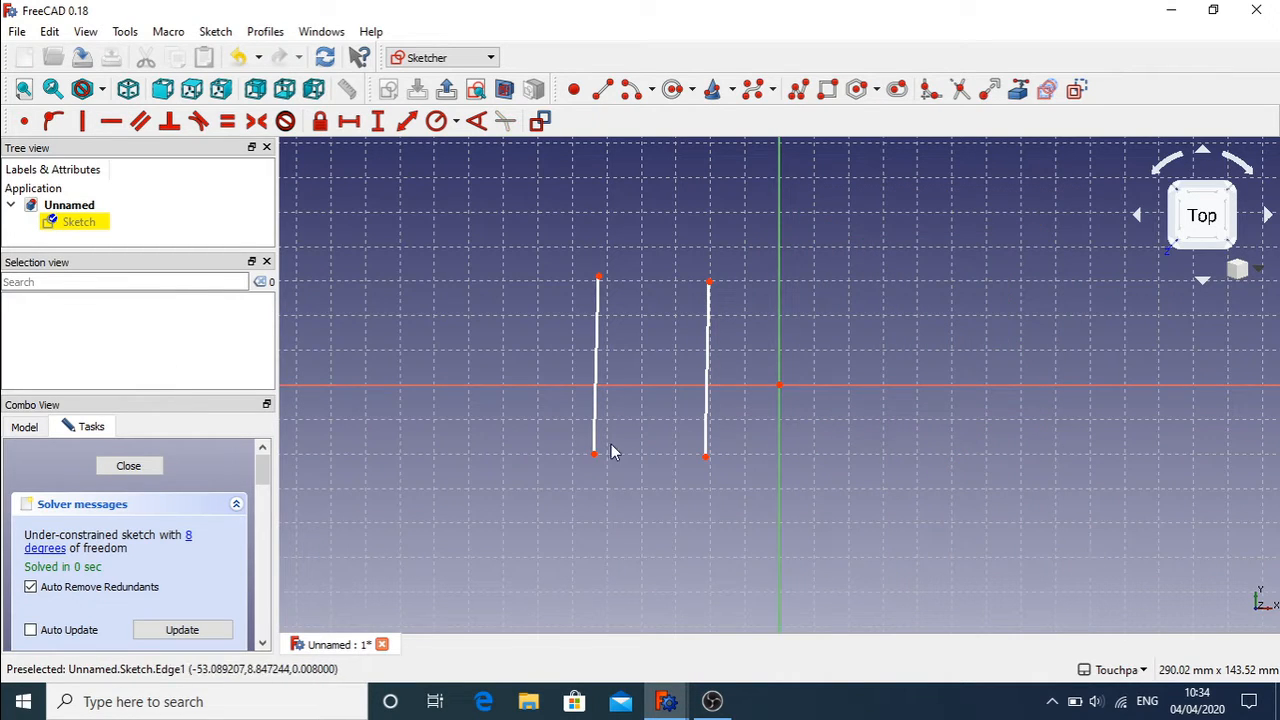
Step: Adjust the lower ends of both lines and test selecting them
{"action": "left_click_drag", "start_coordinate": [592, 458], "coordinate": [533, 445]}
{"action": "mouse_move", "coordinate": [706, 458]}
{"action": "left_mouse_down"}
{"action": "mouse_move", "coordinate": [778, 451]}
{"action": "mouse_move", "coordinate": [697, 458]}
{"action": "left_mouse_up"}
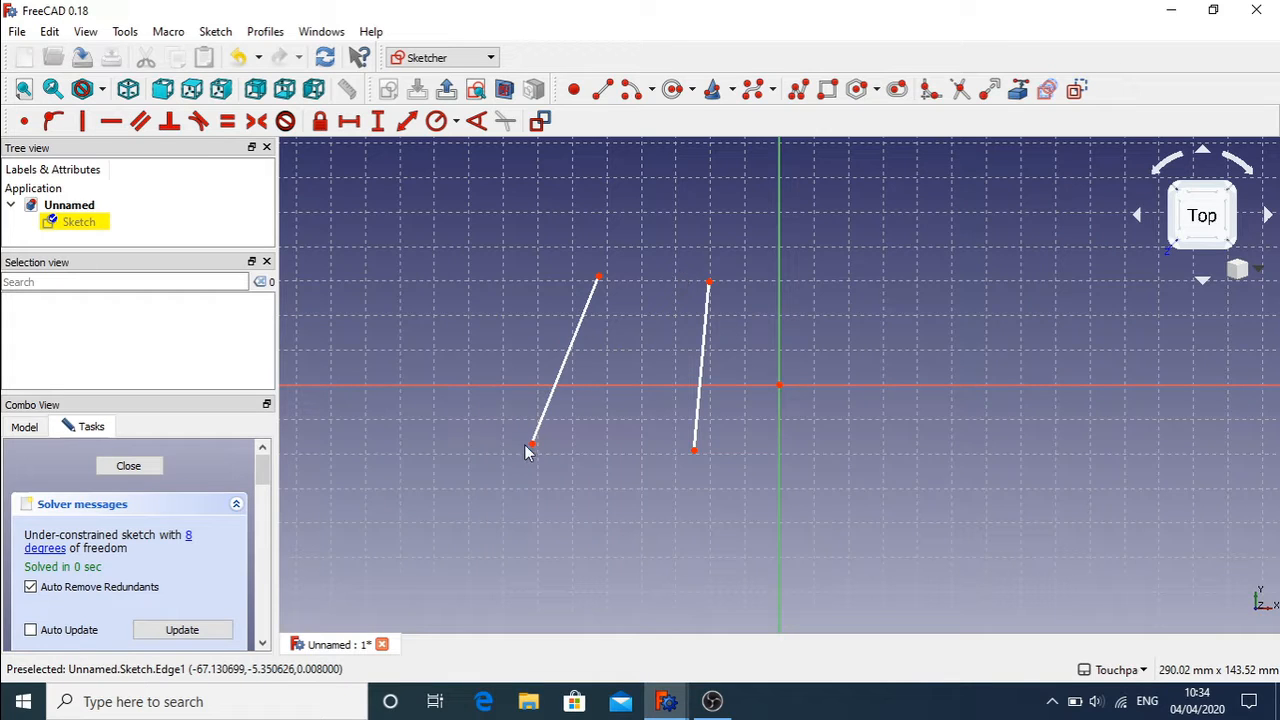
{"action": "left_click_drag", "start_coordinate": [531, 447], "coordinate": [615, 452]}
{"action": "left_click", "coordinate": [605, 357]}
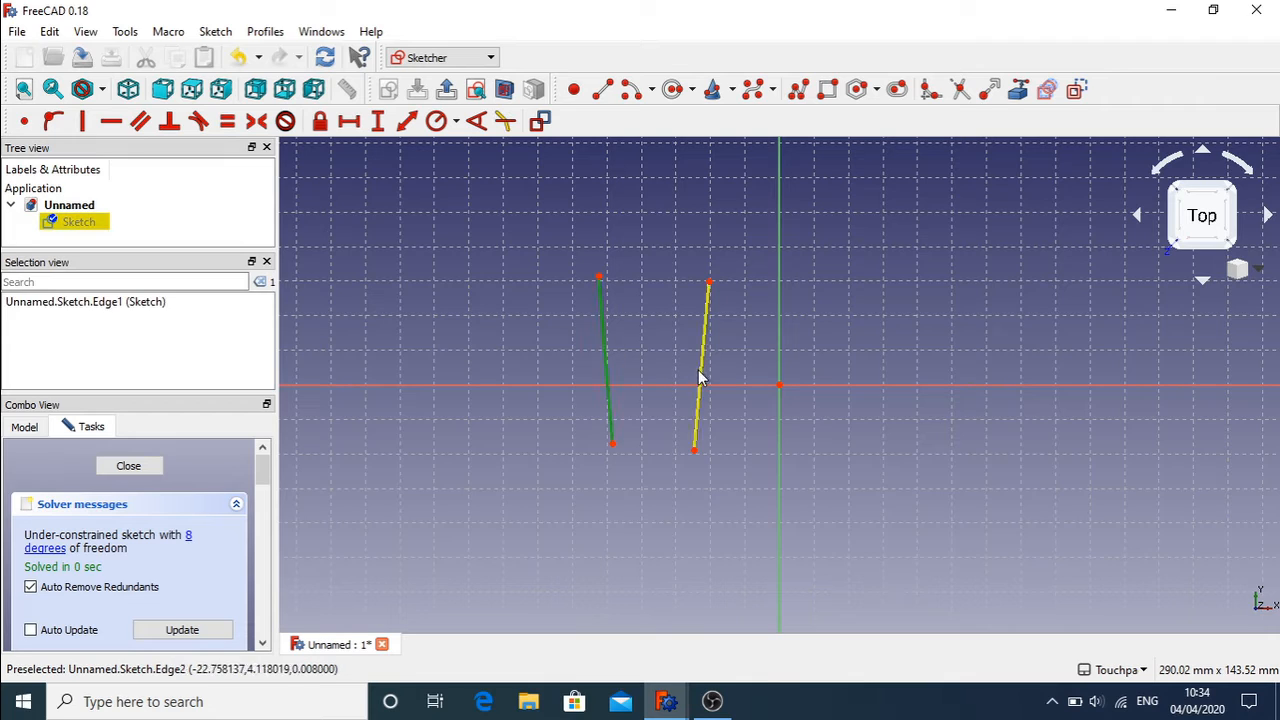
{"action": "left_click", "coordinate": [699, 371]}
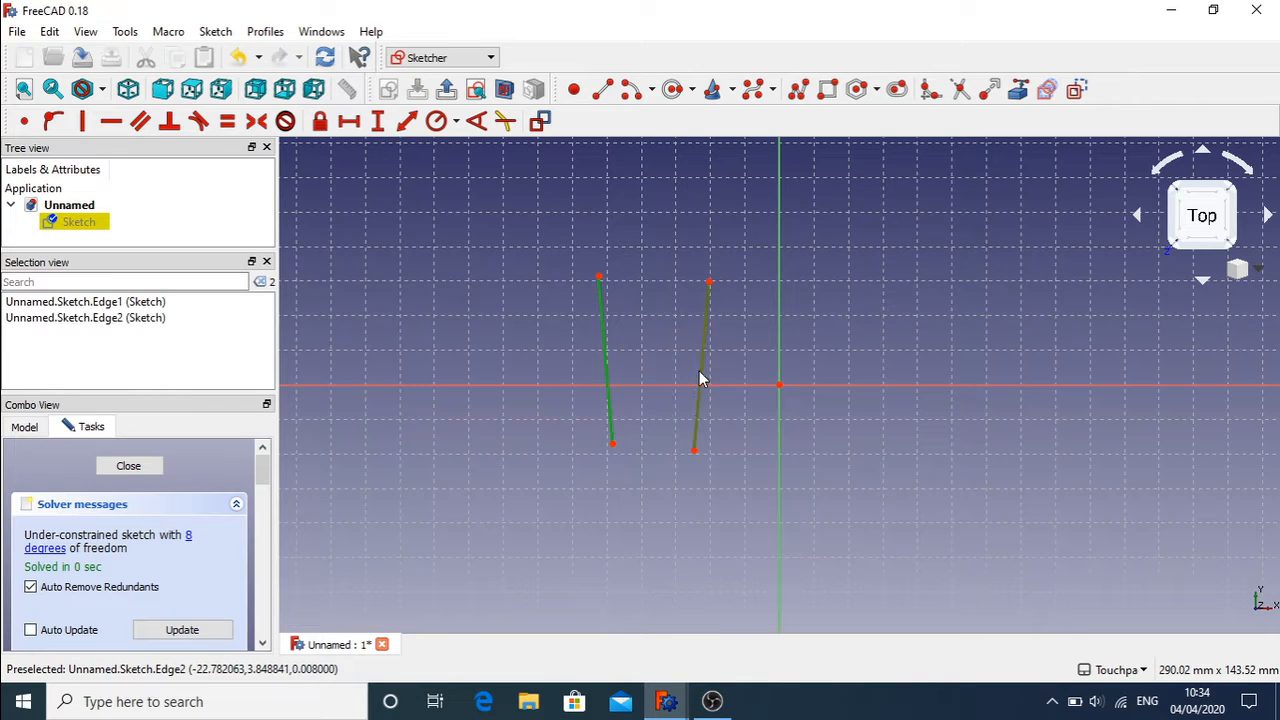
{"action": "left_click", "coordinate": [510, 262]}
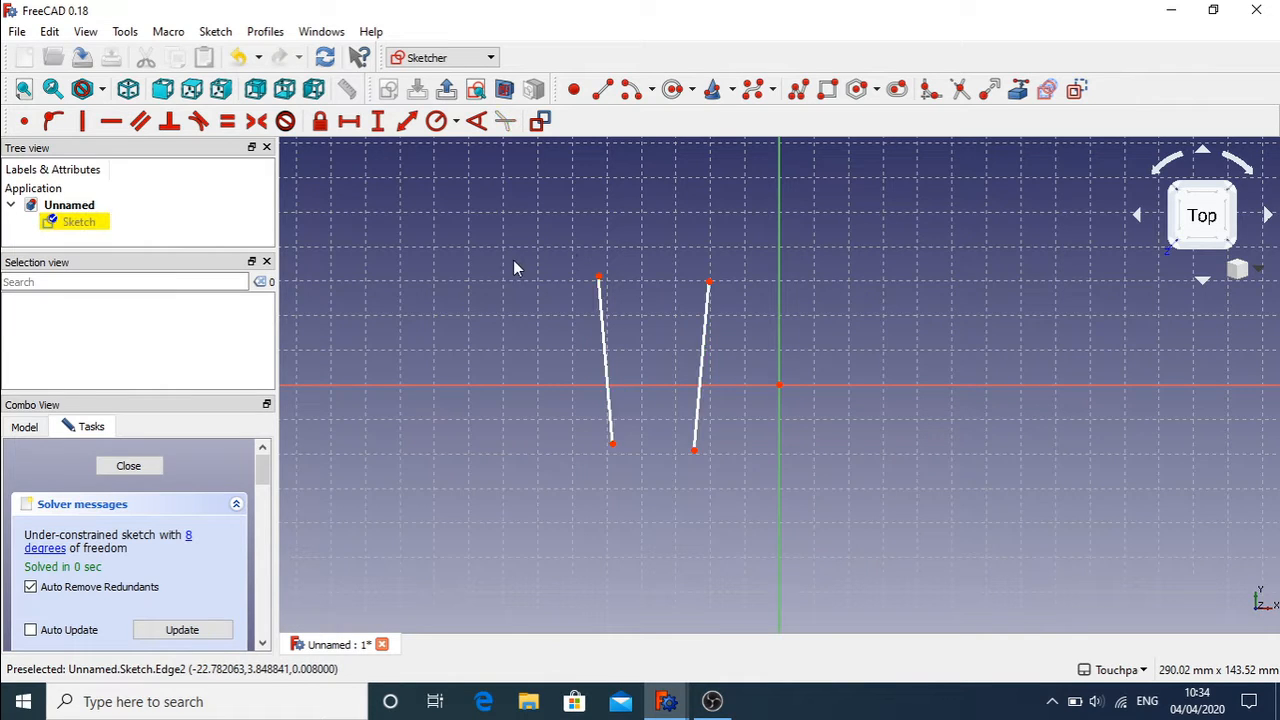
Step: Constrain the left line vertical, lengthen it, and swing the right line nearly horizontal
{"action": "left_click", "coordinate": [84, 121]}
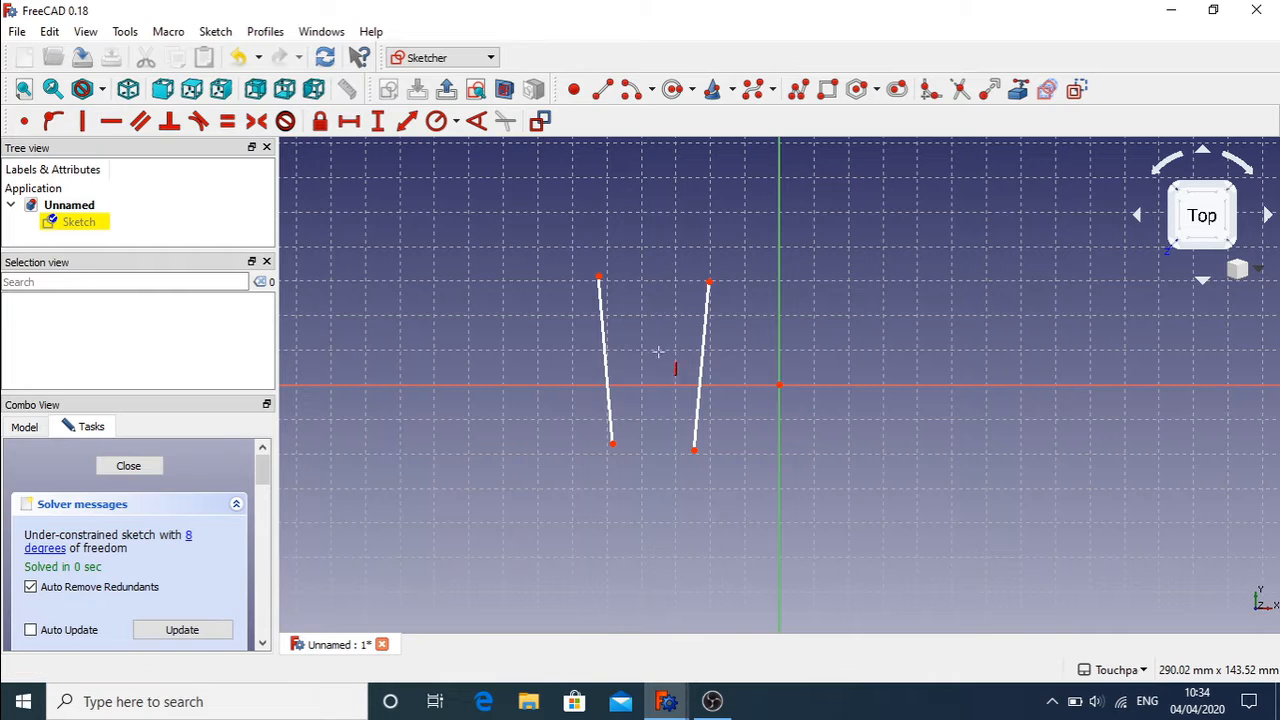
{"action": "left_click", "coordinate": [606, 355]}
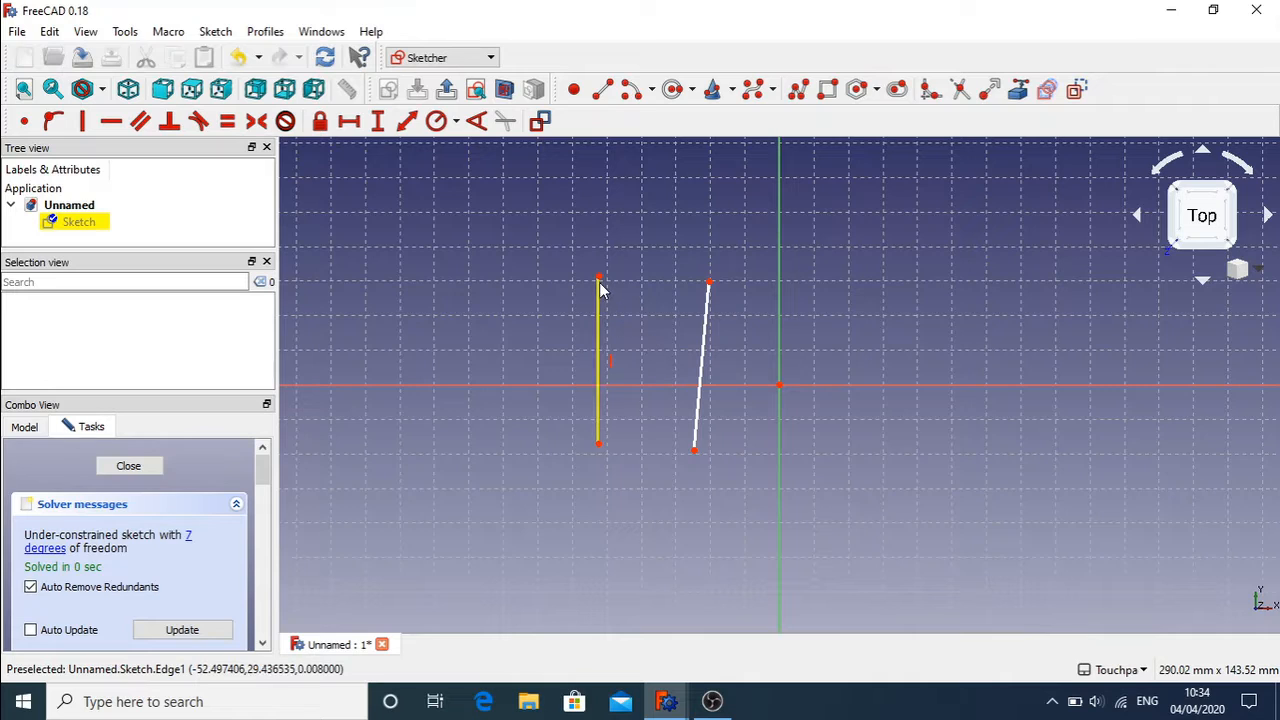
{"action": "left_click_drag", "start_coordinate": [599, 279], "coordinate": [565, 300]}
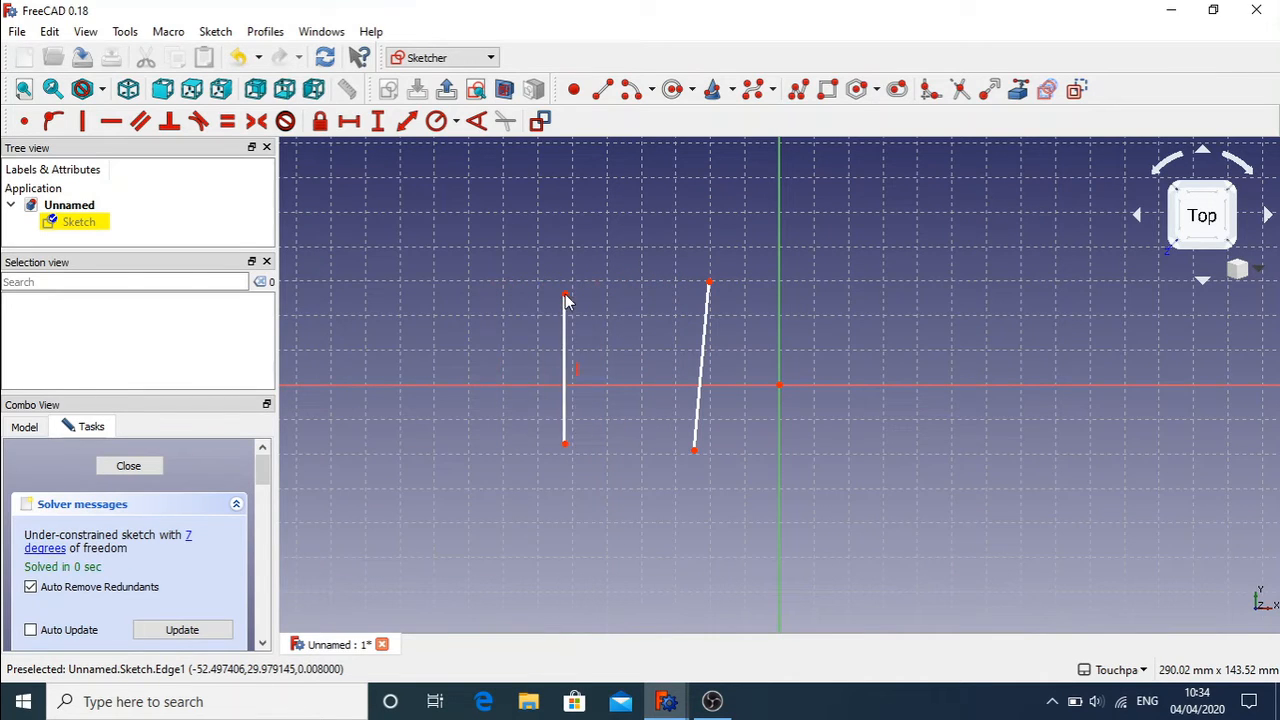
{"action": "left_click_drag", "start_coordinate": [566, 446], "coordinate": [574, 501]}
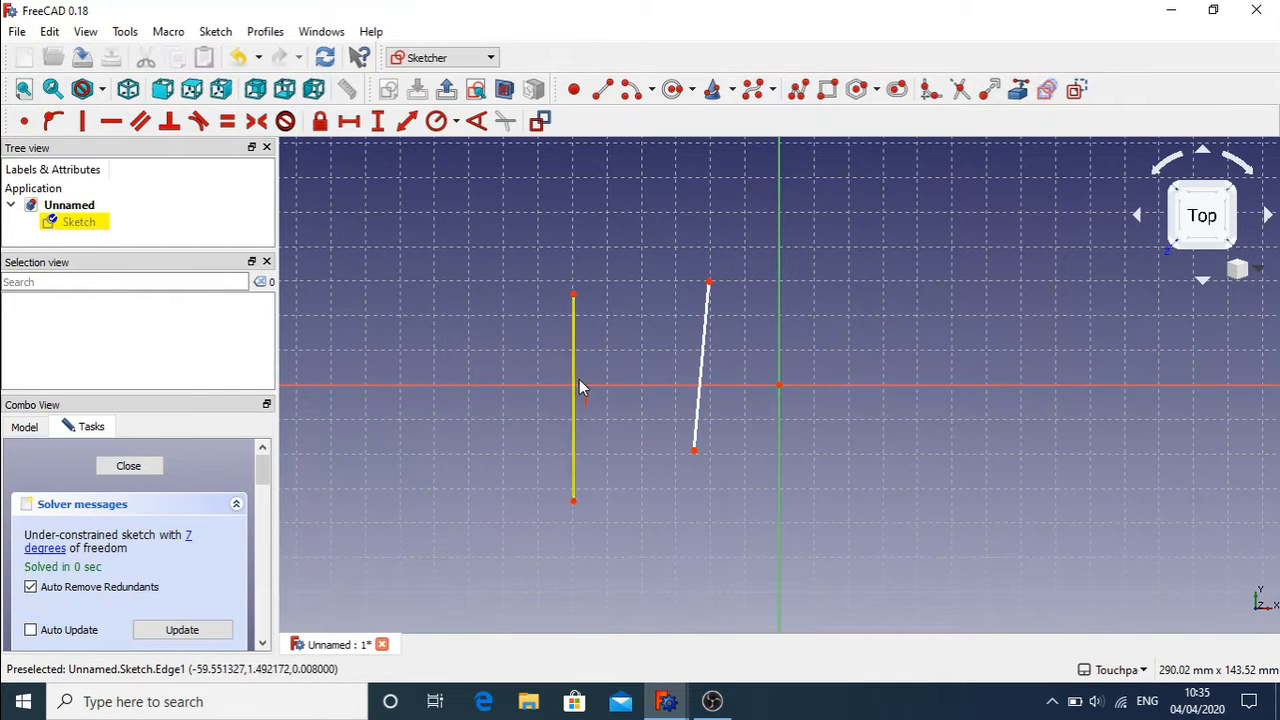
{"action": "left_click_drag", "start_coordinate": [710, 284], "coordinate": [928, 447]}
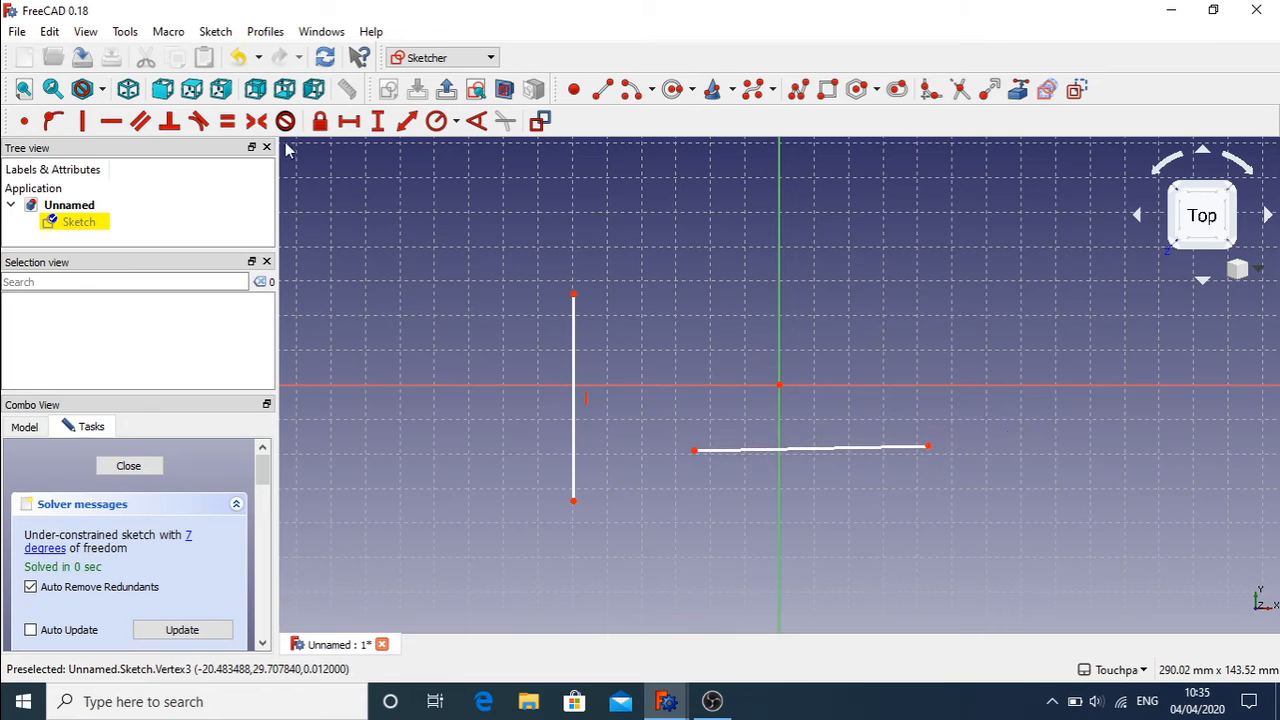
Step: Make the lower line horizontal, shorten it by its endpoints, then delete that horizontal constraint
{"action": "left_click", "coordinate": [117, 125]}
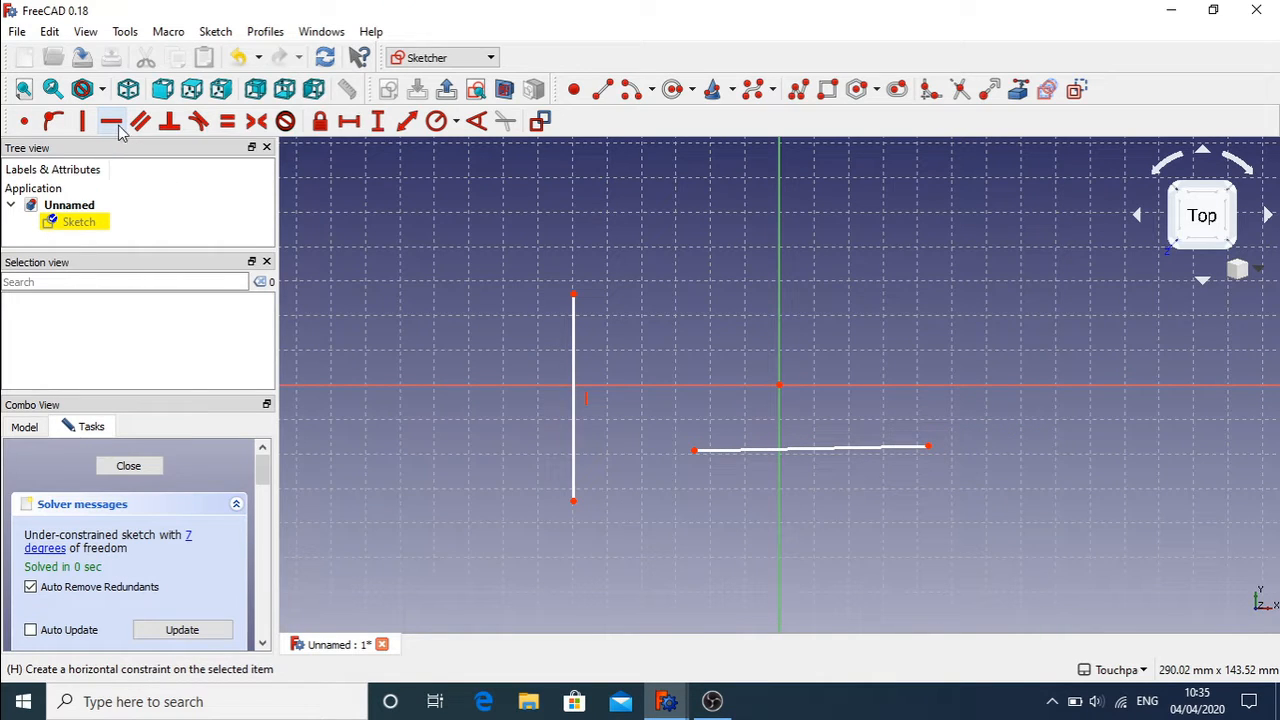
{"action": "left_click", "coordinate": [826, 449]}
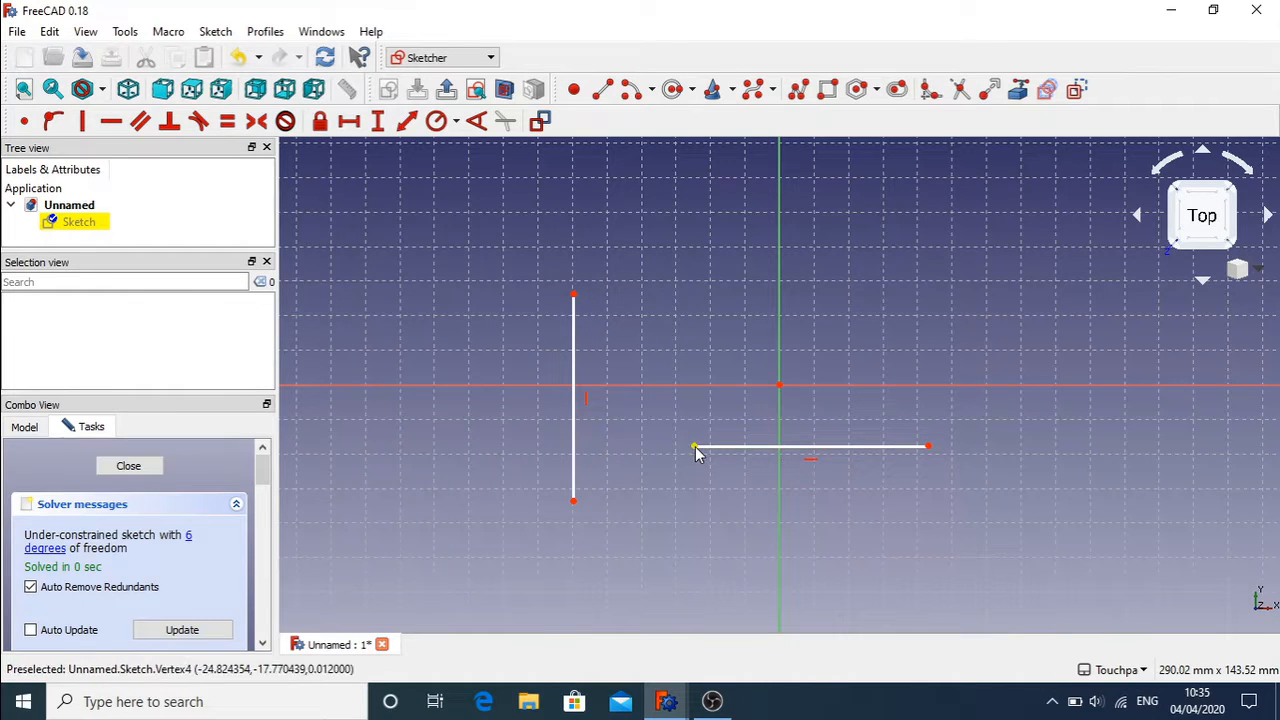
{"action": "left_click_drag", "start_coordinate": [694, 447], "coordinate": [723, 466]}
{"action": "left_click_drag", "start_coordinate": [931, 470], "coordinate": [1009, 466]}
{"action": "left_click_drag", "start_coordinate": [897, 473], "coordinate": [907, 444]}
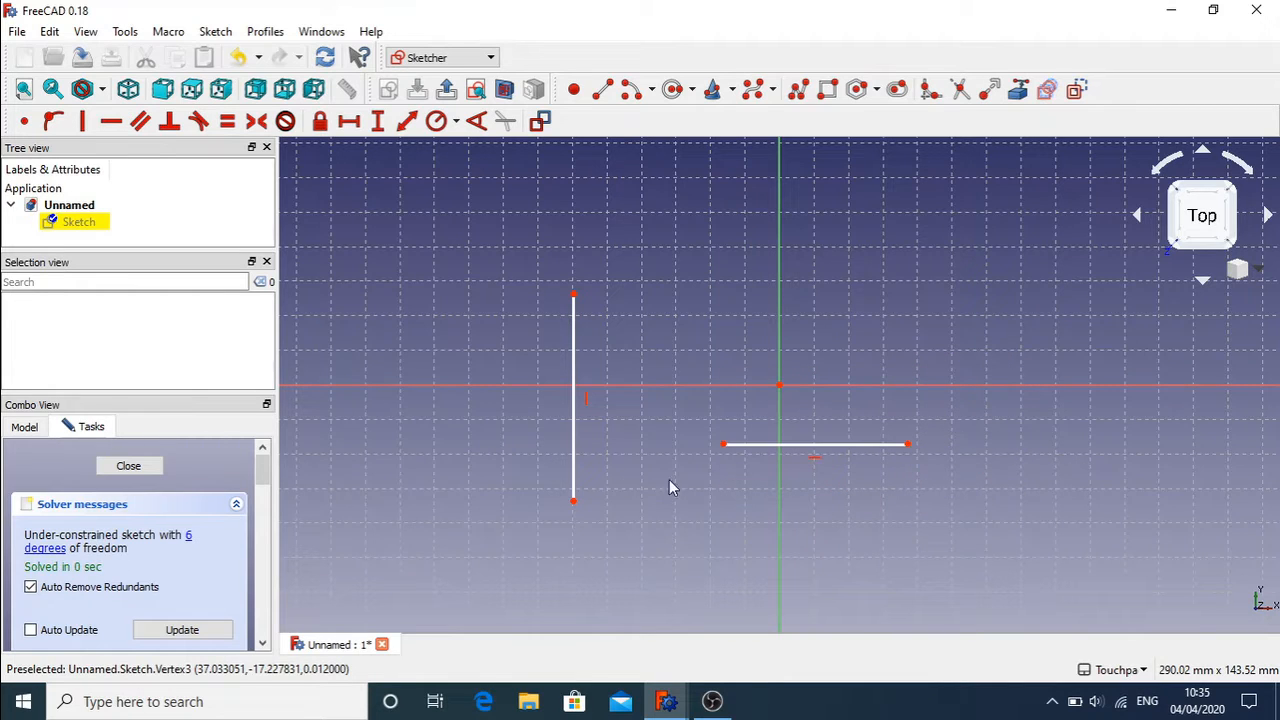
{"action": "left_click", "coordinate": [815, 460]}
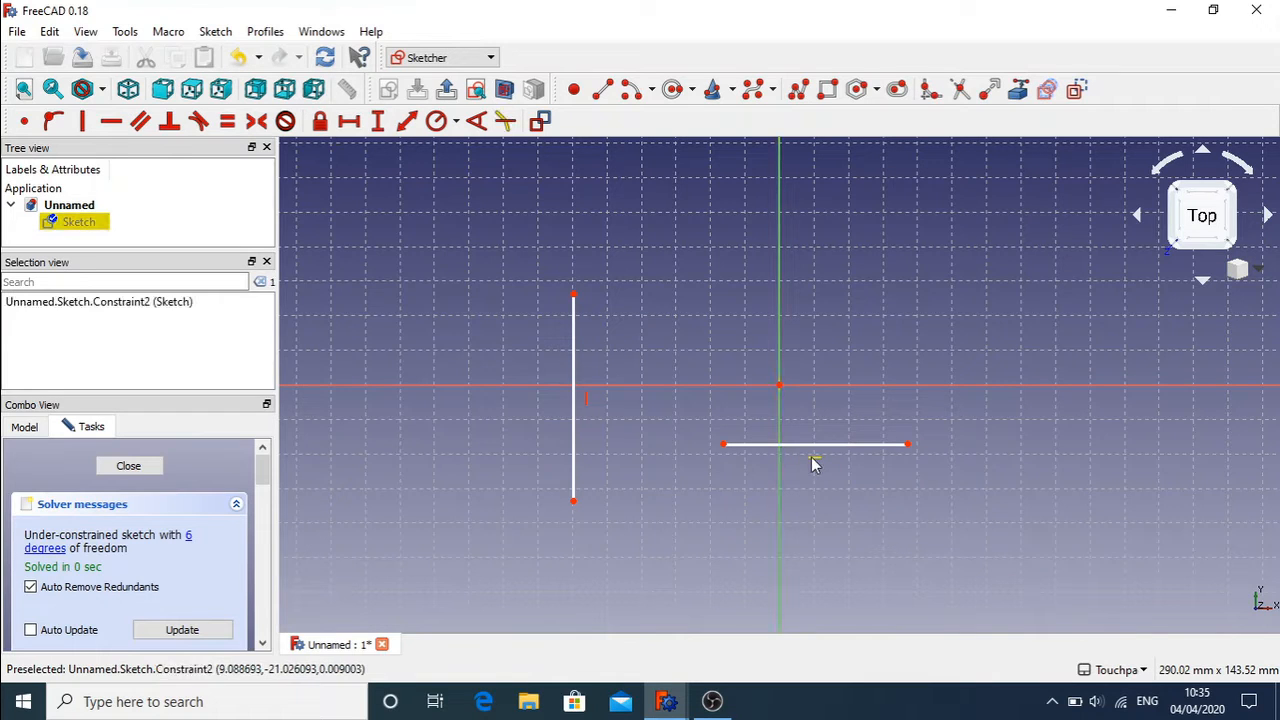
{"action": "key", "text": "Delete"}
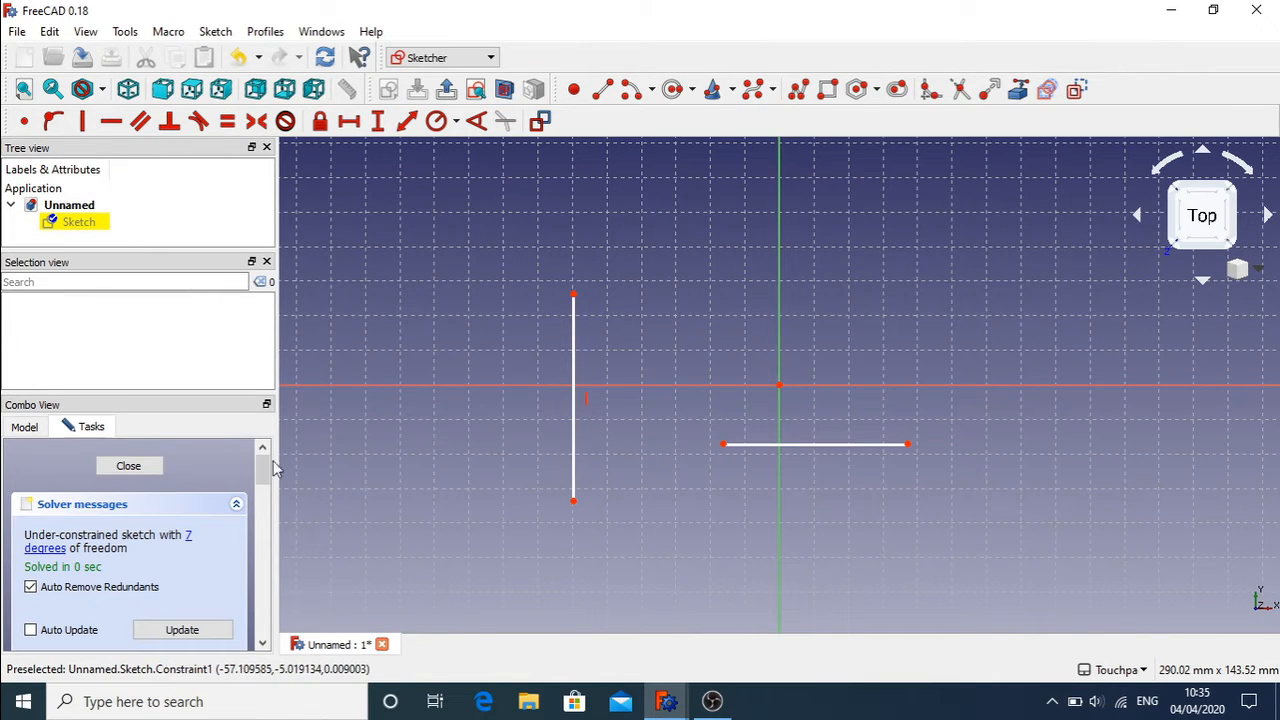
Step: Delete Constraint1, the left line's vertical constraint, from the Constraints list
{"action": "left_click_drag", "start_coordinate": [262, 470], "coordinate": [275, 553]}
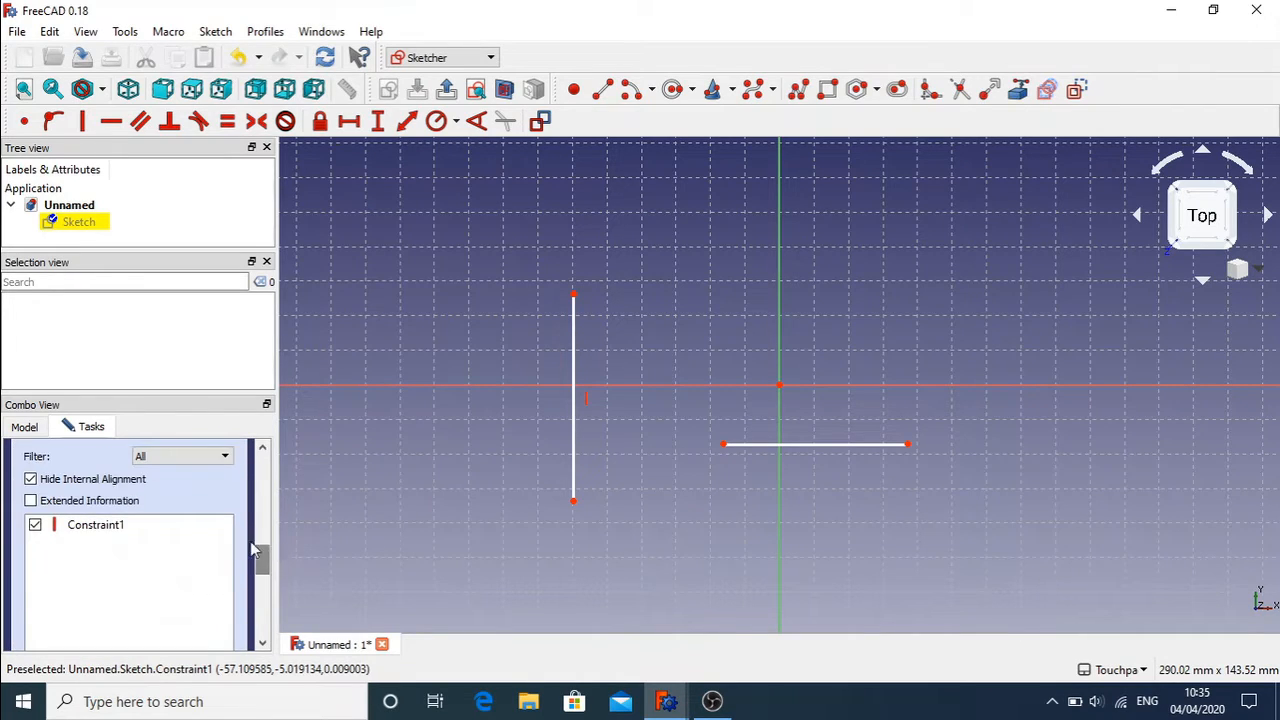
{"action": "left_click", "coordinate": [181, 460]}
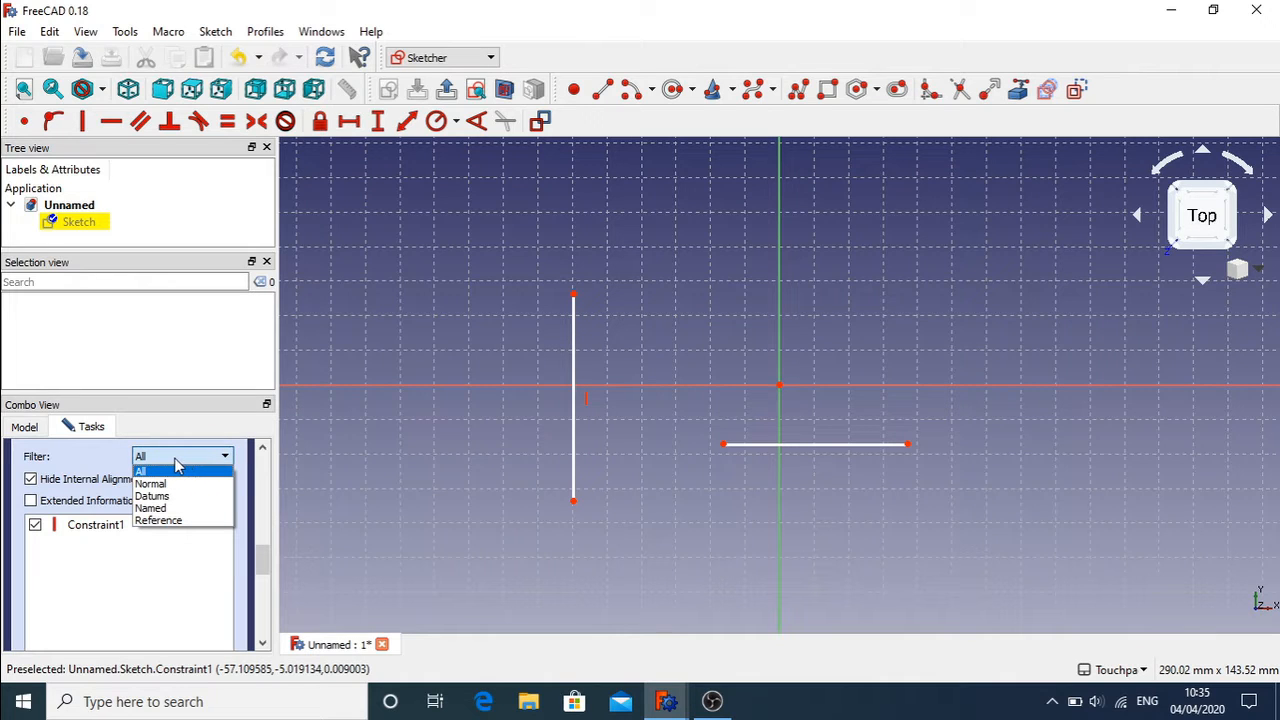
{"action": "left_click", "coordinate": [176, 462]}
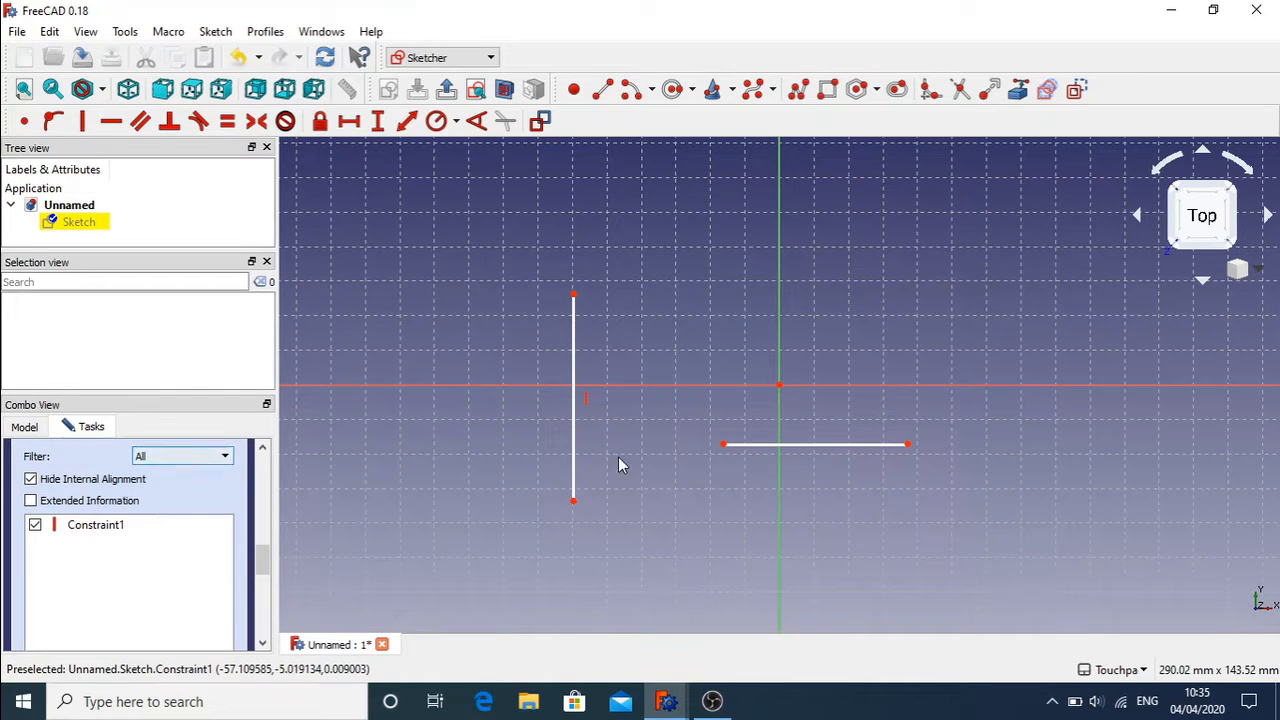
{"action": "left_click", "coordinate": [587, 407]}
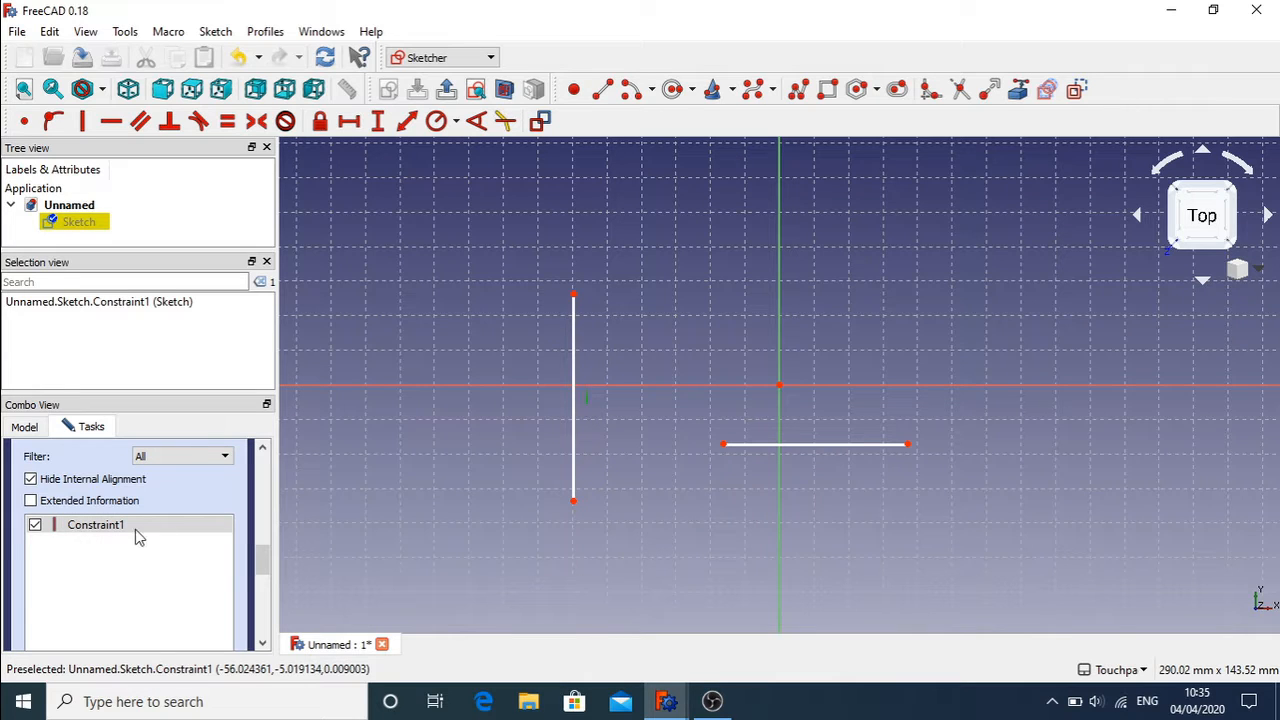
{"action": "left_click", "coordinate": [618, 445]}
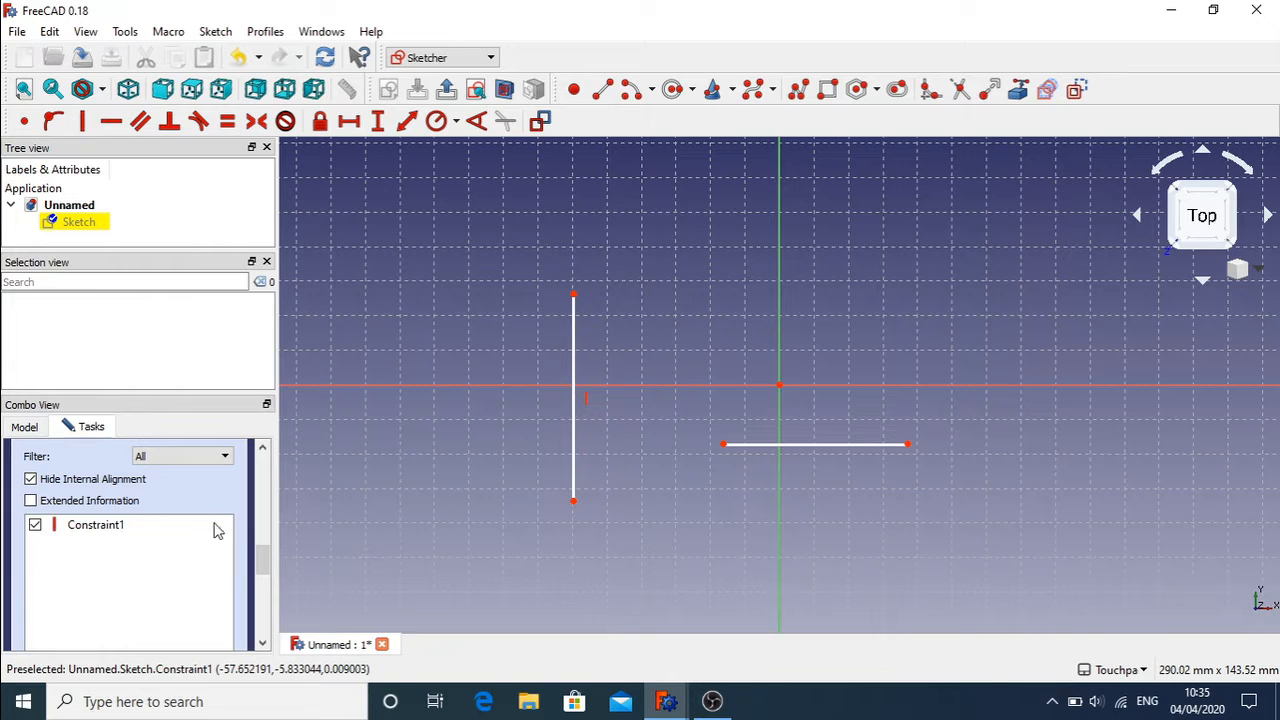
{"action": "left_click", "coordinate": [592, 407]}
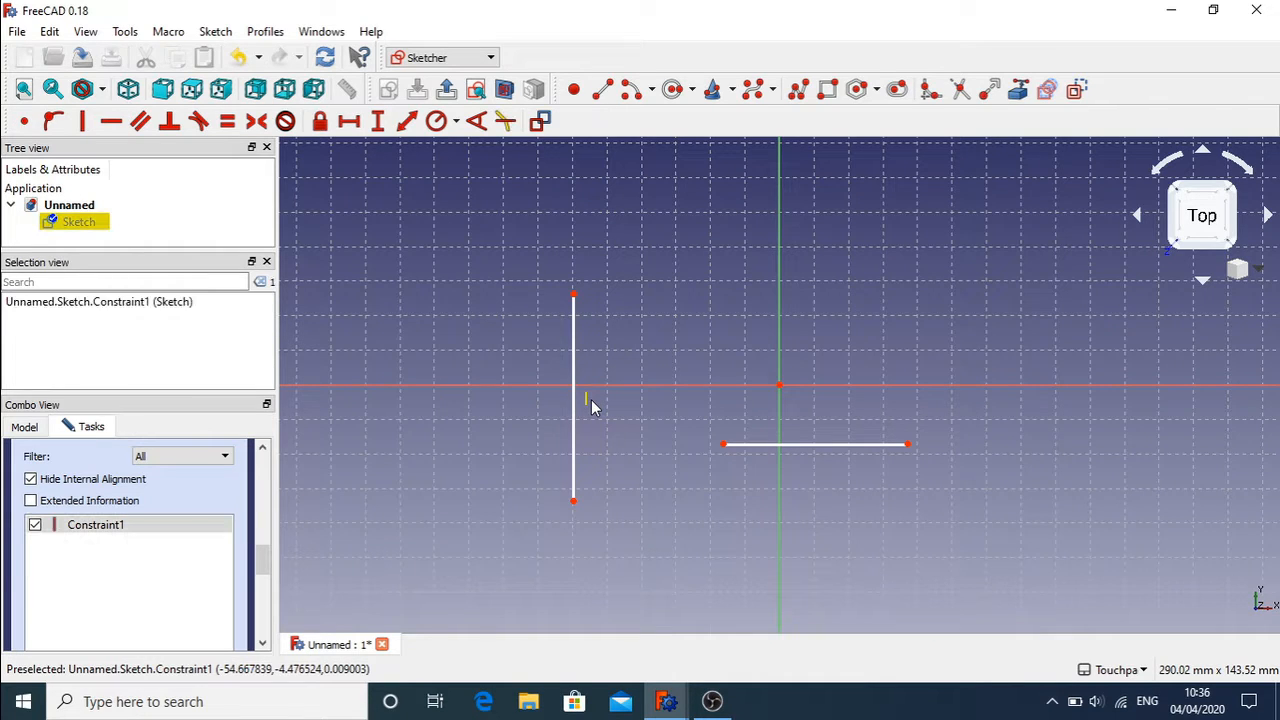
{"action": "key", "text": "Delete"}
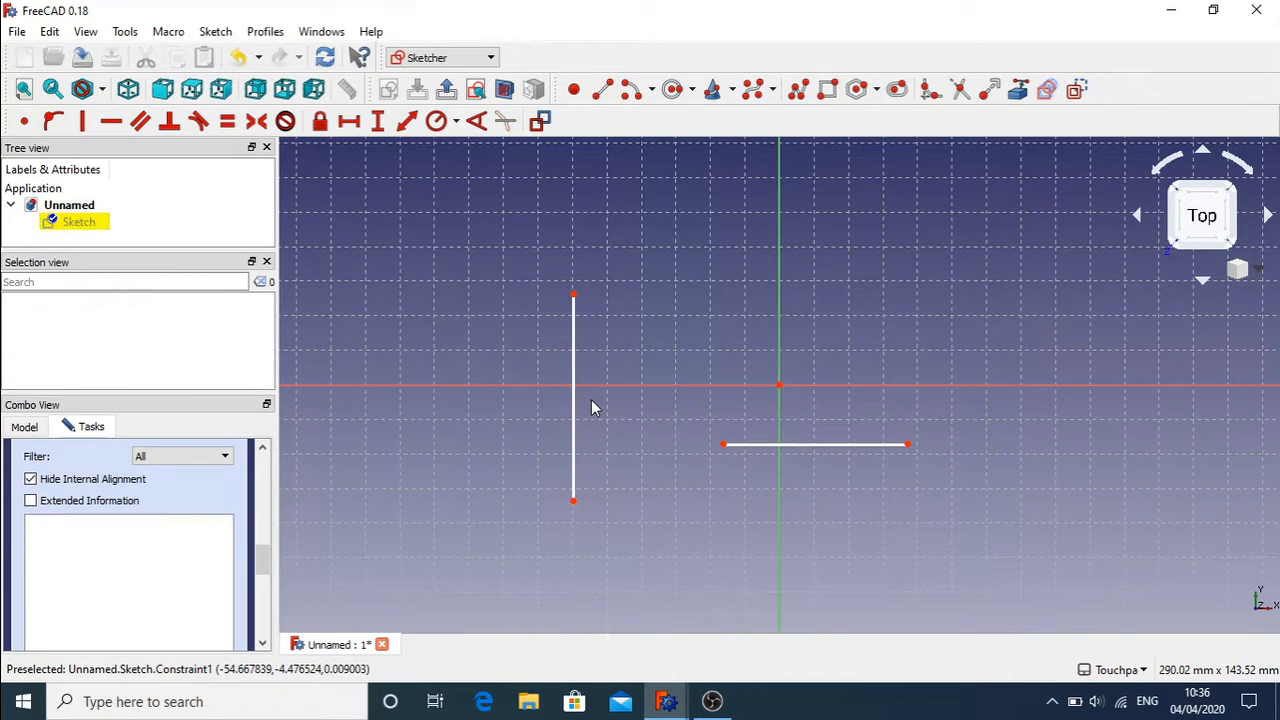
Step: Drag the endpoints so both lines stand tall and nearly vertical side by side
{"action": "mouse_move", "coordinate": [574, 501]}
{"action": "left_mouse_down"}
{"action": "mouse_move", "coordinate": [689, 472]}
{"action": "mouse_move", "coordinate": [505, 495]}
{"action": "mouse_move", "coordinate": [593, 487]}
{"action": "left_mouse_up"}
{"action": "left_click_drag", "start_coordinate": [723, 444], "coordinate": [675, 493]}
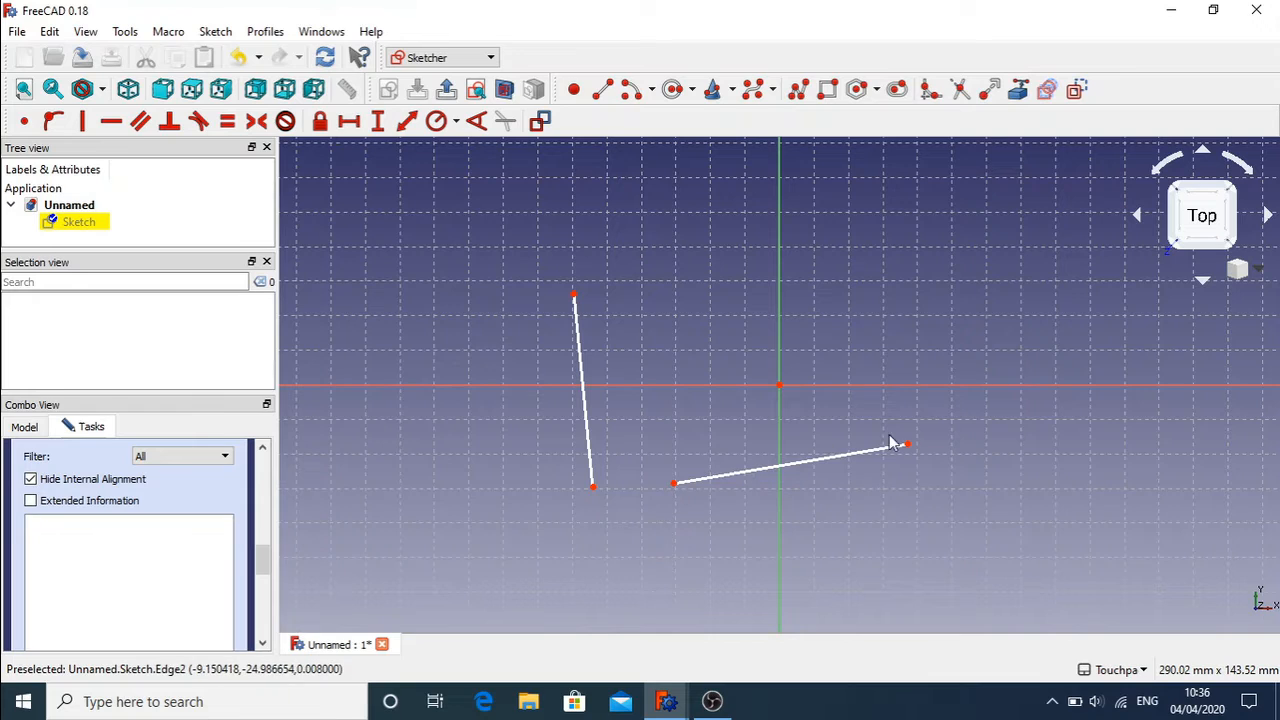
{"action": "left_click_drag", "start_coordinate": [907, 444], "coordinate": [654, 291]}
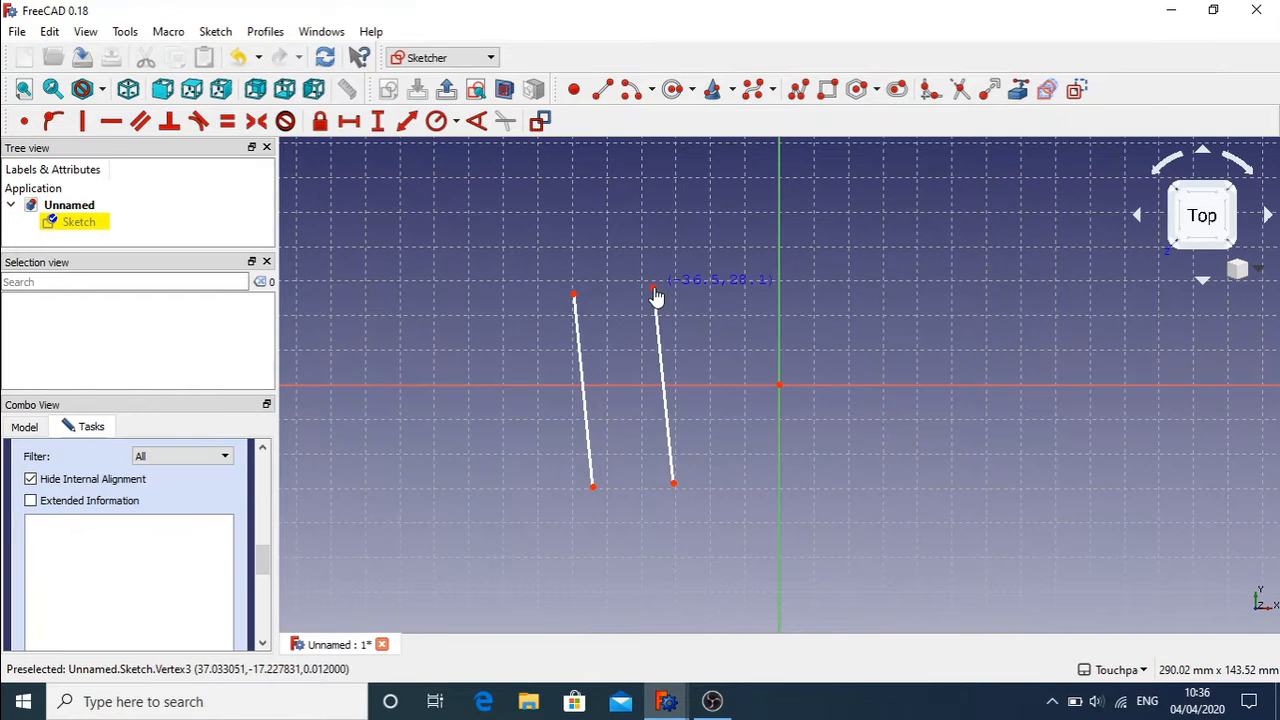
Step: Constrain the two lines parallel and drag their ends to test it
{"action": "left_click", "coordinate": [140, 123]}
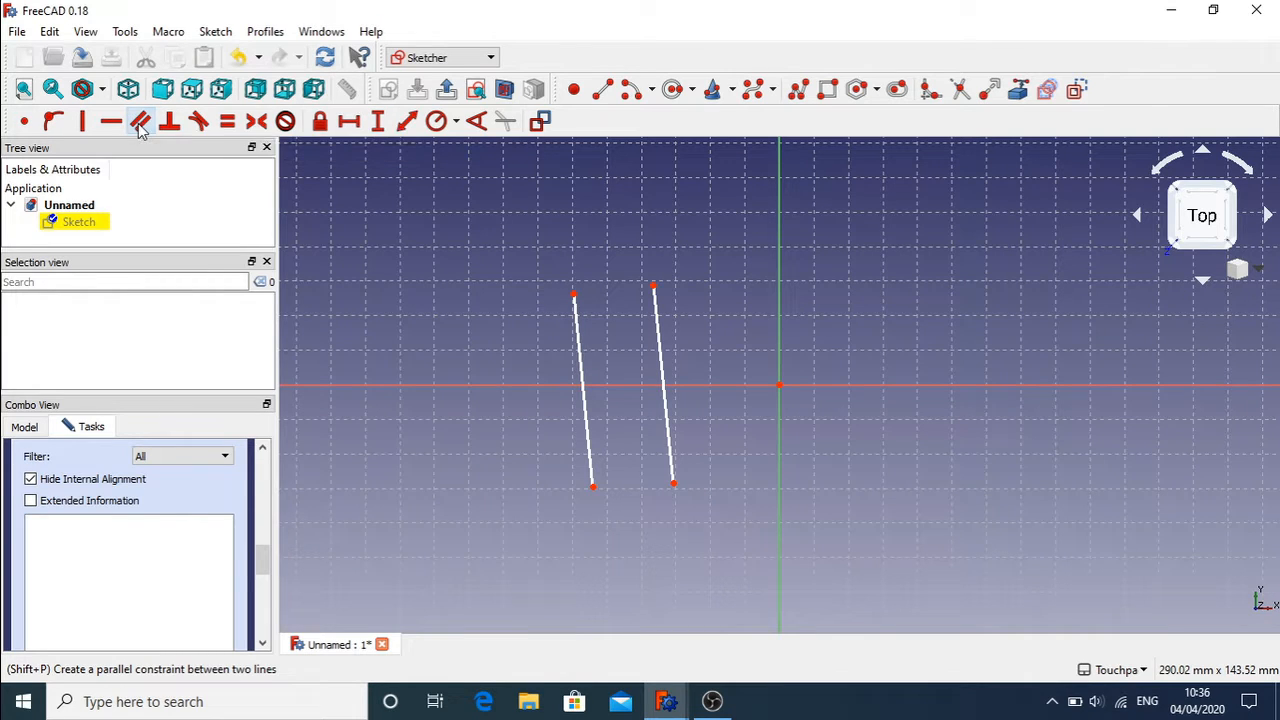
{"action": "left_click", "coordinate": [583, 368]}
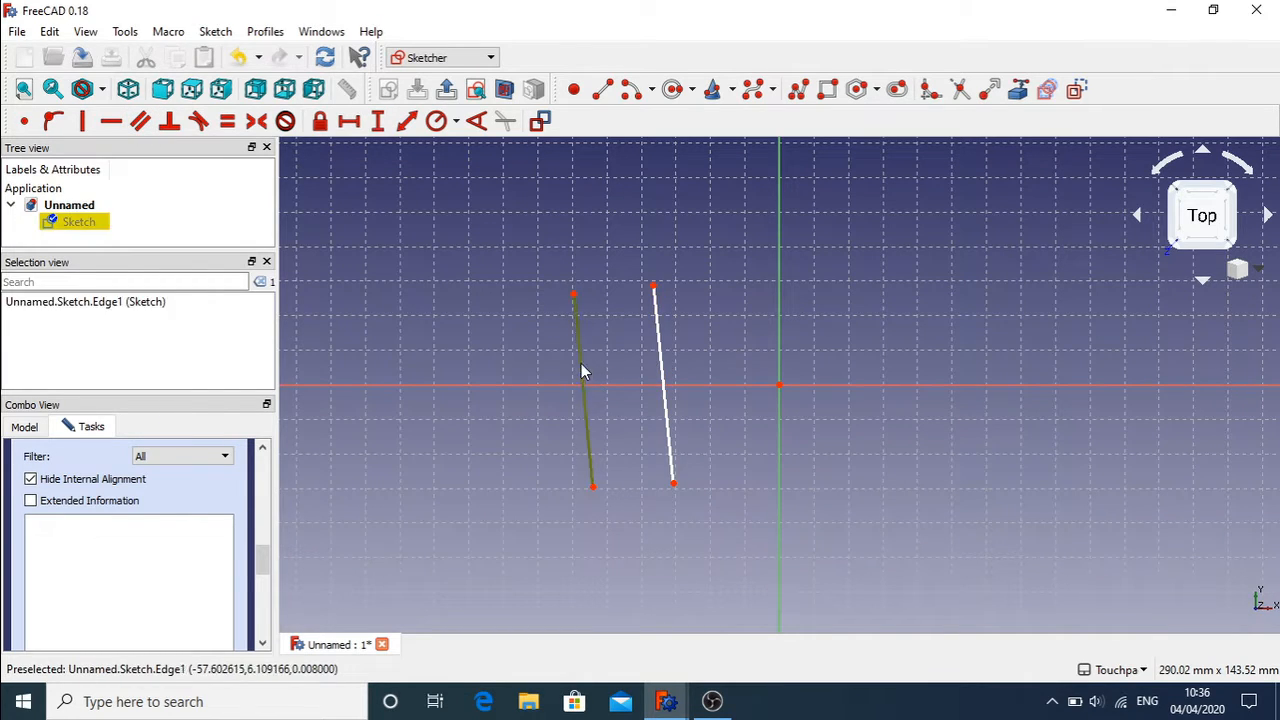
{"action": "left_click", "coordinate": [663, 359]}
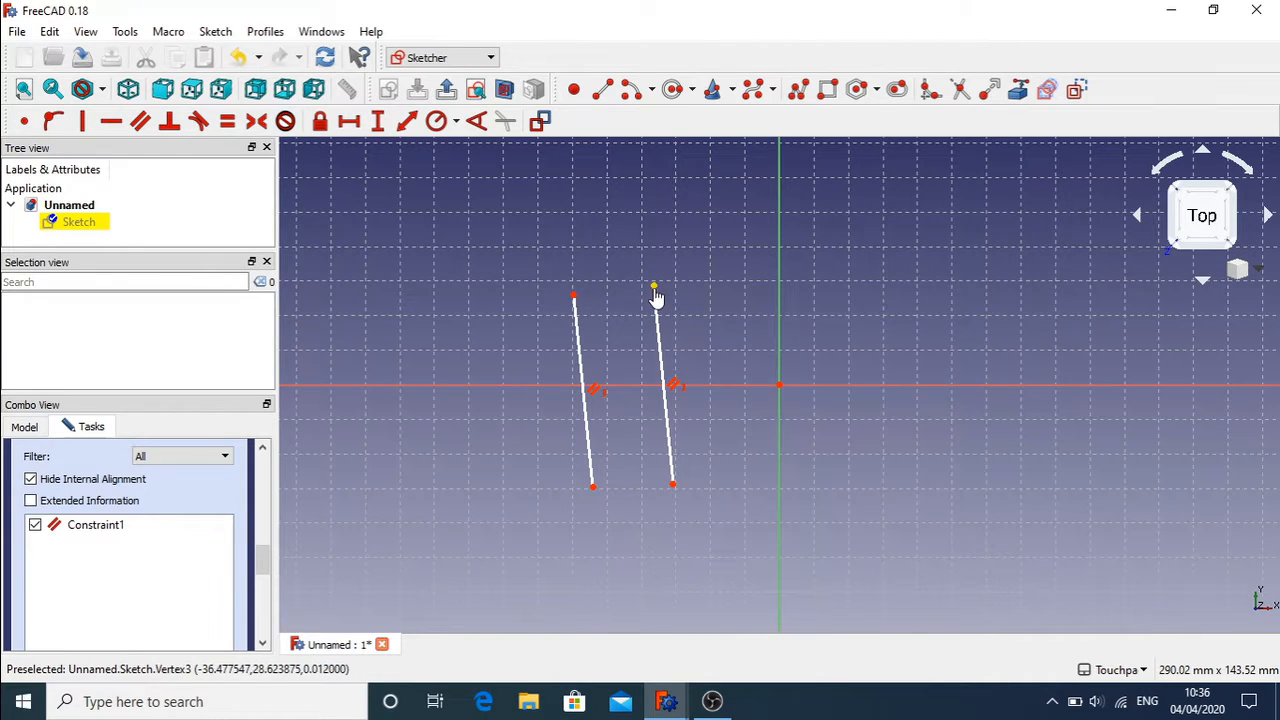
{"action": "left_click_drag", "start_coordinate": [654, 289], "coordinate": [705, 262]}
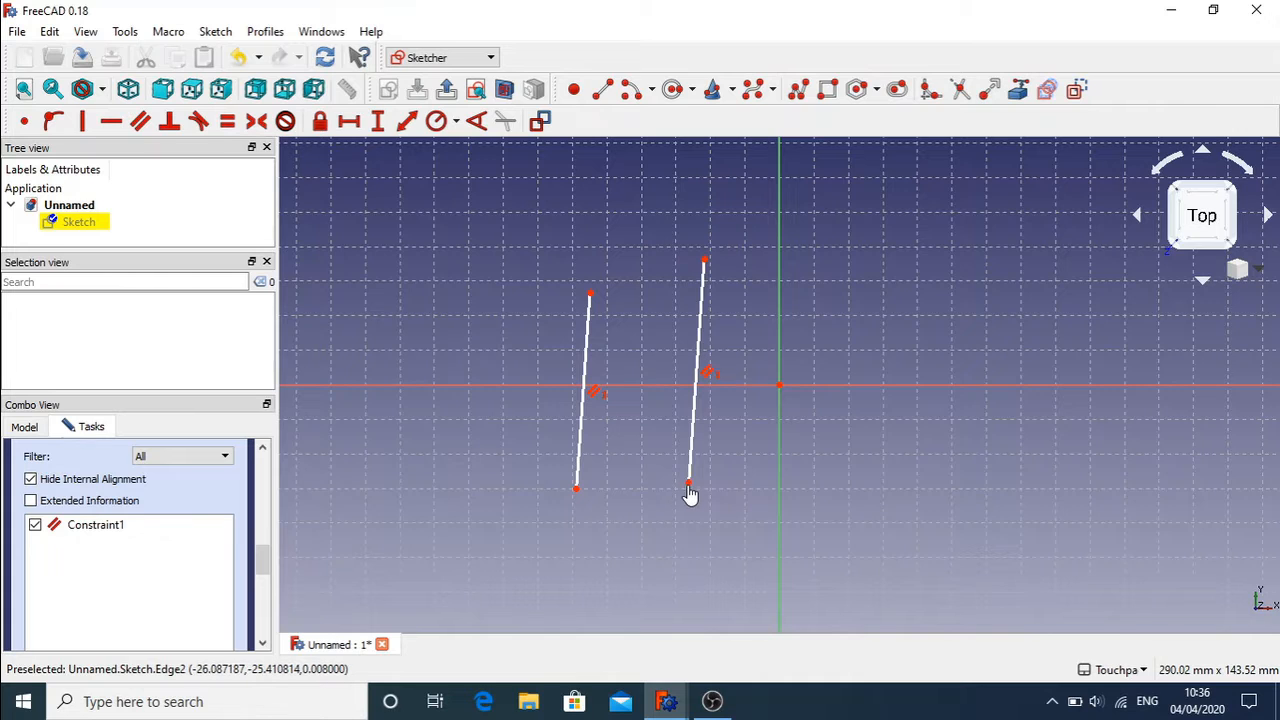
{"action": "left_click_drag", "start_coordinate": [688, 484], "coordinate": [705, 521]}
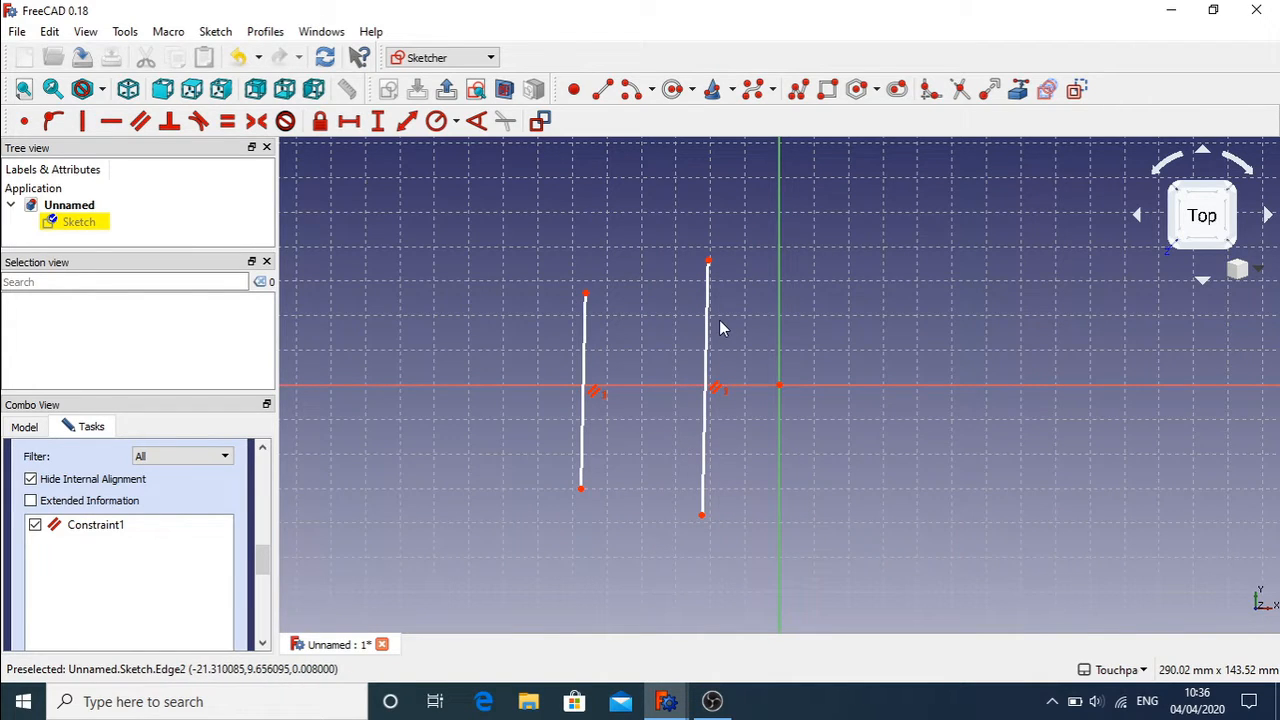
{"action": "mouse_move", "coordinate": [586, 294]}
{"action": "left_mouse_down"}
{"action": "mouse_move", "coordinate": [591, 252]}
{"action": "mouse_move", "coordinate": [745, 288]}
{"action": "mouse_move", "coordinate": [517, 248]}
{"action": "mouse_move", "coordinate": [503, 337]}
{"action": "mouse_move", "coordinate": [577, 249]}
{"action": "mouse_move", "coordinate": [670, 283]}
{"action": "mouse_move", "coordinate": [609, 294]}
{"action": "mouse_move", "coordinate": [600, 257]}
{"action": "mouse_move", "coordinate": [589, 277]}
{"action": "mouse_move", "coordinate": [601, 279]}
{"action": "mouse_move", "coordinate": [563, 300]}
{"action": "mouse_move", "coordinate": [606, 271]}
{"action": "mouse_move", "coordinate": [586, 279]}
{"action": "left_mouse_up"}
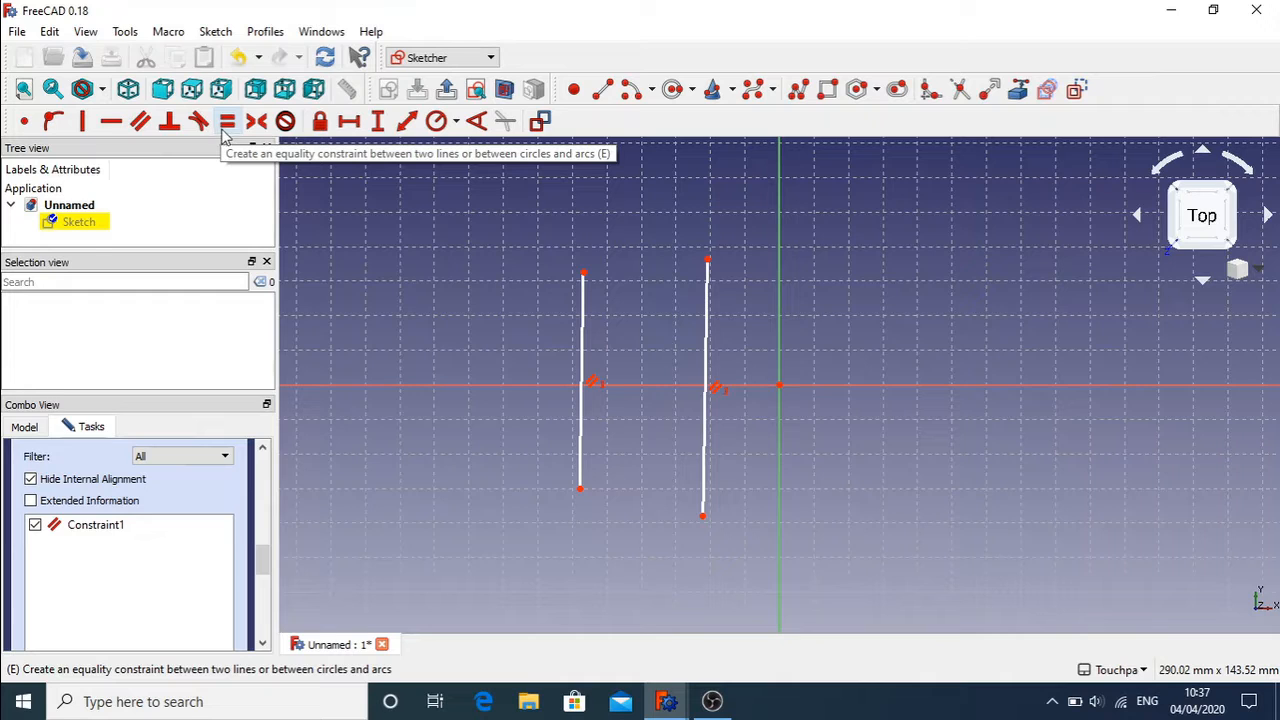
Step: Add an equal-length constraint to both lines, test it, then box-select both lines
{"action": "left_click", "coordinate": [585, 356]}
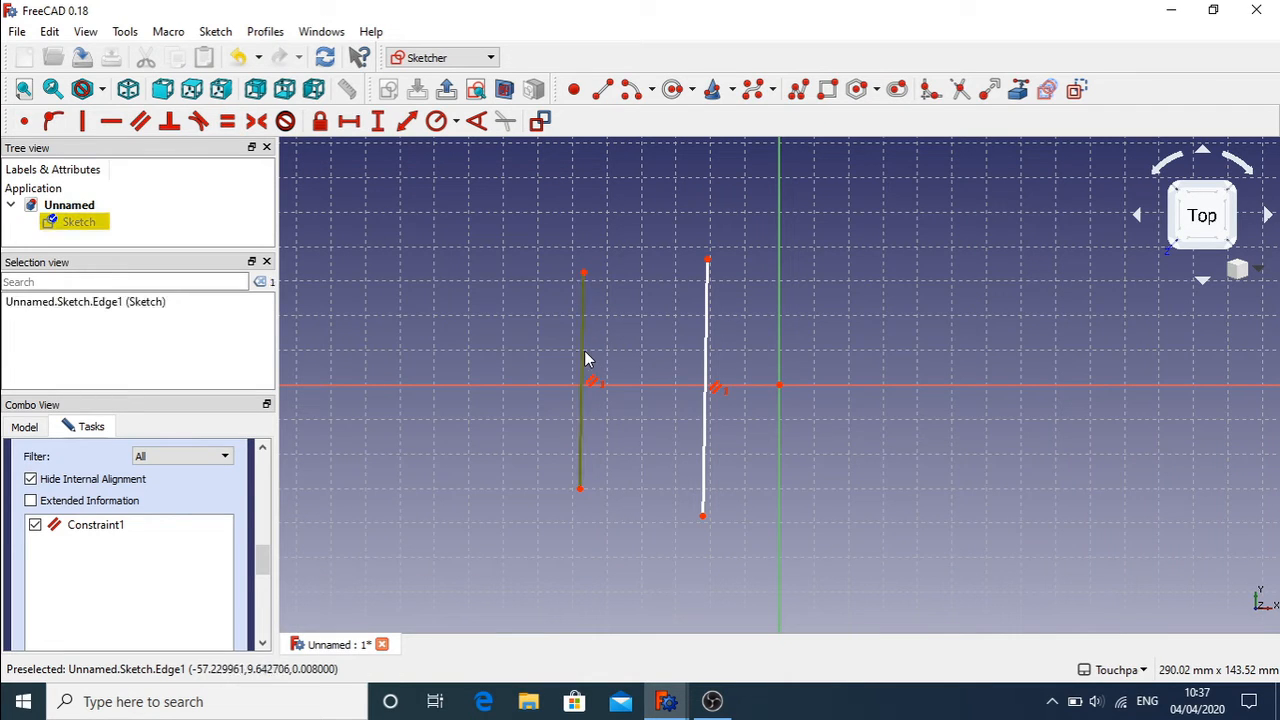
{"action": "left_click", "coordinate": [709, 325]}
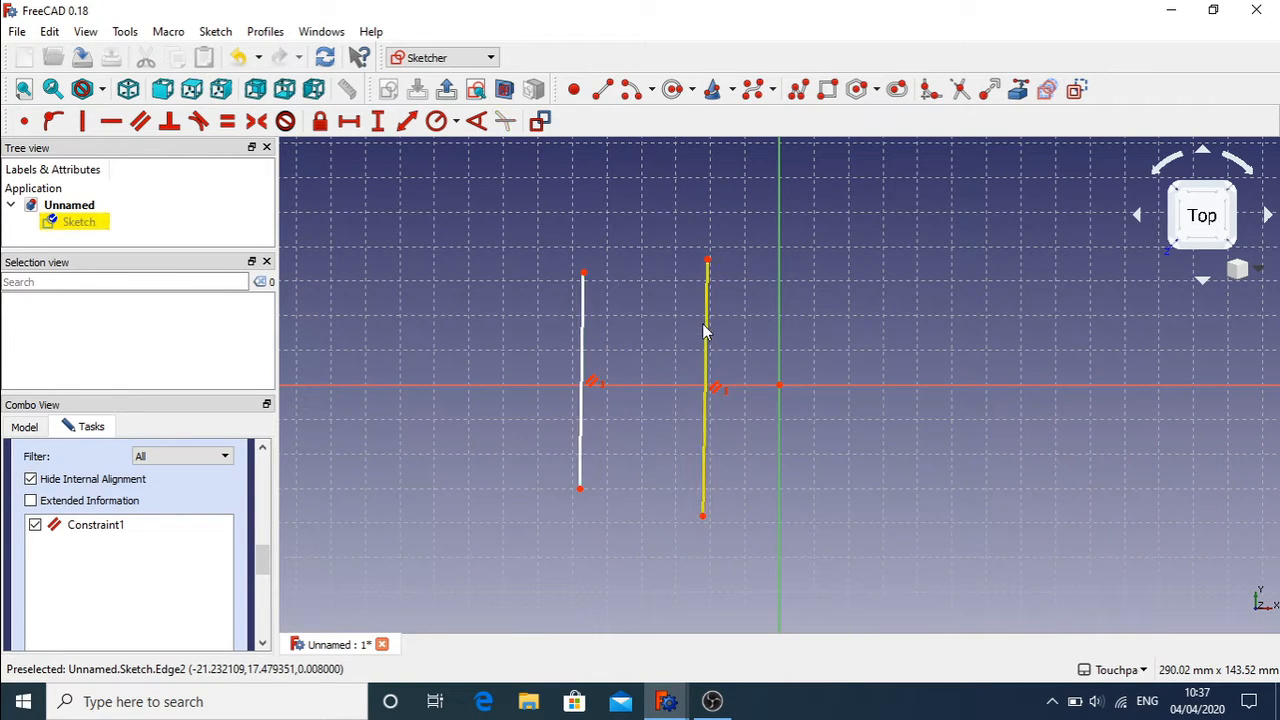
{"action": "left_click", "coordinate": [583, 360]}
{"action": "left_click", "coordinate": [708, 366]}
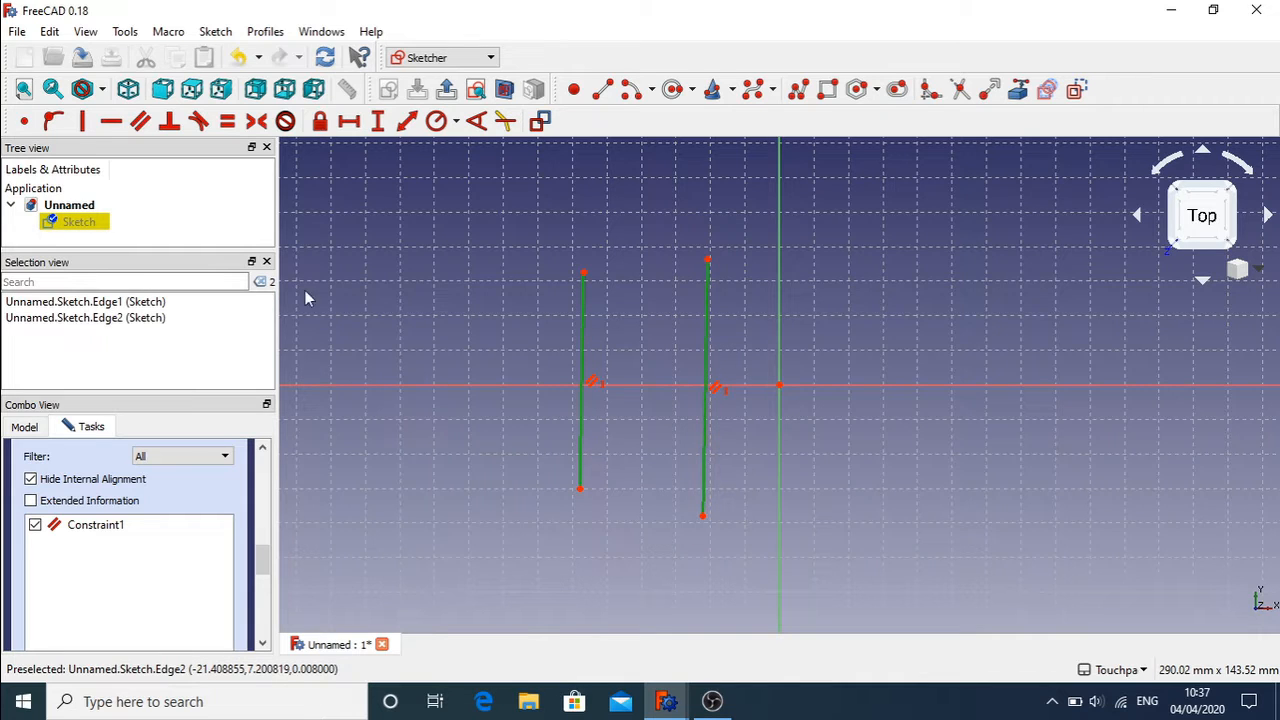
{"action": "left_click", "coordinate": [228, 121]}
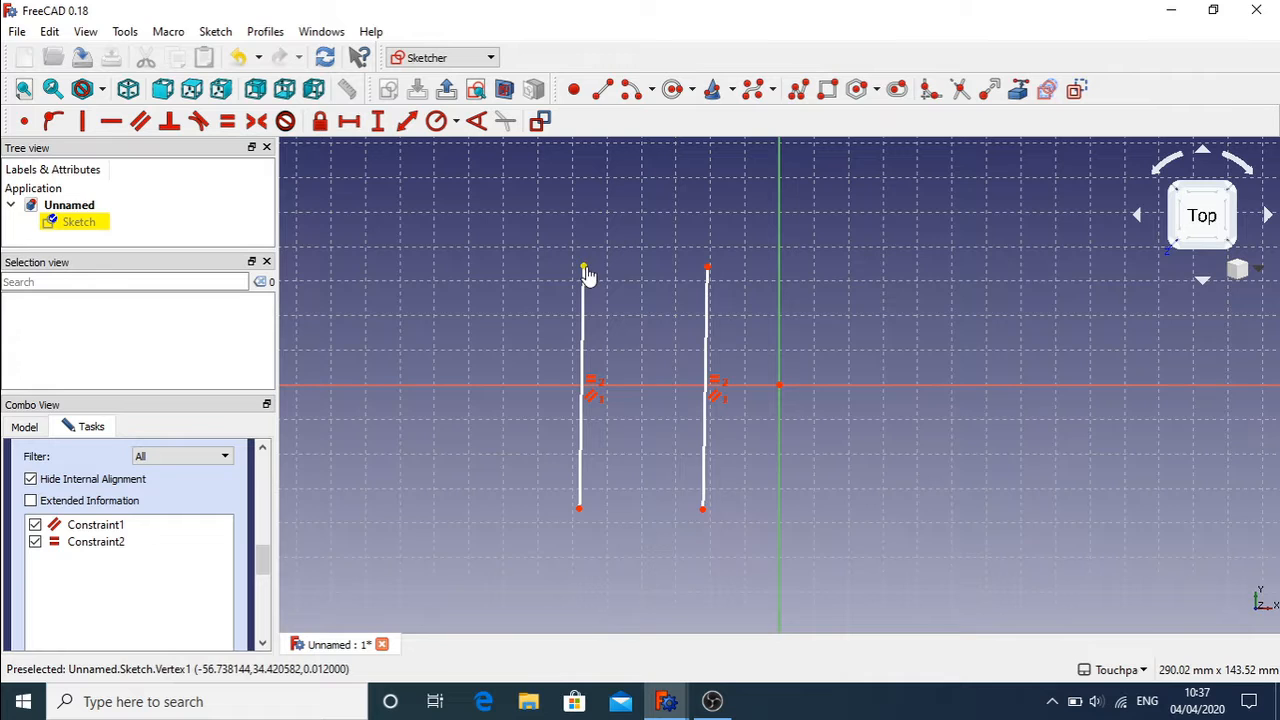
{"action": "left_click_drag", "start_coordinate": [585, 267], "coordinate": [558, 285]}
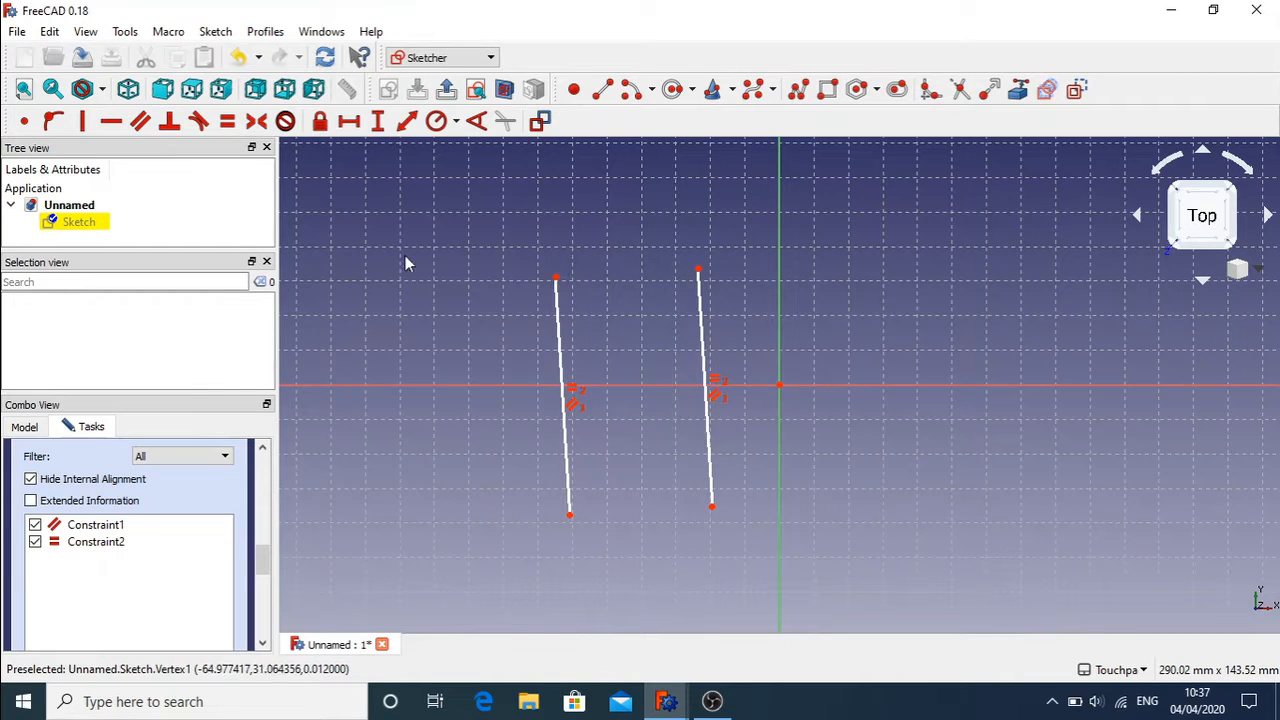
{"action": "mouse_move", "coordinate": [490, 237]}
{"action": "left_mouse_down"}
{"action": "mouse_move", "coordinate": [737, 449]}
{"action": "mouse_move", "coordinate": [766, 529]}
{"action": "mouse_move", "coordinate": [750, 528]}
{"action": "left_mouse_up"}
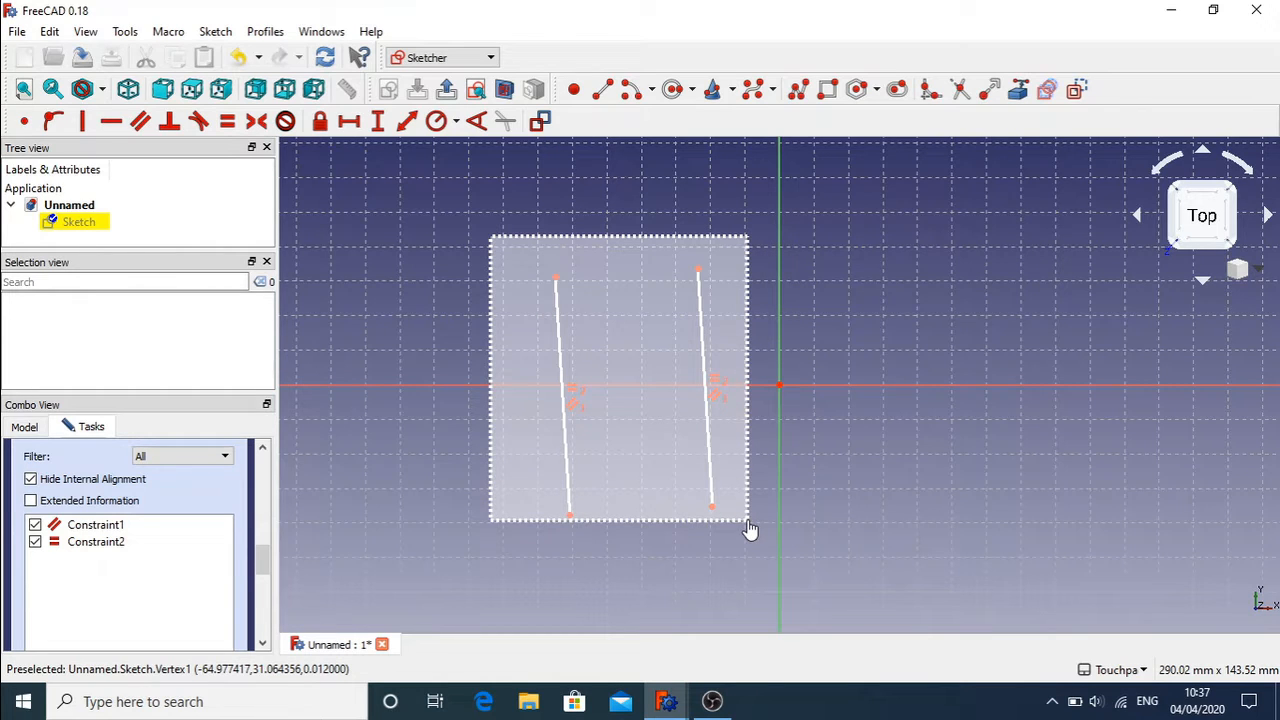
{"action": "mouse_move", "coordinate": [750, 528]}
{"action": "left_mouse_down"}
{"action": "mouse_move", "coordinate": [448, 252]}
{"action": "mouse_move", "coordinate": [768, 556]}
{"action": "mouse_move", "coordinate": [768, 615]}
{"action": "left_mouse_up"}
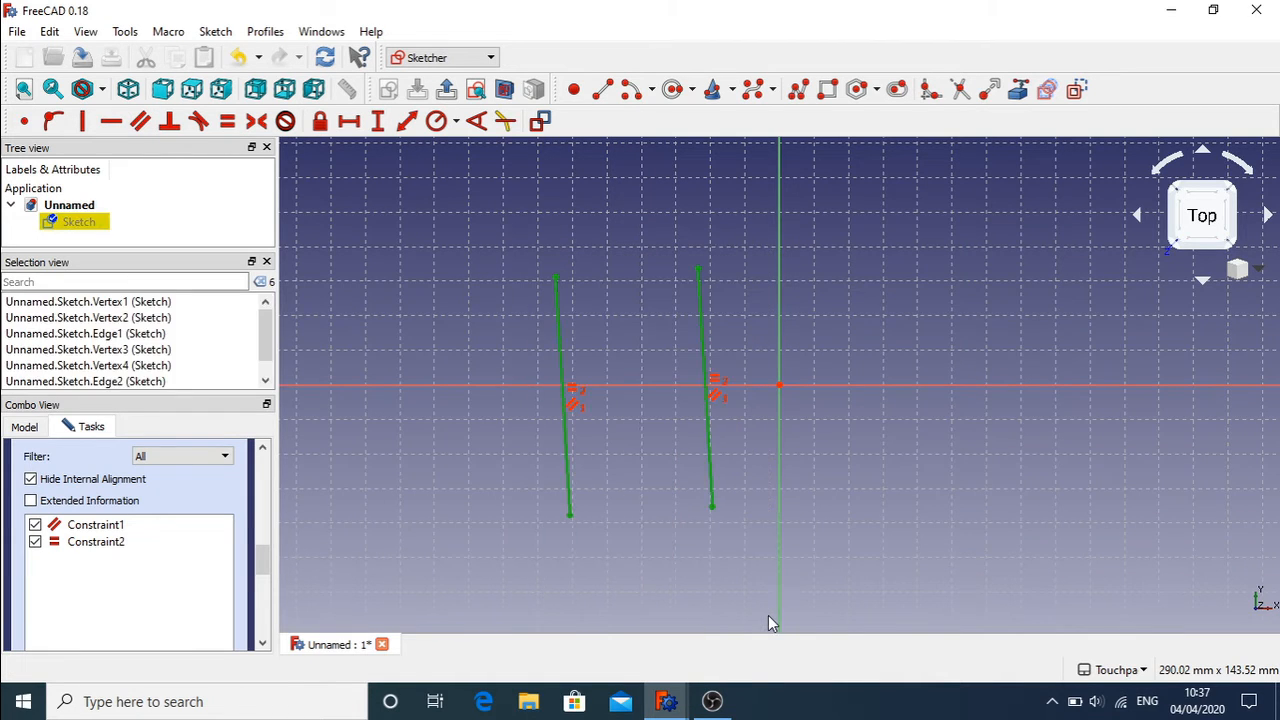
Step: Delete both lines and draw a new rectangle in their place
{"action": "key", "text": "Delete"}
{"action": "left_click", "coordinate": [827, 89]}
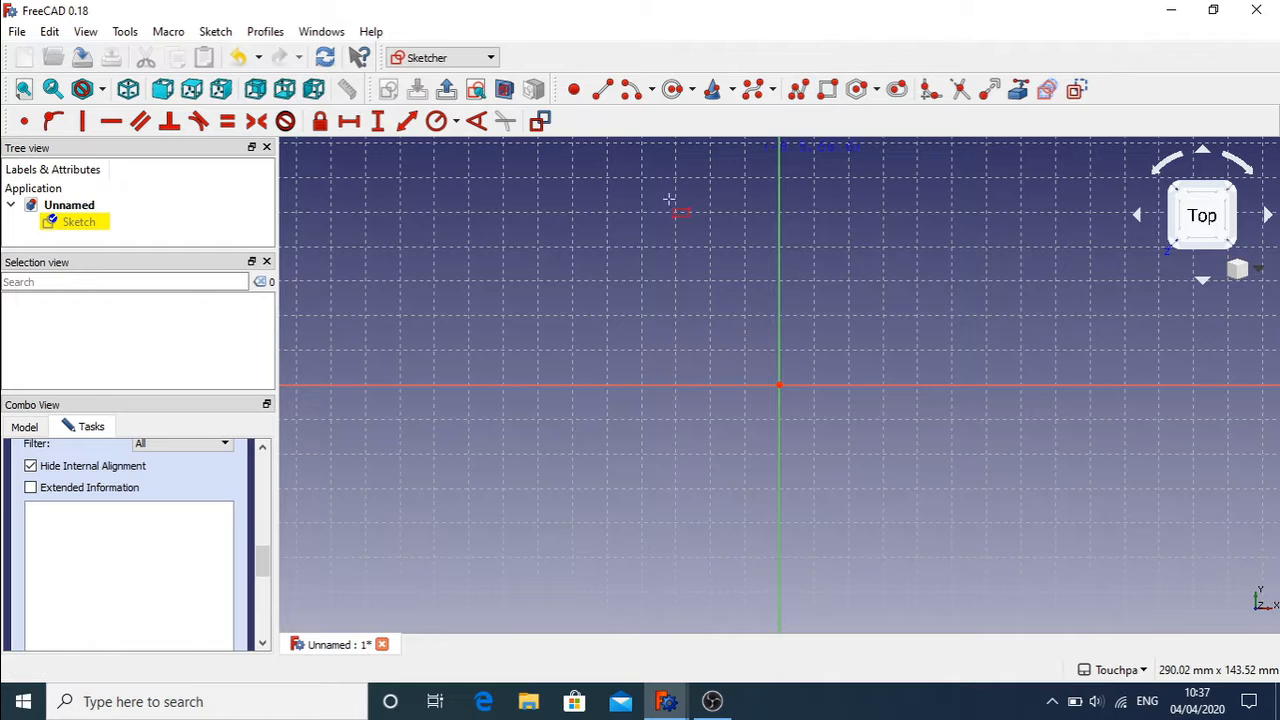
{"action": "left_click", "coordinate": [534, 207]}
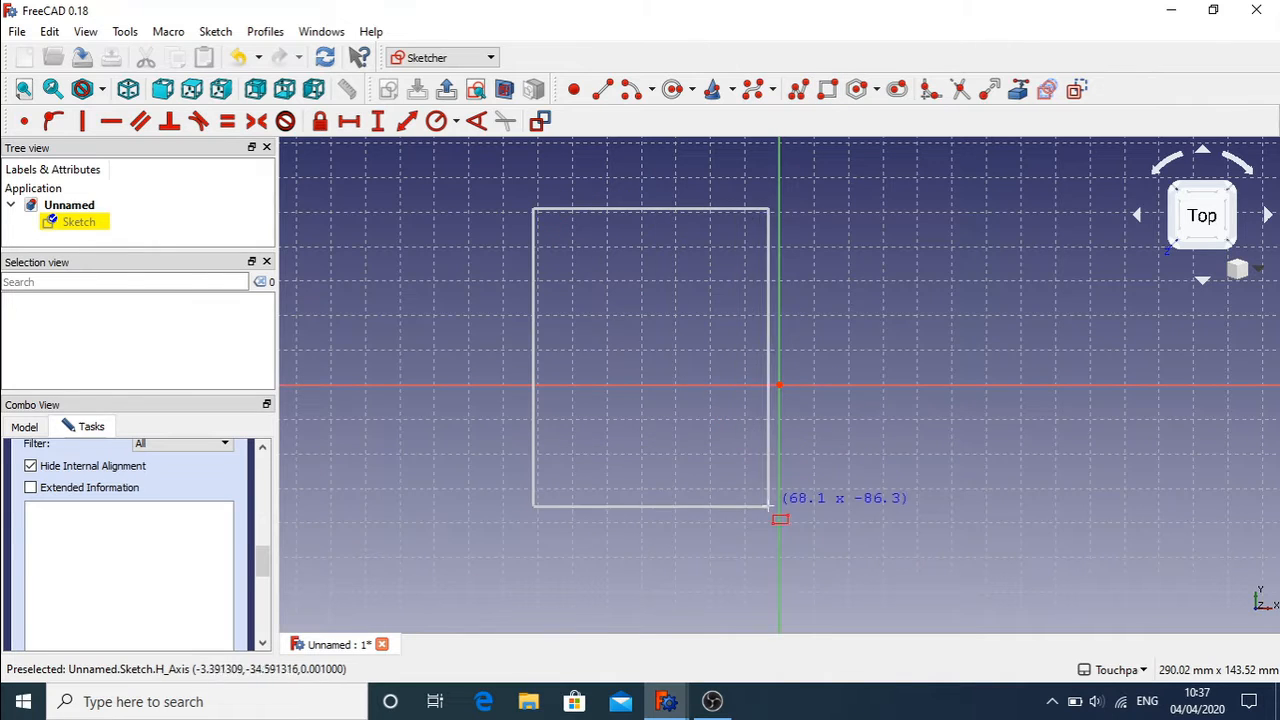
{"action": "right_click", "coordinate": [696, 558]}
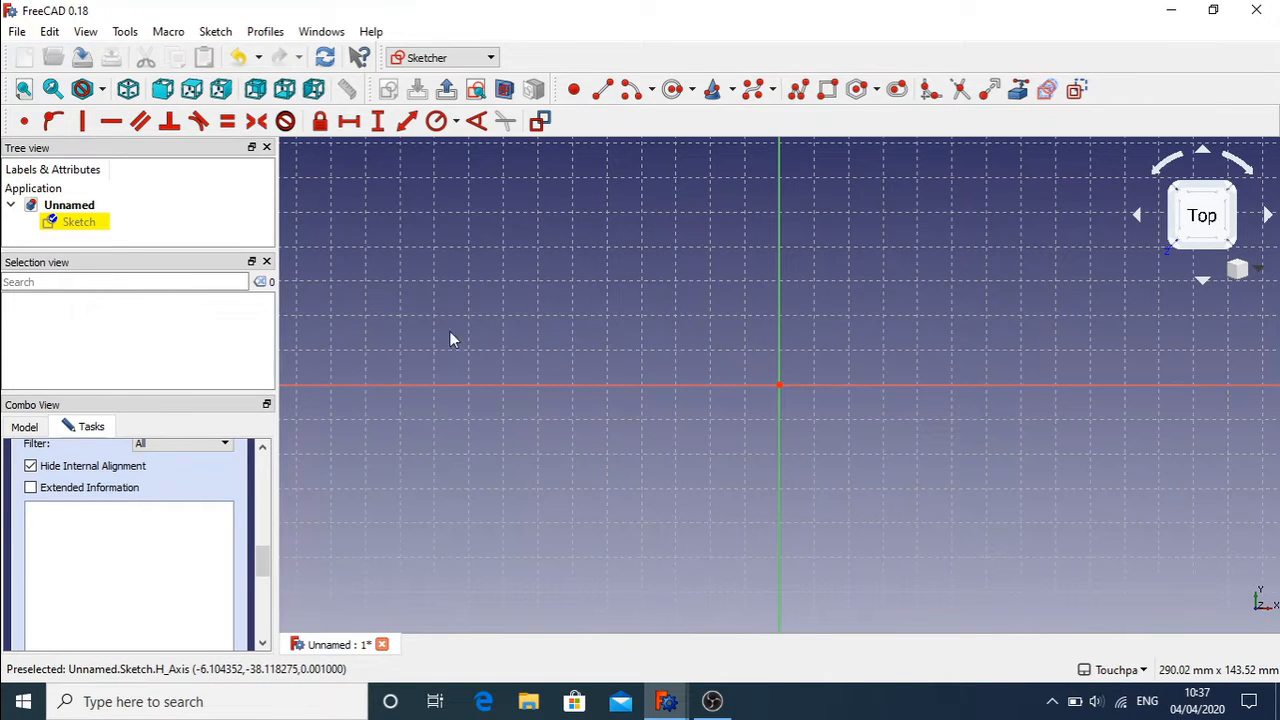
{"action": "left_click", "coordinate": [822, 92]}
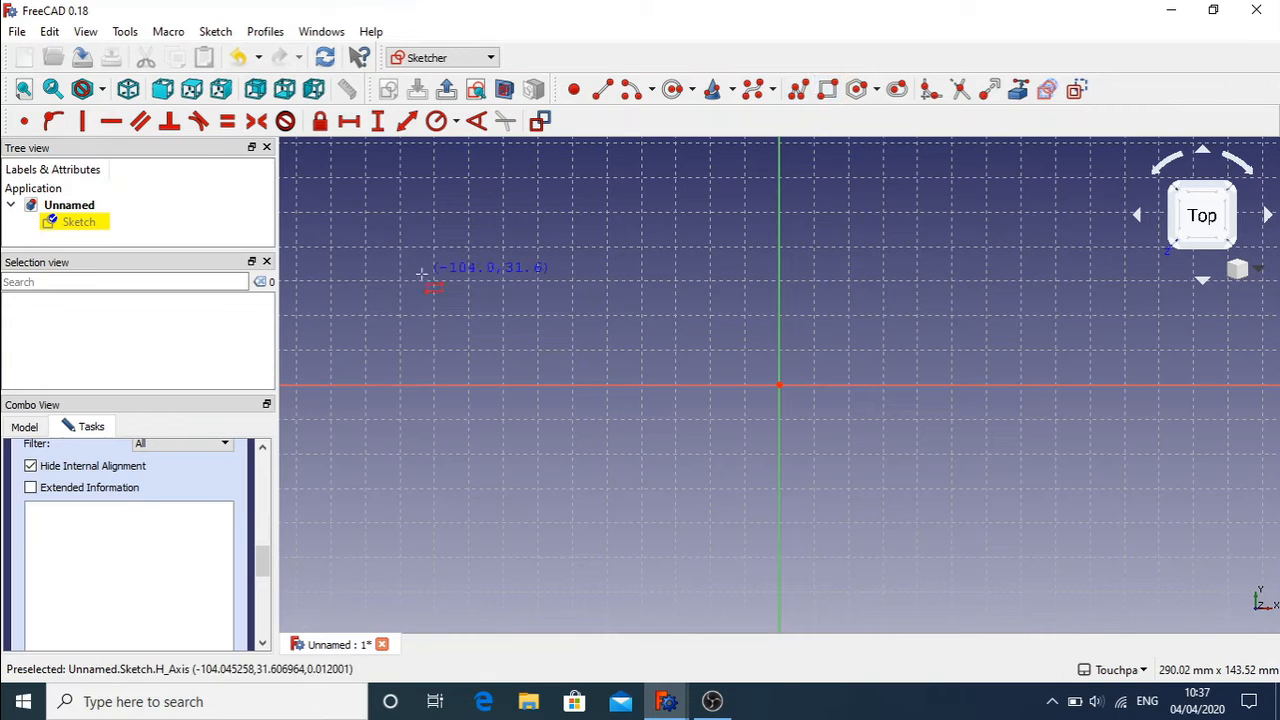
{"action": "left_click", "coordinate": [434, 277]}
{"action": "left_click", "coordinate": [657, 506]}
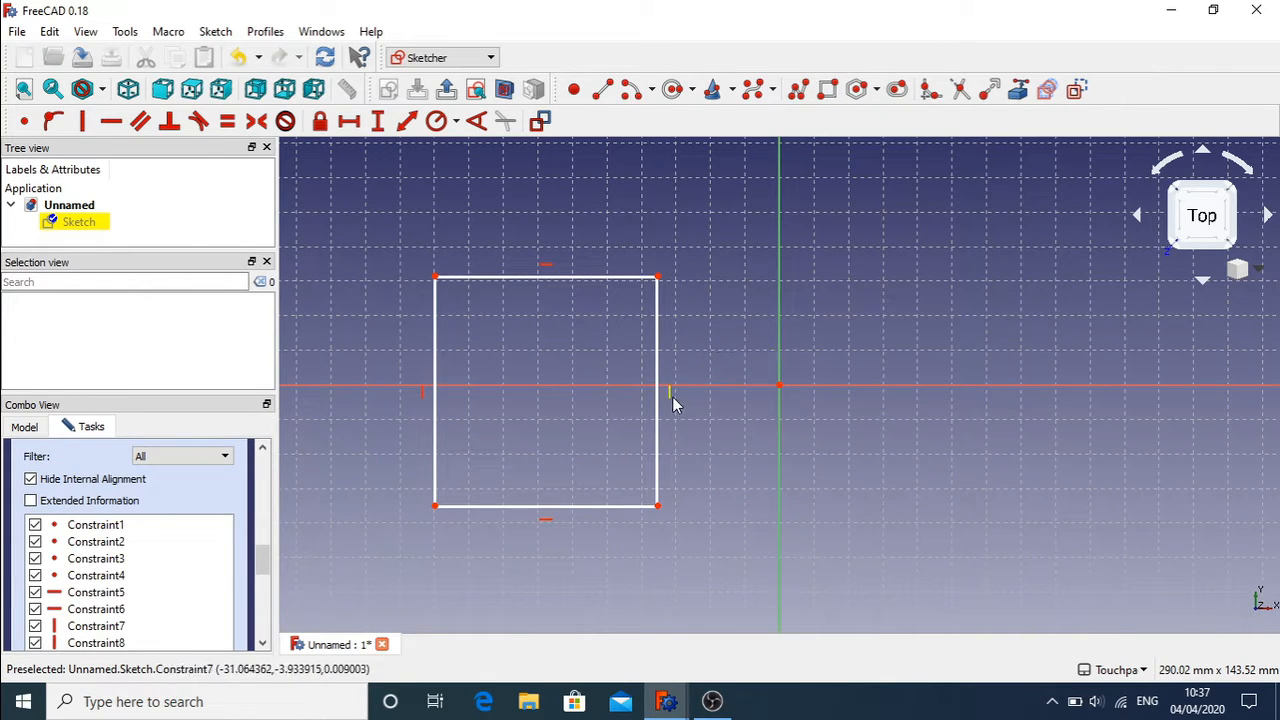
Step: Delete the rectangle's two vertical and two horizontal constraints, then delete its top edge
{"action": "left_click", "coordinate": [671, 394]}
{"action": "key", "text": "Delete"}
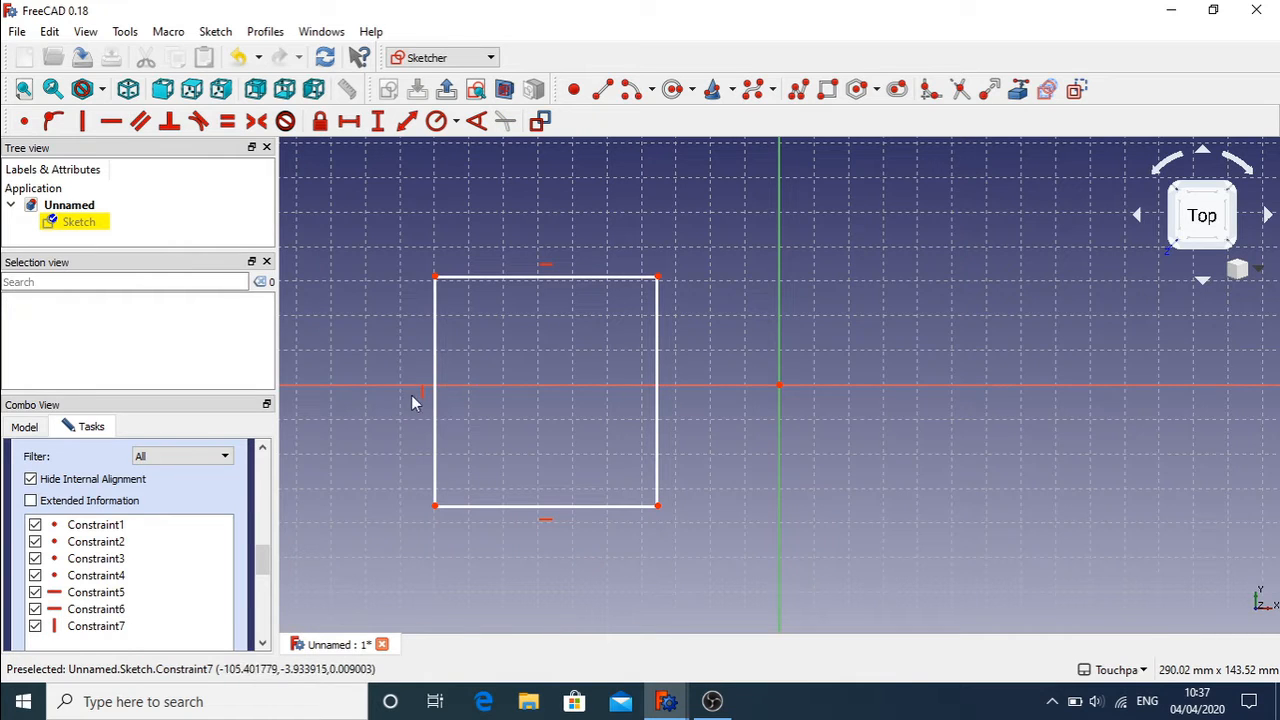
{"action": "left_click", "coordinate": [422, 396]}
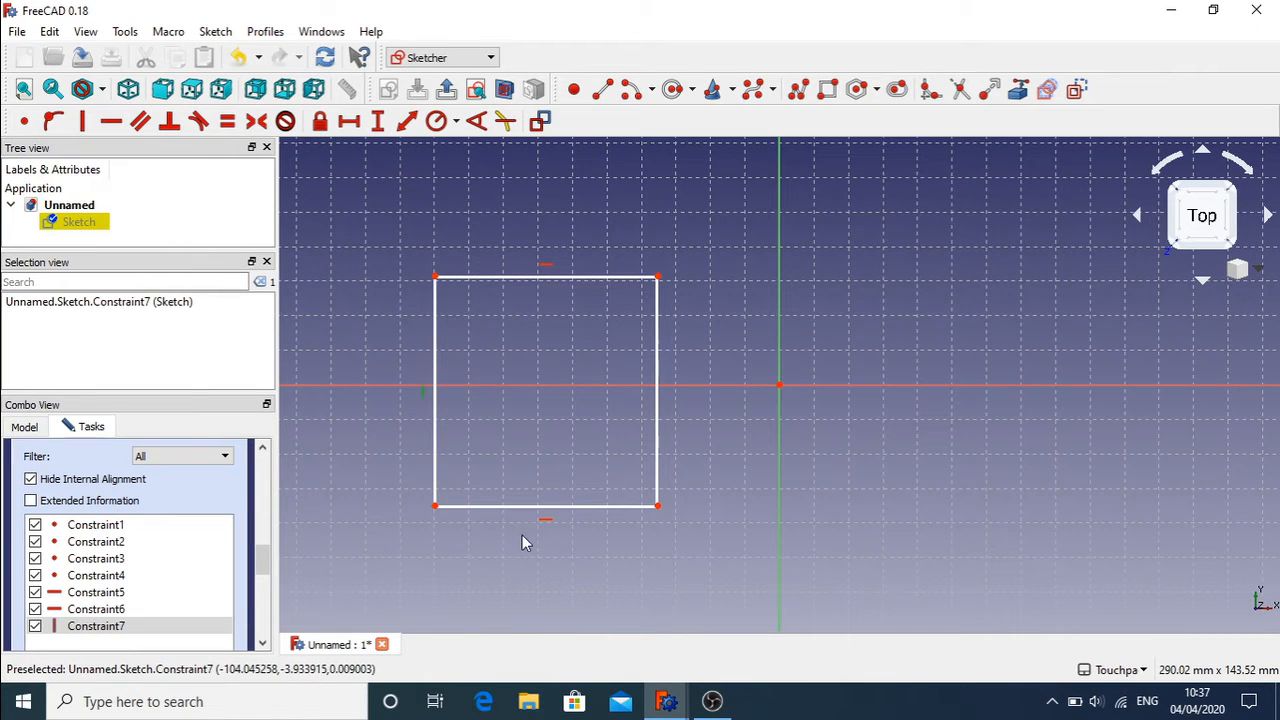
{"action": "key", "text": "Delete"}
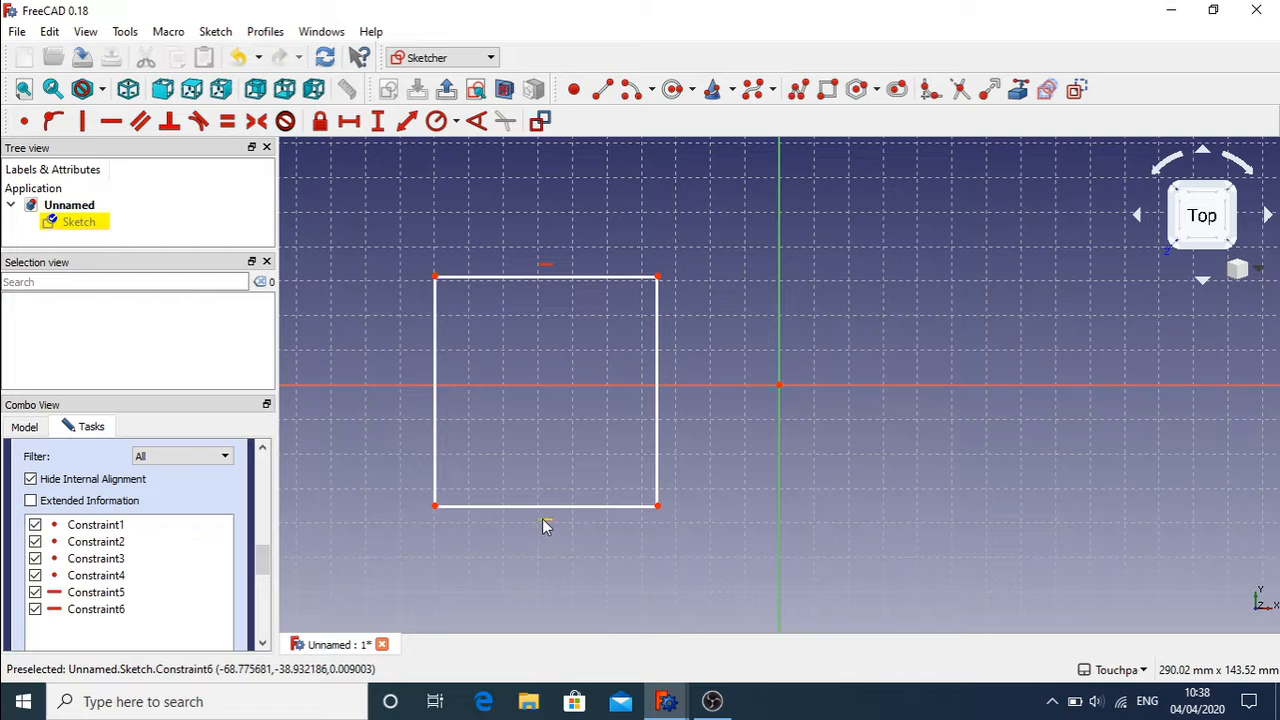
{"action": "left_click", "coordinate": [545, 522]}
{"action": "key", "text": "Delete"}
{"action": "left_click", "coordinate": [540, 272]}
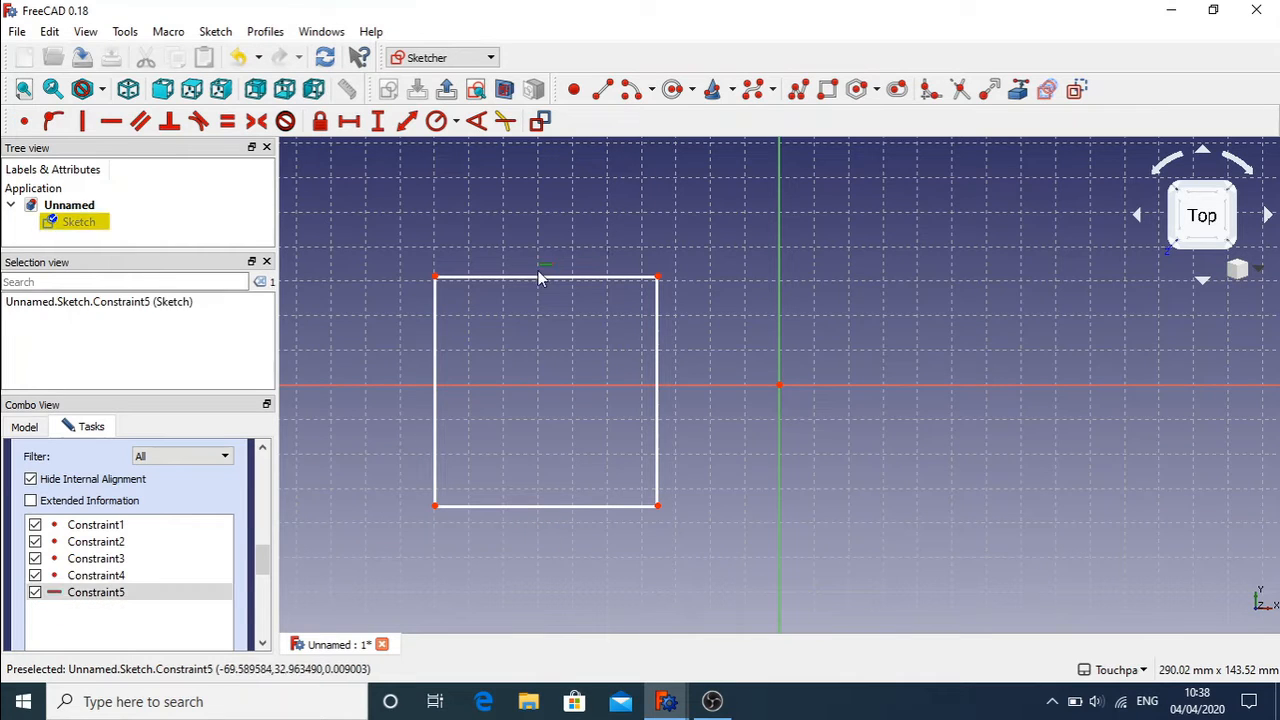
{"action": "key", "text": "Delete"}
{"action": "left_click", "coordinate": [545, 276]}
{"action": "key", "text": "Delete"}
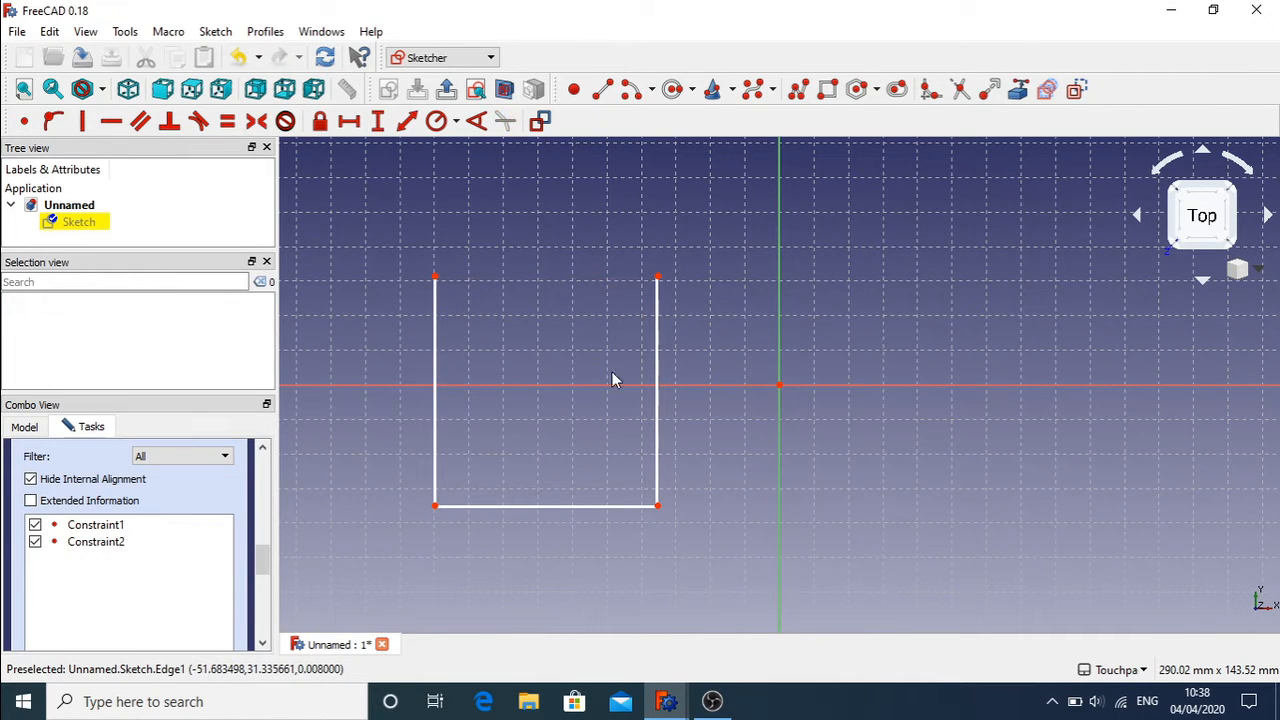
Step: Drag the right line's ends and the bottom-left corner to slant all three lines
{"action": "mouse_move", "coordinate": [657, 277]}
{"action": "left_mouse_down"}
{"action": "mouse_move", "coordinate": [634, 281]}
{"action": "mouse_move", "coordinate": [600, 455]}
{"action": "mouse_move", "coordinate": [638, 333]}
{"action": "mouse_move", "coordinate": [662, 301]}
{"action": "left_mouse_up"}
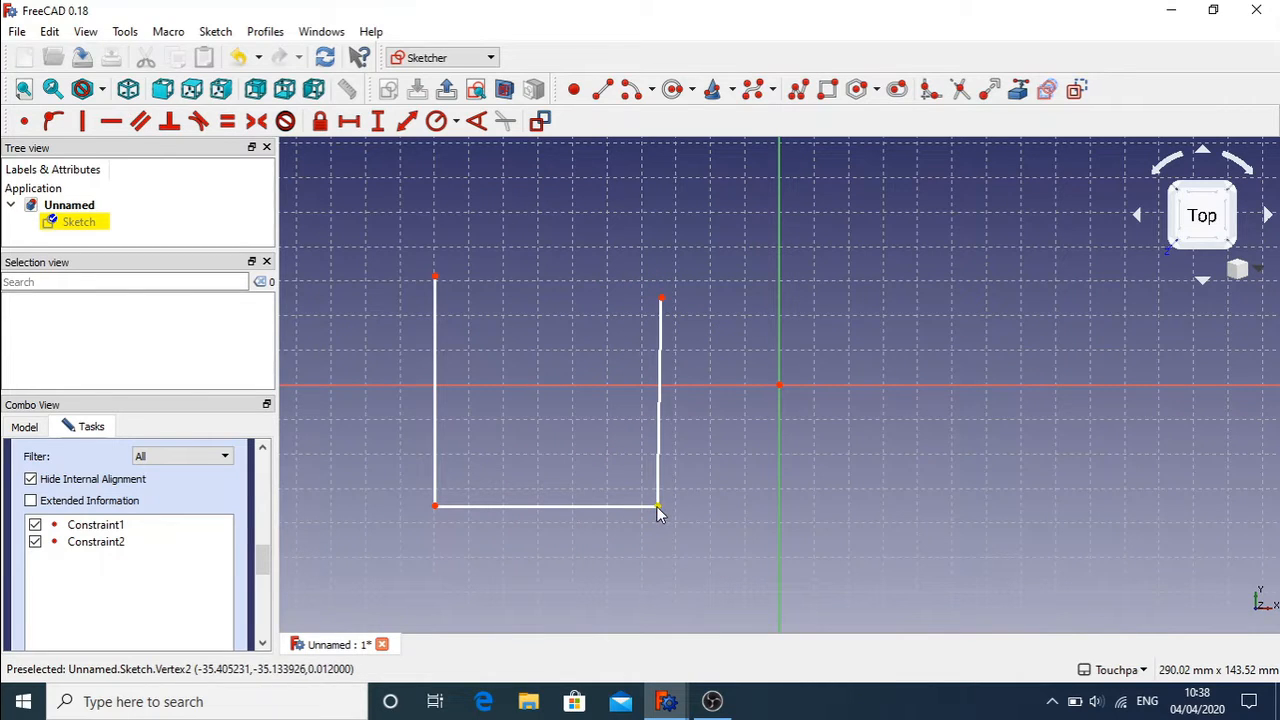
{"action": "left_click_drag", "start_coordinate": [657, 506], "coordinate": [545, 571]}
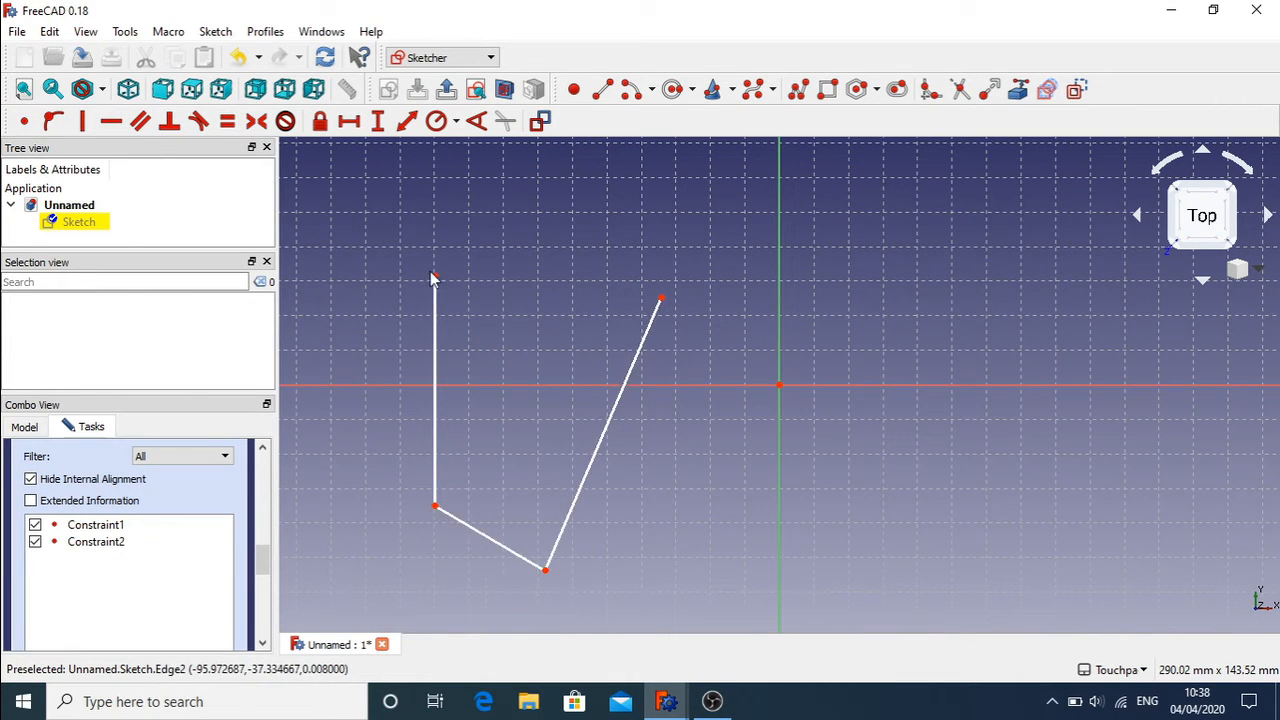
{"action": "left_click_drag", "start_coordinate": [435, 278], "coordinate": [388, 272]}
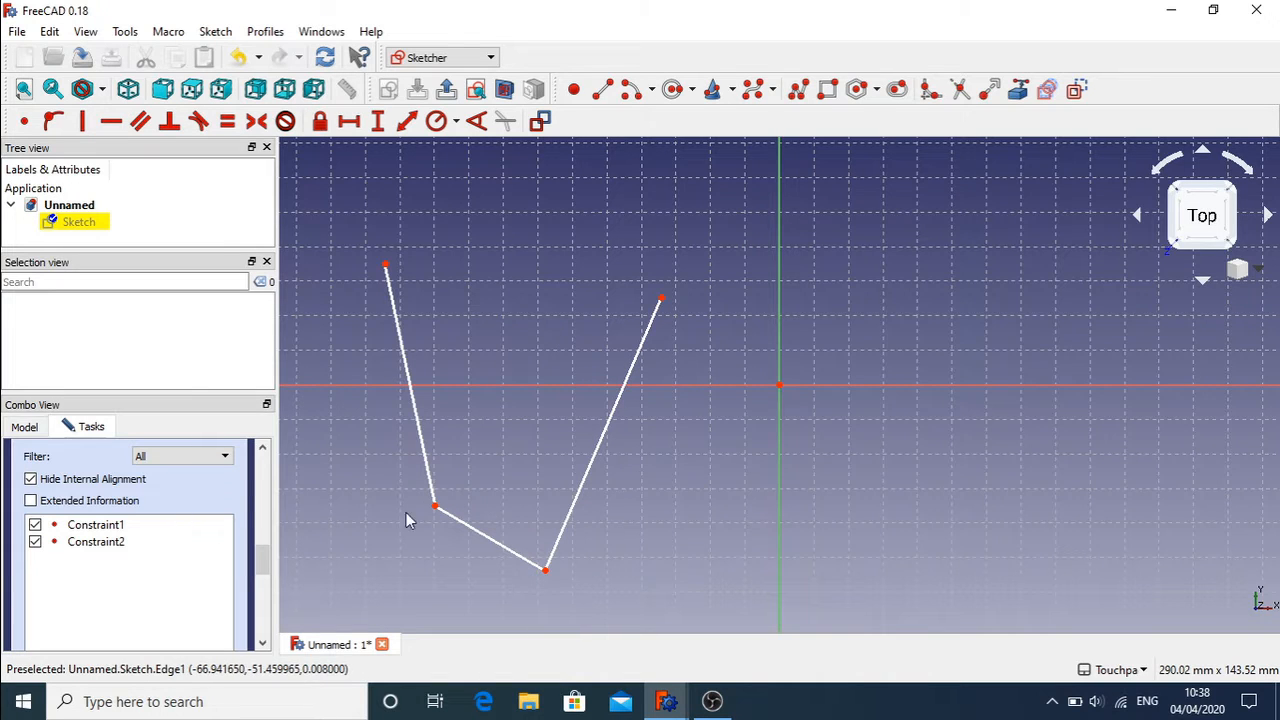
Step: Constrain the left and right side lines parallel, then drag the bottom corner to test
{"action": "left_click", "coordinate": [416, 412]}
{"action": "left_click", "coordinate": [603, 441]}
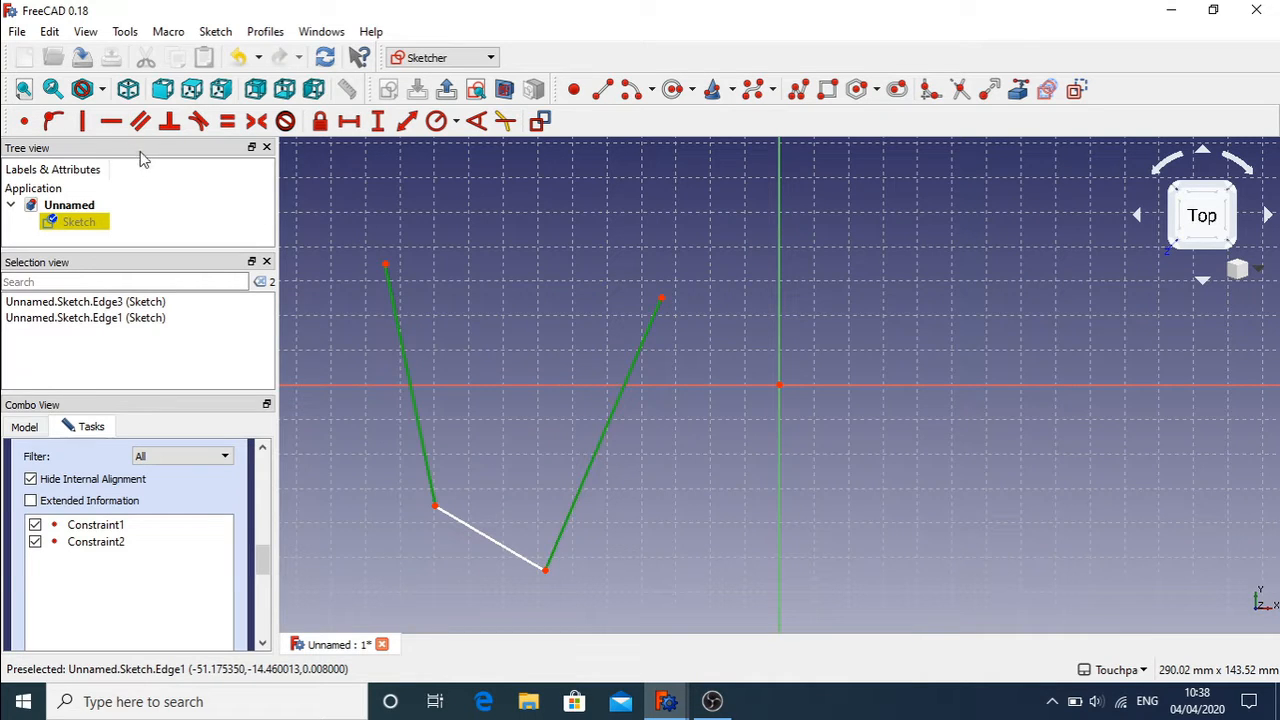
{"action": "left_click", "coordinate": [140, 122]}
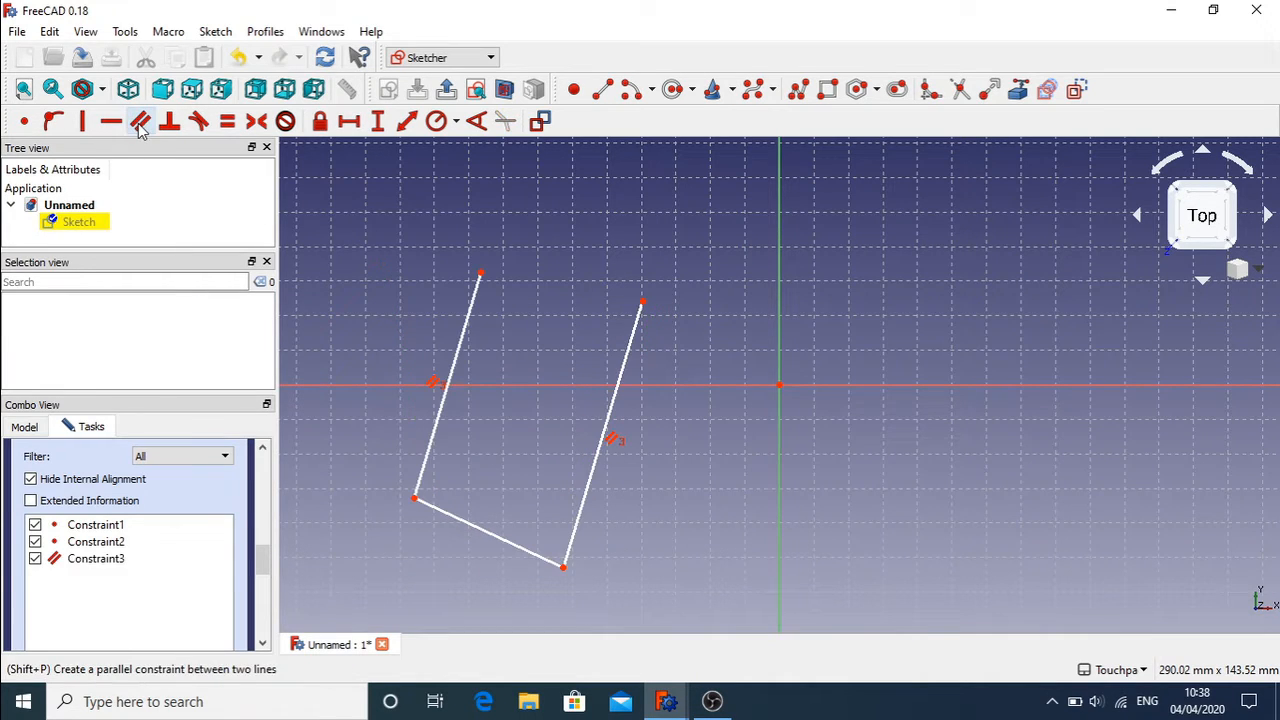
{"action": "right_click", "coordinate": [762, 490]}
{"action": "left_click", "coordinate": [588, 569]}
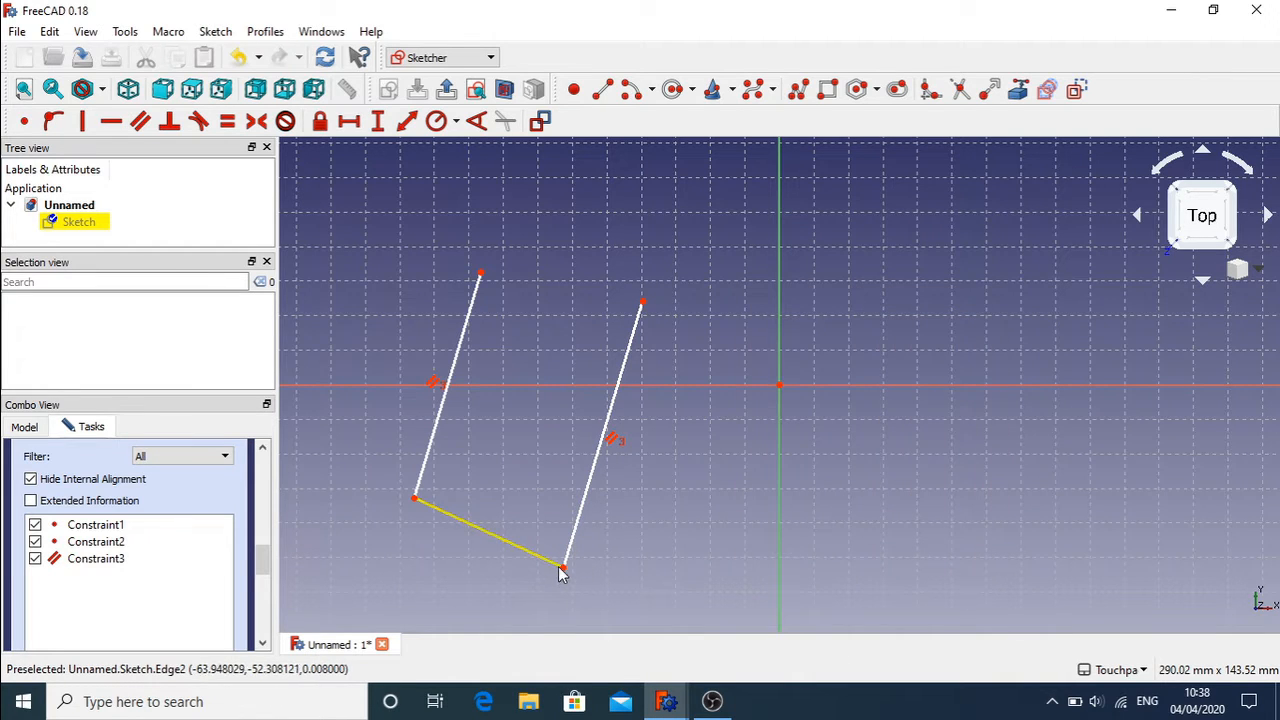
{"action": "left_click_drag", "start_coordinate": [561, 570], "coordinate": [703, 490]}
{"action": "mouse_move", "coordinate": [428, 503]}
{"action": "left_mouse_down"}
{"action": "mouse_move", "coordinate": [700, 531]}
{"action": "mouse_move", "coordinate": [546, 528]}
{"action": "left_mouse_up"}
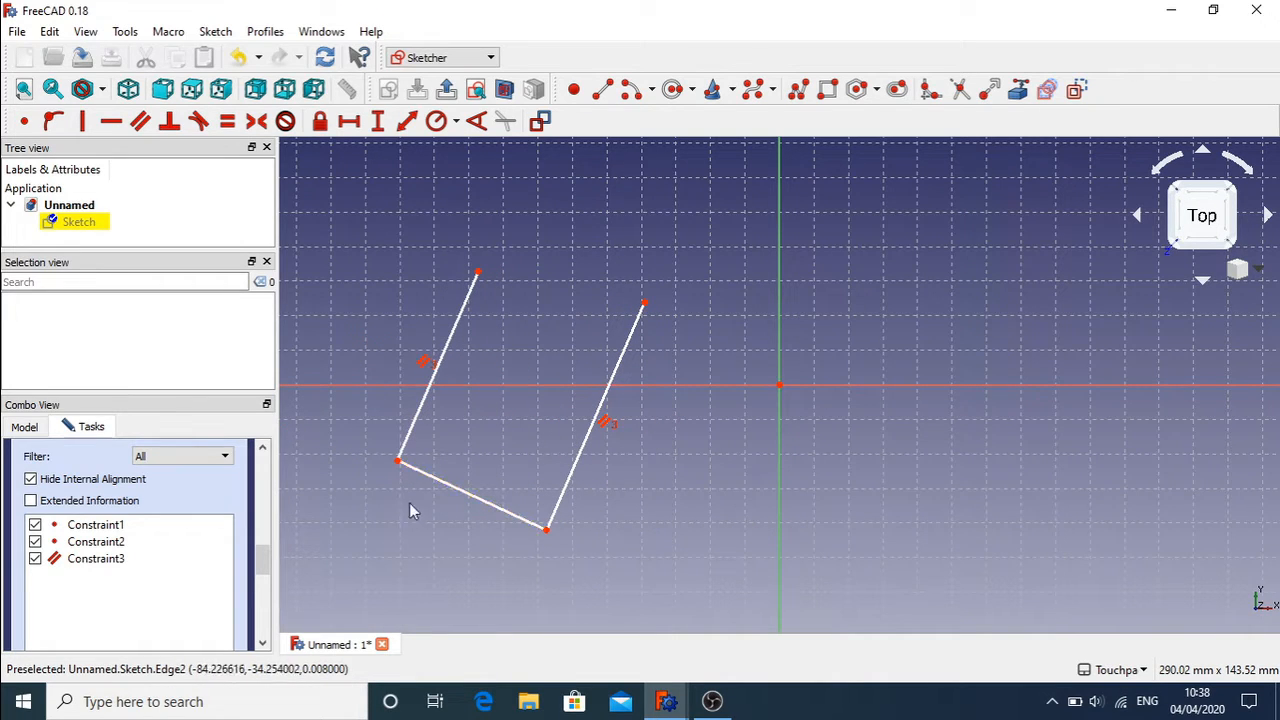
{"action": "left_click", "coordinate": [415, 420]}
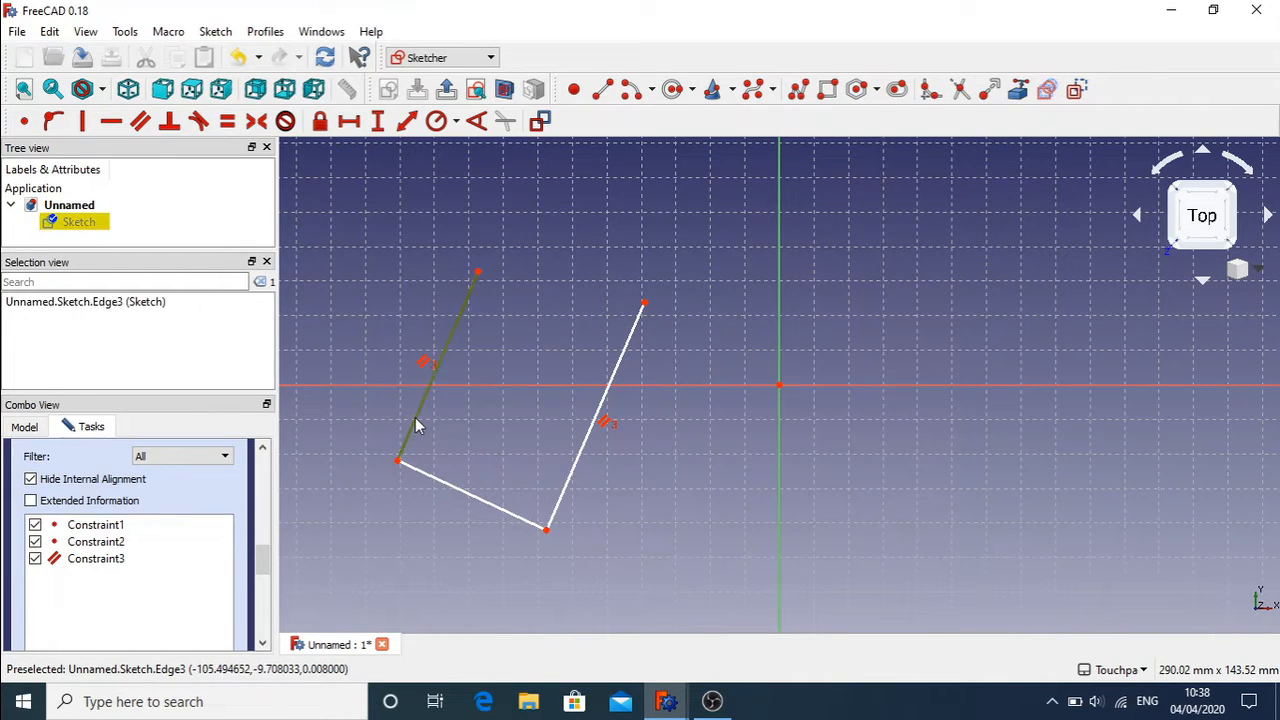
Step: Make the left side line perpendicular to the bottom line, then drag the bottom-left corner to test it
{"action": "left_click", "coordinate": [432, 482]}
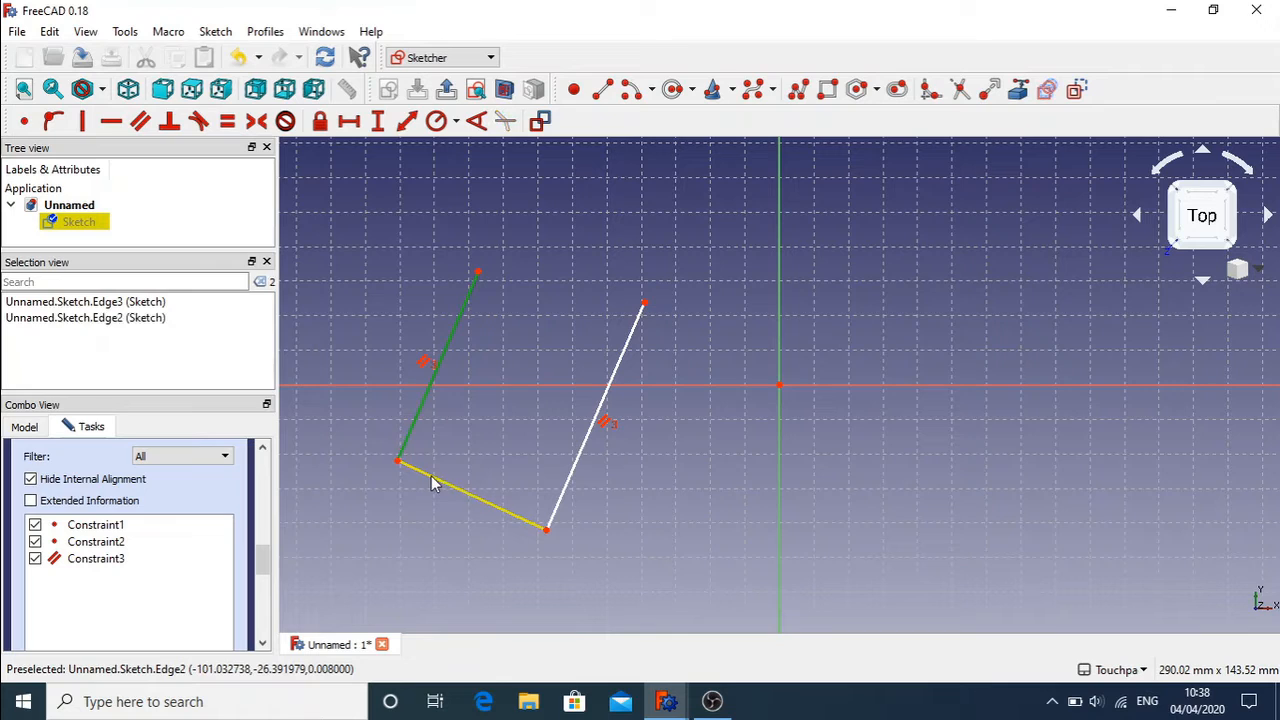
{"action": "left_click", "coordinate": [169, 122]}
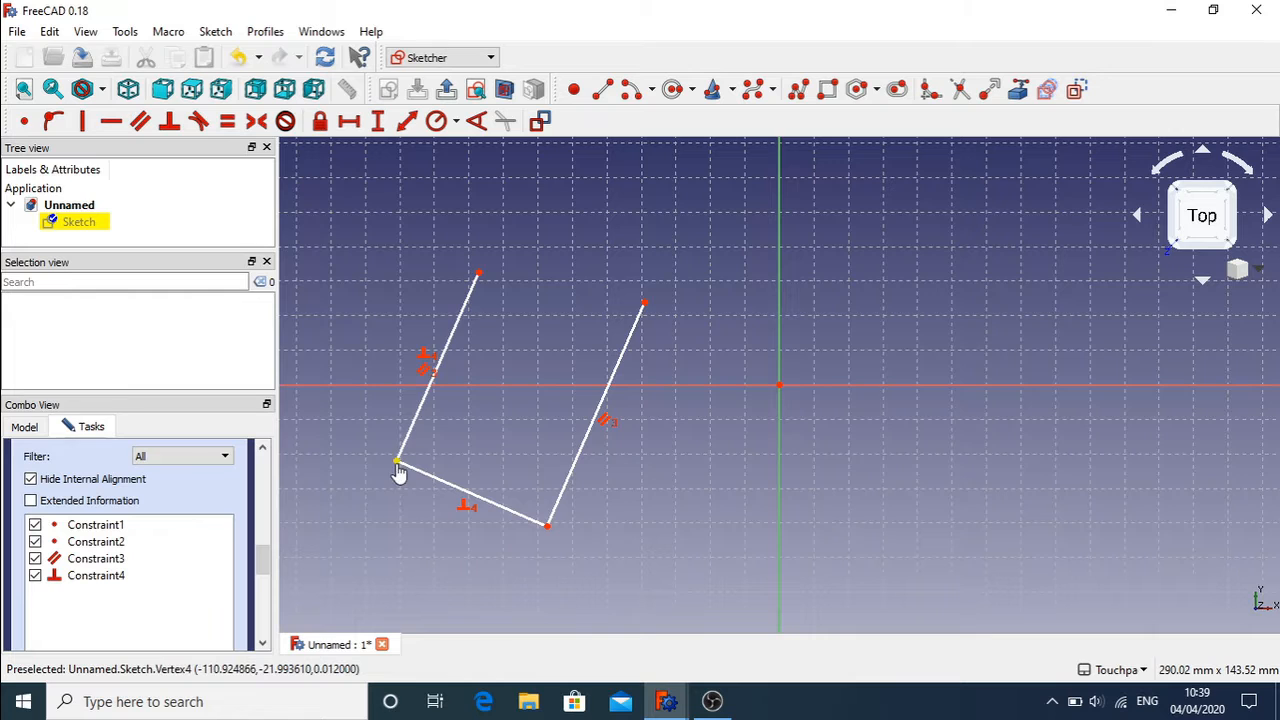
{"action": "mouse_move", "coordinate": [398, 470]}
{"action": "left_mouse_down"}
{"action": "mouse_move", "coordinate": [534, 546]}
{"action": "mouse_move", "coordinate": [409, 586]}
{"action": "mouse_move", "coordinate": [394, 420]}
{"action": "mouse_move", "coordinate": [363, 374]}
{"action": "mouse_move", "coordinate": [526, 554]}
{"action": "mouse_move", "coordinate": [406, 583]}
{"action": "mouse_move", "coordinate": [422, 432]}
{"action": "mouse_move", "coordinate": [374, 551]}
{"action": "mouse_move", "coordinate": [557, 560]}
{"action": "mouse_move", "coordinate": [380, 534]}
{"action": "mouse_move", "coordinate": [423, 384]}
{"action": "mouse_move", "coordinate": [451, 514]}
{"action": "mouse_move", "coordinate": [594, 531]}
{"action": "mouse_move", "coordinate": [455, 546]}
{"action": "mouse_move", "coordinate": [425, 455]}
{"action": "mouse_move", "coordinate": [549, 529]}
{"action": "mouse_move", "coordinate": [407, 521]}
{"action": "left_mouse_up"}
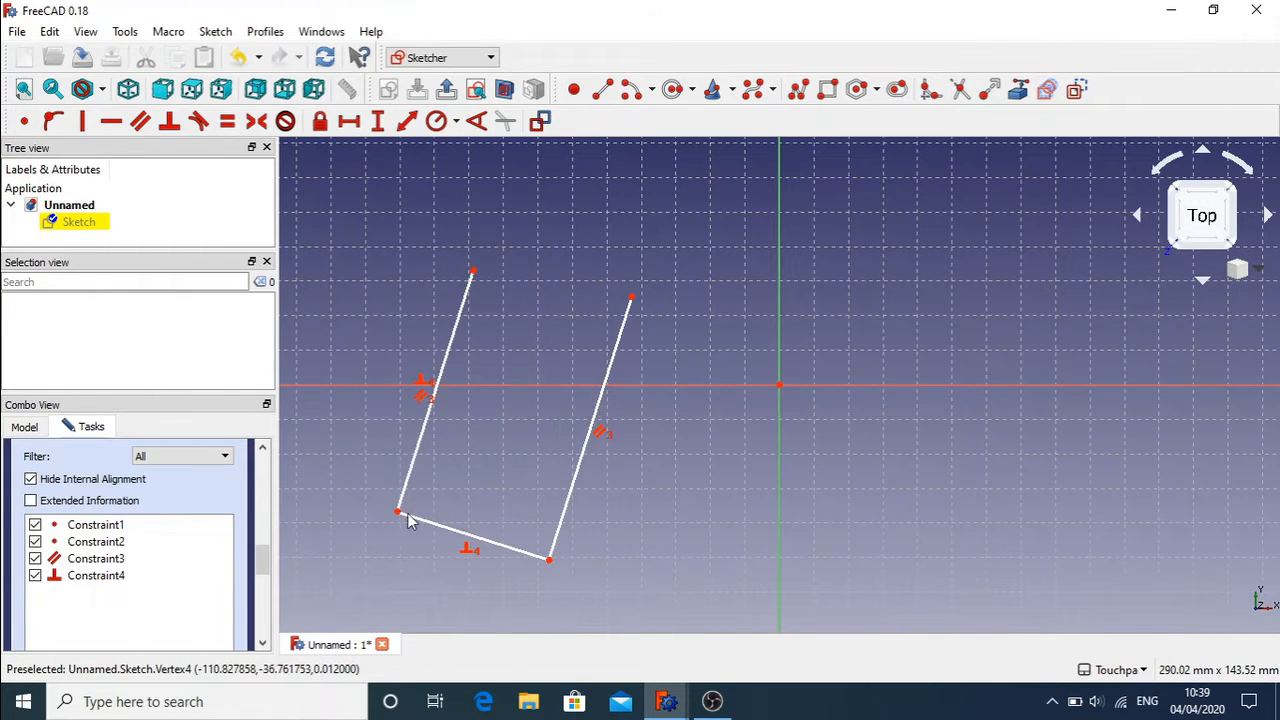
Step: Pull the bottom-right corner out to the right, then select both side lines
{"action": "mouse_move", "coordinate": [549, 562]}
{"action": "left_mouse_down"}
{"action": "mouse_move", "coordinate": [580, 523]}
{"action": "mouse_move", "coordinate": [671, 463]}
{"action": "mouse_move", "coordinate": [800, 406]}
{"action": "mouse_move", "coordinate": [890, 520]}
{"action": "mouse_move", "coordinate": [846, 474]}
{"action": "mouse_move", "coordinate": [608, 552]}
{"action": "left_mouse_up"}
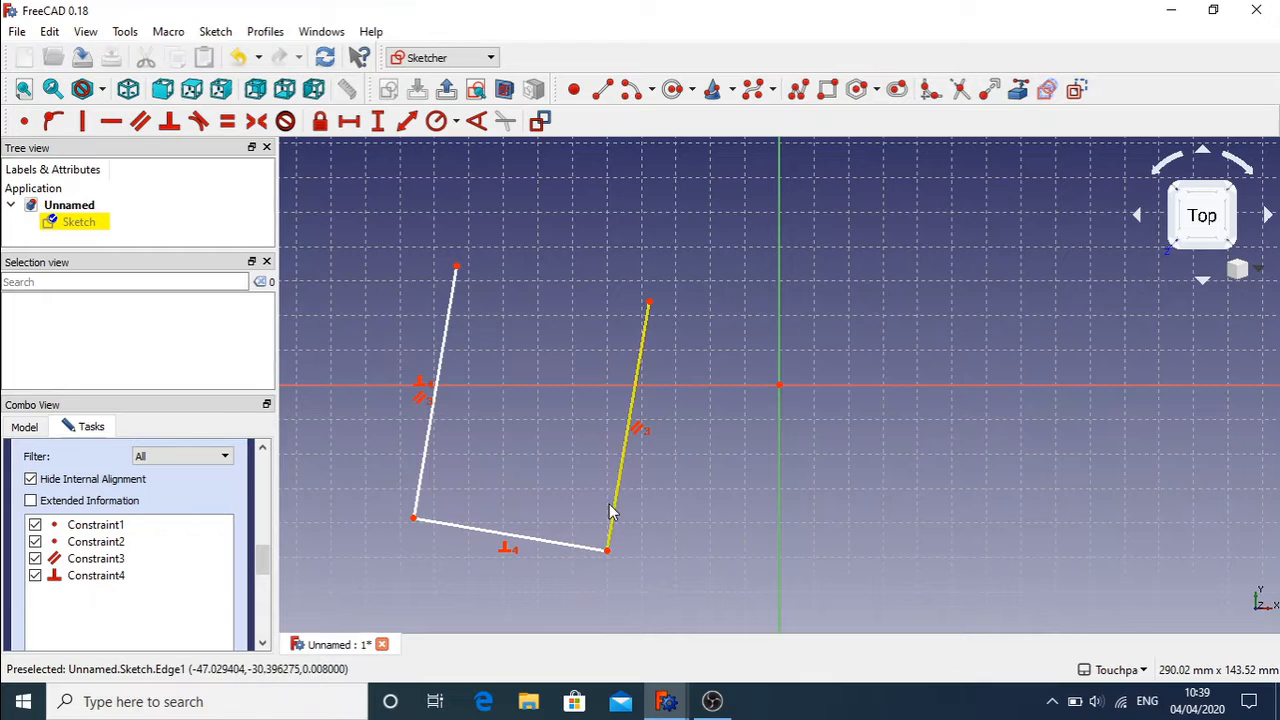
{"action": "right_click", "coordinate": [657, 545]}
{"action": "left_click", "coordinate": [605, 563]}
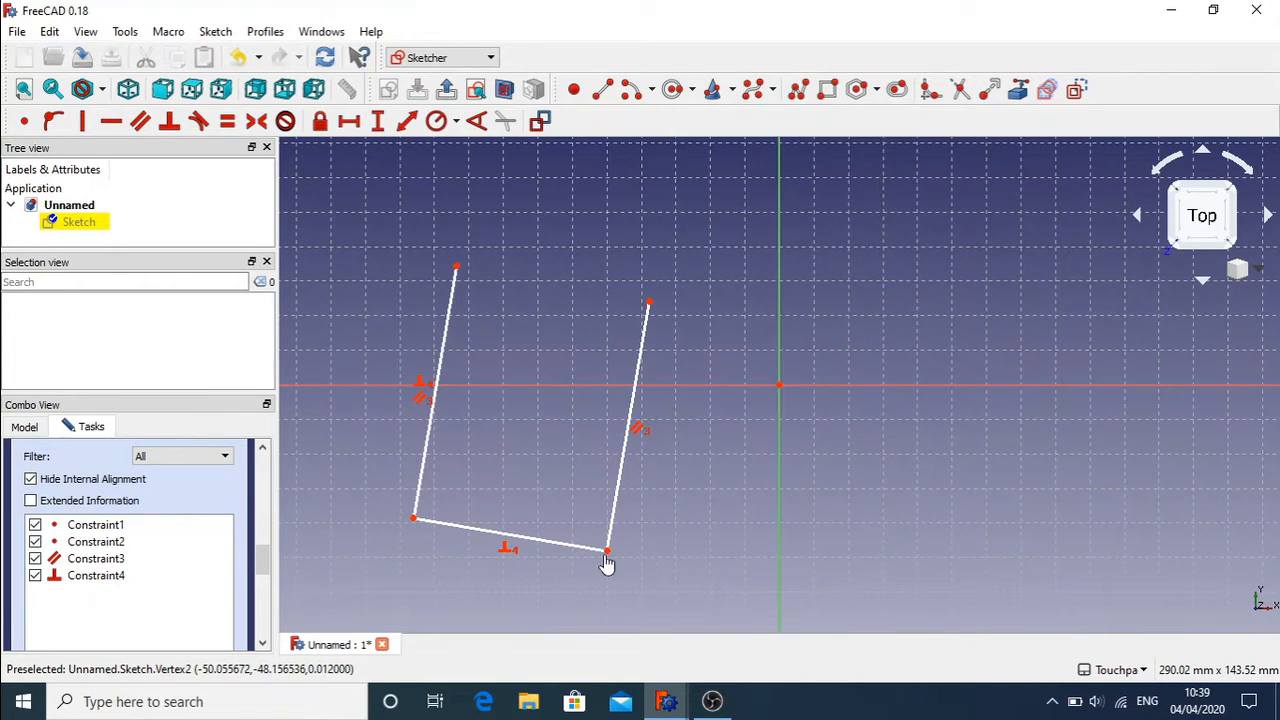
{"action": "mouse_move", "coordinate": [607, 563]}
{"action": "left_mouse_down"}
{"action": "mouse_move", "coordinate": [655, 545]}
{"action": "mouse_move", "coordinate": [669, 563]}
{"action": "left_mouse_up"}
{"action": "left_click", "coordinate": [437, 365]}
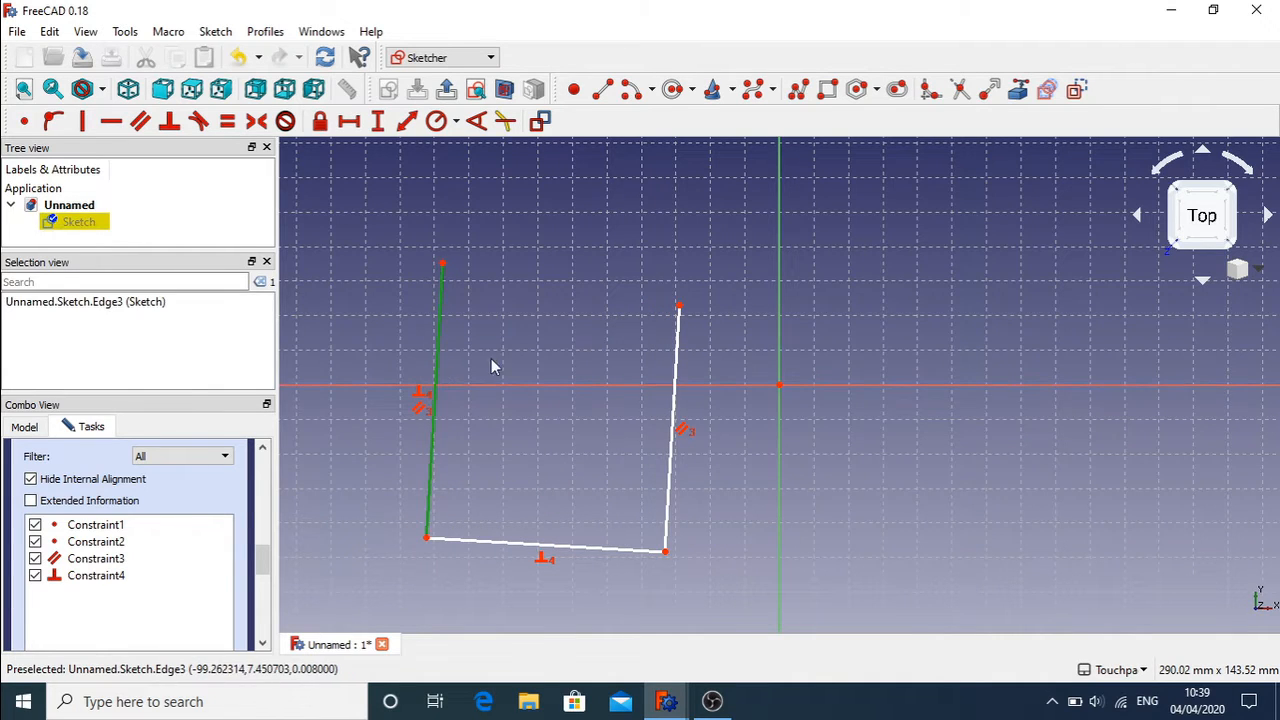
{"action": "left_click", "coordinate": [677, 386]}
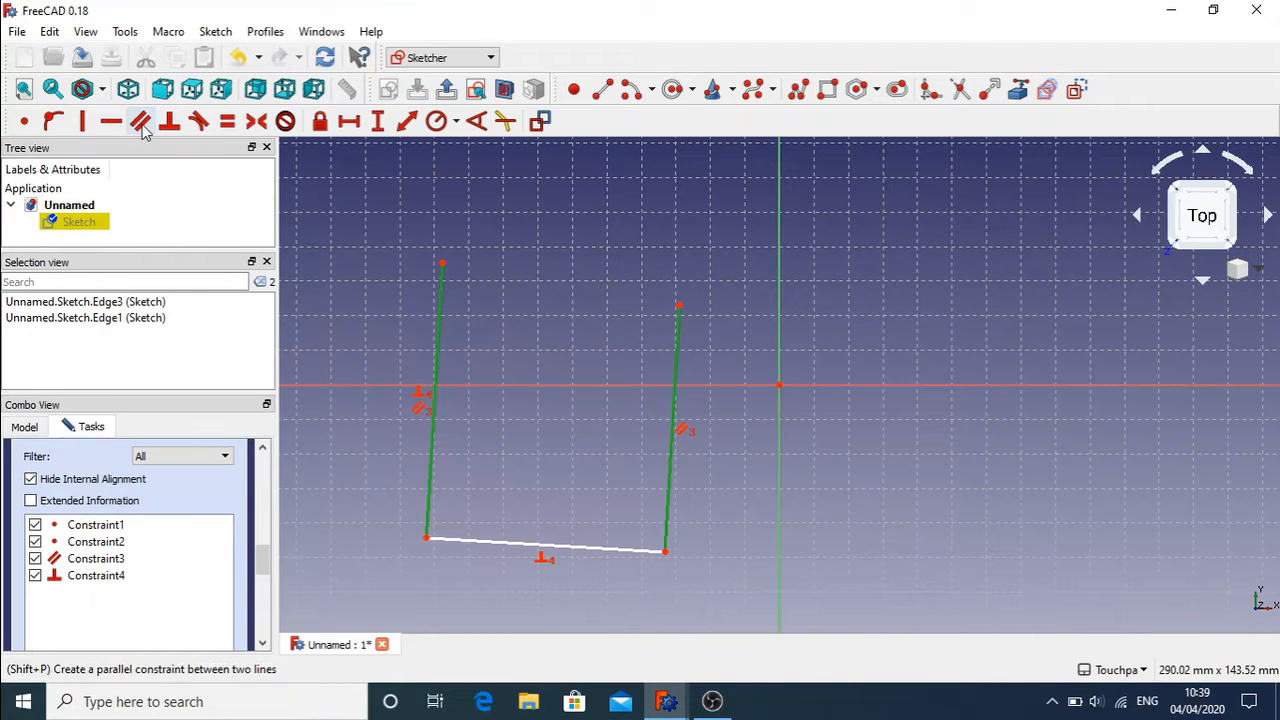
Step: Constrain the two side lines to equal length (Constraint5) and drag a corner to check
{"action": "left_click", "coordinate": [226, 121]}
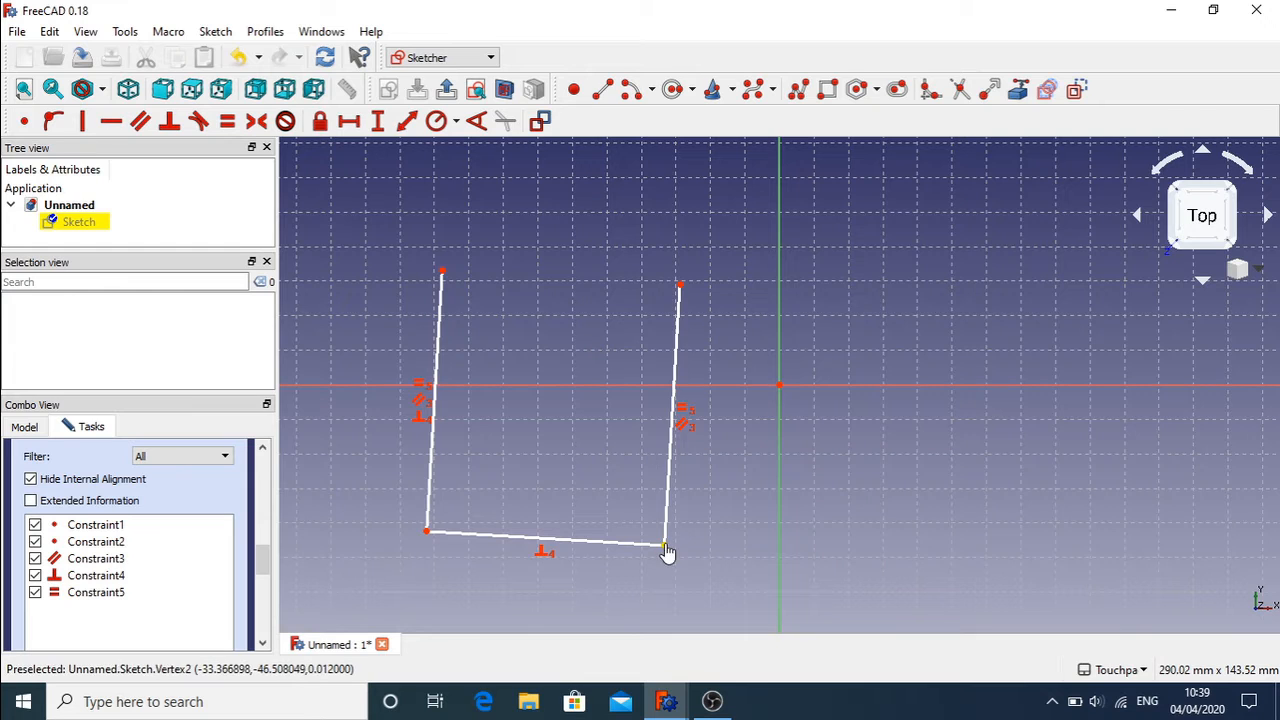
{"action": "mouse_move", "coordinate": [667, 553]}
{"action": "left_mouse_down"}
{"action": "mouse_move", "coordinate": [734, 491]}
{"action": "mouse_move", "coordinate": [754, 403]}
{"action": "mouse_move", "coordinate": [614, 486]}
{"action": "mouse_move", "coordinate": [457, 537]}
{"action": "mouse_move", "coordinate": [677, 529]}
{"action": "mouse_move", "coordinate": [789, 420]}
{"action": "mouse_move", "coordinate": [466, 491]}
{"action": "mouse_move", "coordinate": [677, 471]}
{"action": "mouse_move", "coordinate": [872, 388]}
{"action": "mouse_move", "coordinate": [617, 466]}
{"action": "mouse_move", "coordinate": [443, 566]}
{"action": "mouse_move", "coordinate": [421, 558]}
{"action": "mouse_move", "coordinate": [616, 517]}
{"action": "mouse_move", "coordinate": [804, 385]}
{"action": "mouse_move", "coordinate": [756, 505]}
{"action": "mouse_move", "coordinate": [706, 391]}
{"action": "mouse_move", "coordinate": [760, 534]}
{"action": "mouse_move", "coordinate": [726, 426]}
{"action": "mouse_move", "coordinate": [562, 336]}
{"action": "mouse_move", "coordinate": [548, 270]}
{"action": "mouse_move", "coordinate": [819, 440]}
{"action": "mouse_move", "coordinate": [606, 548]}
{"action": "mouse_move", "coordinate": [857, 317]}
{"action": "mouse_move", "coordinate": [872, 428]}
{"action": "mouse_move", "coordinate": [669, 517]}
{"action": "mouse_move", "coordinate": [554, 514]}
{"action": "mouse_move", "coordinate": [686, 560]}
{"action": "mouse_move", "coordinate": [645, 591]}
{"action": "mouse_move", "coordinate": [543, 583]}
{"action": "mouse_move", "coordinate": [594, 429]}
{"action": "mouse_move", "coordinate": [603, 503]}
{"action": "mouse_move", "coordinate": [826, 498]}
{"action": "mouse_move", "coordinate": [611, 509]}
{"action": "mouse_move", "coordinate": [574, 400]}
{"action": "mouse_move", "coordinate": [597, 523]}
{"action": "mouse_move", "coordinate": [811, 532]}
{"action": "mouse_move", "coordinate": [729, 561]}
{"action": "mouse_move", "coordinate": [714, 446]}
{"action": "mouse_move", "coordinate": [614, 482]}
{"action": "mouse_move", "coordinate": [701, 445]}
{"action": "mouse_move", "coordinate": [491, 467]}
{"action": "mouse_move", "coordinate": [709, 423]}
{"action": "mouse_move", "coordinate": [563, 466]}
{"action": "mouse_move", "coordinate": [652, 452]}
{"action": "mouse_move", "coordinate": [598, 450]}
{"action": "left_mouse_up"}
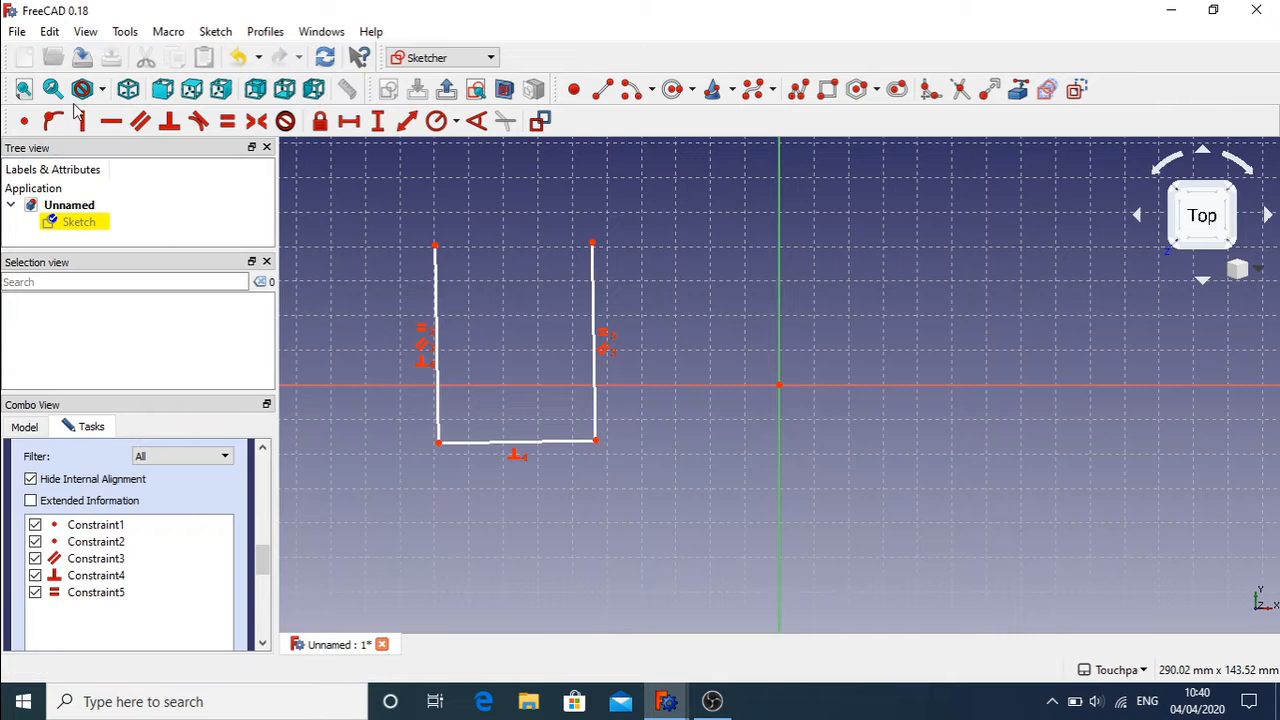
Step: Draw a near-vertical line crossing the U's bottom edge, adjust the bottom-right corner, and select both sides
{"action": "left_click", "coordinate": [604, 89]}
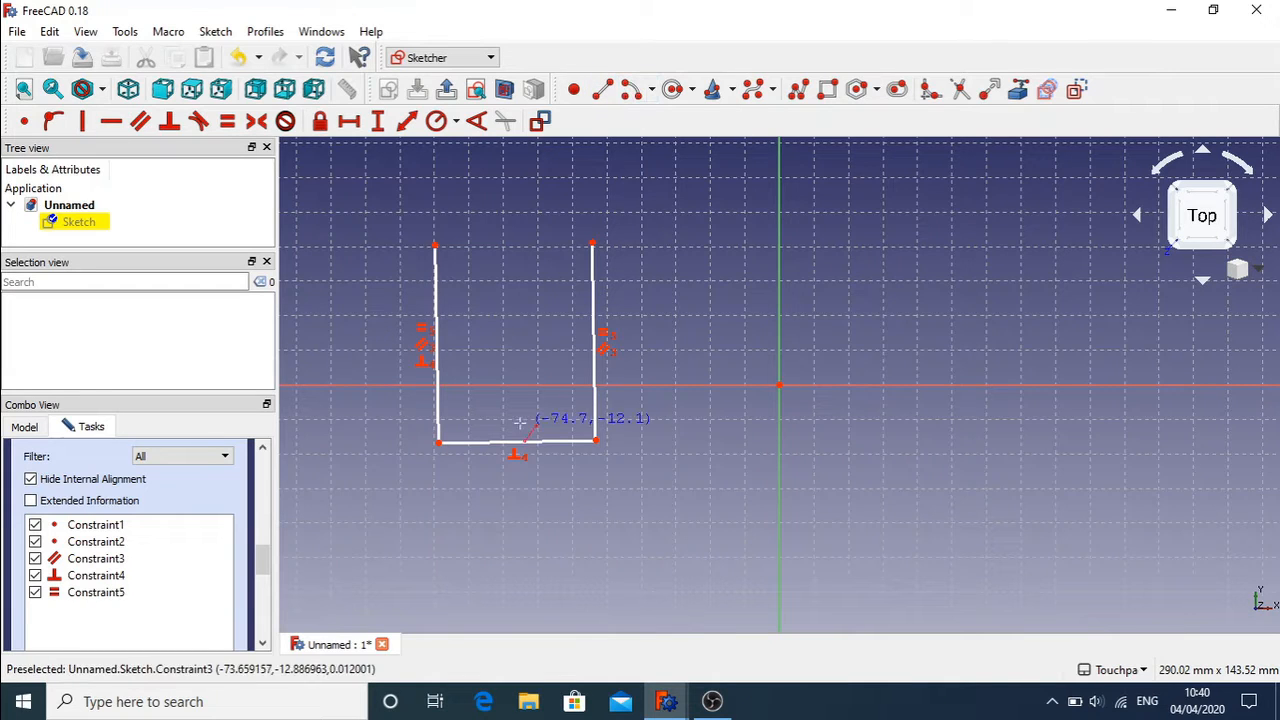
{"action": "left_click", "coordinate": [520, 613]}
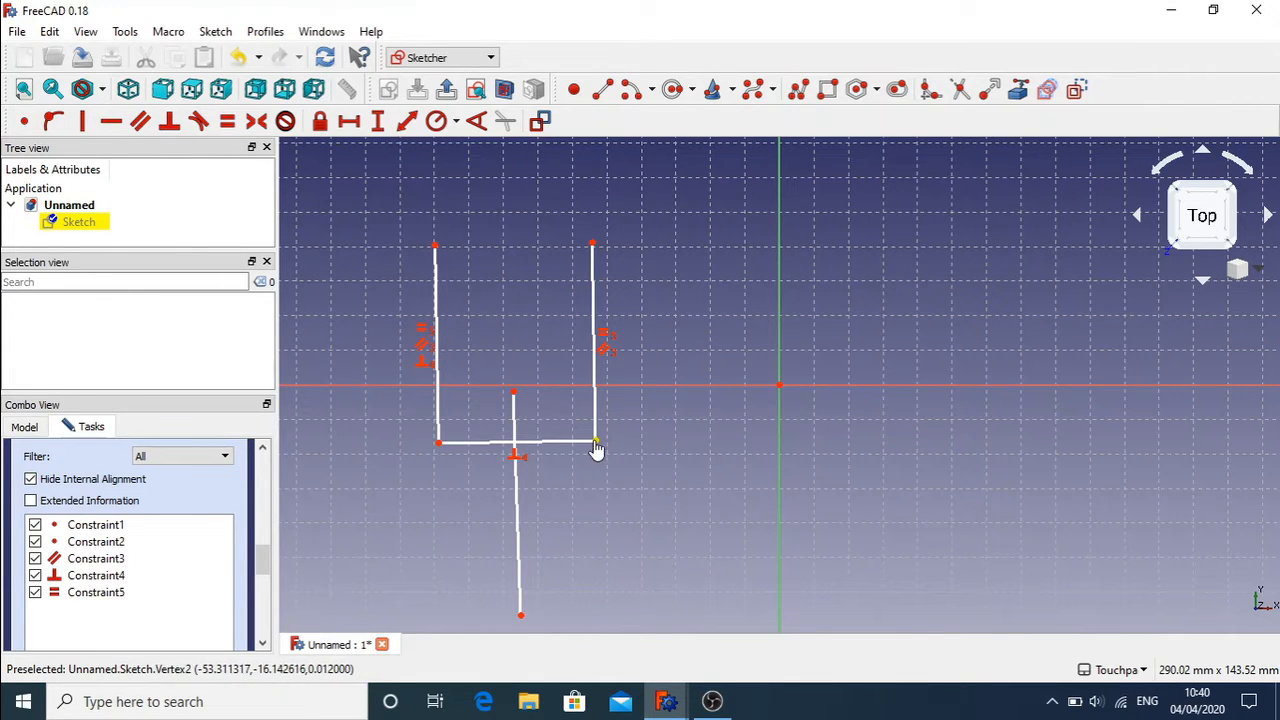
{"action": "mouse_move", "coordinate": [595, 443]}
{"action": "left_mouse_down"}
{"action": "mouse_move", "coordinate": [700, 380]}
{"action": "mouse_move", "coordinate": [423, 491]}
{"action": "mouse_move", "coordinate": [551, 506]}
{"action": "mouse_move", "coordinate": [555, 479]}
{"action": "mouse_move", "coordinate": [622, 486]}
{"action": "mouse_move", "coordinate": [728, 430]}
{"action": "mouse_move", "coordinate": [523, 468]}
{"action": "mouse_move", "coordinate": [506, 503]}
{"action": "mouse_move", "coordinate": [714, 420]}
{"action": "mouse_move", "coordinate": [565, 456]}
{"action": "mouse_move", "coordinate": [590, 442]}
{"action": "mouse_move", "coordinate": [605, 466]}
{"action": "left_mouse_up"}
{"action": "left_click", "coordinate": [736, 426]}
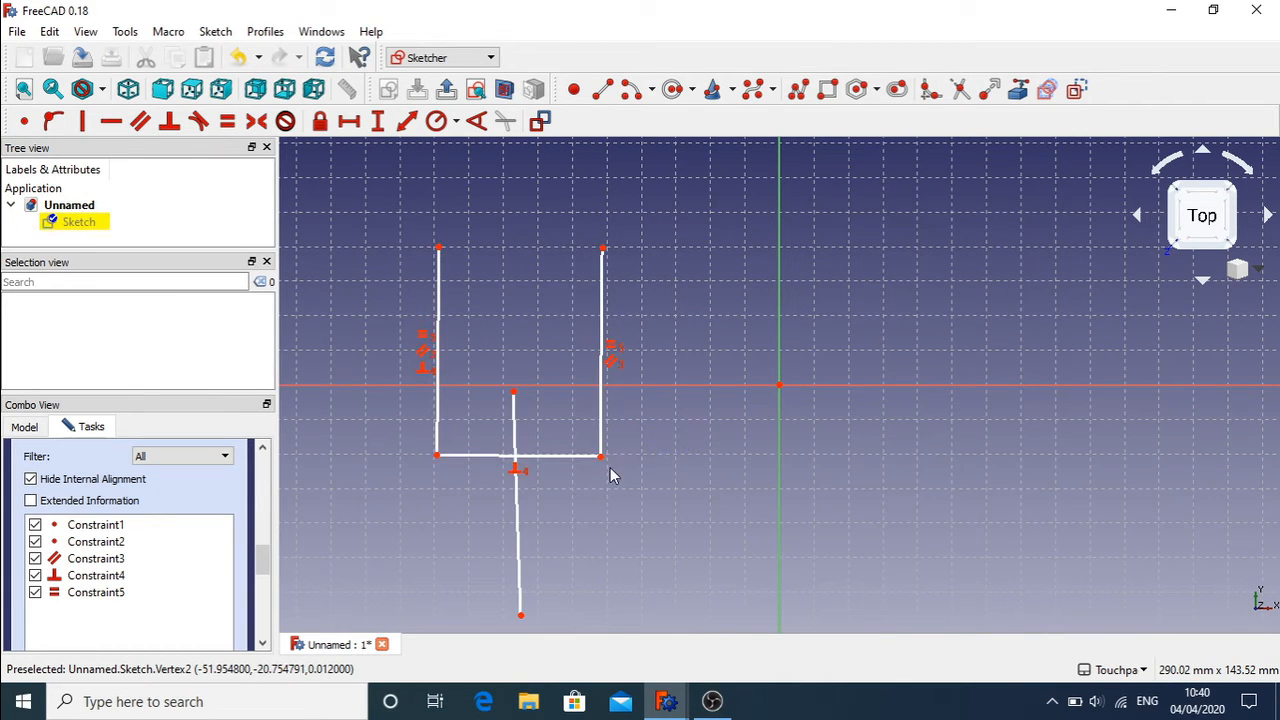
{"action": "left_click", "coordinate": [601, 413]}
{"action": "left_click", "coordinate": [439, 412]}
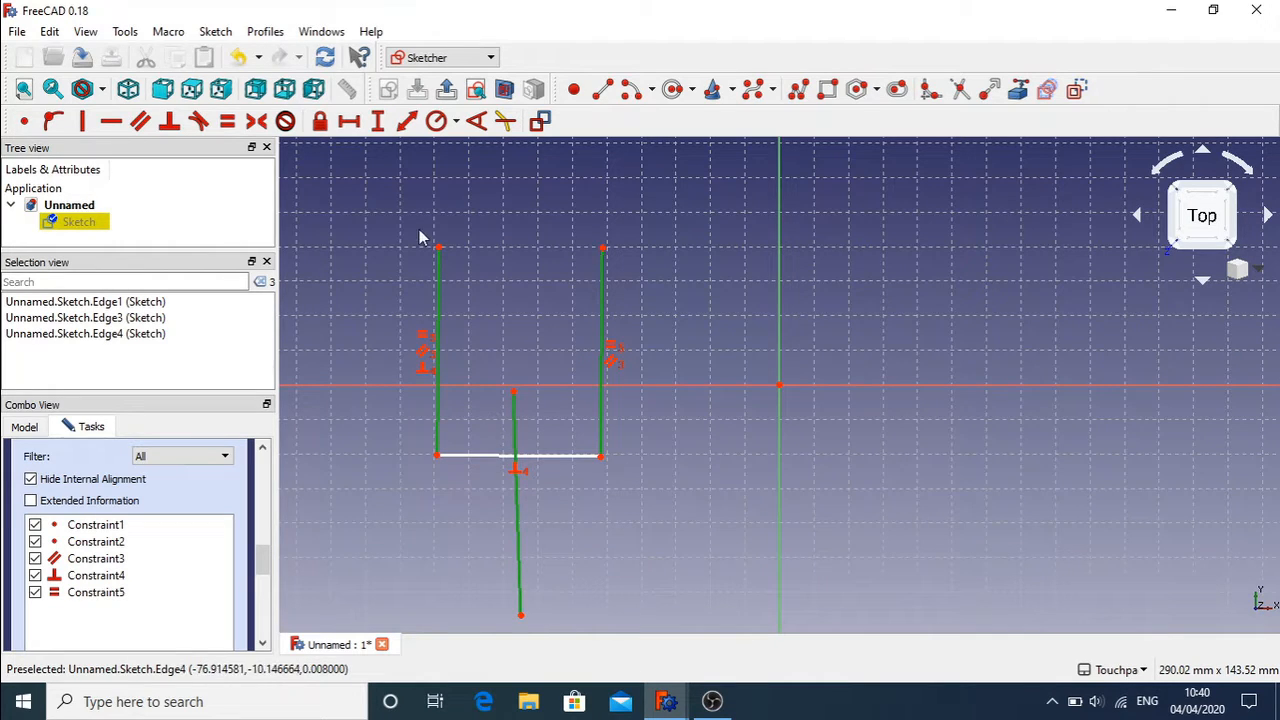
Step: Try a symmetric constraint on the side lines, dismiss the wrong-selection warning, and clear the selection
{"action": "left_click", "coordinate": [256, 121]}
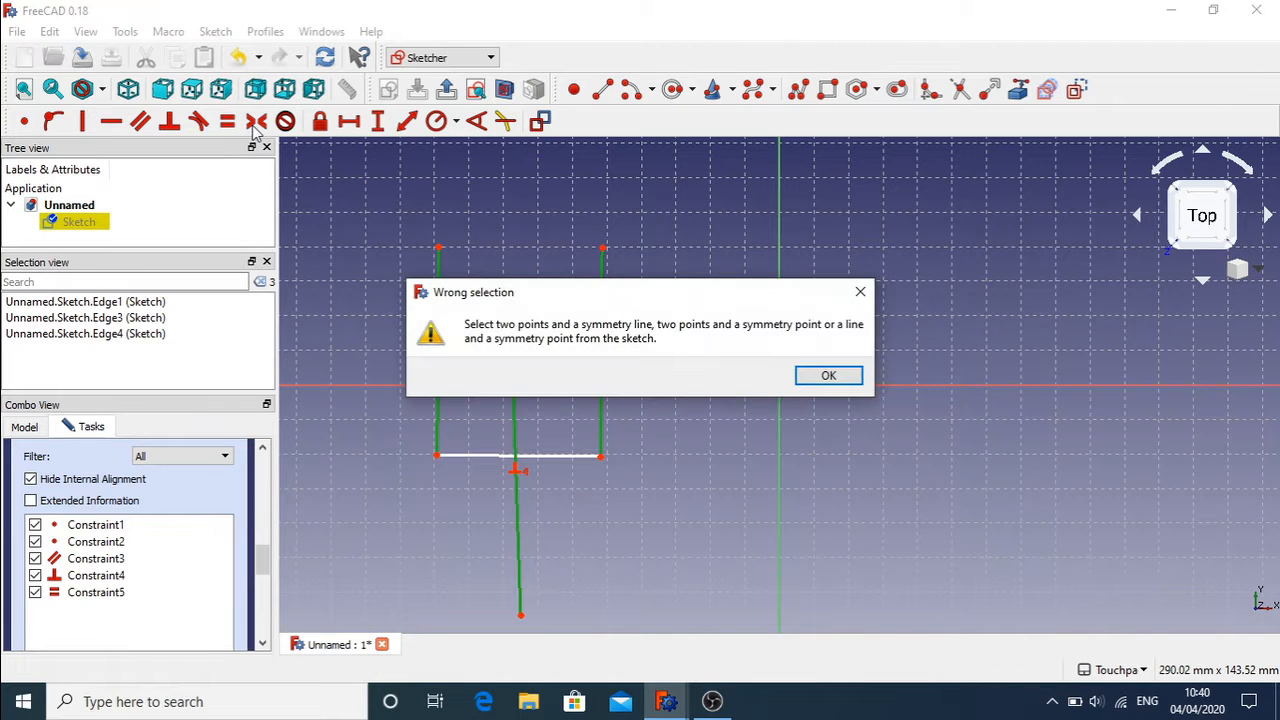
{"action": "left_click", "coordinate": [840, 376]}
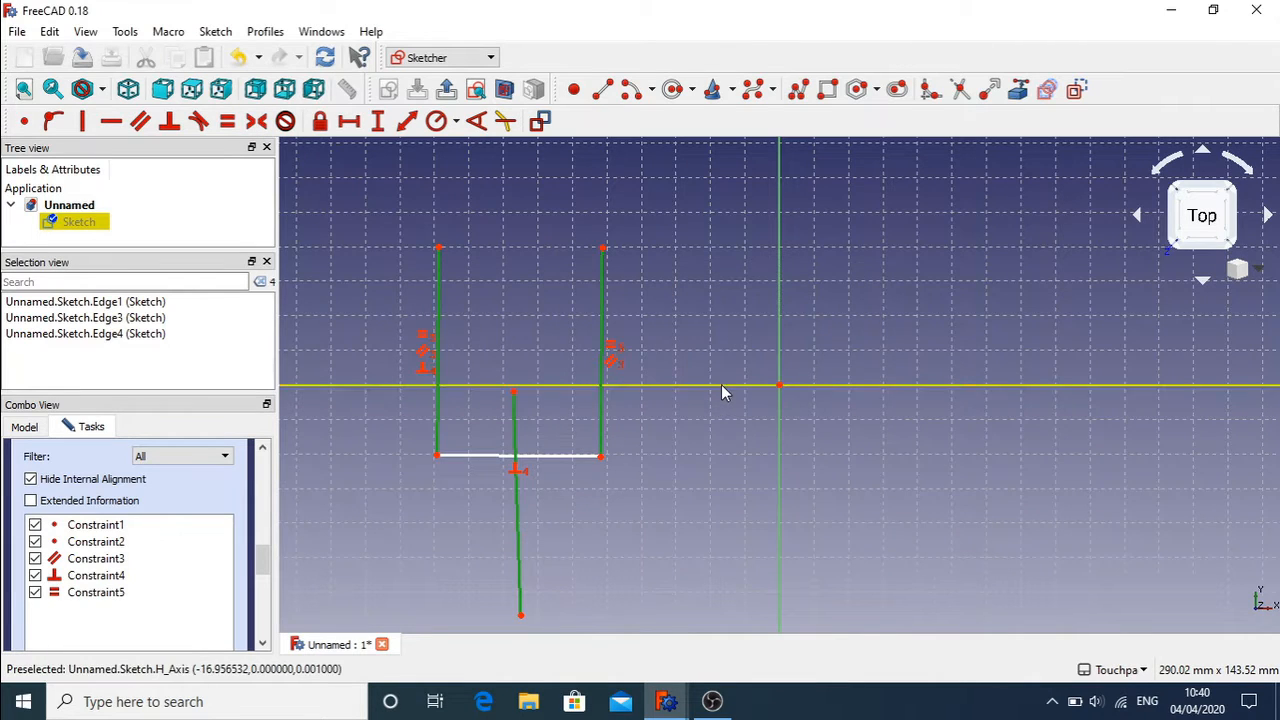
{"action": "left_click", "coordinate": [806, 387]}
{"action": "right_click", "coordinate": [641, 487]}
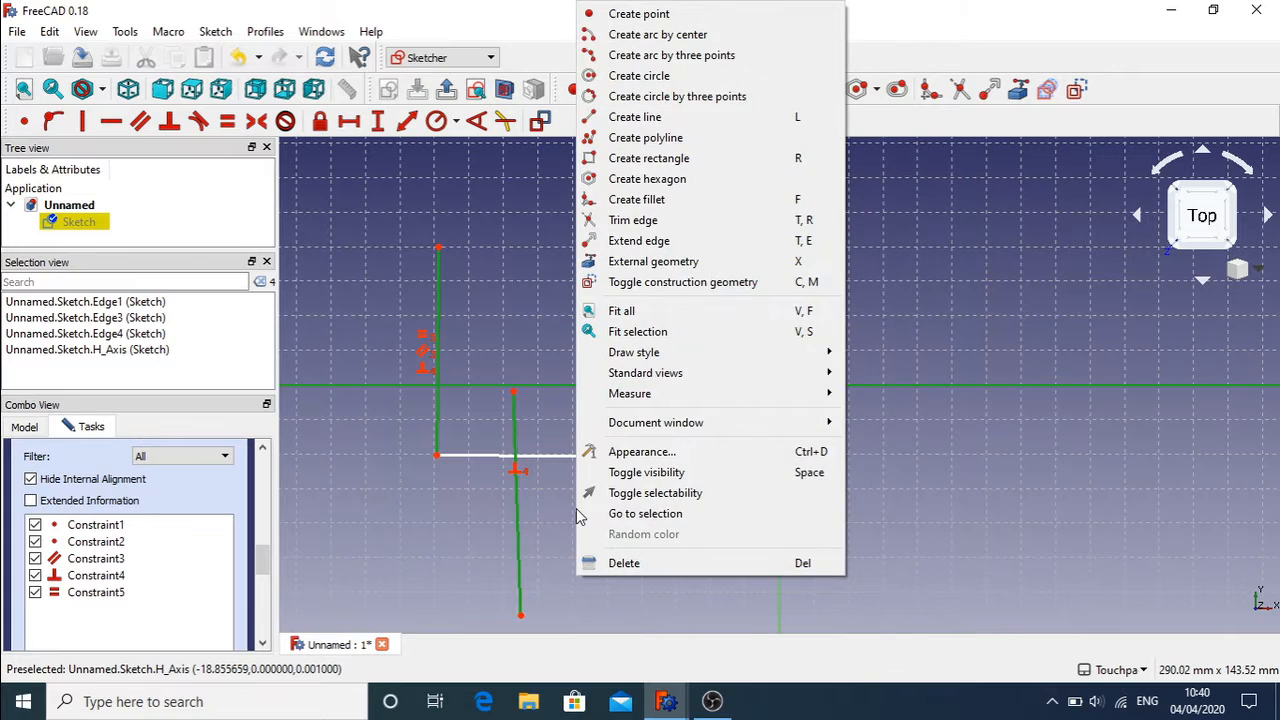
{"action": "left_click", "coordinate": [945, 496]}
{"action": "left_click", "coordinate": [937, 510]}
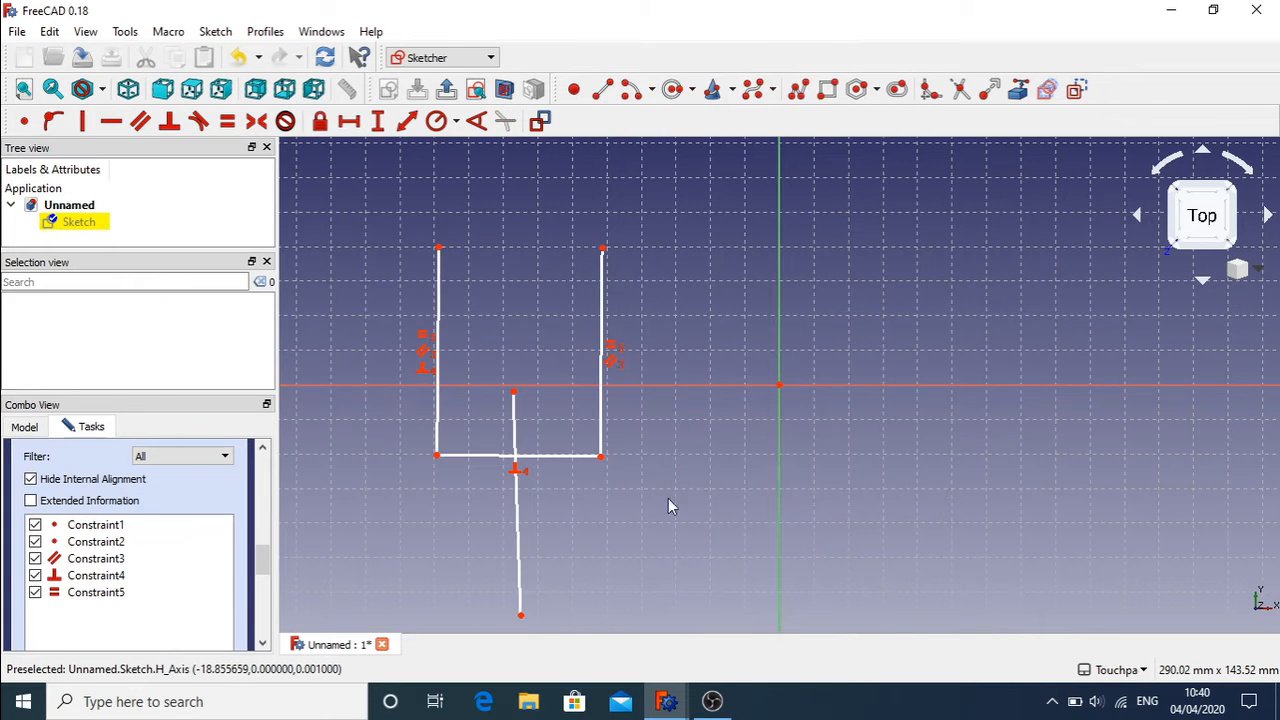
Step: Make the bottom corners symmetric about the vertical line (Constraint6), then drag its end to test
{"action": "left_click", "coordinate": [600, 455]}
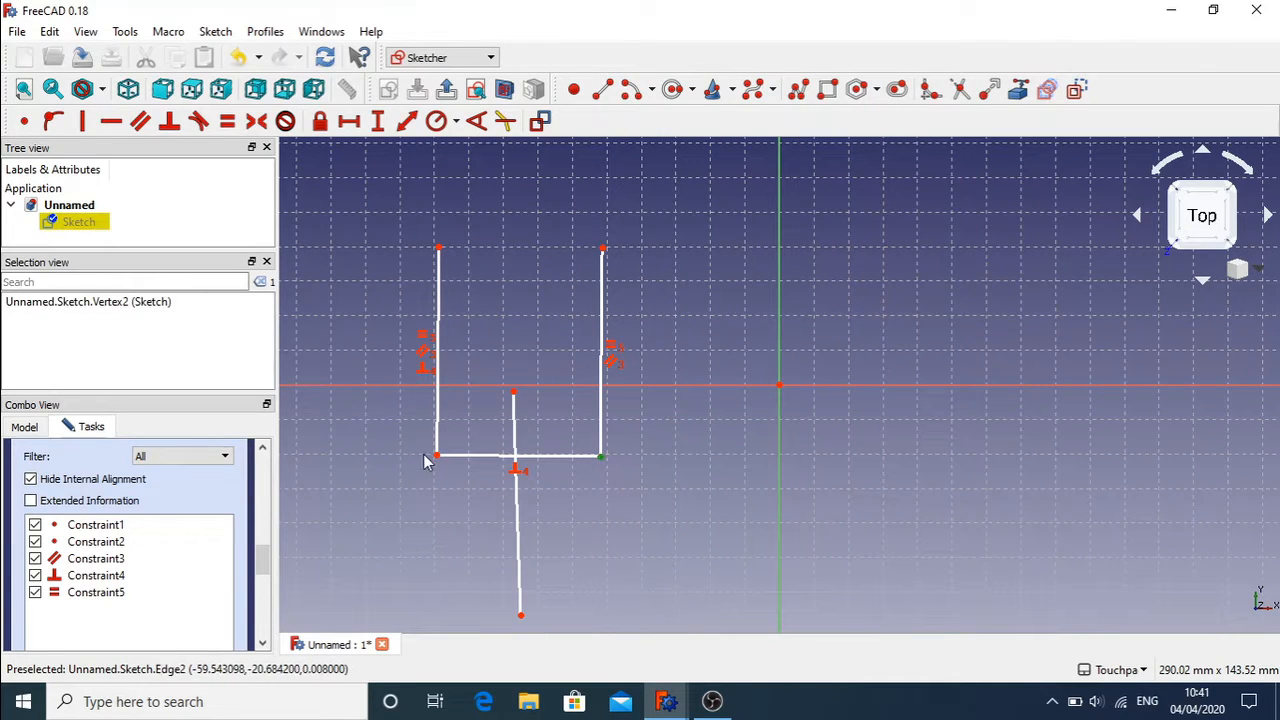
{"action": "left_click", "coordinate": [514, 436]}
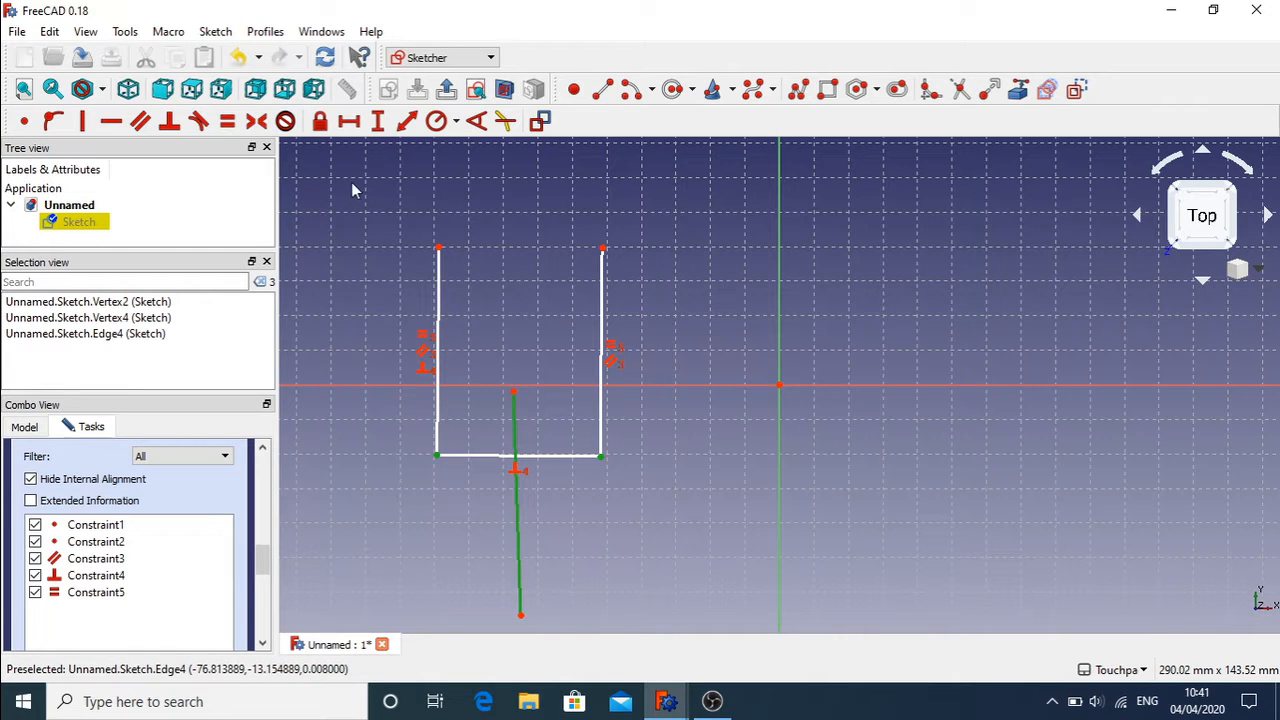
{"action": "left_click", "coordinate": [257, 121]}
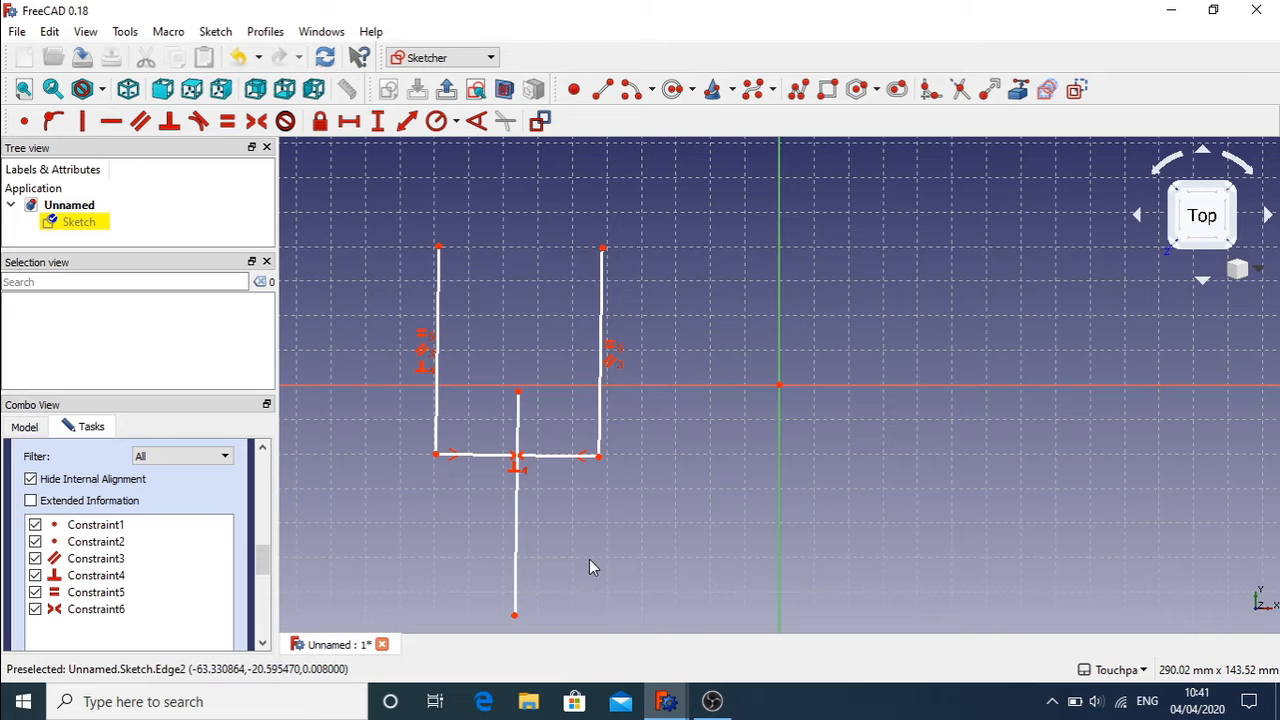
{"action": "mouse_move", "coordinate": [515, 622]}
{"action": "left_mouse_down"}
{"action": "mouse_move", "coordinate": [606, 598]}
{"action": "mouse_move", "coordinate": [757, 506]}
{"action": "mouse_move", "coordinate": [720, 531]}
{"action": "mouse_move", "coordinate": [410, 569]}
{"action": "mouse_move", "coordinate": [503, 569]}
{"action": "mouse_move", "coordinate": [740, 514]}
{"action": "mouse_move", "coordinate": [313, 551]}
{"action": "mouse_move", "coordinate": [434, 552]}
{"action": "mouse_move", "coordinate": [903, 434]}
{"action": "mouse_move", "coordinate": [809, 437]}
{"action": "mouse_move", "coordinate": [330, 540]}
{"action": "mouse_move", "coordinate": [530, 545]}
{"action": "mouse_move", "coordinate": [830, 495]}
{"action": "mouse_move", "coordinate": [575, 520]}
{"action": "mouse_move", "coordinate": [486, 514]}
{"action": "mouse_move", "coordinate": [491, 574]}
{"action": "mouse_move", "coordinate": [490, 492]}
{"action": "mouse_move", "coordinate": [750, 540]}
{"action": "mouse_move", "coordinate": [885, 500]}
{"action": "mouse_move", "coordinate": [455, 608]}
{"action": "mouse_move", "coordinate": [765, 520]}
{"action": "mouse_move", "coordinate": [501, 572]}
{"action": "left_mouse_up"}
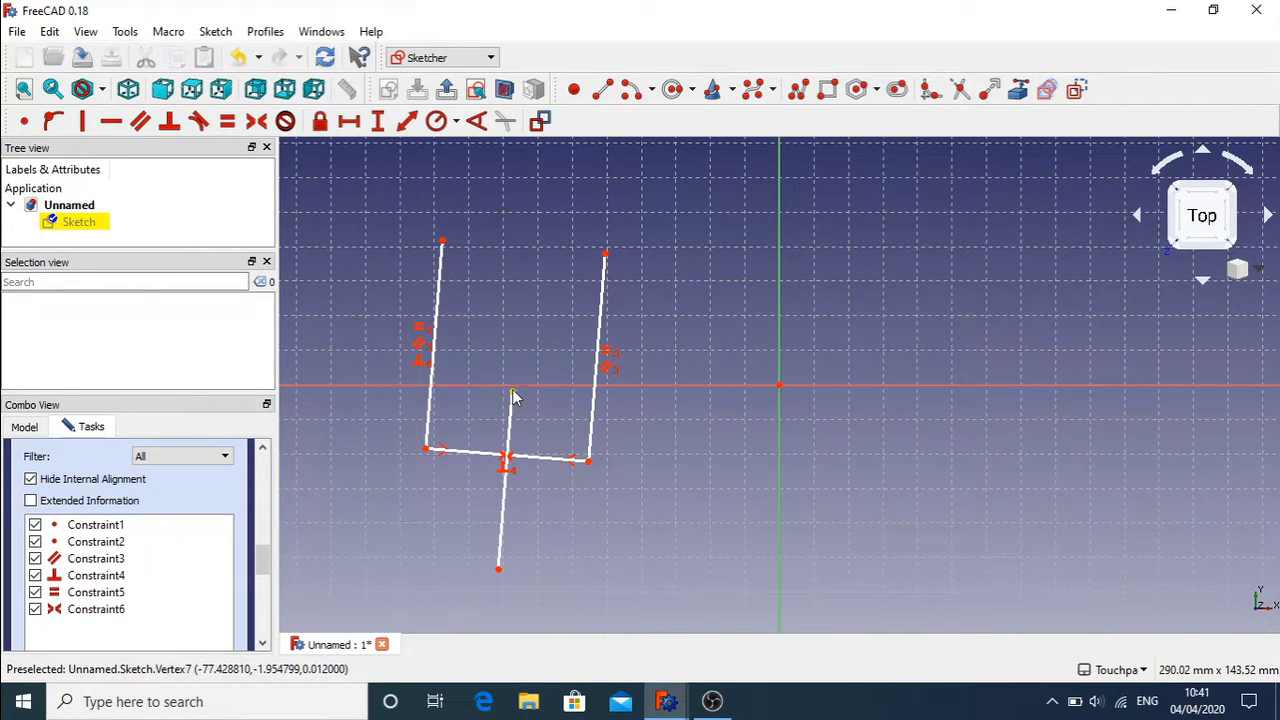
Step: Constrain the vertical line's top end onto the U's bottom edge (Constraint7), then drag to test
{"action": "left_click", "coordinate": [513, 395]}
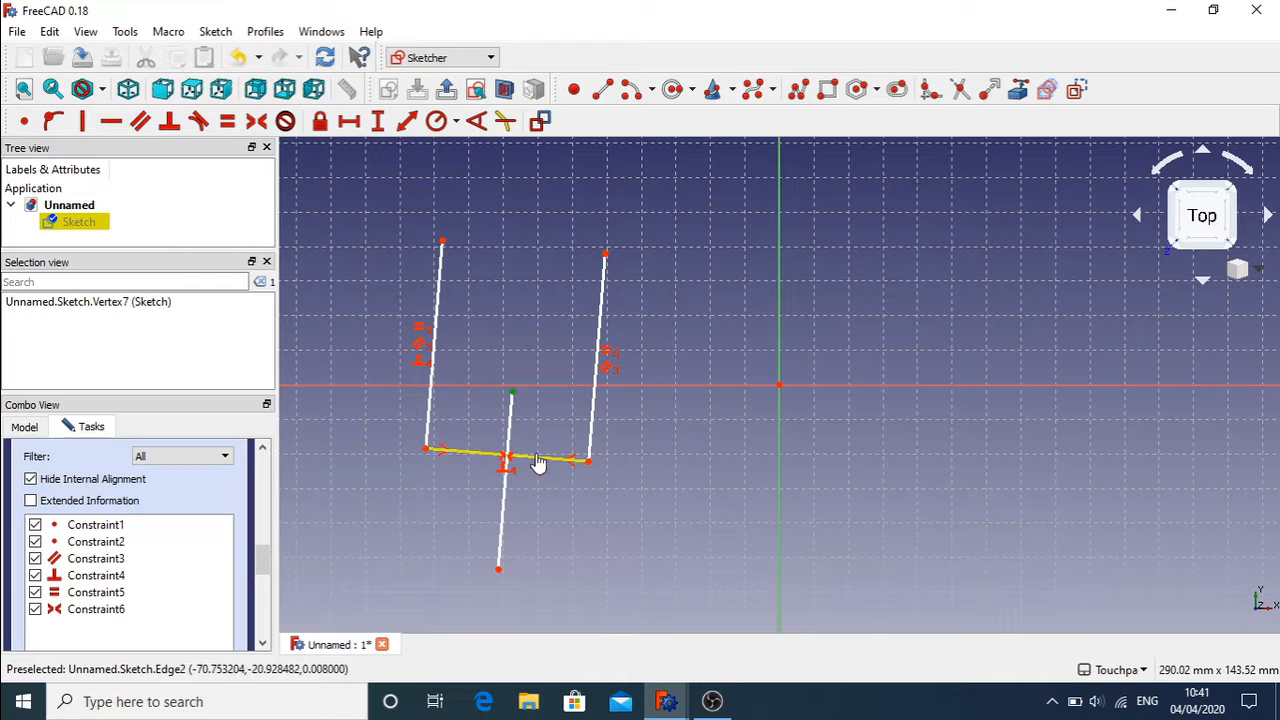
{"action": "left_click", "coordinate": [537, 462]}
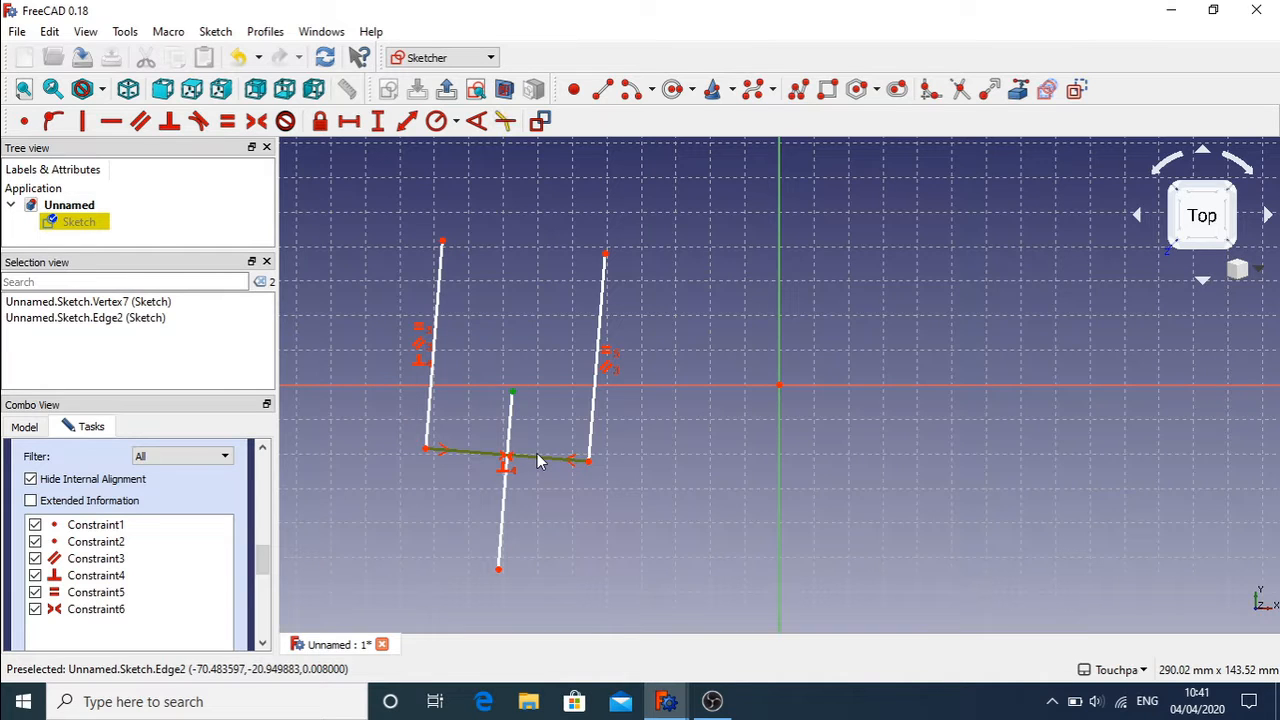
{"action": "left_click", "coordinate": [52, 122]}
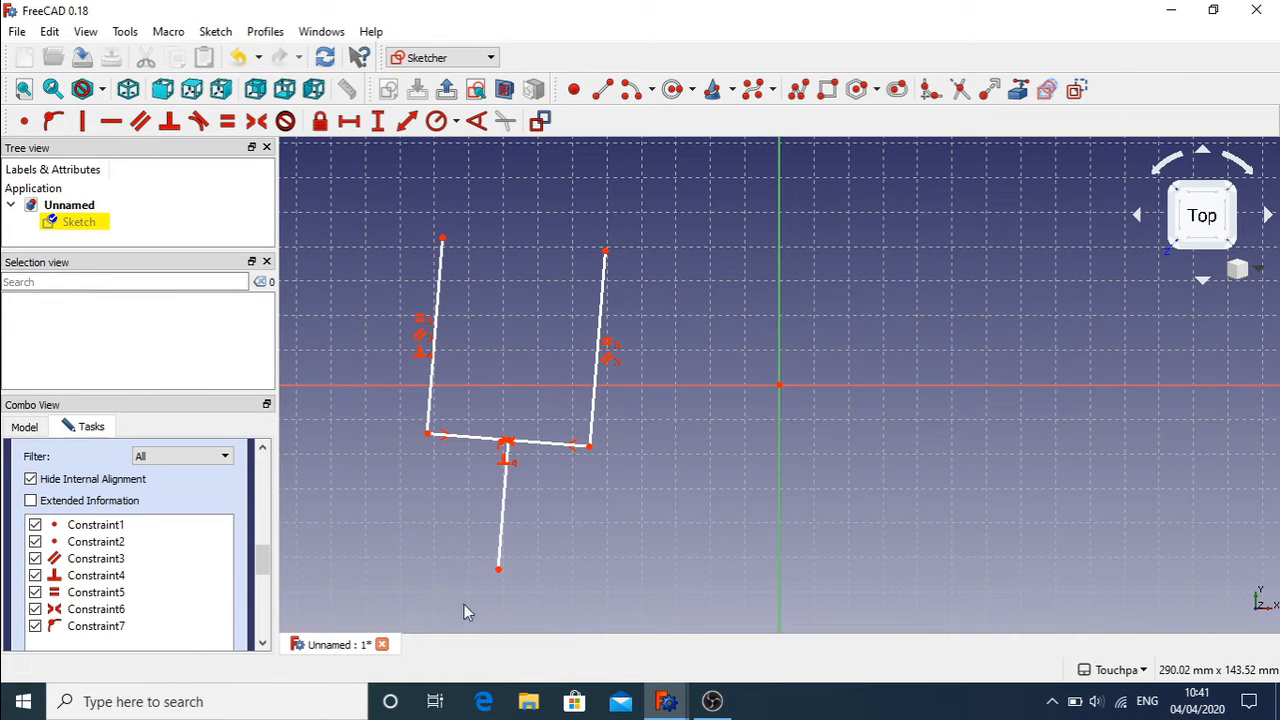
{"action": "mouse_move", "coordinate": [499, 570]}
{"action": "left_mouse_down"}
{"action": "mouse_move", "coordinate": [543, 581]}
{"action": "mouse_move", "coordinate": [797, 520]}
{"action": "mouse_move", "coordinate": [779, 566]}
{"action": "mouse_move", "coordinate": [400, 571]}
{"action": "mouse_move", "coordinate": [617, 590]}
{"action": "left_mouse_up"}
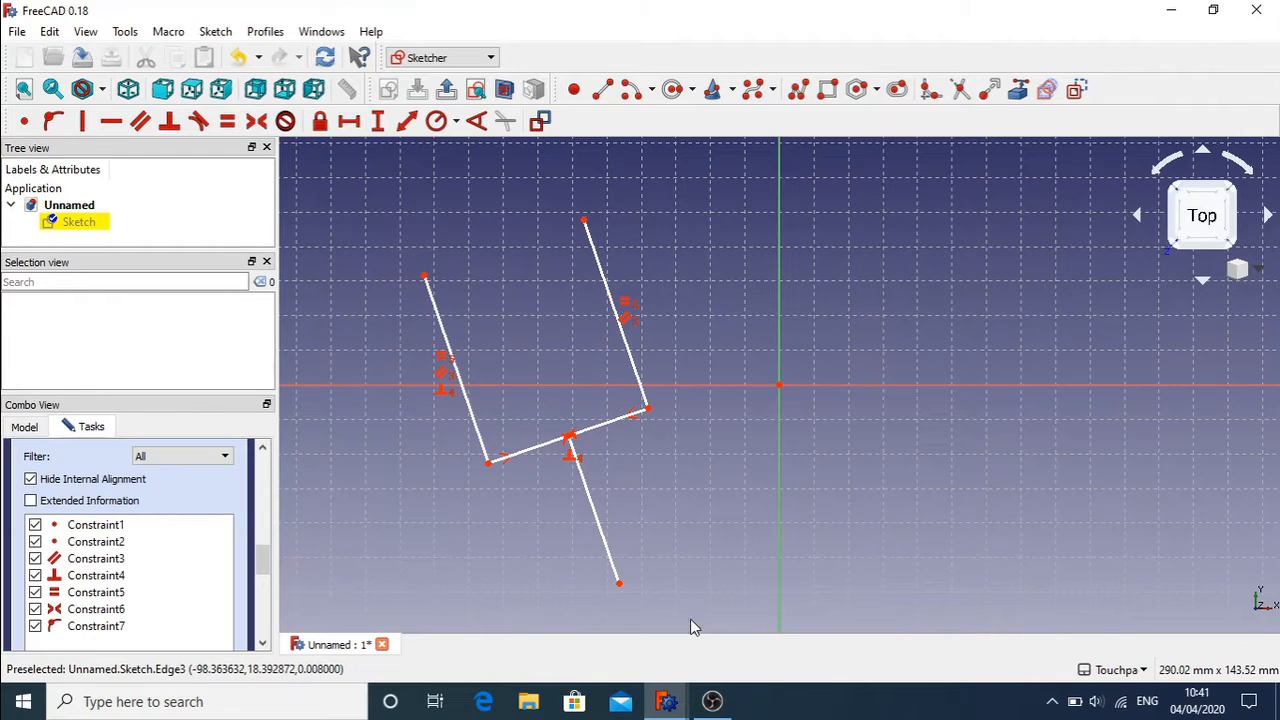
{"action": "mouse_move", "coordinate": [620, 592]}
{"action": "left_mouse_down"}
{"action": "mouse_move", "coordinate": [797, 477]}
{"action": "mouse_move", "coordinate": [455, 585]}
{"action": "mouse_move", "coordinate": [551, 583]}
{"action": "mouse_move", "coordinate": [817, 457]}
{"action": "mouse_move", "coordinate": [760, 491]}
{"action": "mouse_move", "coordinate": [548, 527]}
{"action": "mouse_move", "coordinate": [506, 548]}
{"action": "mouse_move", "coordinate": [717, 514]}
{"action": "mouse_move", "coordinate": [451, 572]}
{"action": "mouse_move", "coordinate": [460, 503]}
{"action": "mouse_move", "coordinate": [566, 560]}
{"action": "mouse_move", "coordinate": [723, 529]}
{"action": "mouse_move", "coordinate": [404, 557]}
{"action": "mouse_move", "coordinate": [680, 543]}
{"action": "mouse_move", "coordinate": [440, 557]}
{"action": "mouse_move", "coordinate": [694, 531]}
{"action": "mouse_move", "coordinate": [471, 566]}
{"action": "mouse_move", "coordinate": [520, 620]}
{"action": "left_mouse_up"}
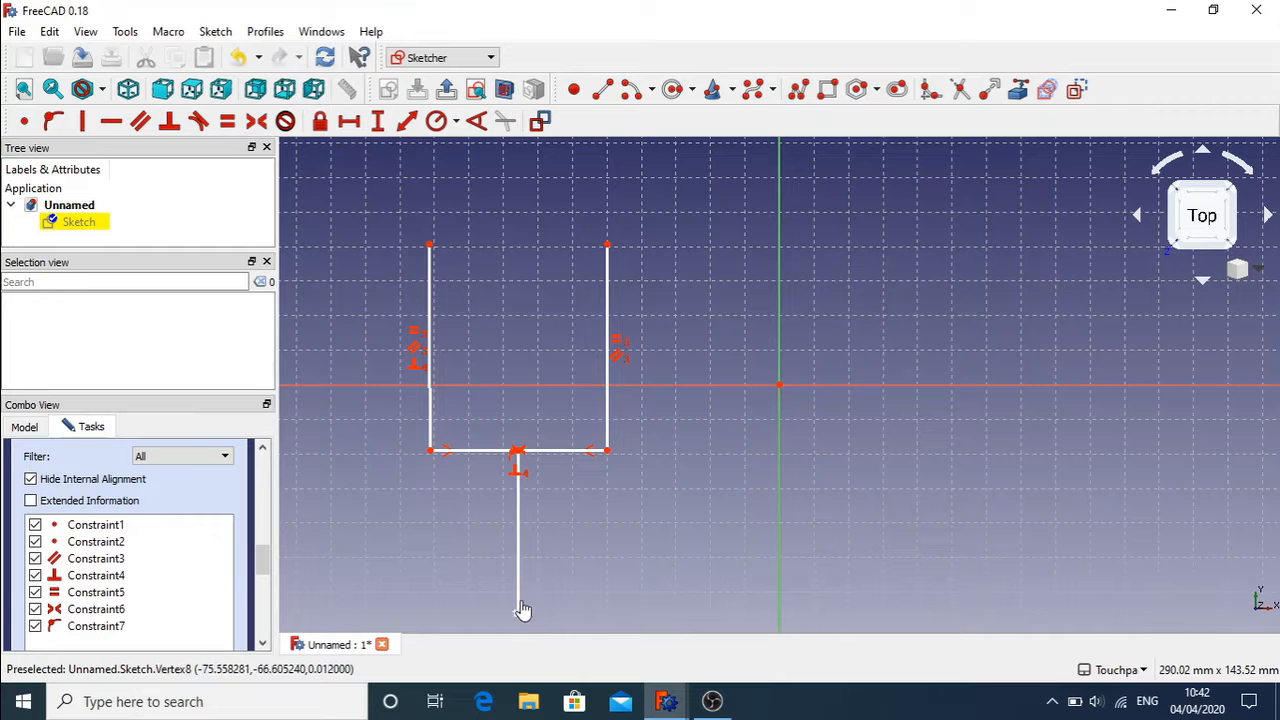
Step: Drag the vertical line's bottom endpoint around until the whole figure sits tilted toward the lower right
{"action": "left_click", "coordinate": [527, 563]}
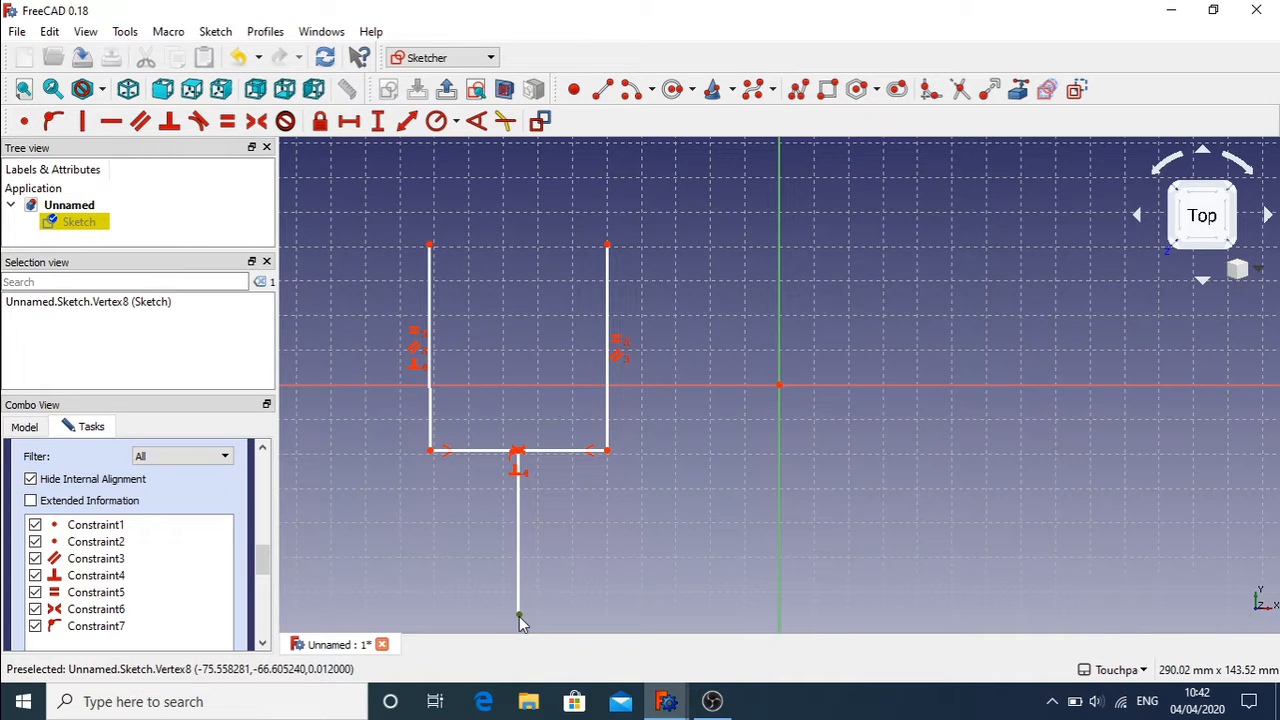
{"action": "mouse_move", "coordinate": [519, 616]}
{"action": "left_mouse_down"}
{"action": "mouse_move", "coordinate": [517, 560]}
{"action": "mouse_move", "coordinate": [623, 600]}
{"action": "mouse_move", "coordinate": [676, 577]}
{"action": "mouse_move", "coordinate": [329, 606]}
{"action": "mouse_move", "coordinate": [700, 568]}
{"action": "mouse_move", "coordinate": [446, 577]}
{"action": "mouse_move", "coordinate": [533, 570]}
{"action": "left_mouse_up"}
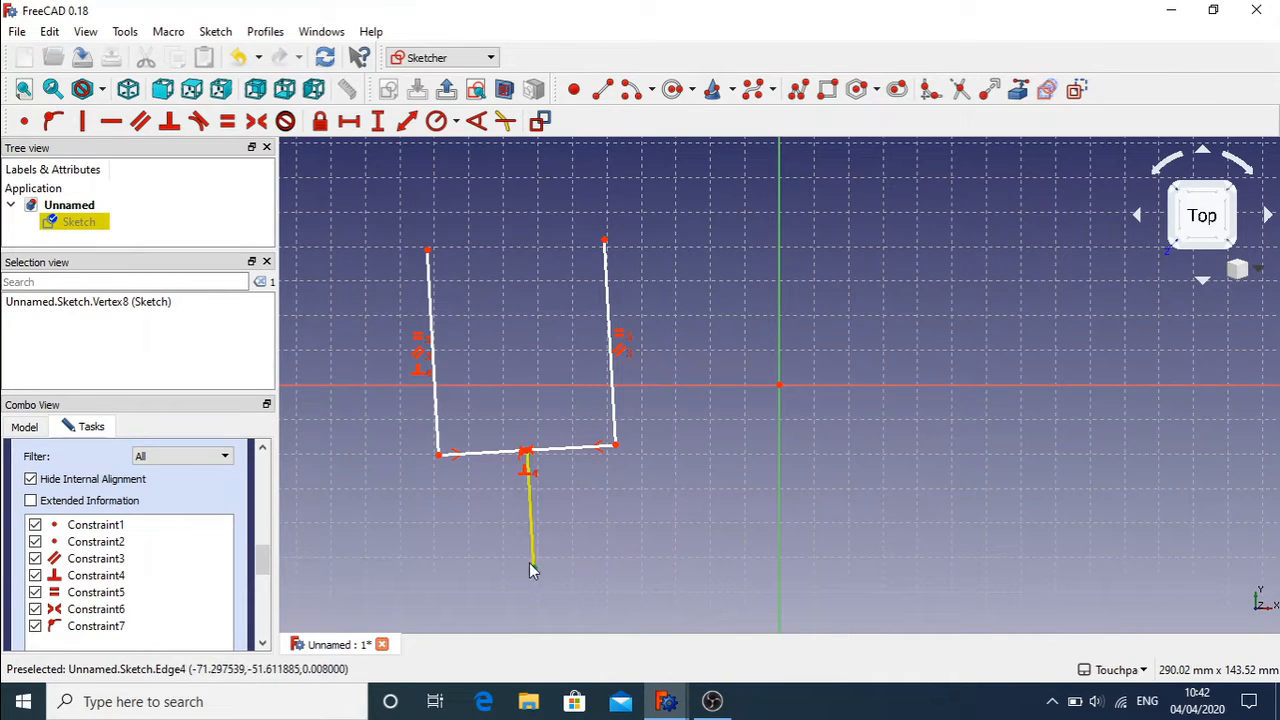
{"action": "mouse_move", "coordinate": [534, 566]}
{"action": "left_mouse_down"}
{"action": "mouse_move", "coordinate": [571, 578]}
{"action": "mouse_move", "coordinate": [469, 590]}
{"action": "mouse_move", "coordinate": [521, 594]}
{"action": "left_mouse_up"}
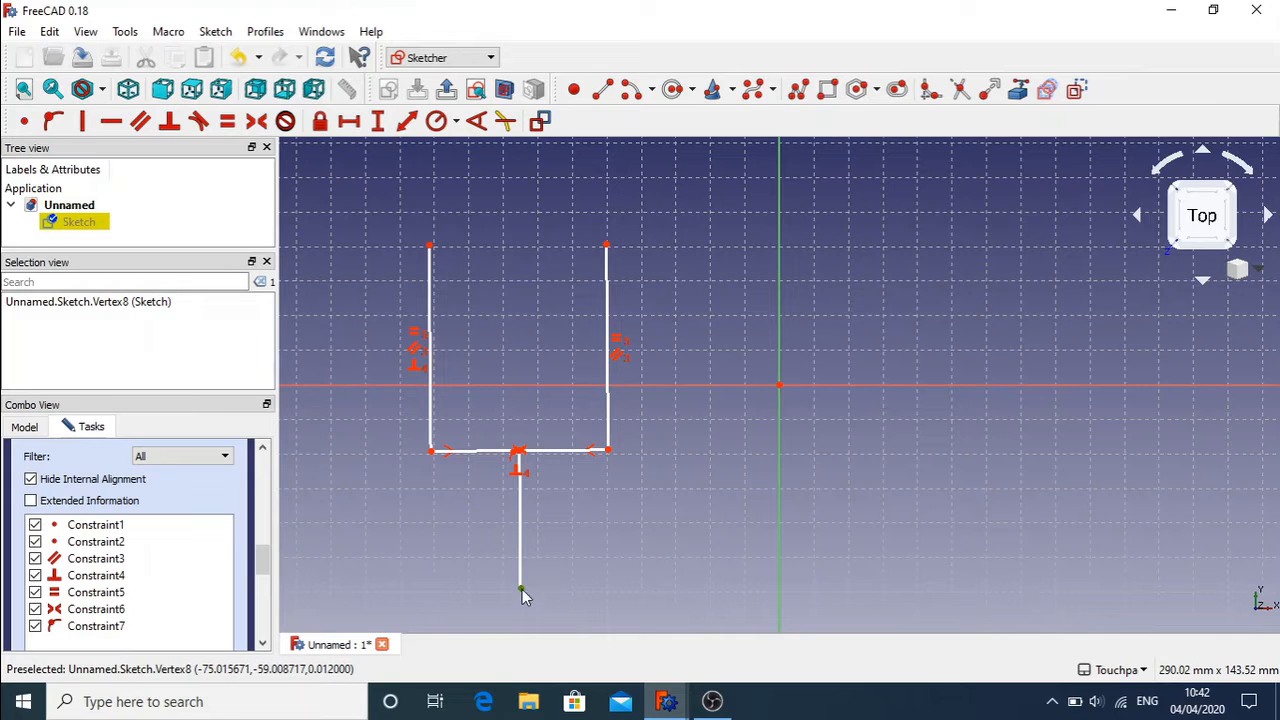
{"action": "right_click", "coordinate": [623, 585]}
{"action": "left_click", "coordinate": [495, 589]}
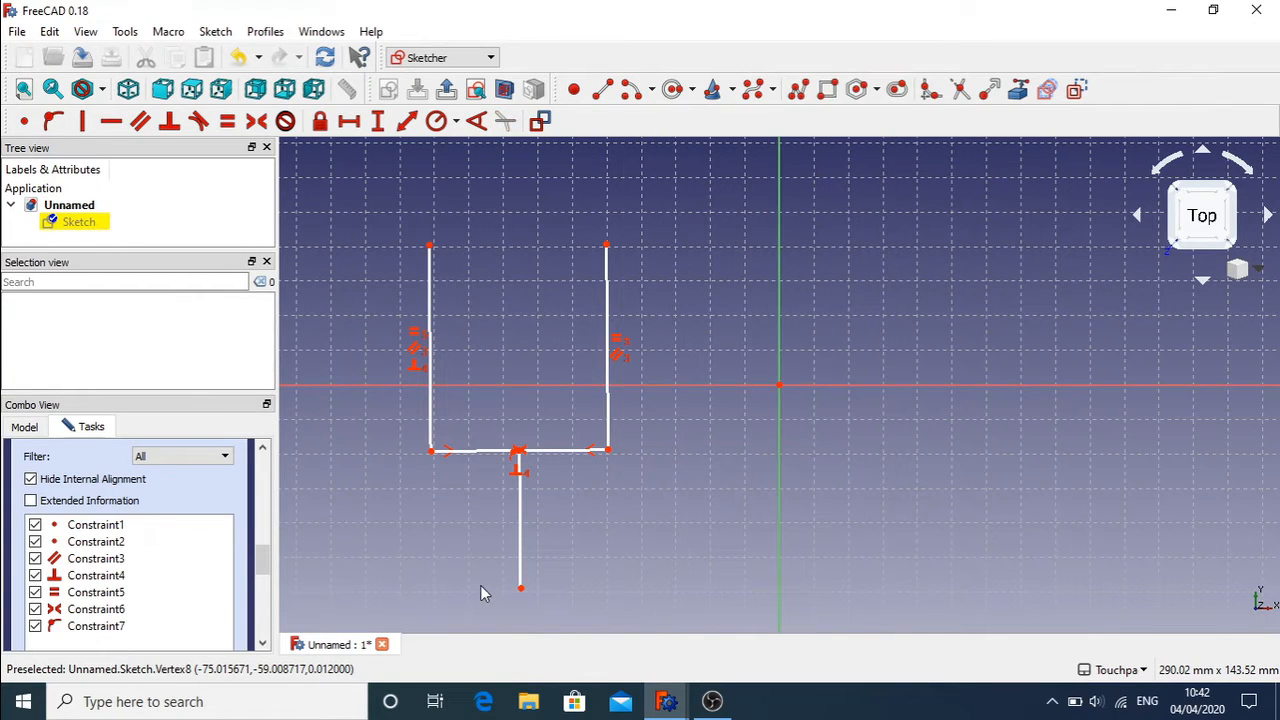
{"action": "mouse_move", "coordinate": [521, 592]}
{"action": "left_mouse_down"}
{"action": "mouse_move", "coordinate": [634, 590]}
{"action": "mouse_move", "coordinate": [655, 552]}
{"action": "left_mouse_up"}
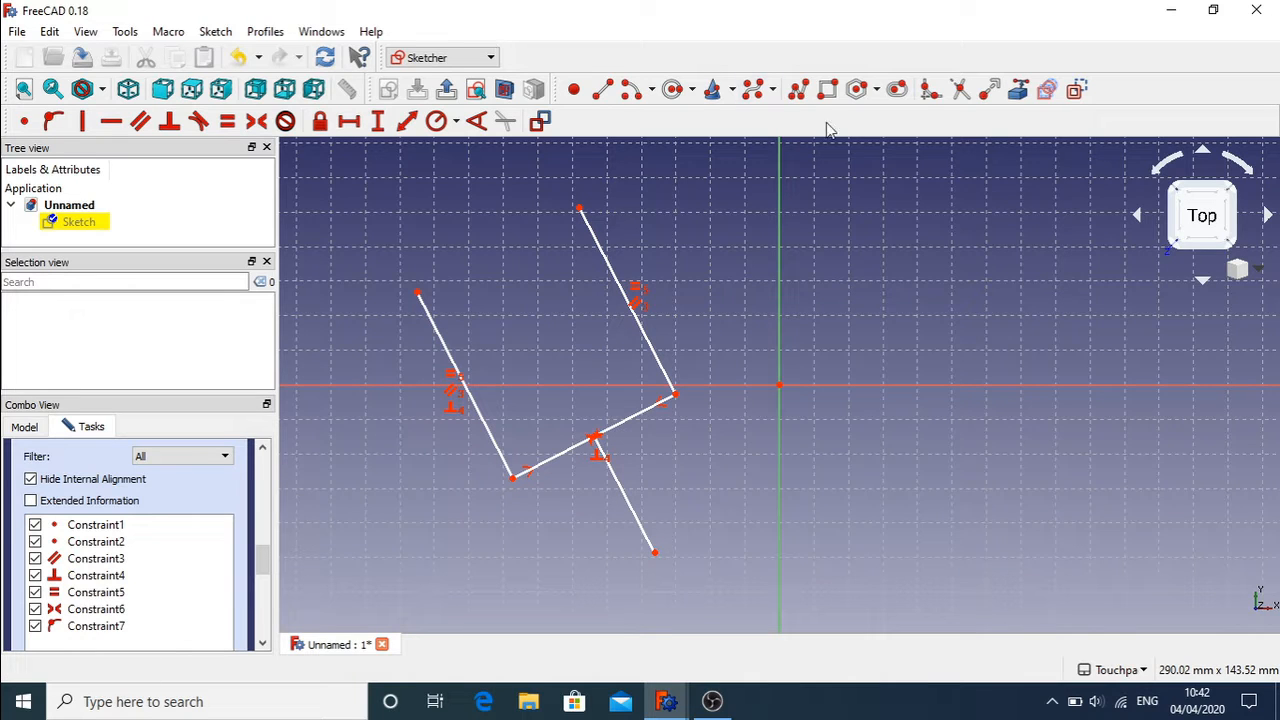
Step: Draw a circle to the right of the vertical axis and select it
{"action": "left_click", "coordinate": [671, 91]}
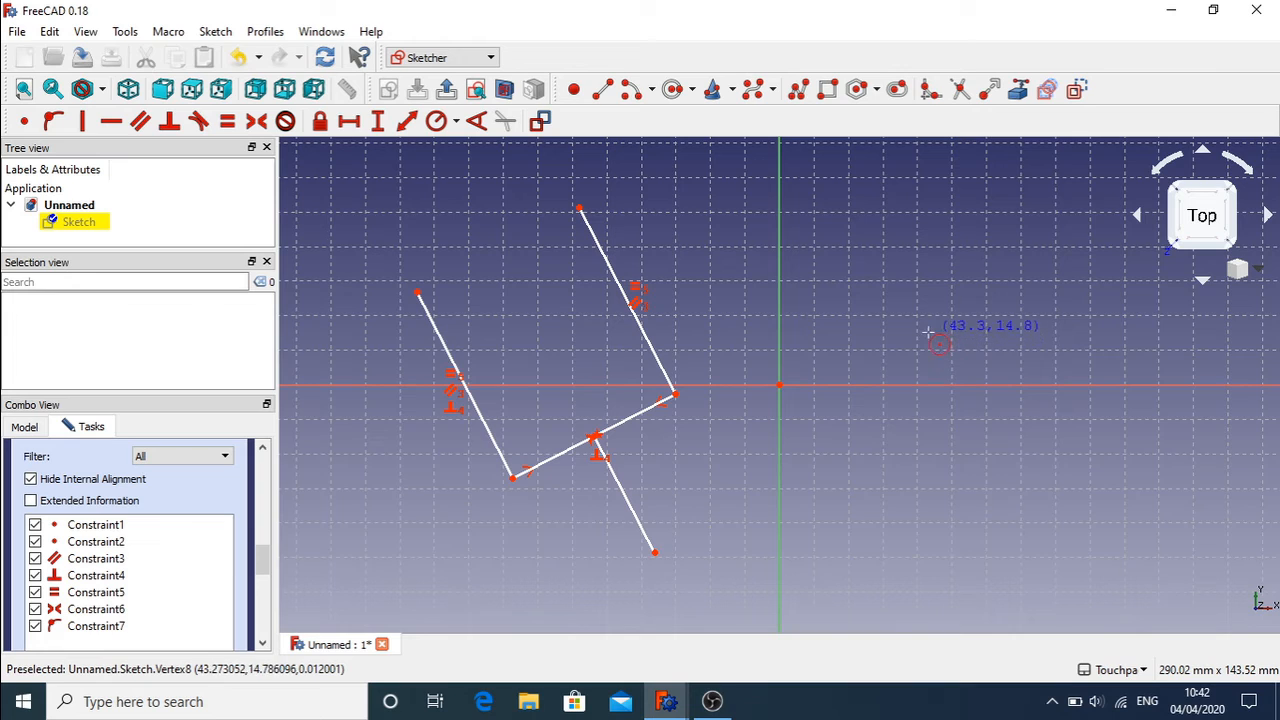
{"action": "left_click", "coordinate": [928, 336]}
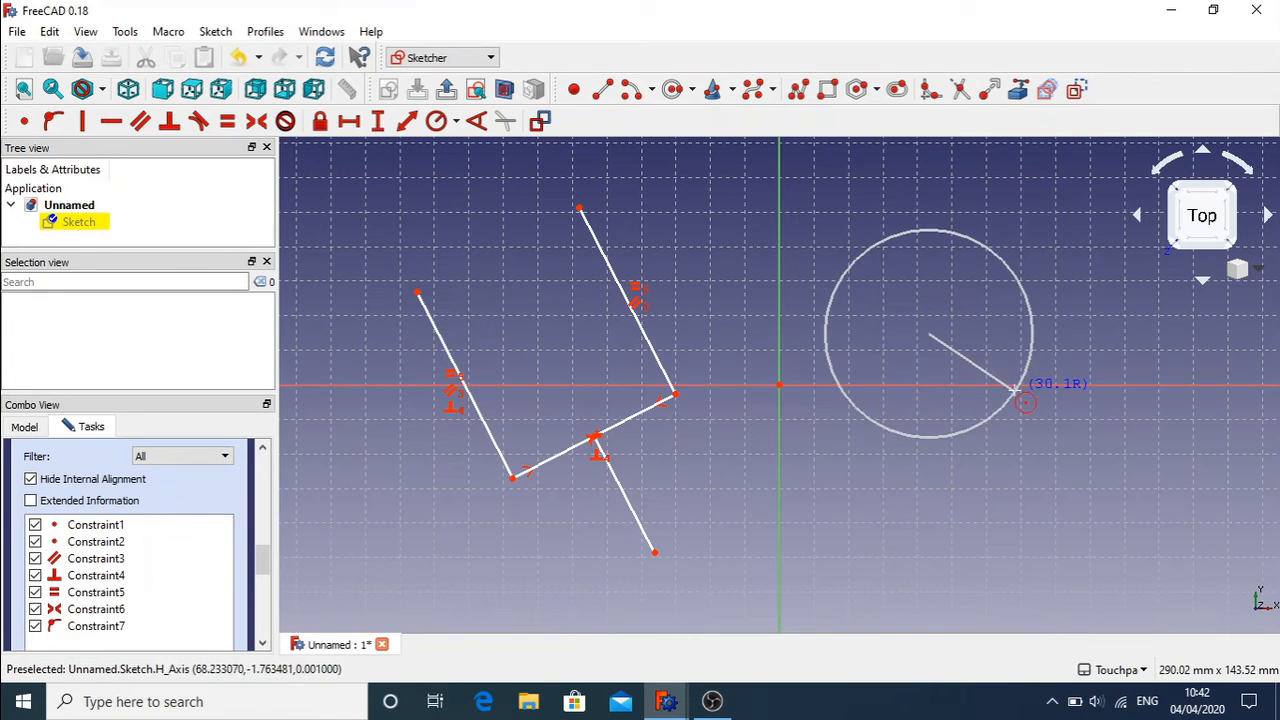
{"action": "left_click", "coordinate": [1016, 389]}
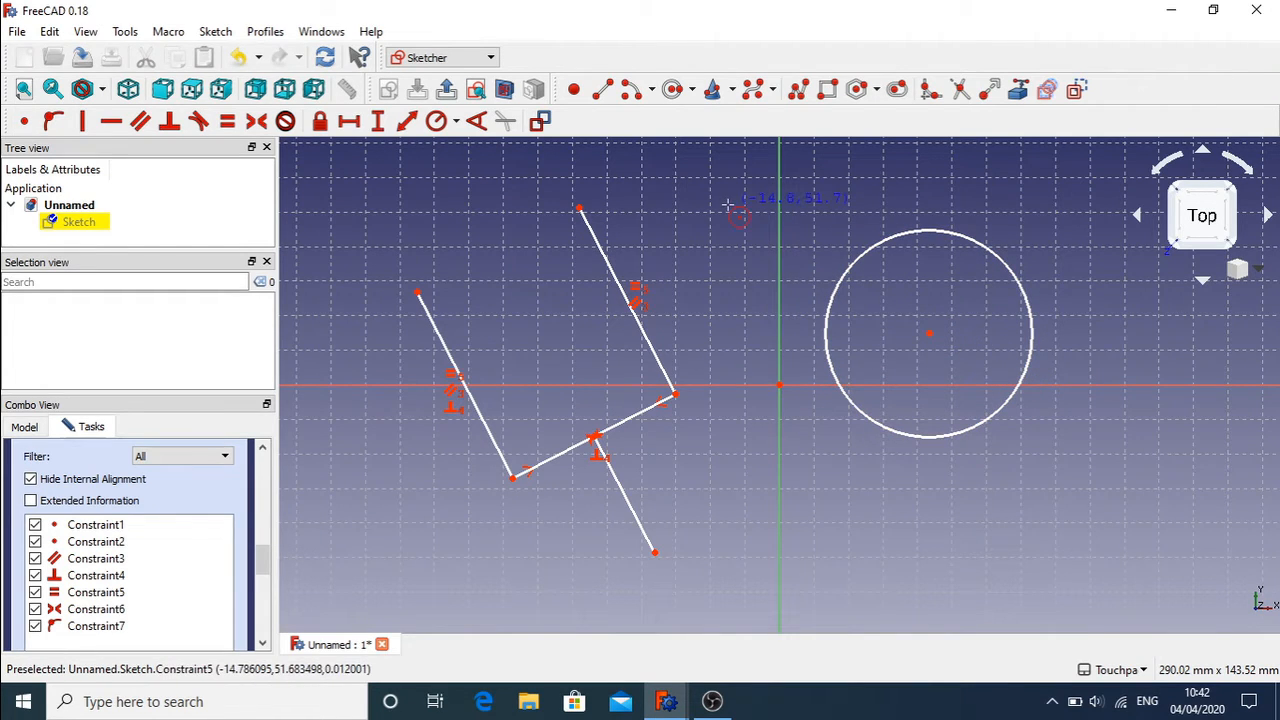
{"action": "right_click", "coordinate": [900, 260]}
{"action": "left_click", "coordinate": [896, 238]}
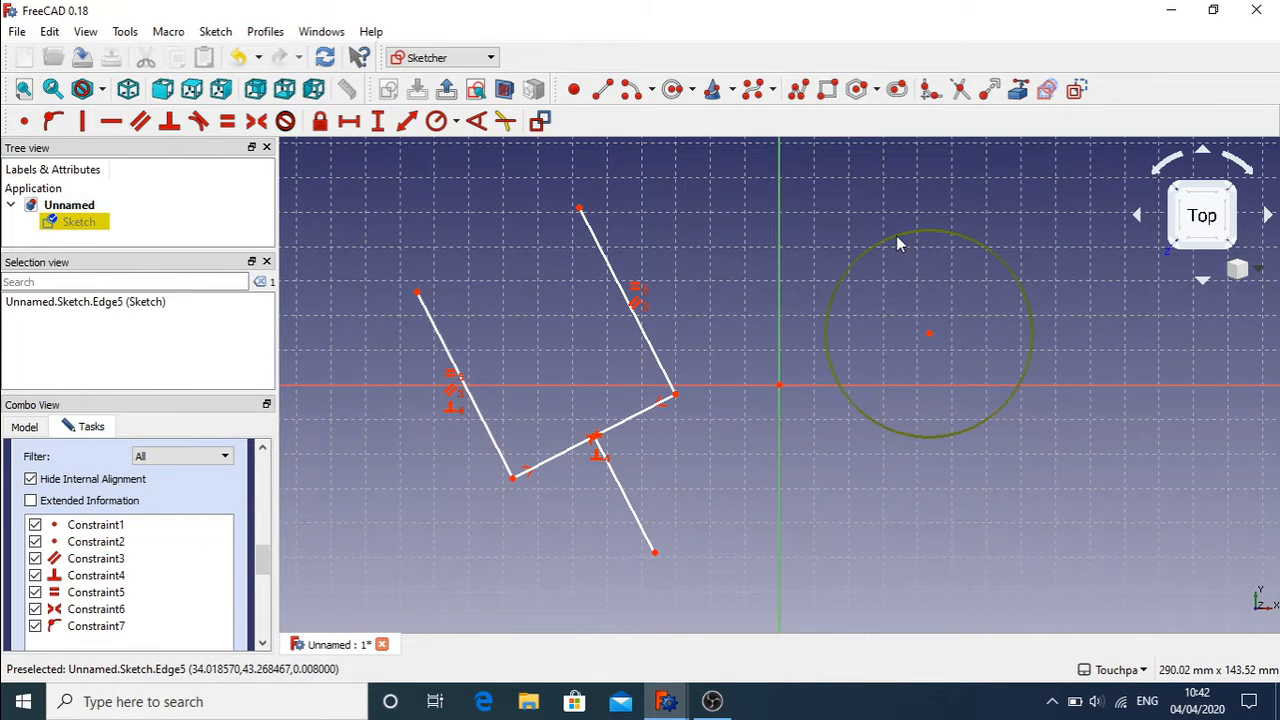
Step: Give the circle a 30 mm radius constraint and move it below the horizontal axis
{"action": "left_click", "coordinate": [437, 121]}
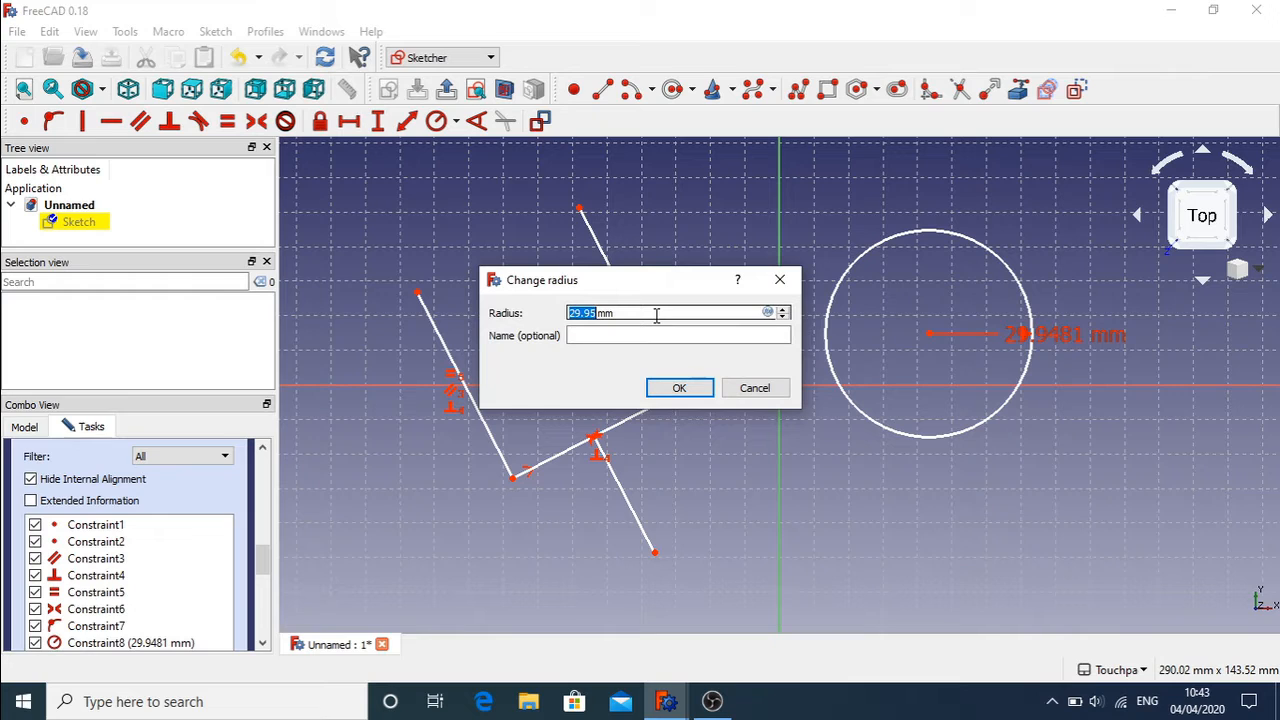
{"action": "type", "text": "30"}
{"action": "key", "text": "Return"}
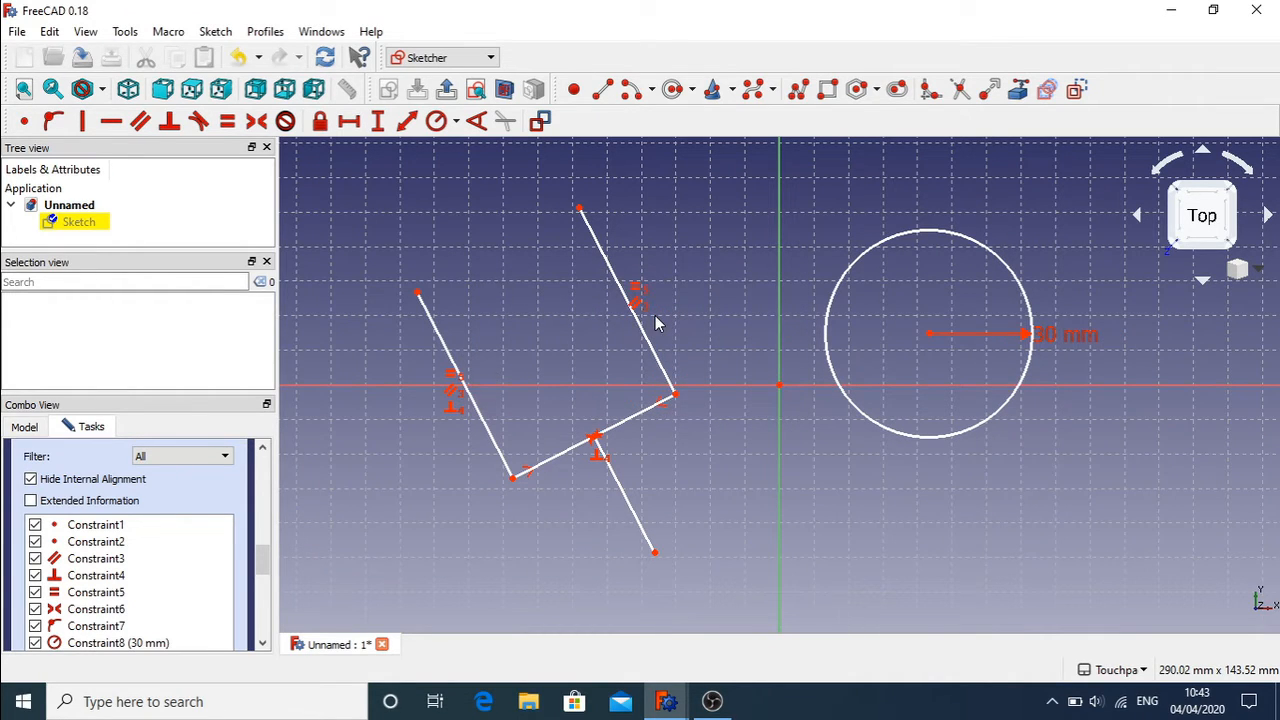
{"action": "left_click_drag", "start_coordinate": [930, 335], "coordinate": [935, 428]}
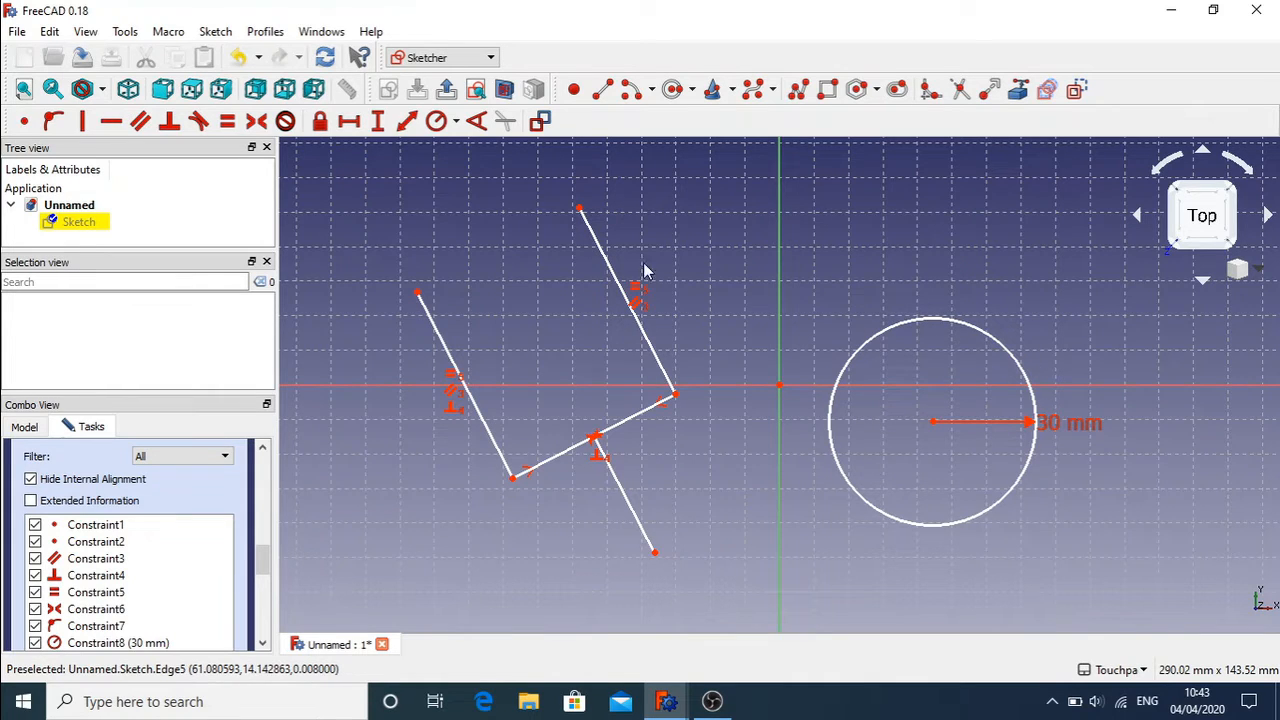
Step: Draw a small circle inside the large 30 mm circle
{"action": "left_click", "coordinate": [672, 90]}
{"action": "left_click", "coordinate": [860, 420]}
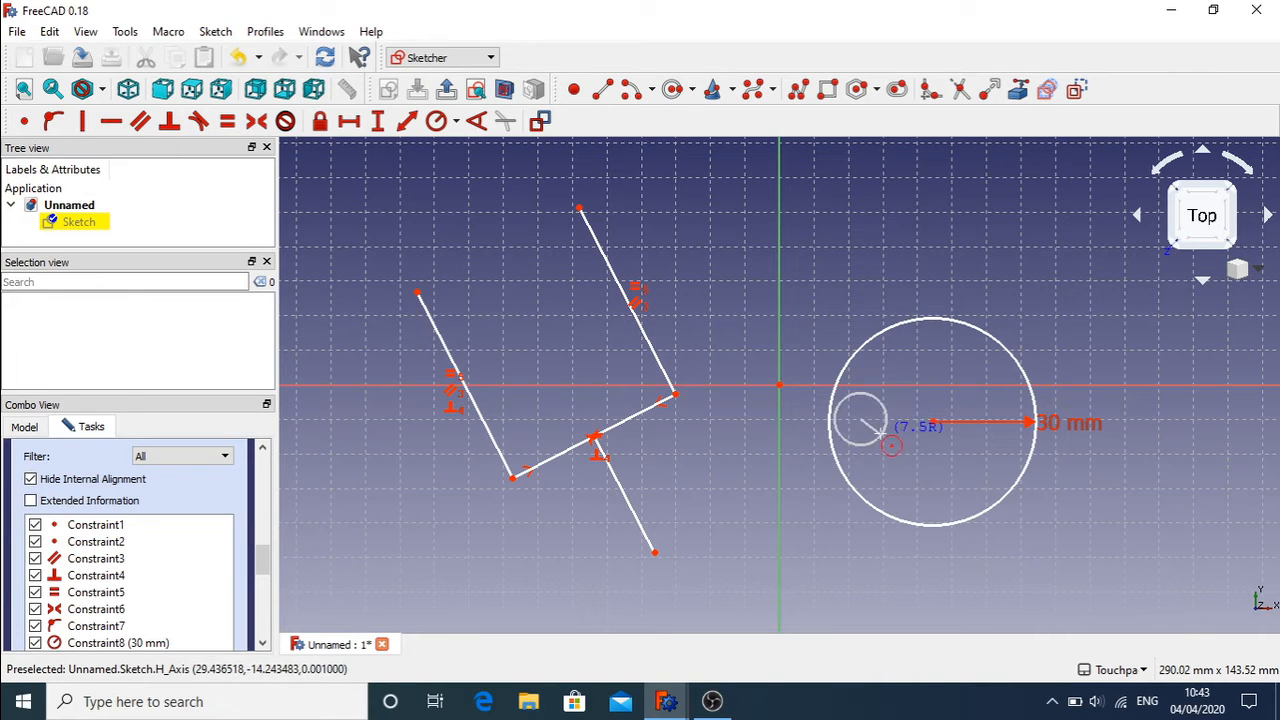
{"action": "left_click", "coordinate": [872, 432]}
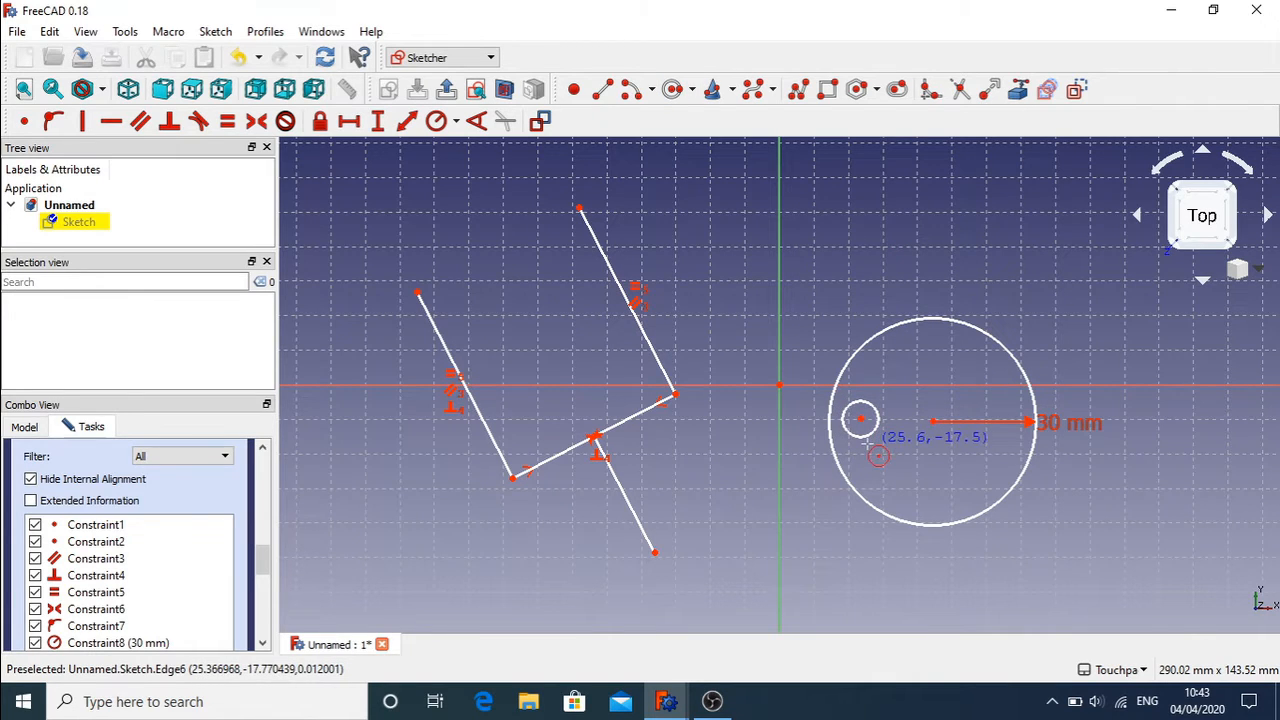
{"action": "key", "text": "Escape"}
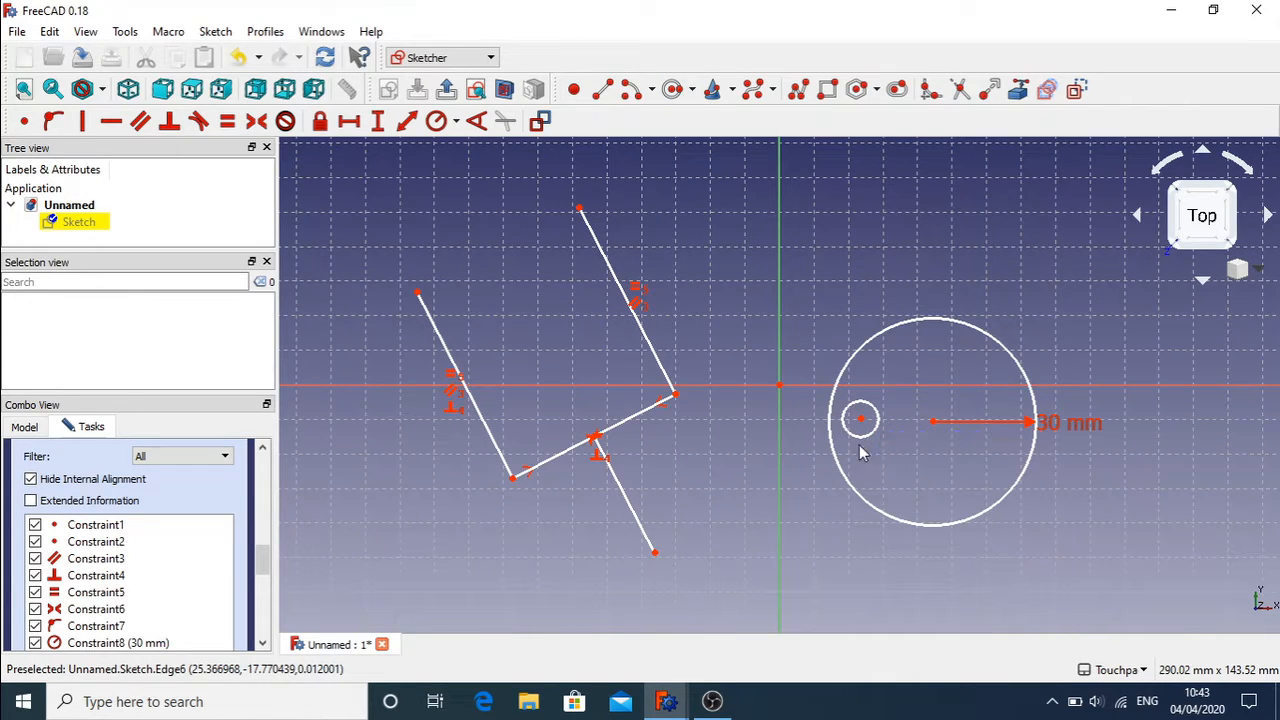
Step: Switch to the diameter constraint and fix the small circle's diameter at 10 mm
{"action": "left_click", "coordinate": [436, 124]}
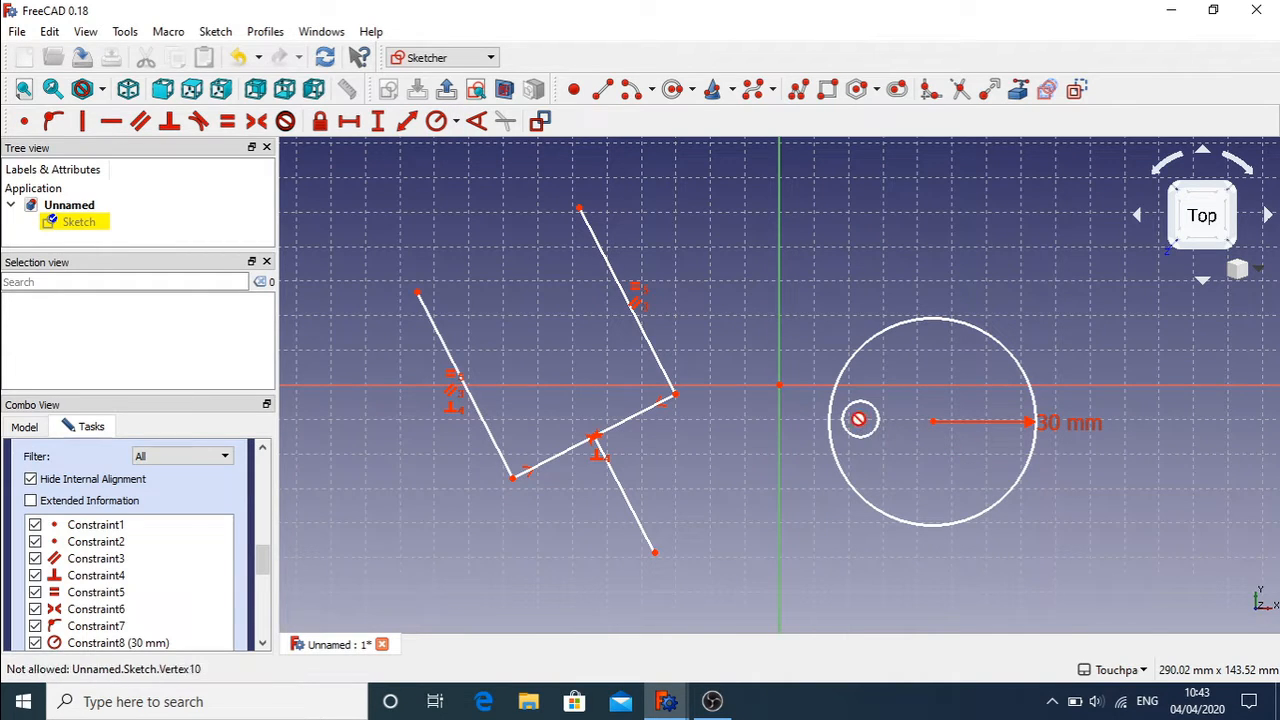
{"action": "left_click", "coordinate": [457, 123]}
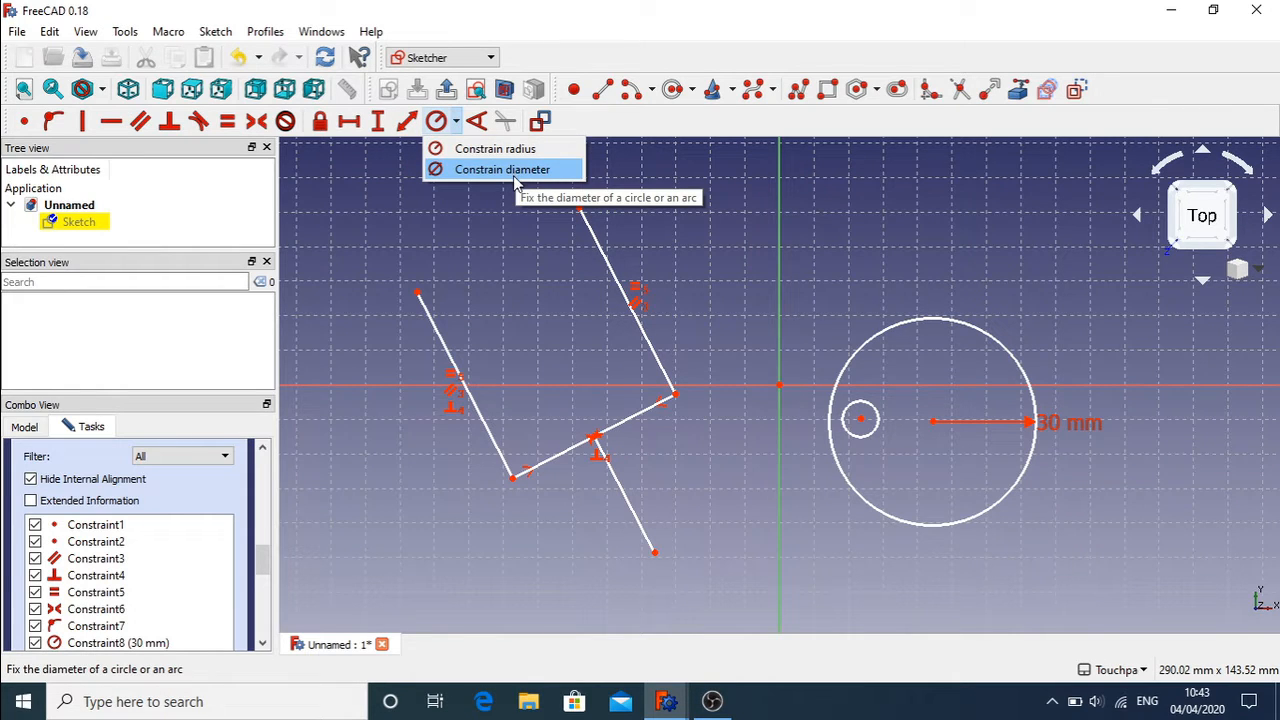
{"action": "left_click", "coordinate": [513, 172]}
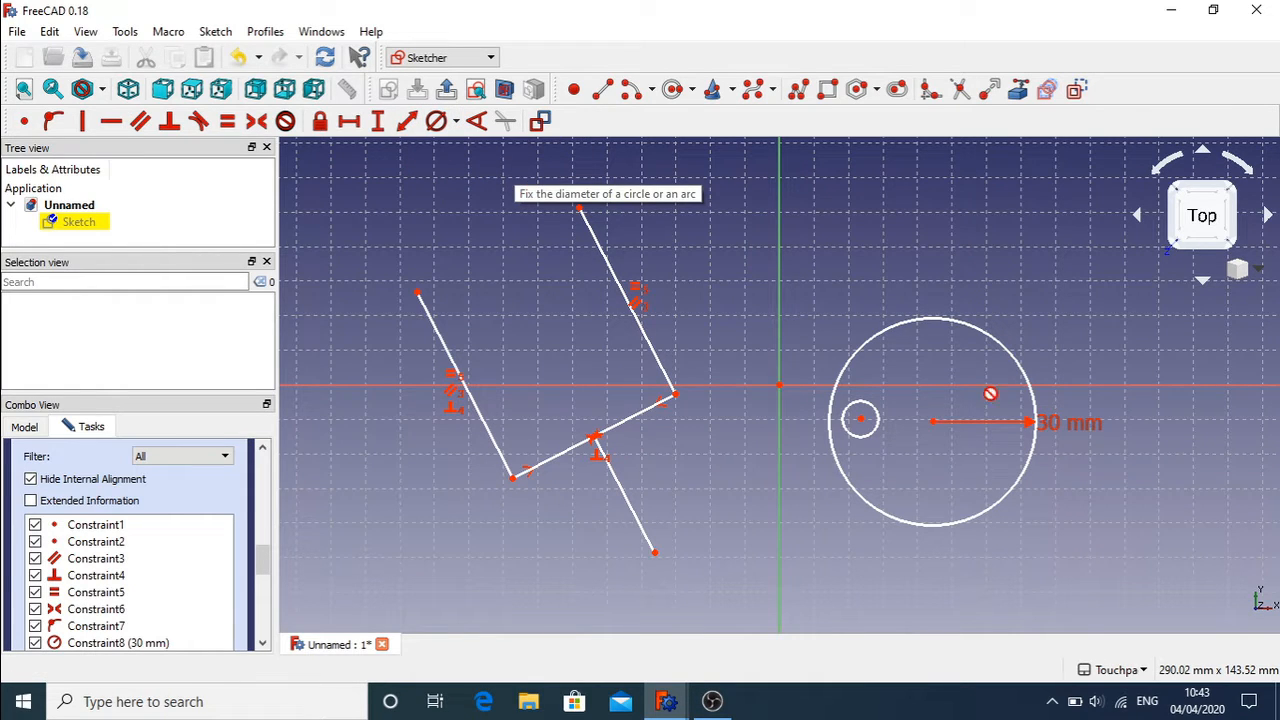
{"action": "left_click", "coordinate": [876, 423]}
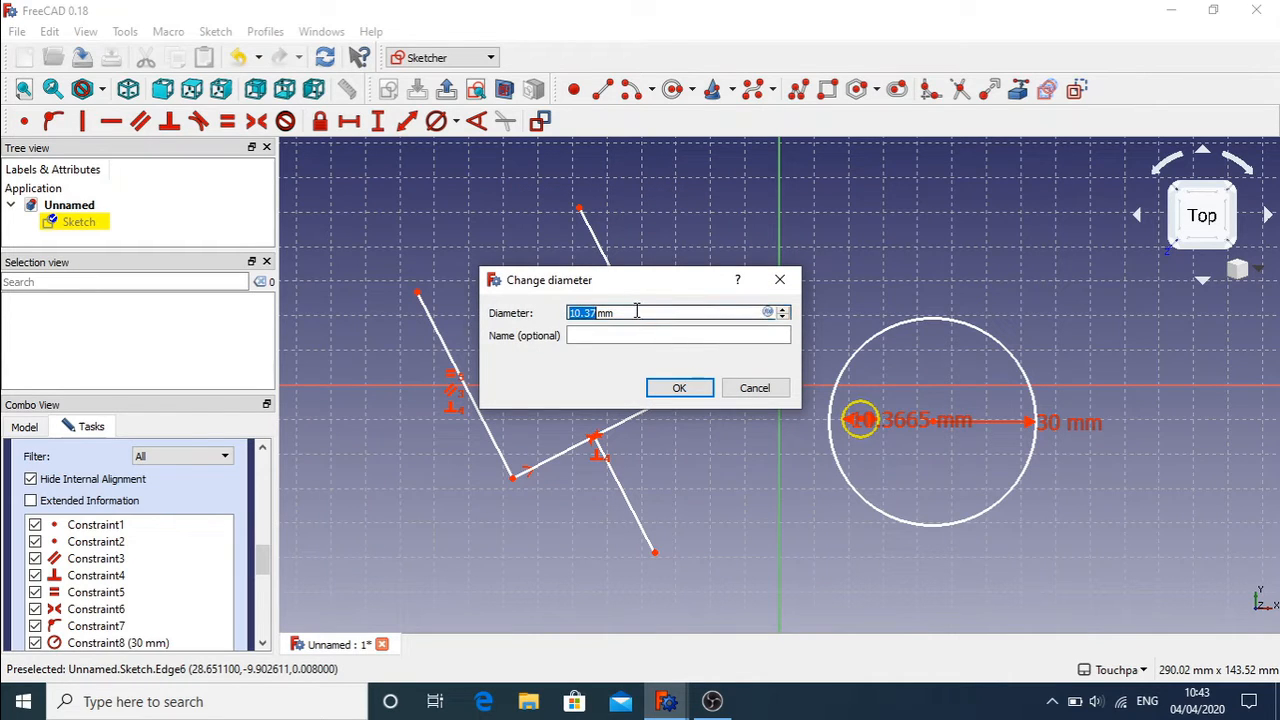
{"action": "type", "text": "10"}
{"action": "key", "text": "Return"}
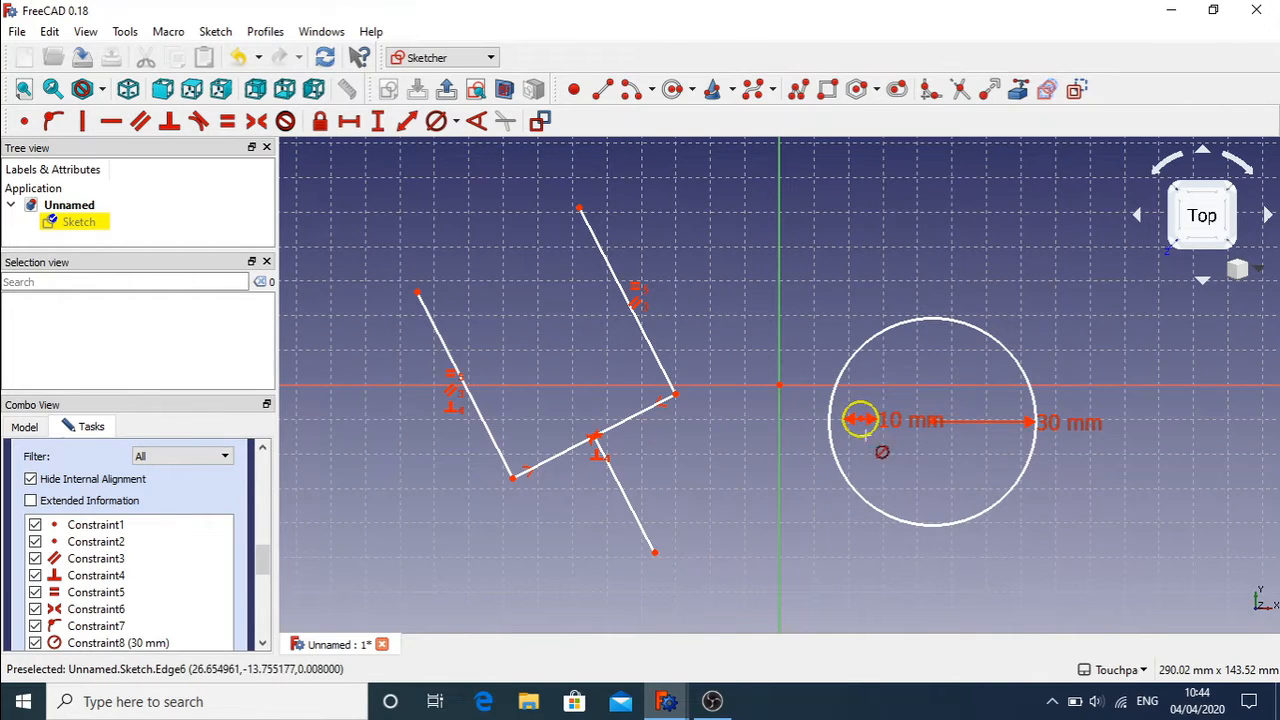
{"action": "left_click", "coordinate": [456, 124]}
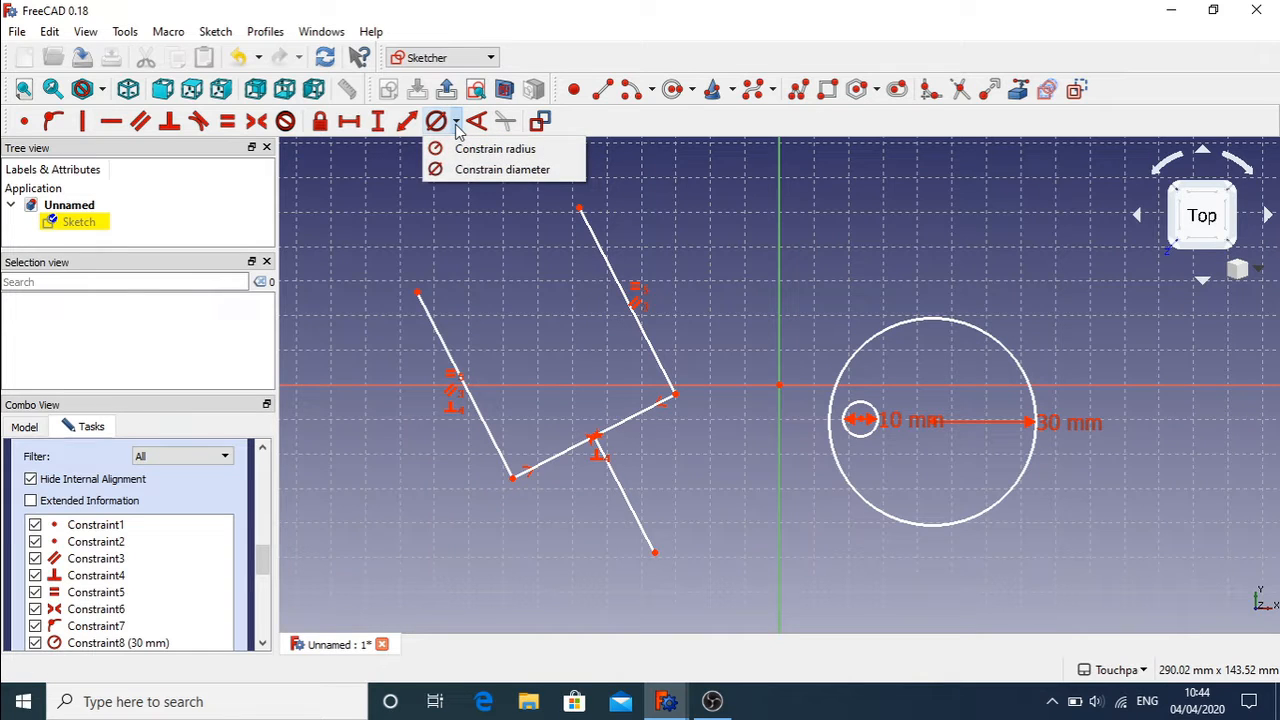
Step: Drag the 10 mm circle's centre left, toward the inner edge of the 30 mm circle
{"action": "left_click", "coordinate": [922, 425]}
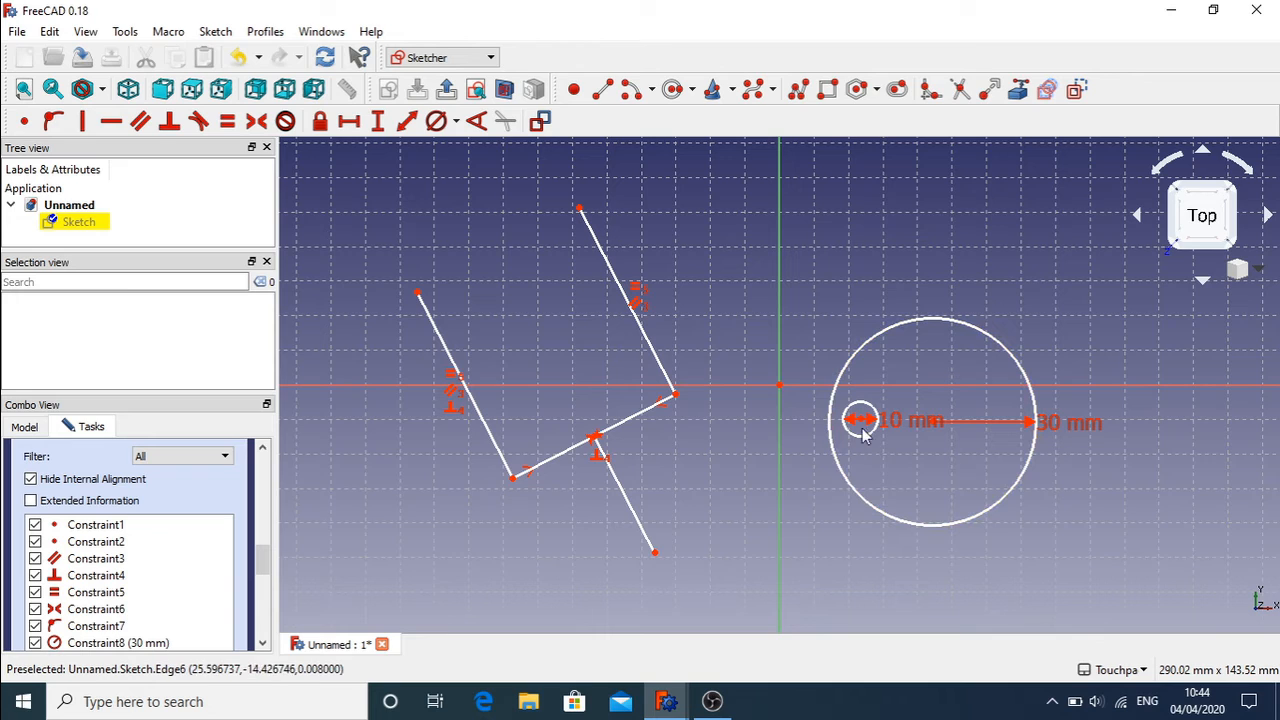
{"action": "mouse_move", "coordinate": [862, 426]}
{"action": "left_mouse_down"}
{"action": "mouse_move", "coordinate": [931, 474]}
{"action": "mouse_move", "coordinate": [850, 423]}
{"action": "mouse_move", "coordinate": [868, 425]}
{"action": "left_mouse_up"}
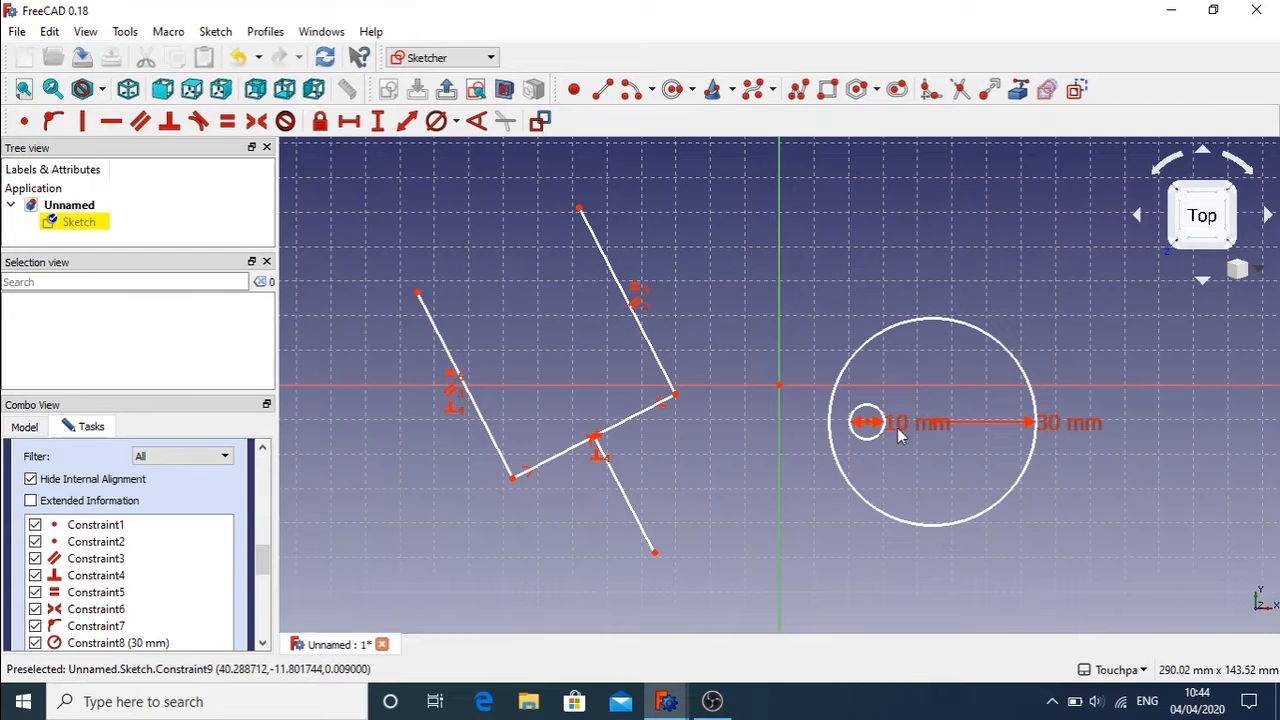
{"action": "left_click", "coordinate": [870, 427]}
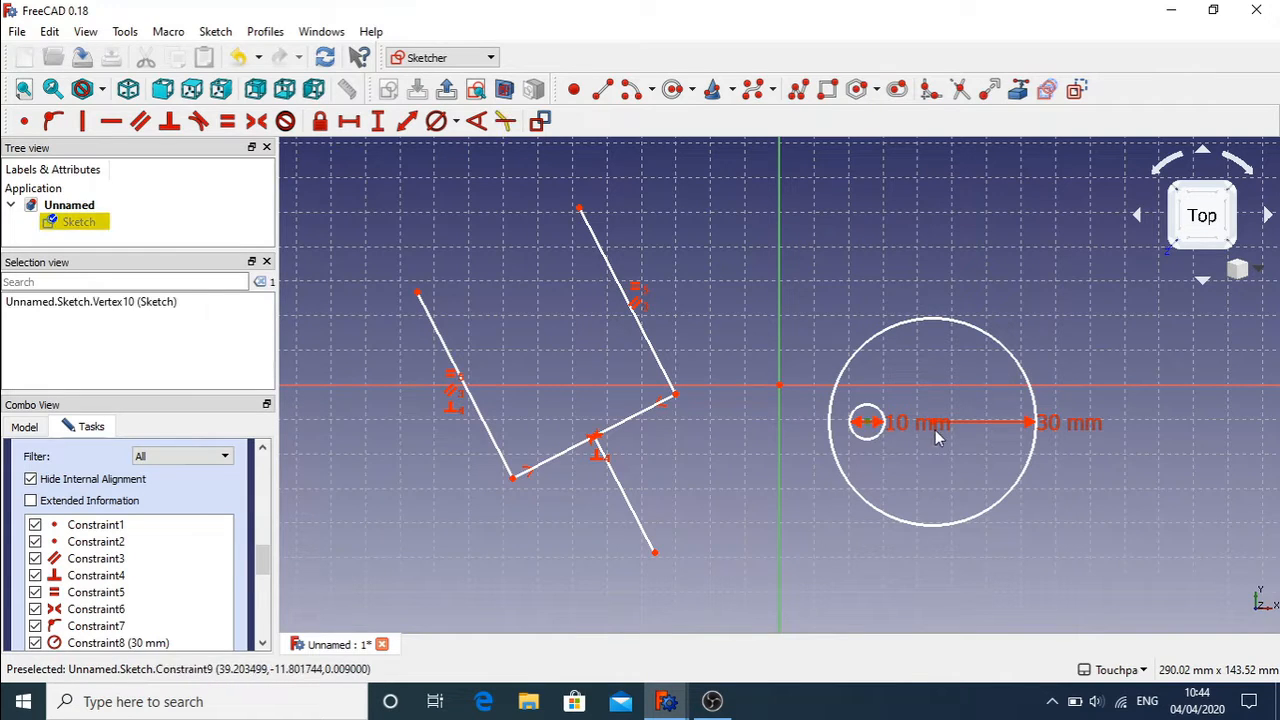
{"action": "left_click", "coordinate": [905, 463]}
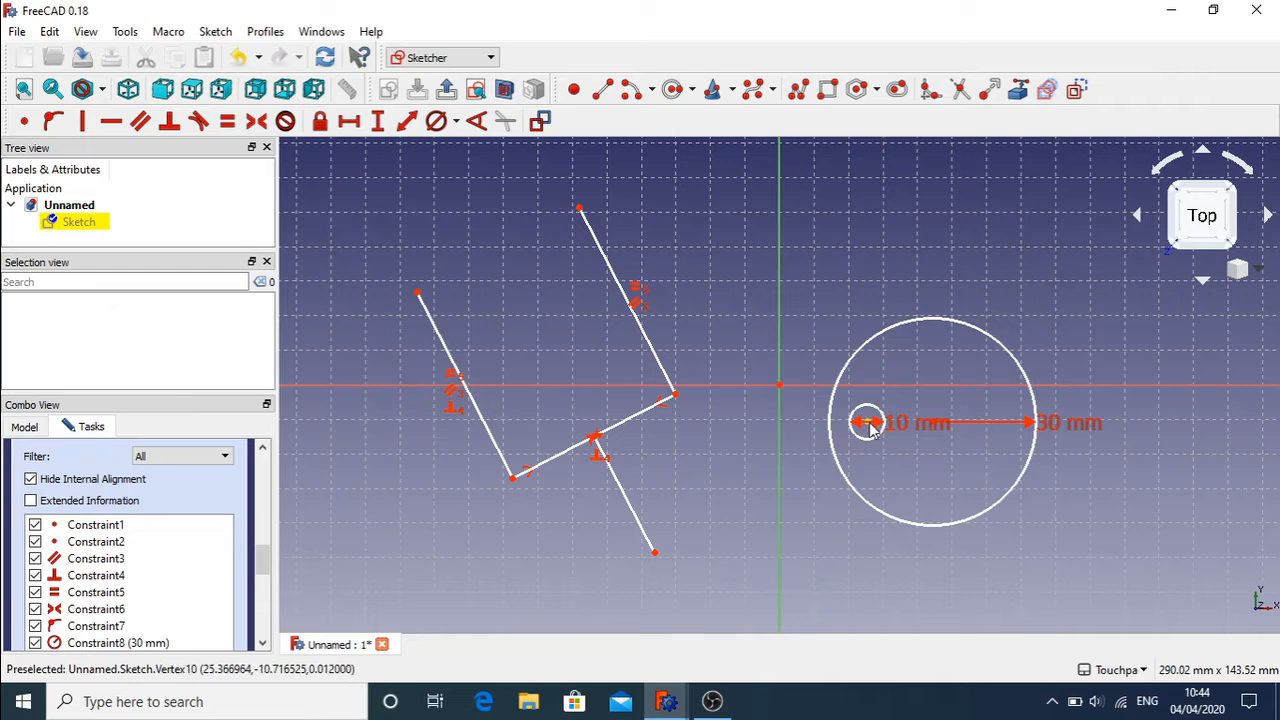
{"action": "mouse_move", "coordinate": [869, 427]}
{"action": "left_mouse_down"}
{"action": "mouse_move", "coordinate": [850, 430]}
{"action": "mouse_move", "coordinate": [865, 430]}
{"action": "left_mouse_up"}
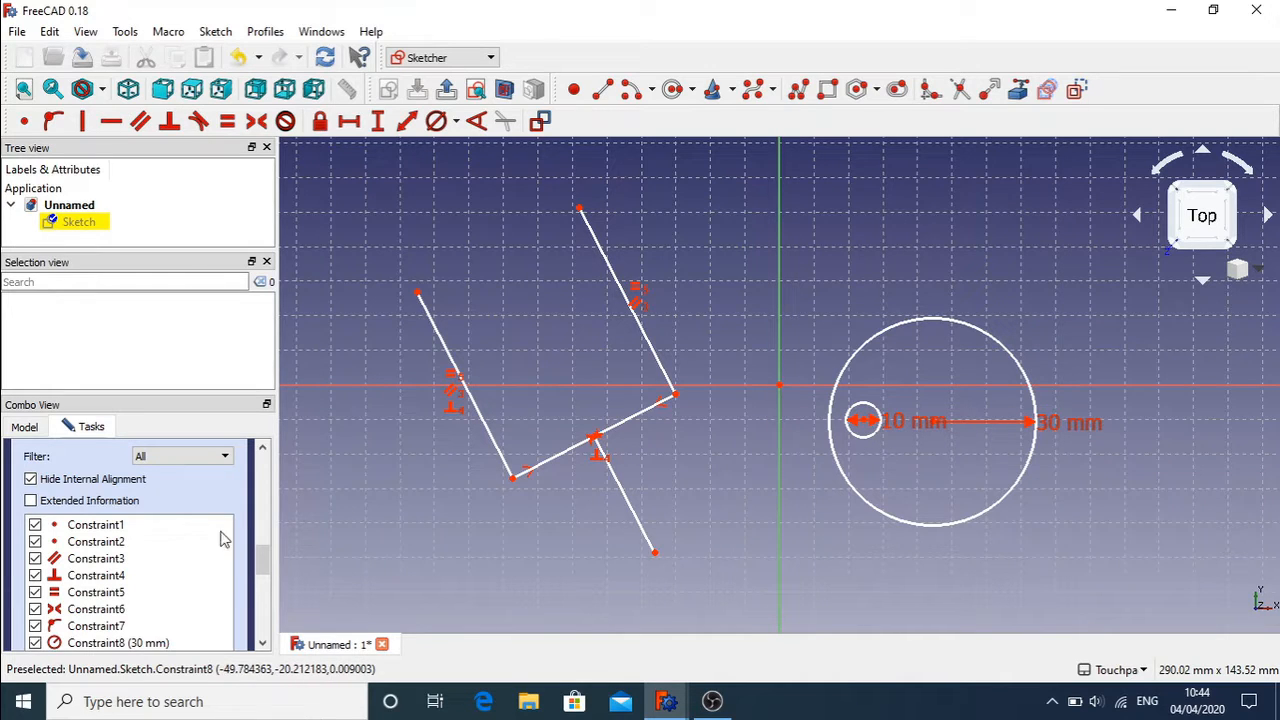
Step: Uncheck Constraint8 (30 mm) and Constraint9 (10 mm) in the Constraints list to hide them
{"action": "scroll", "coordinate": [264, 562], "scroll_direction": "up", "scroll_amount": 5}
{"action": "scroll", "coordinate": [260, 559], "scroll_direction": "down", "scroll_amount": 4}
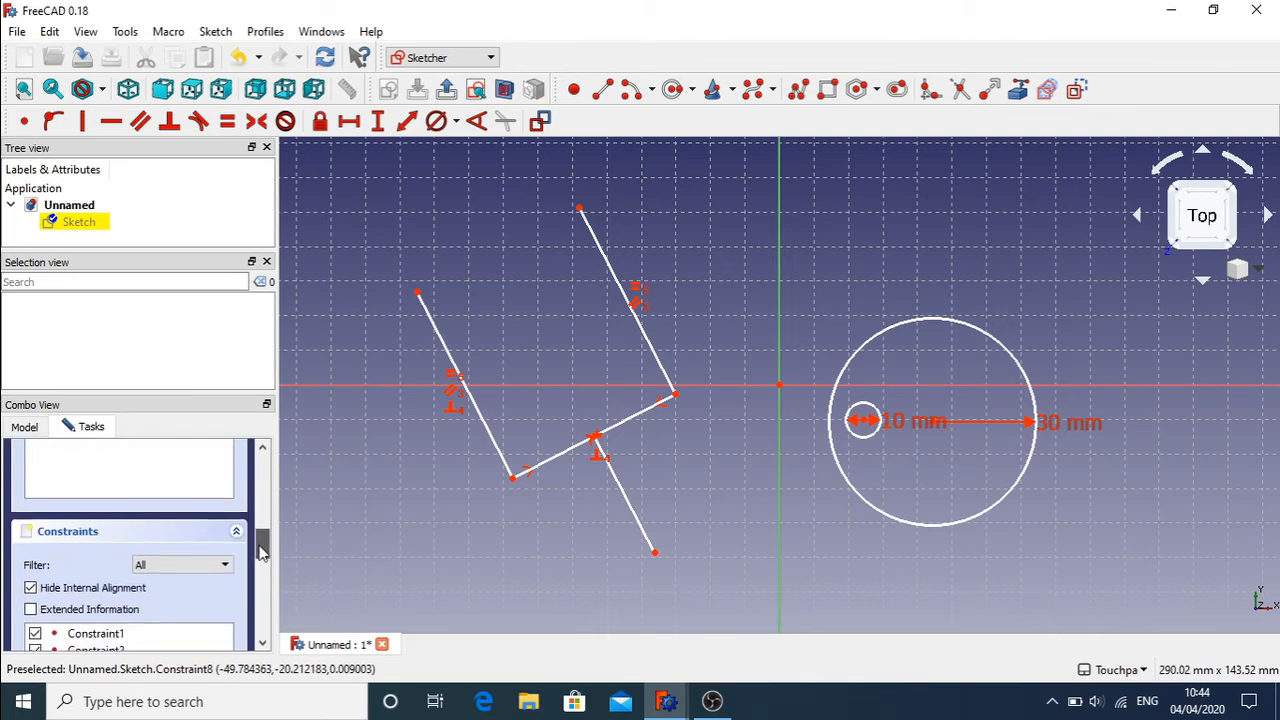
{"action": "scroll", "coordinate": [260, 559], "scroll_direction": "down", "scroll_amount": 5}
{"action": "scroll", "coordinate": [190, 575], "scroll_direction": "up", "scroll_amount": 2}
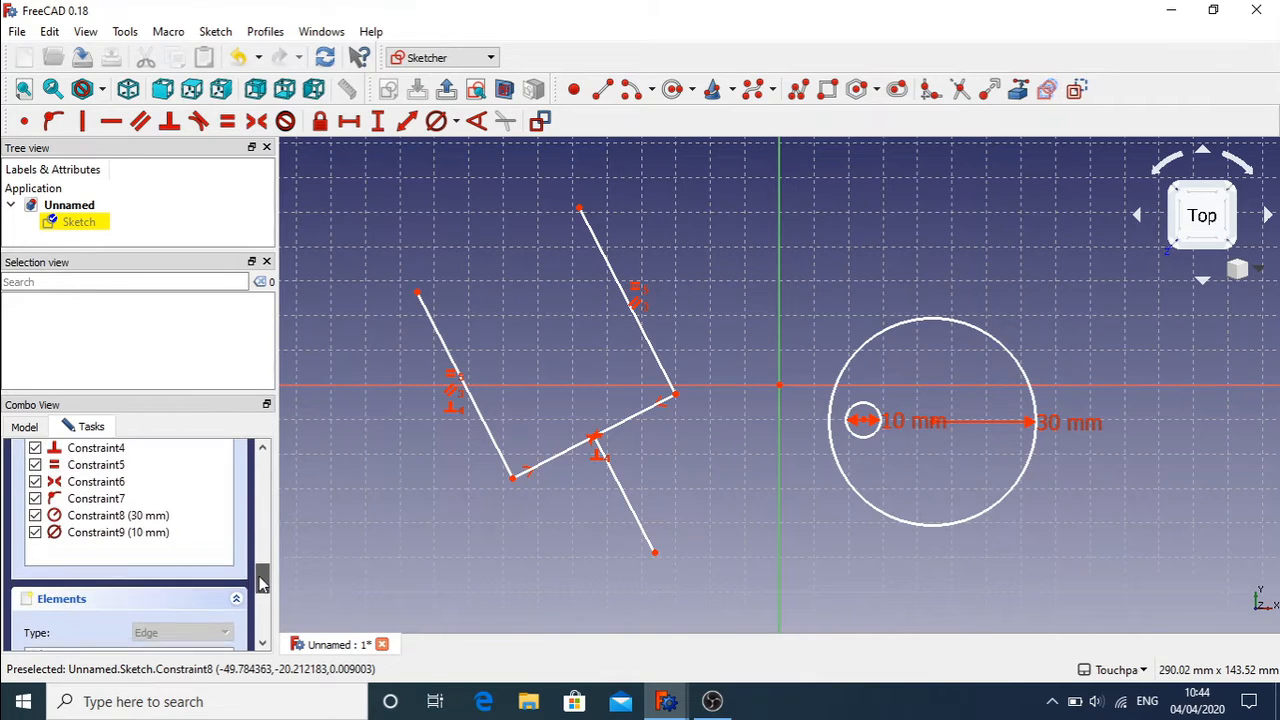
{"action": "left_click", "coordinate": [107, 528]}
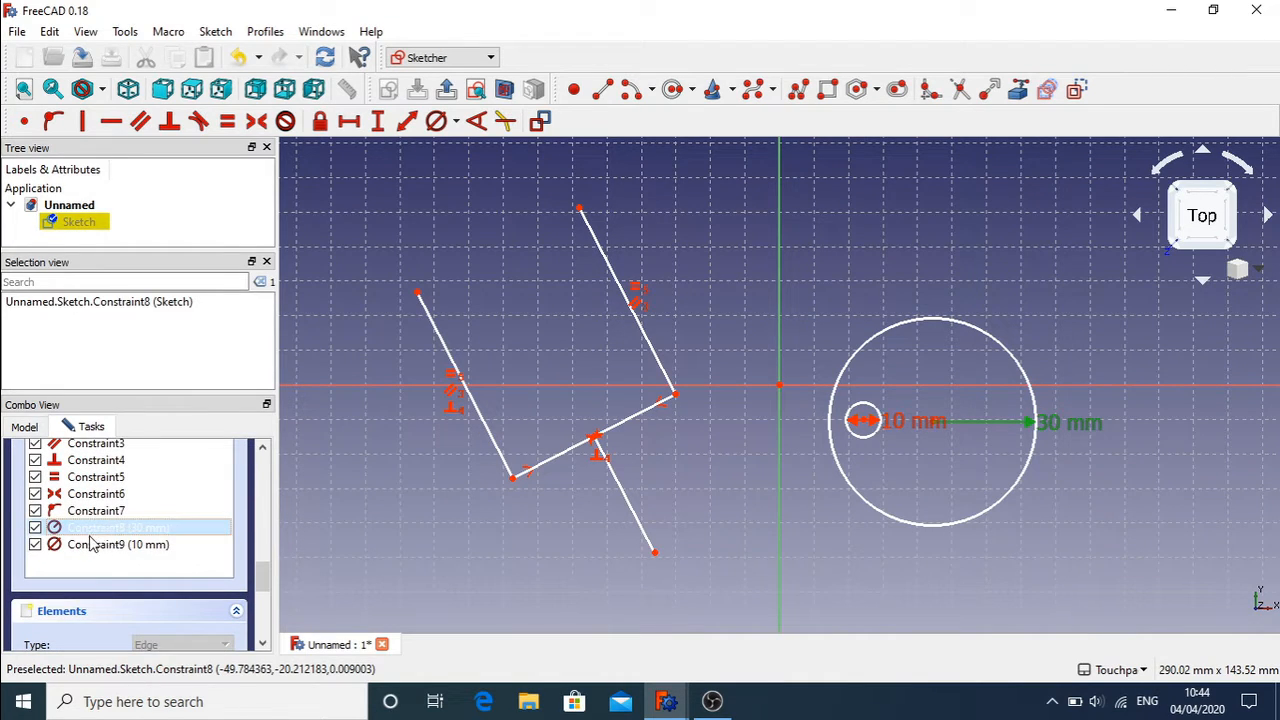
{"action": "left_click", "coordinate": [35, 528]}
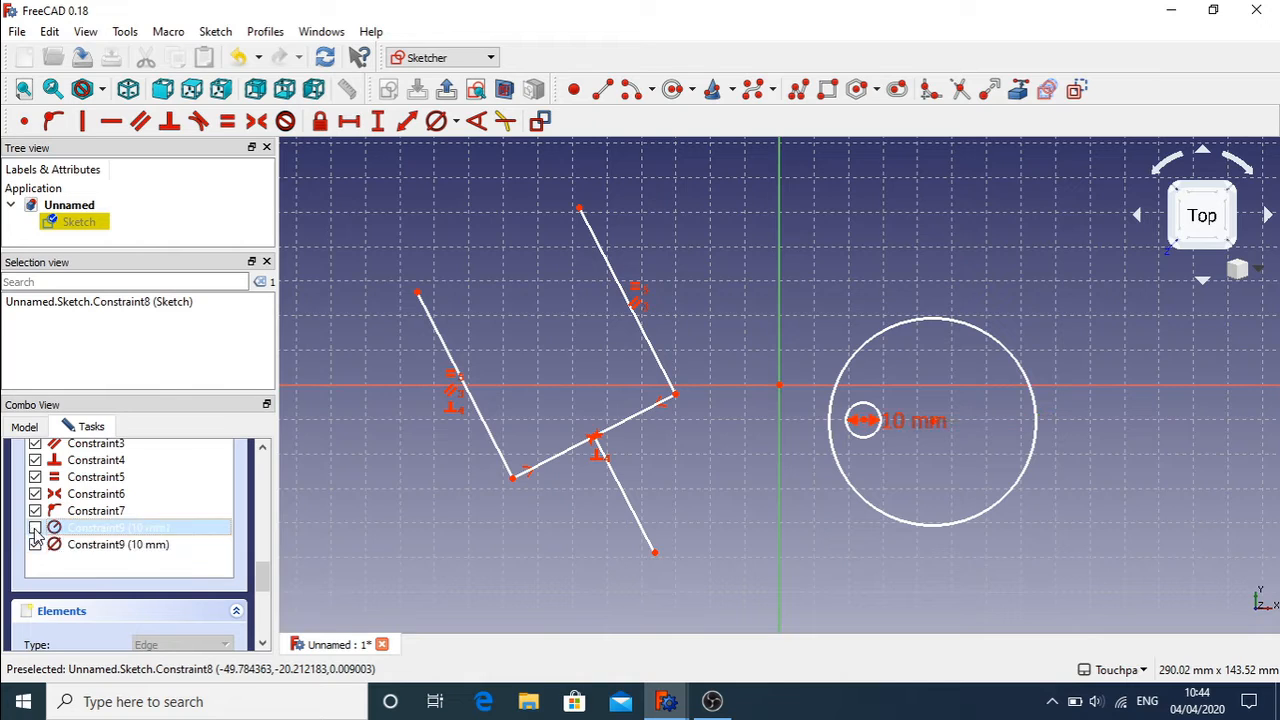
{"action": "left_click", "coordinate": [35, 545]}
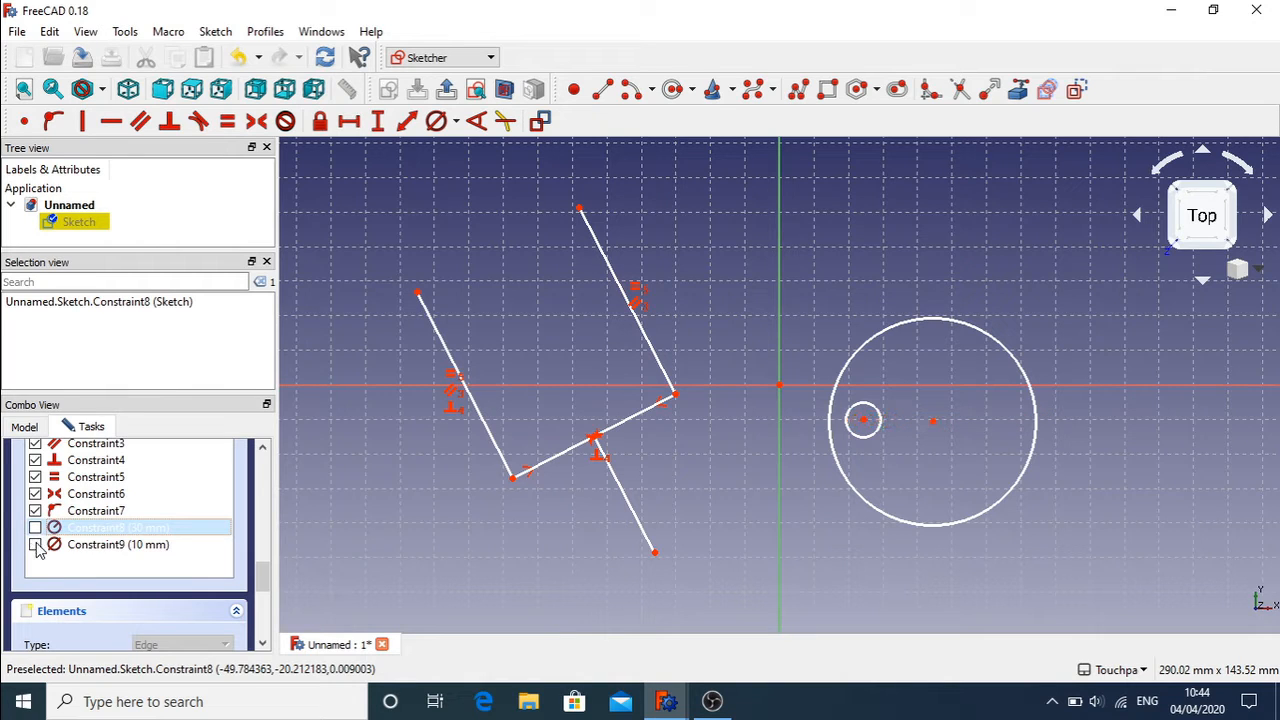
{"action": "left_click", "coordinate": [808, 454]}
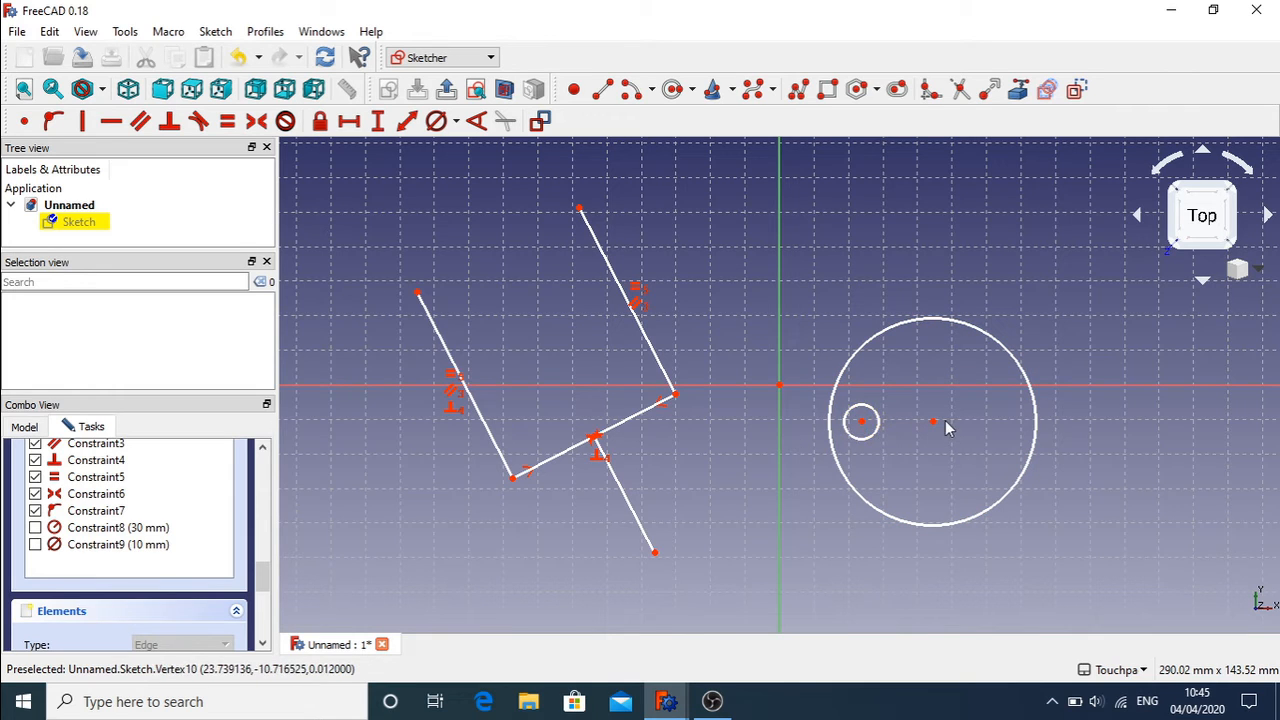
Step: After abandoning a stray line, draw an L-shaped polyline from the small circle's centre right, then up to the large circle's top
{"action": "left_click", "coordinate": [607, 92]}
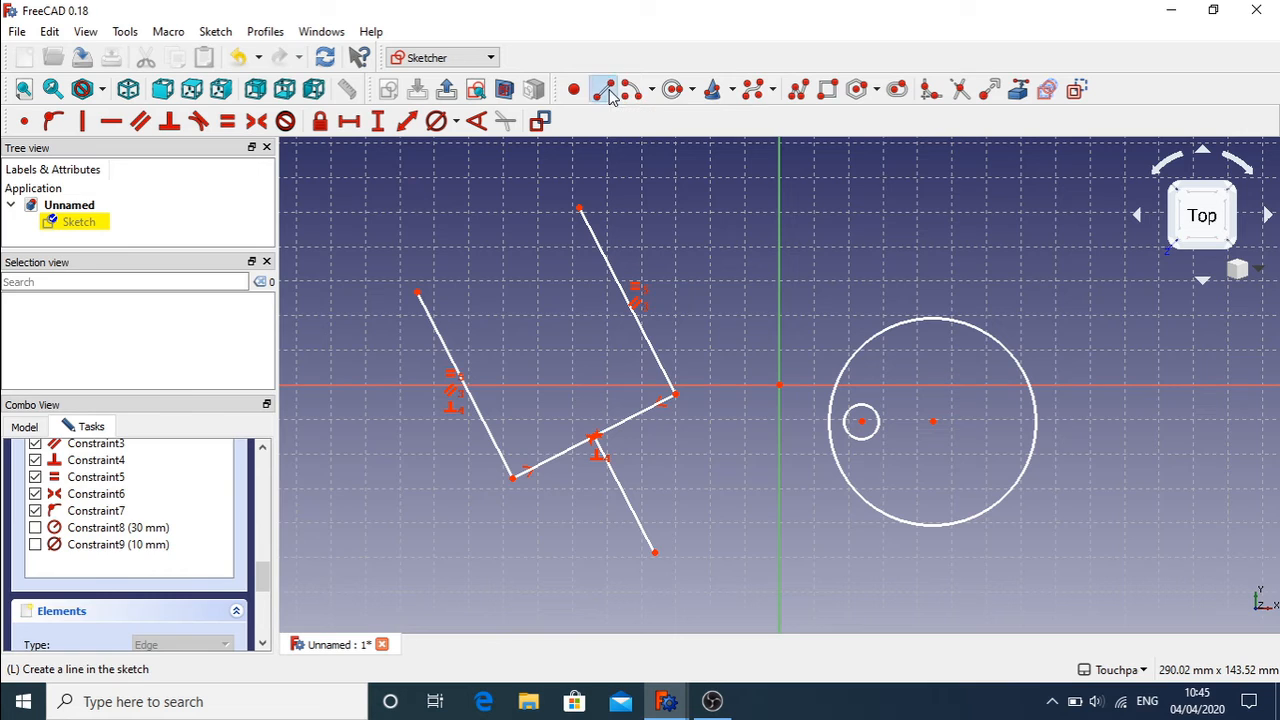
{"action": "left_click", "coordinate": [871, 455]}
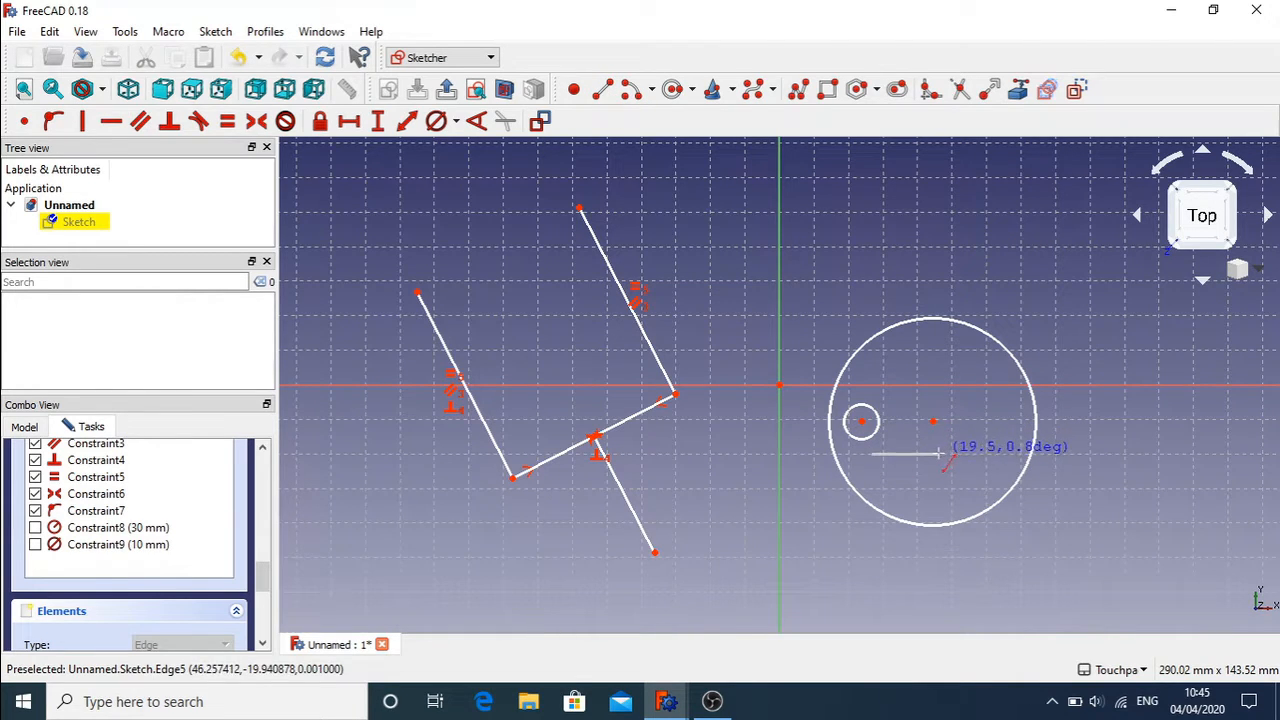
{"action": "key", "text": "Escape"}
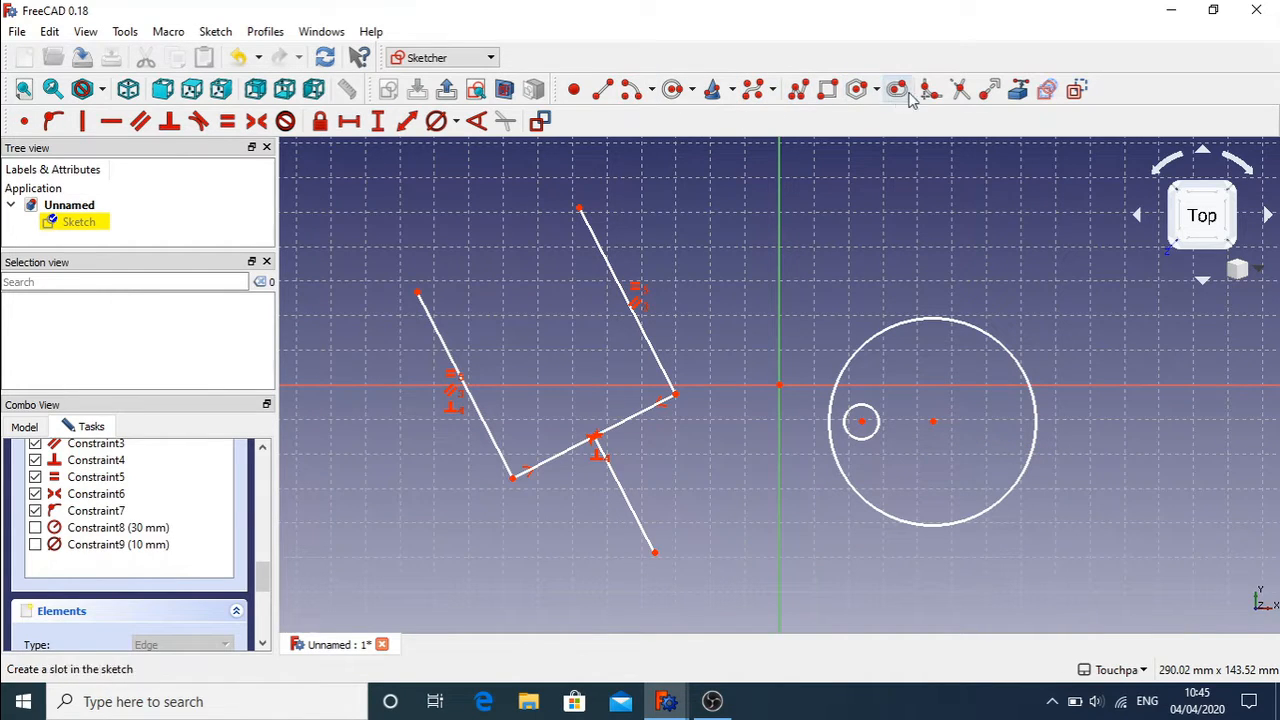
{"action": "left_click", "coordinate": [798, 90]}
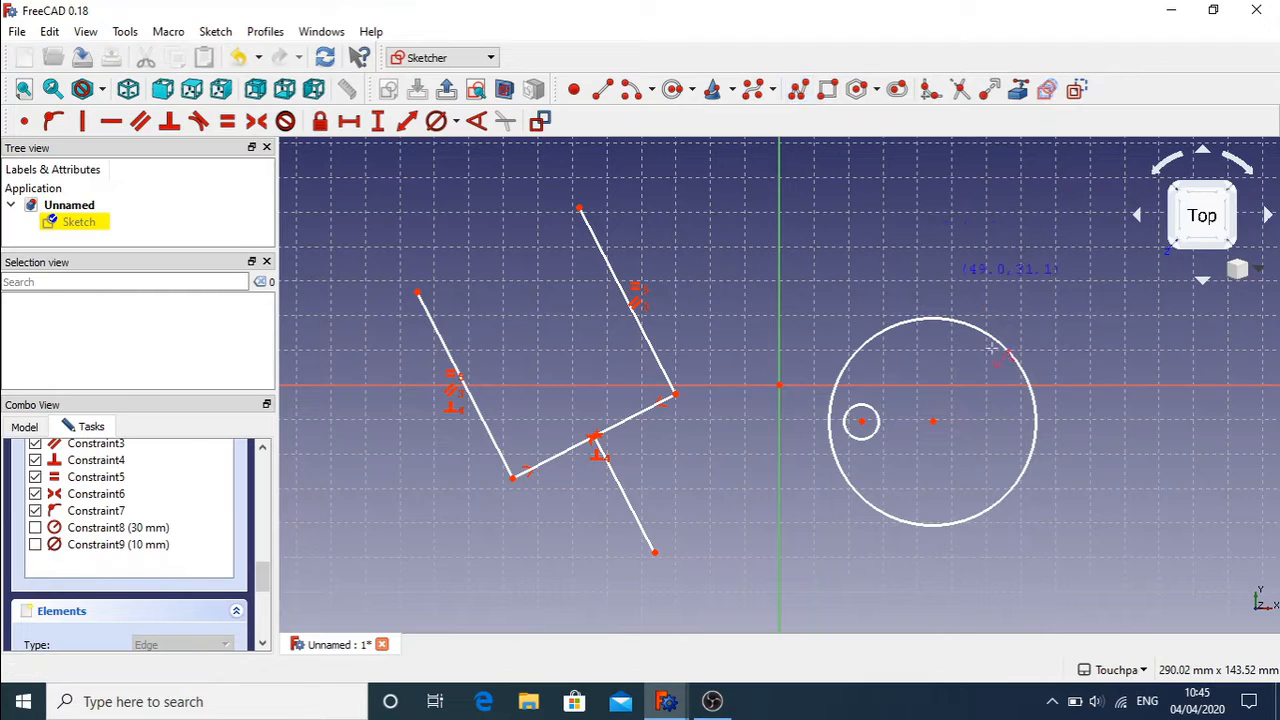
{"action": "left_click", "coordinate": [864, 431]}
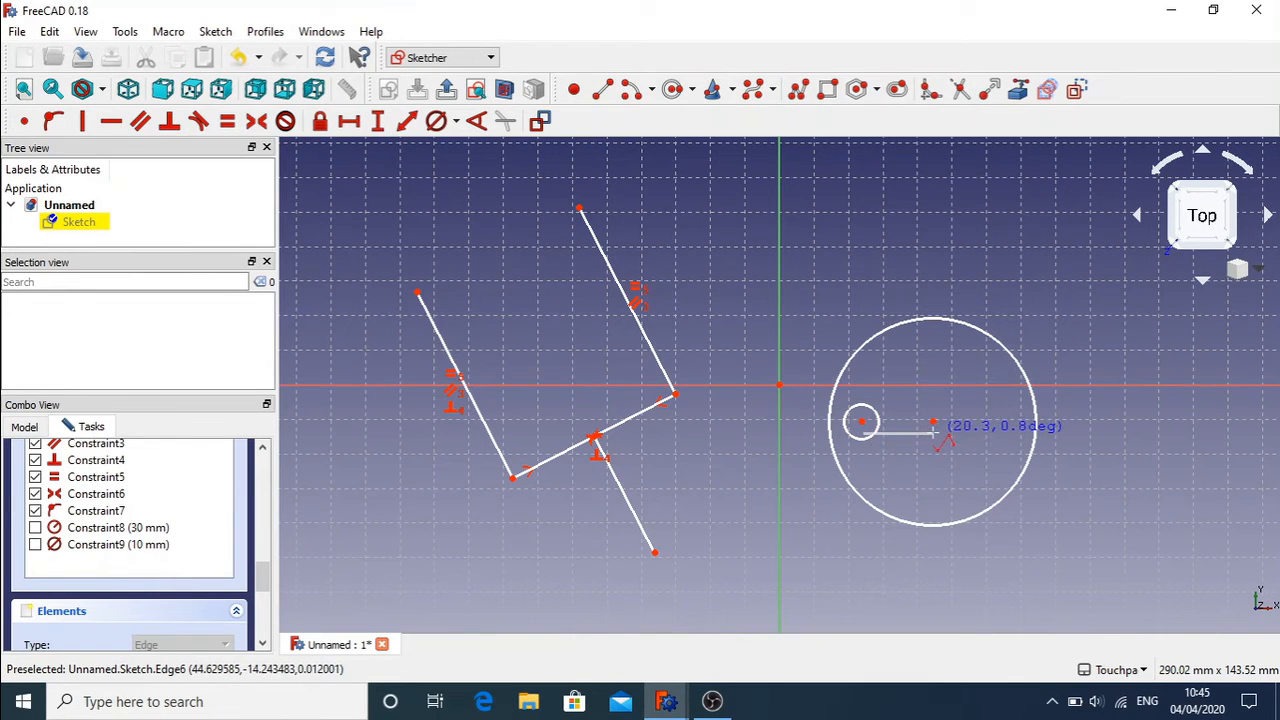
{"action": "left_click", "coordinate": [933, 431]}
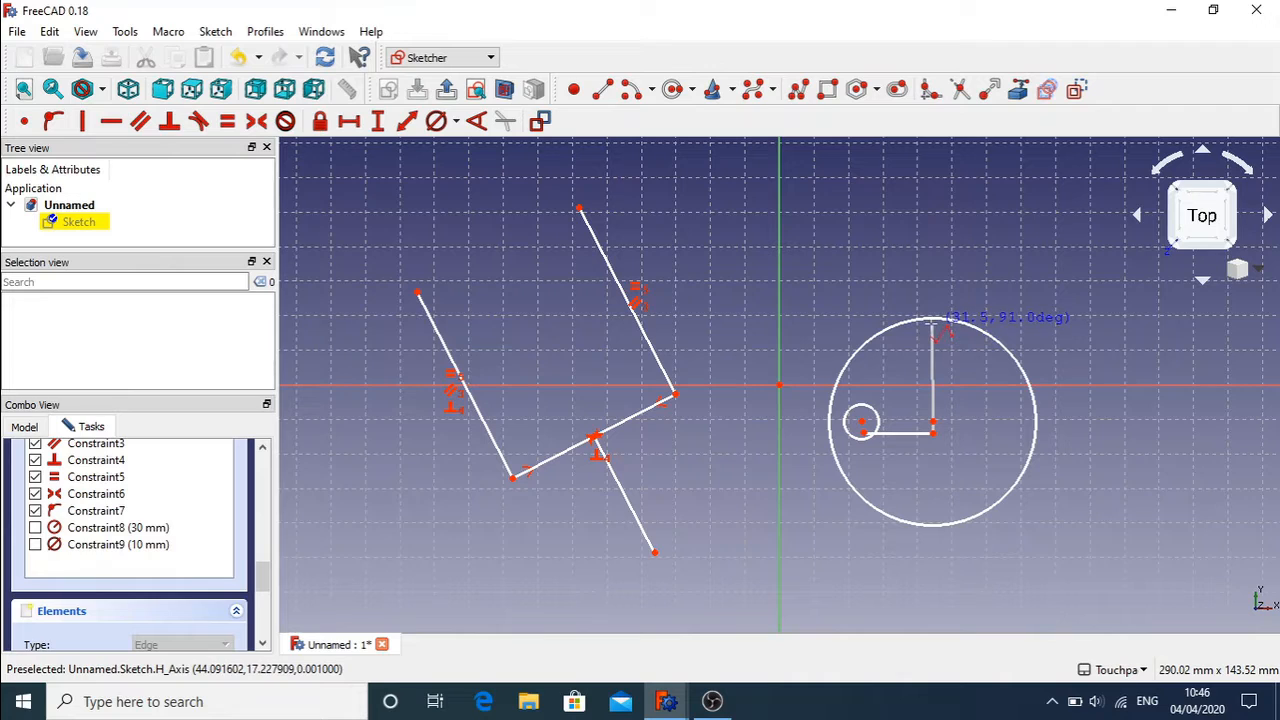
{"action": "left_click", "coordinate": [932, 323]}
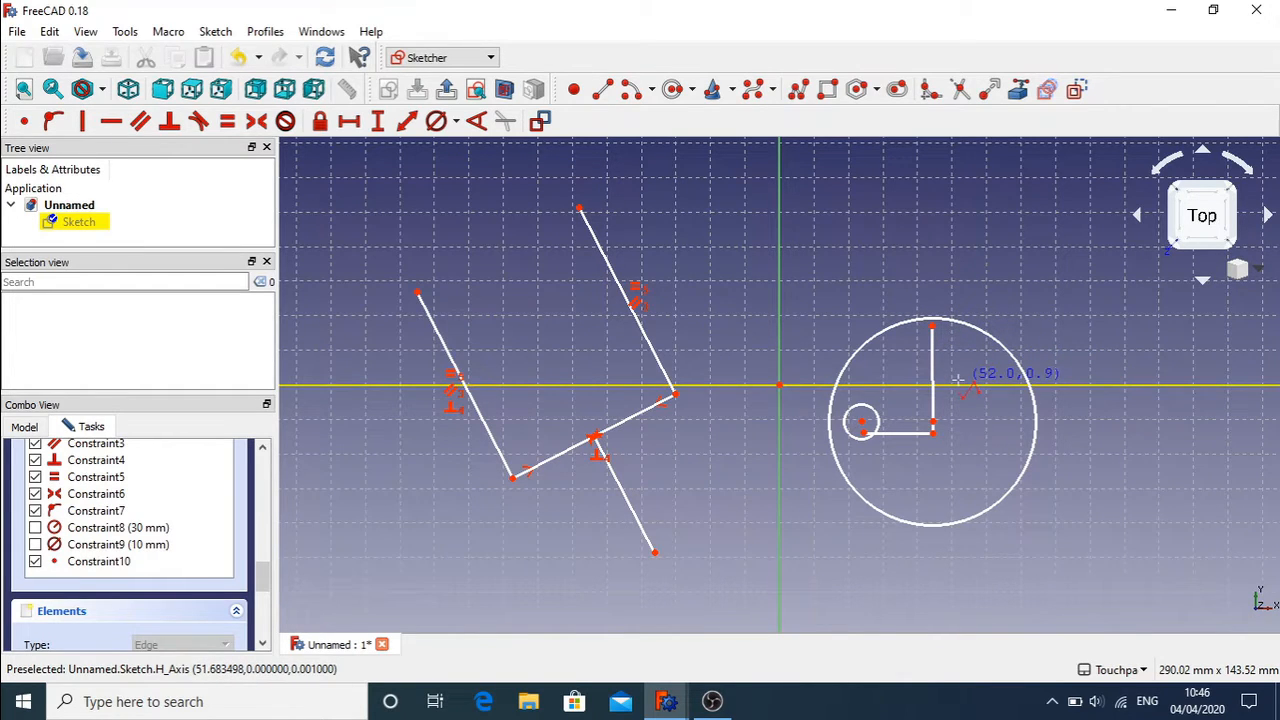
{"action": "key", "text": "Escape"}
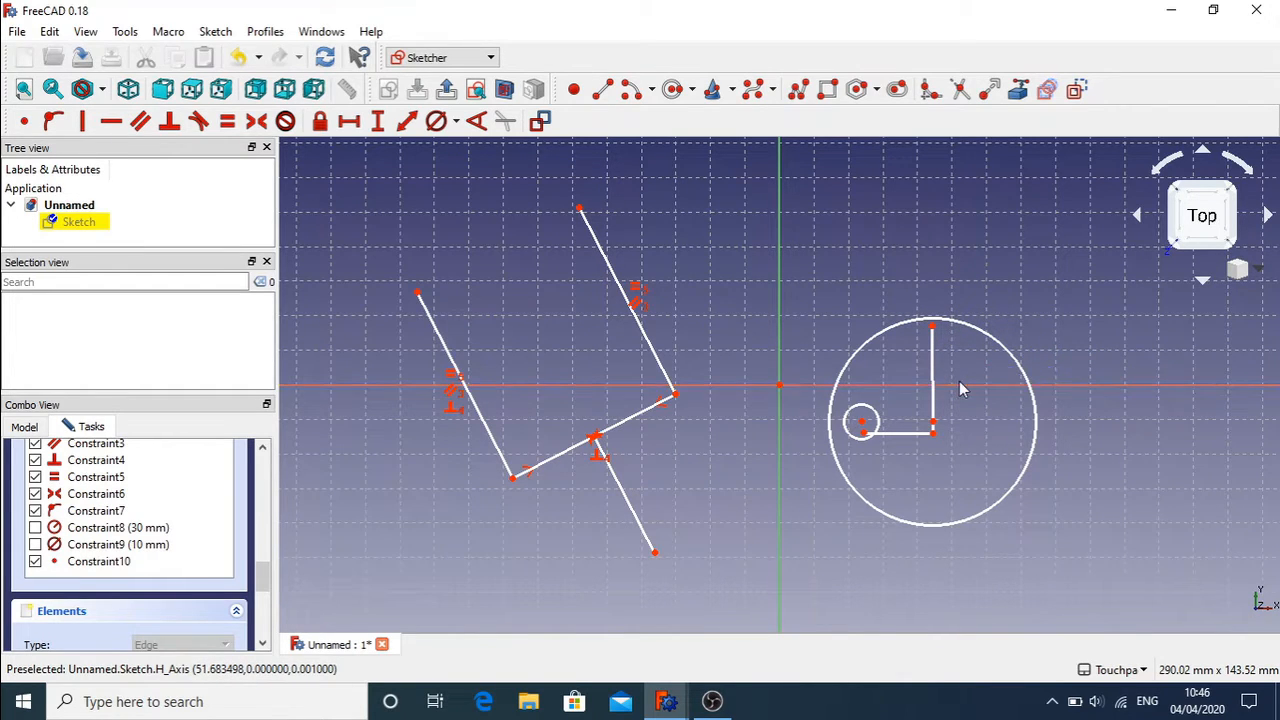
{"action": "left_click", "coordinate": [933, 328]}
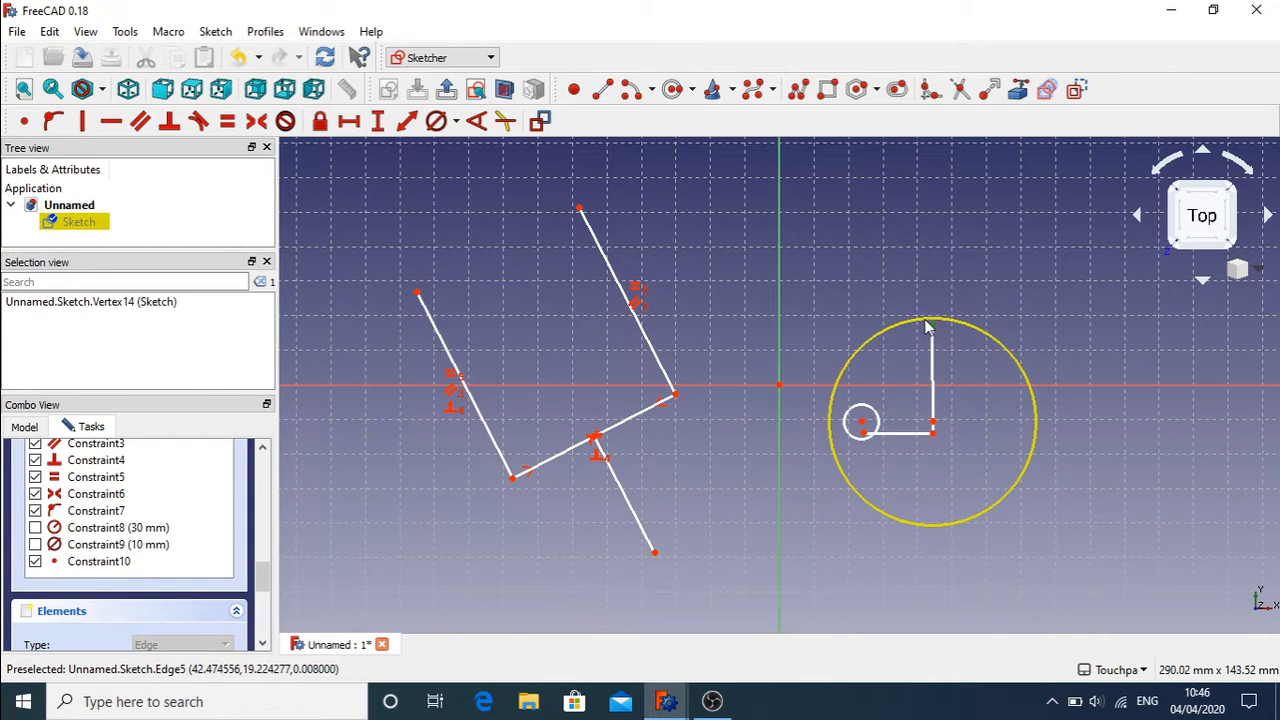
Step: Put the polyline's top end on the large circle and make its start coincident with the small circle's centre
{"action": "left_click", "coordinate": [929, 316]}
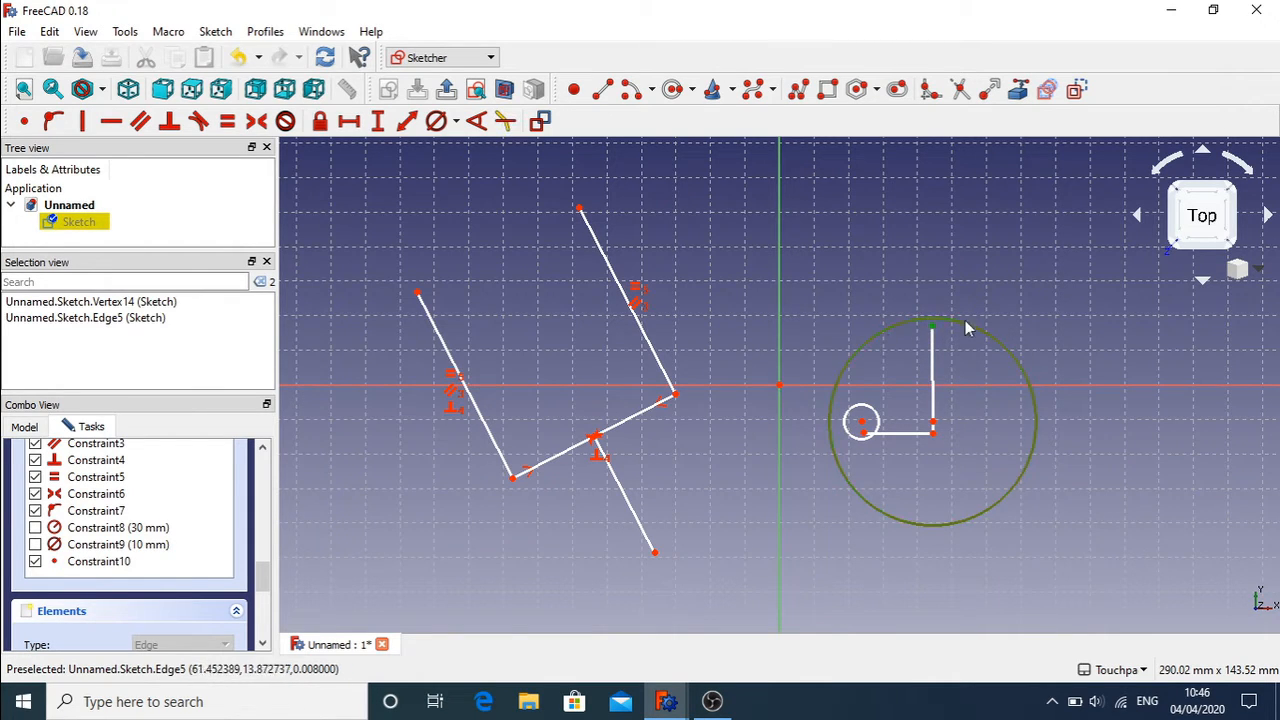
{"action": "left_click", "coordinate": [55, 122]}
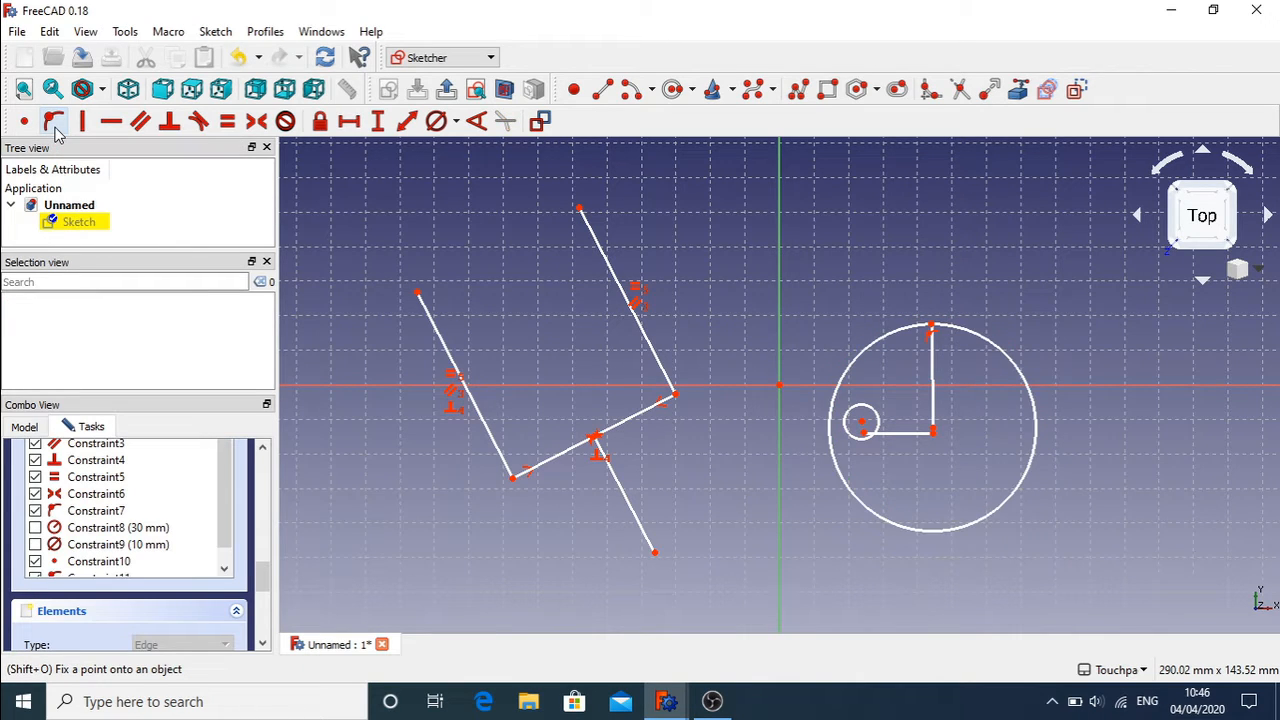
{"action": "left_click", "coordinate": [864, 436]}
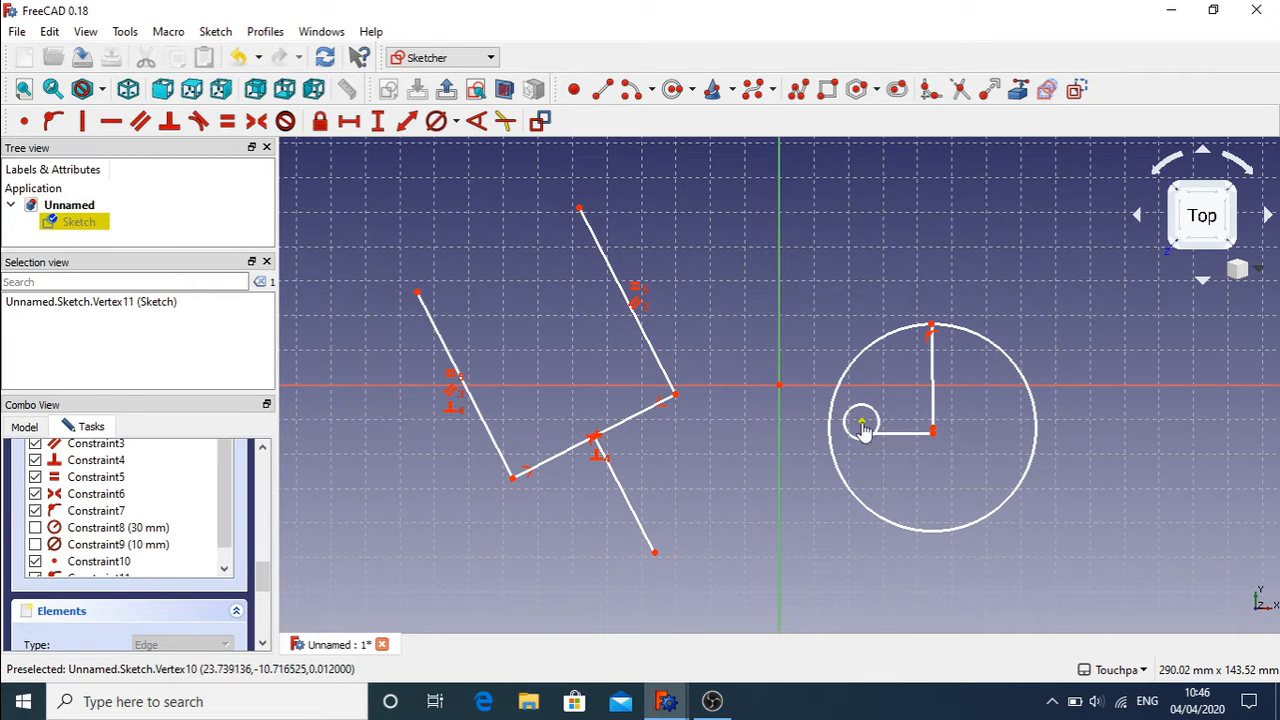
{"action": "left_click", "coordinate": [864, 430]}
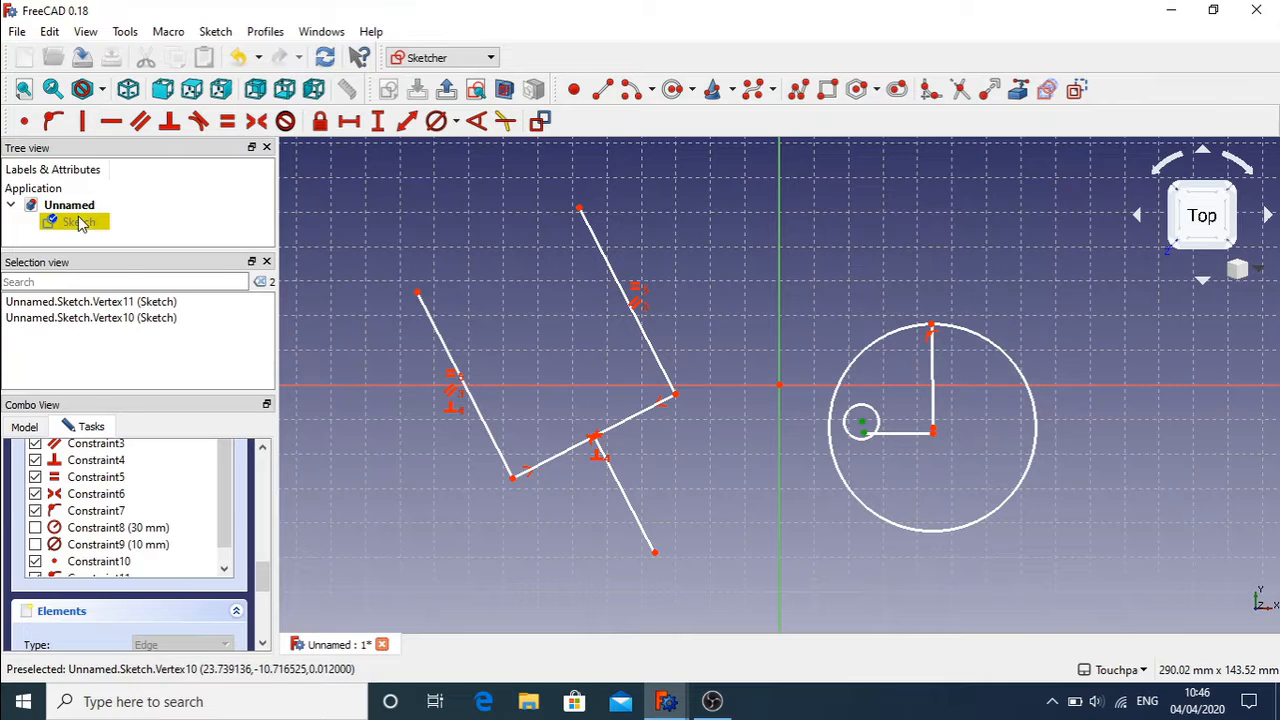
{"action": "left_click", "coordinate": [25, 121]}
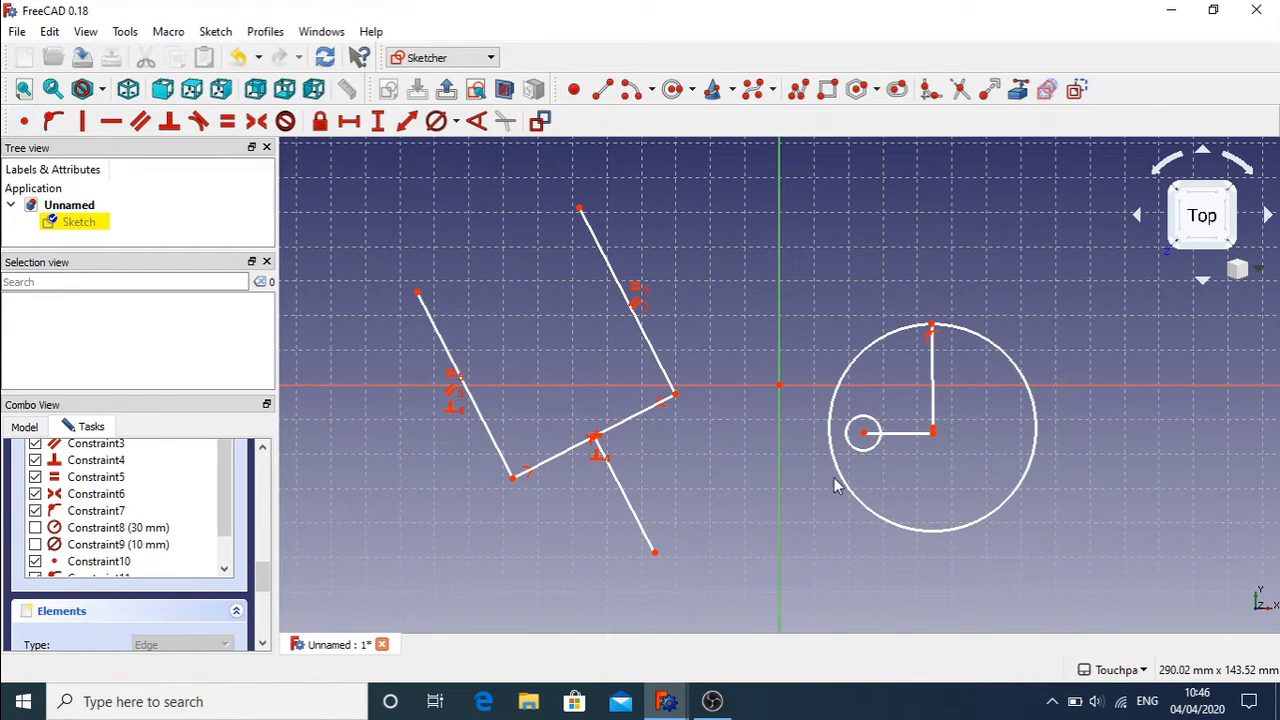
Step: Make the polyline's corner coincide with the large circle's centre and its two segments perpendicular
{"action": "left_click", "coordinate": [932, 433]}
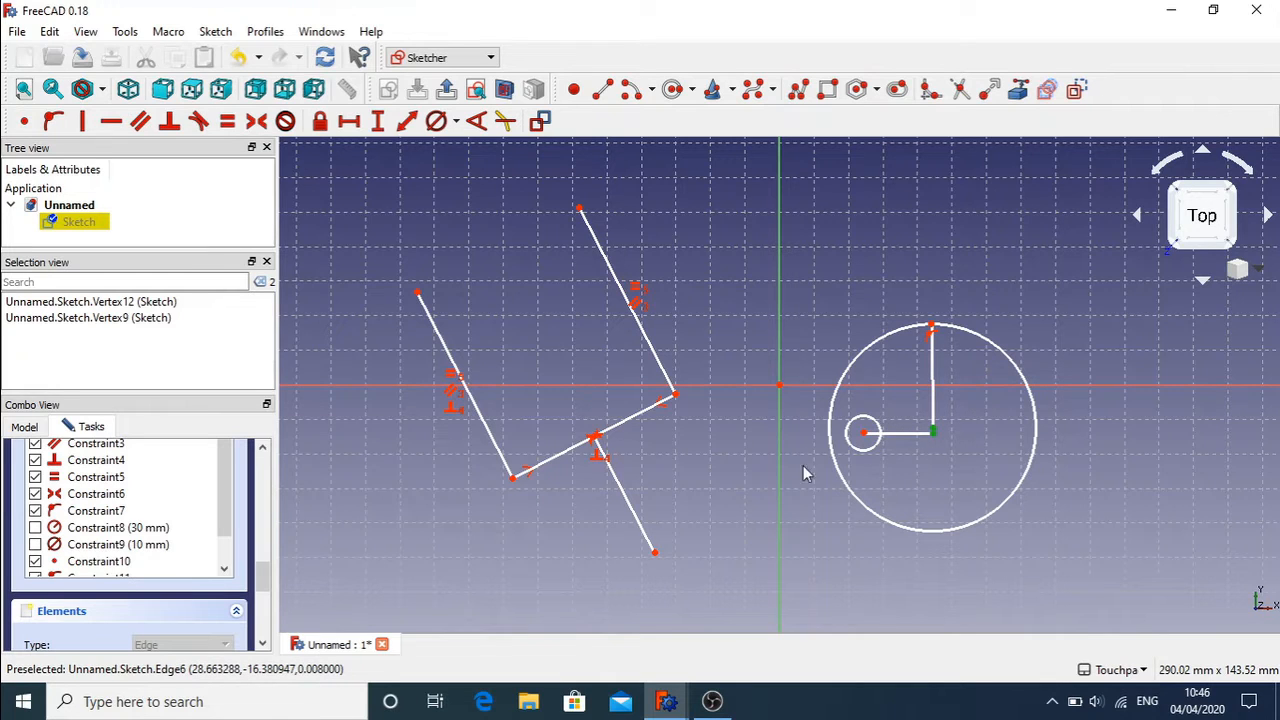
{"action": "left_click", "coordinate": [25, 121]}
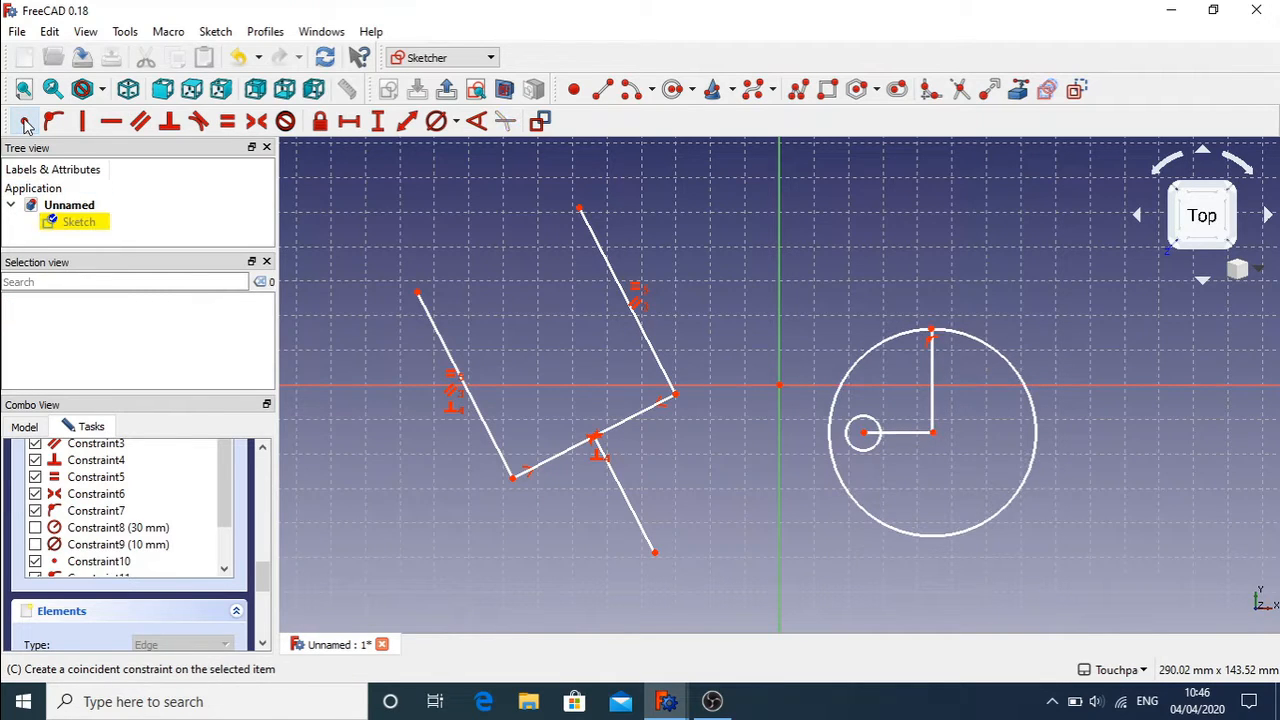
{"action": "left_click", "coordinate": [926, 428]}
{"action": "left_click", "coordinate": [933, 414]}
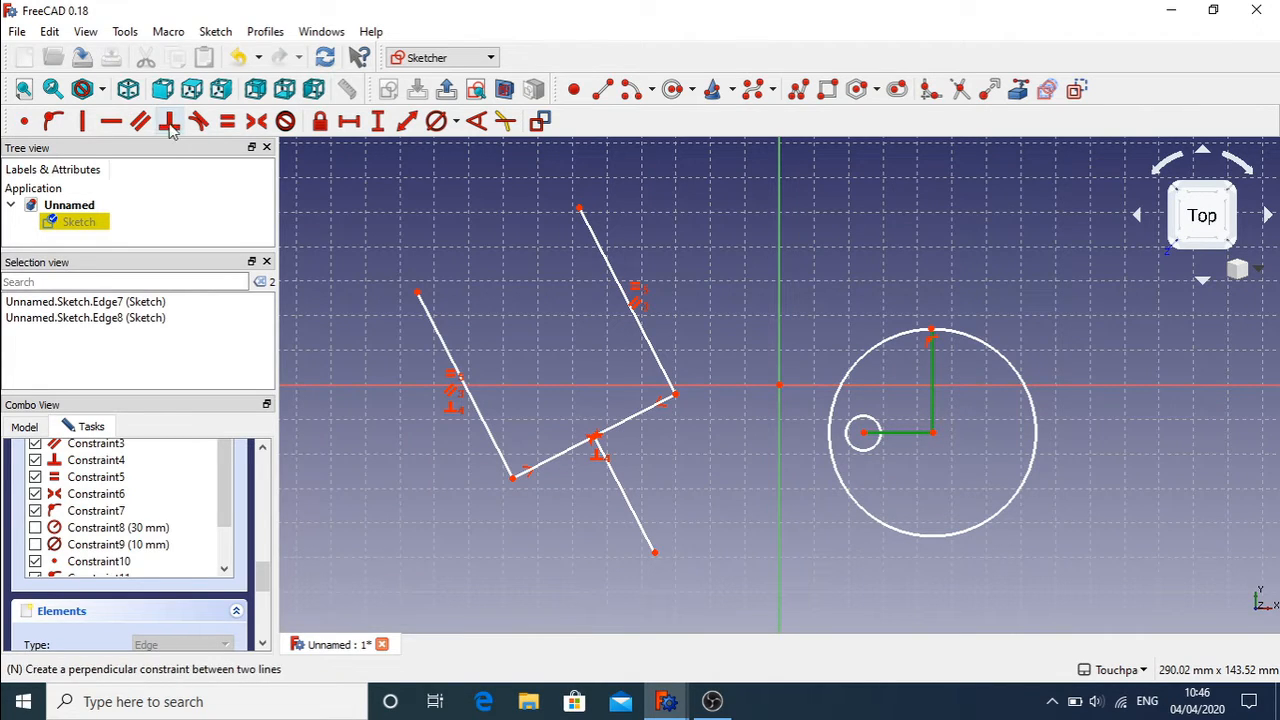
{"action": "left_click", "coordinate": [169, 122]}
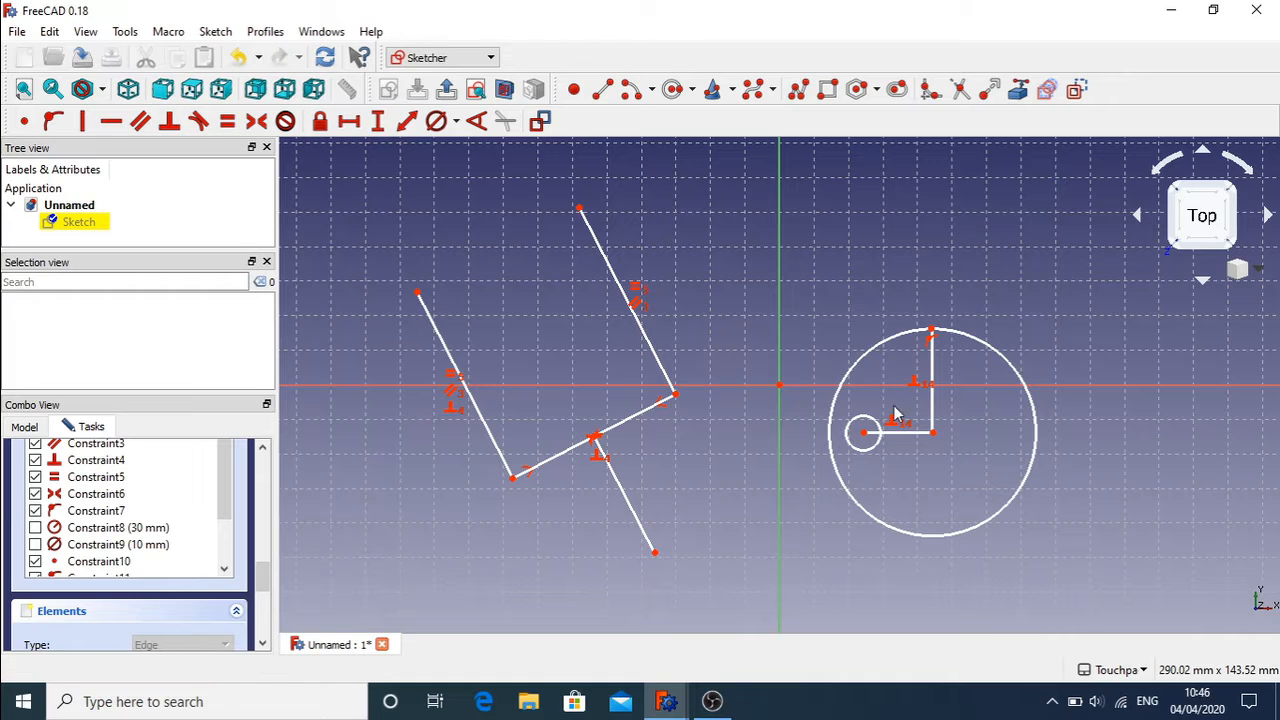
Step: Set a 20 mm distance constraint between the small and large circle centres
{"action": "mouse_move", "coordinate": [863, 432]}
{"action": "left_mouse_down"}
{"action": "mouse_move", "coordinate": [868, 465]}
{"action": "mouse_move", "coordinate": [934, 563]}
{"action": "mouse_move", "coordinate": [762, 444]}
{"action": "mouse_move", "coordinate": [851, 420]}
{"action": "mouse_move", "coordinate": [874, 466]}
{"action": "mouse_move", "coordinate": [940, 486]}
{"action": "mouse_move", "coordinate": [880, 457]}
{"action": "mouse_move", "coordinate": [851, 409]}
{"action": "mouse_move", "coordinate": [893, 478]}
{"action": "mouse_move", "coordinate": [851, 400]}
{"action": "mouse_move", "coordinate": [860, 440]}
{"action": "left_mouse_up"}
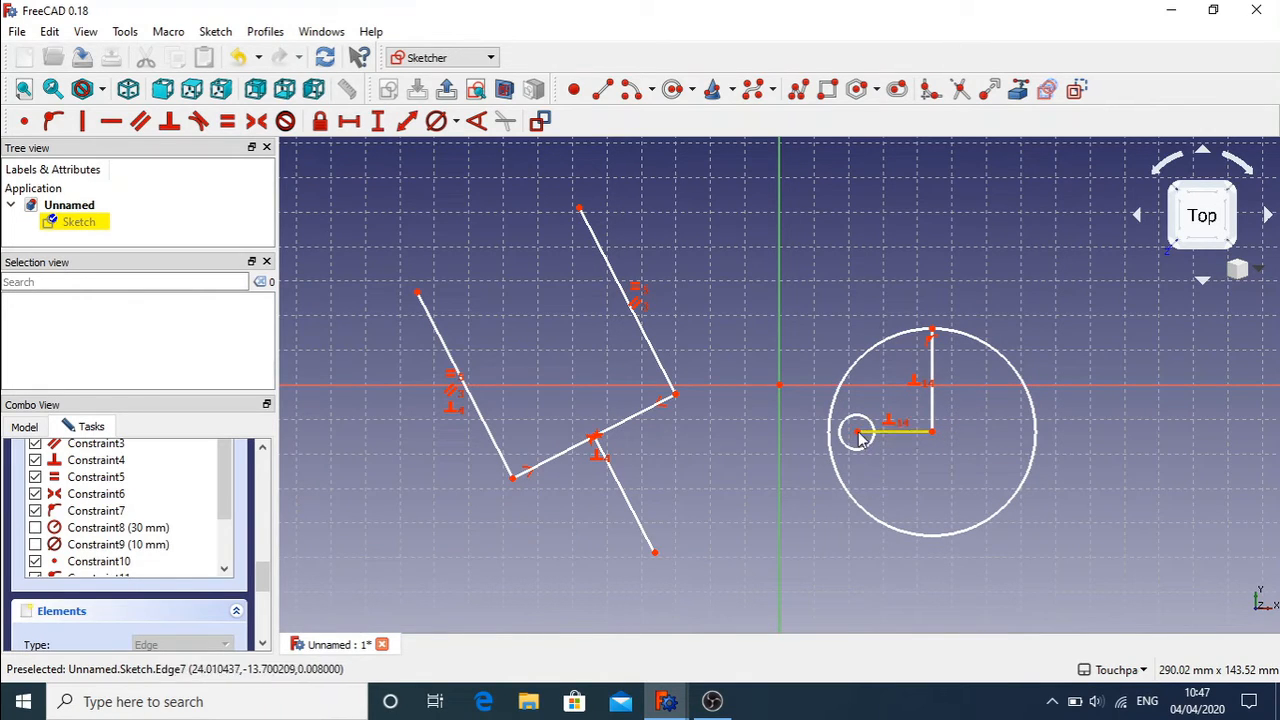
{"action": "left_click_drag", "start_coordinate": [856, 431], "coordinate": [863, 434]}
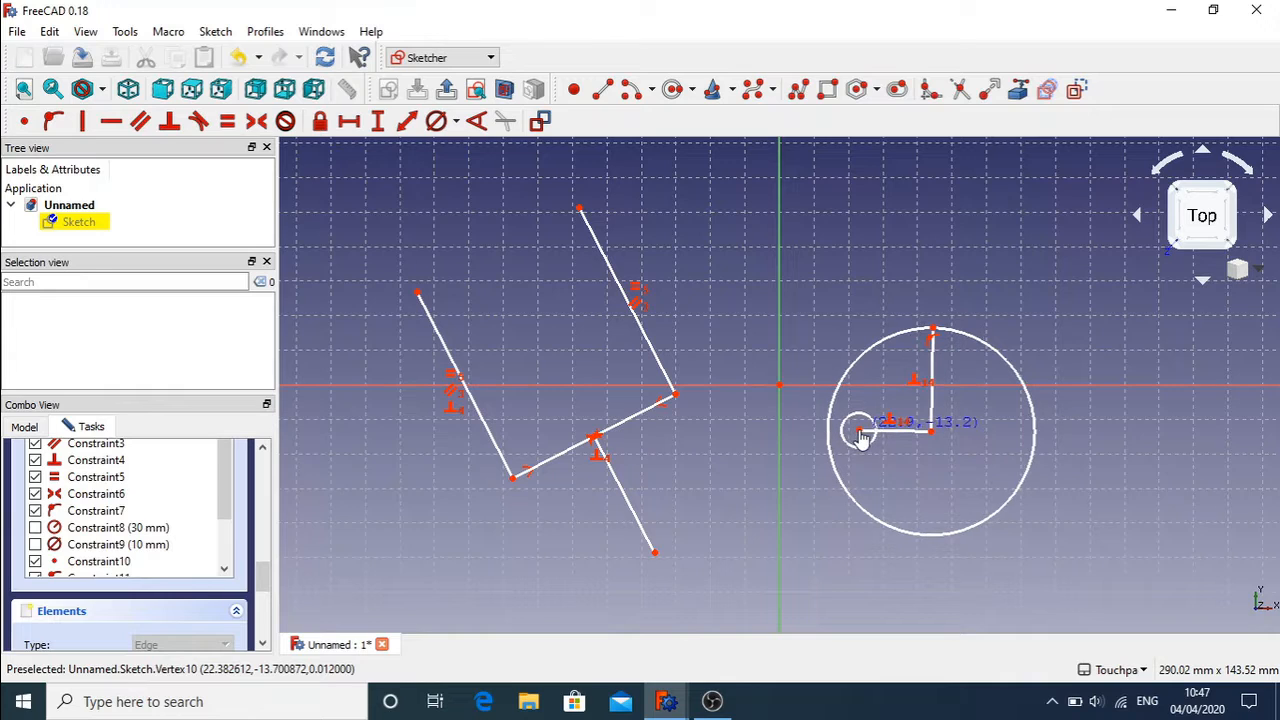
{"action": "left_click", "coordinate": [862, 434]}
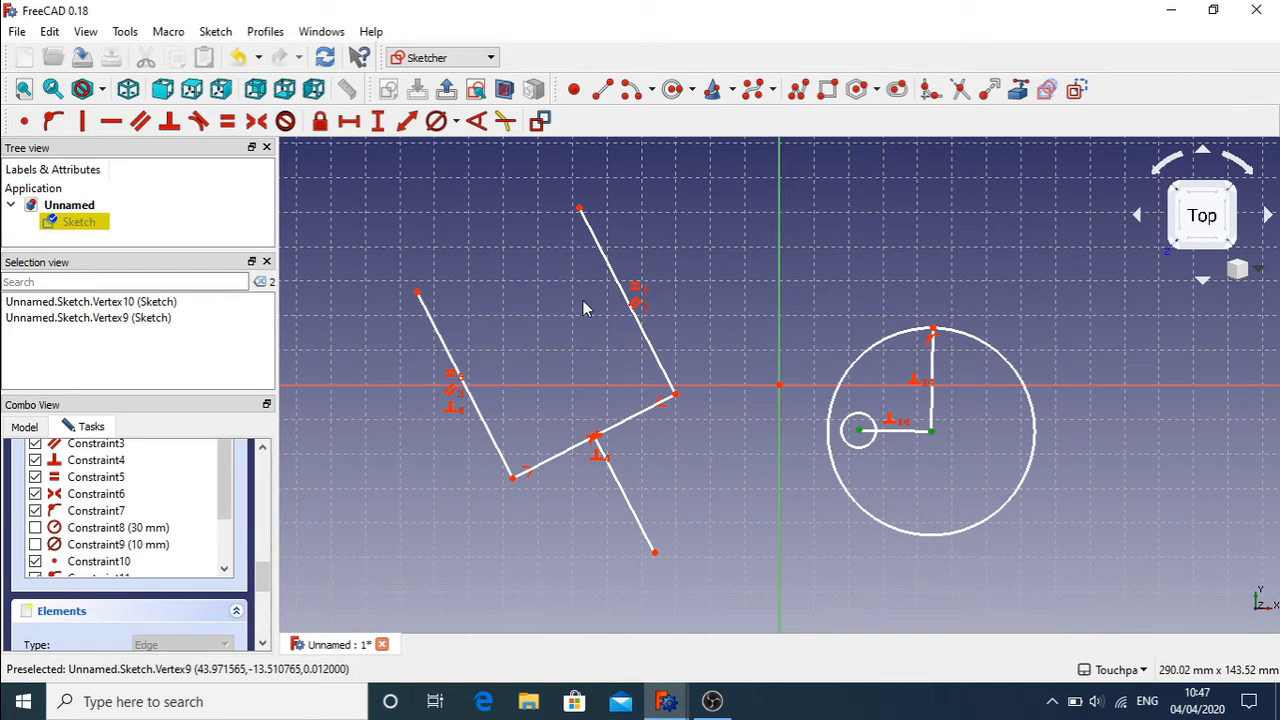
{"action": "left_click", "coordinate": [400, 130]}
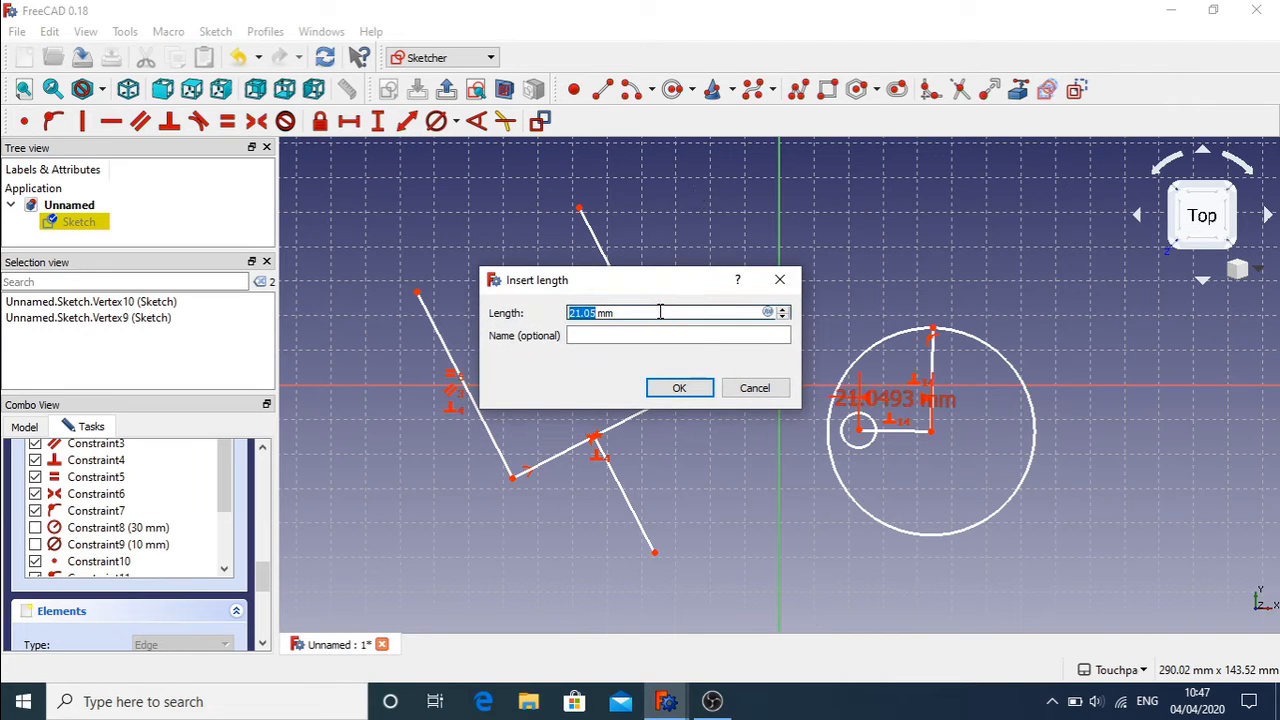
{"action": "key", "text": "Return"}
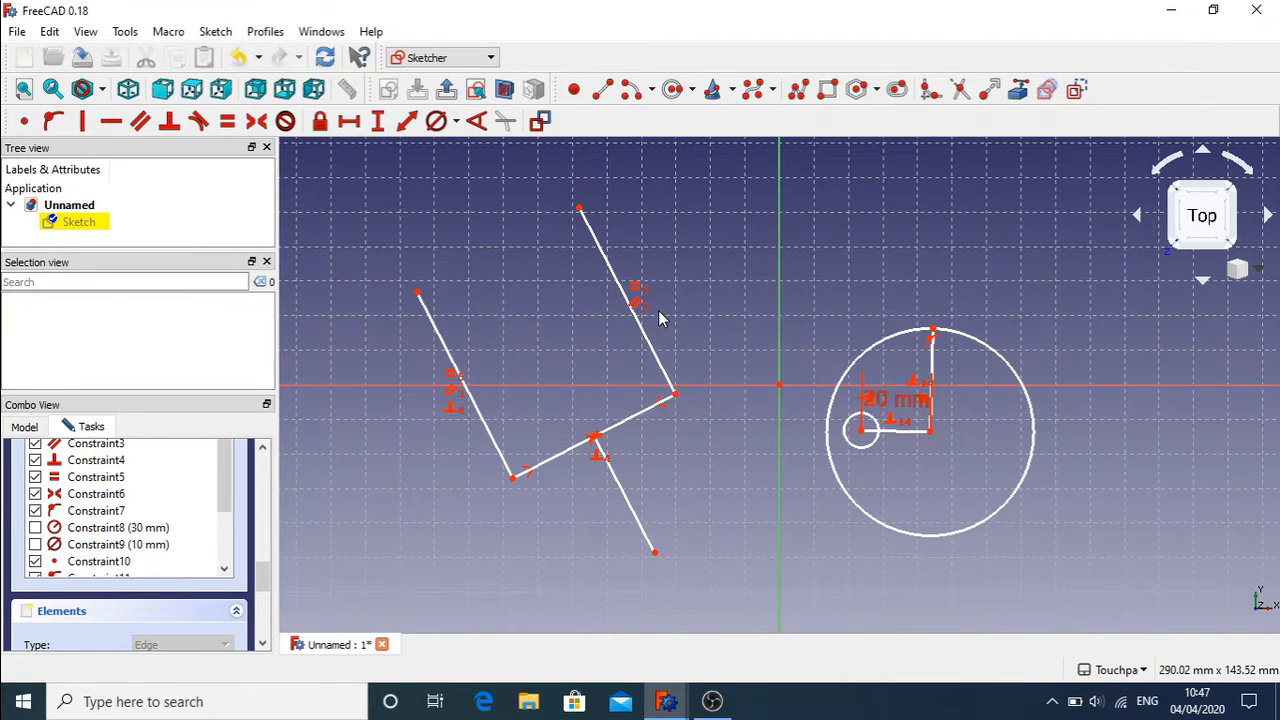
Step: Shift the circle assembly right and select the 20 mm Constraint15 dimension
{"action": "left_click_drag", "start_coordinate": [858, 432], "coordinate": [903, 427]}
{"action": "left_click", "coordinate": [929, 397]}
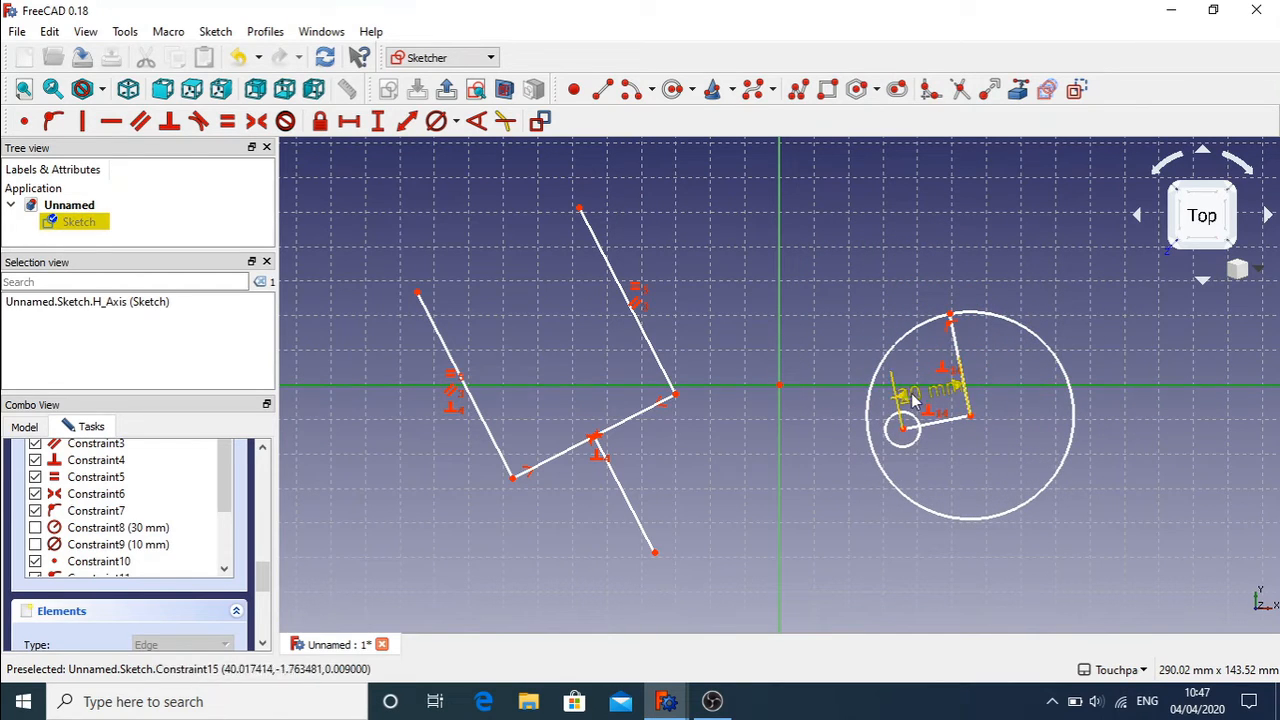
{"action": "left_click", "coordinate": [827, 352]}
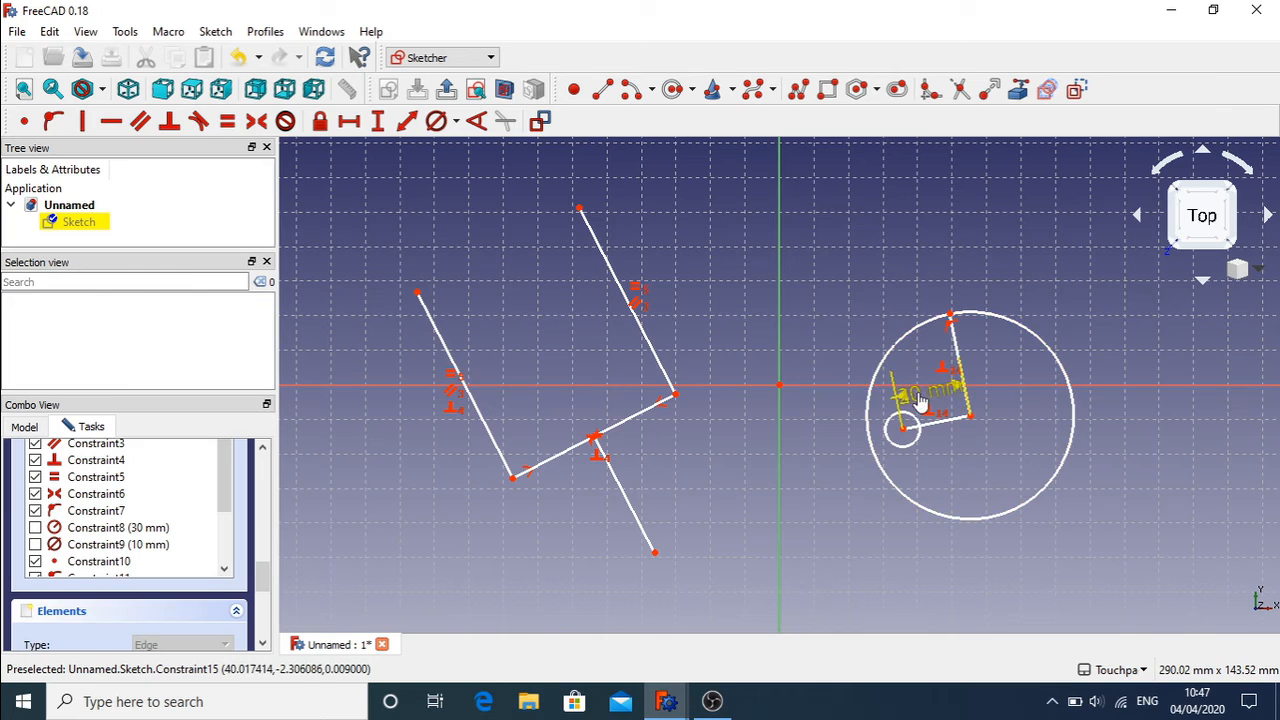
{"action": "left_click", "coordinate": [908, 393]}
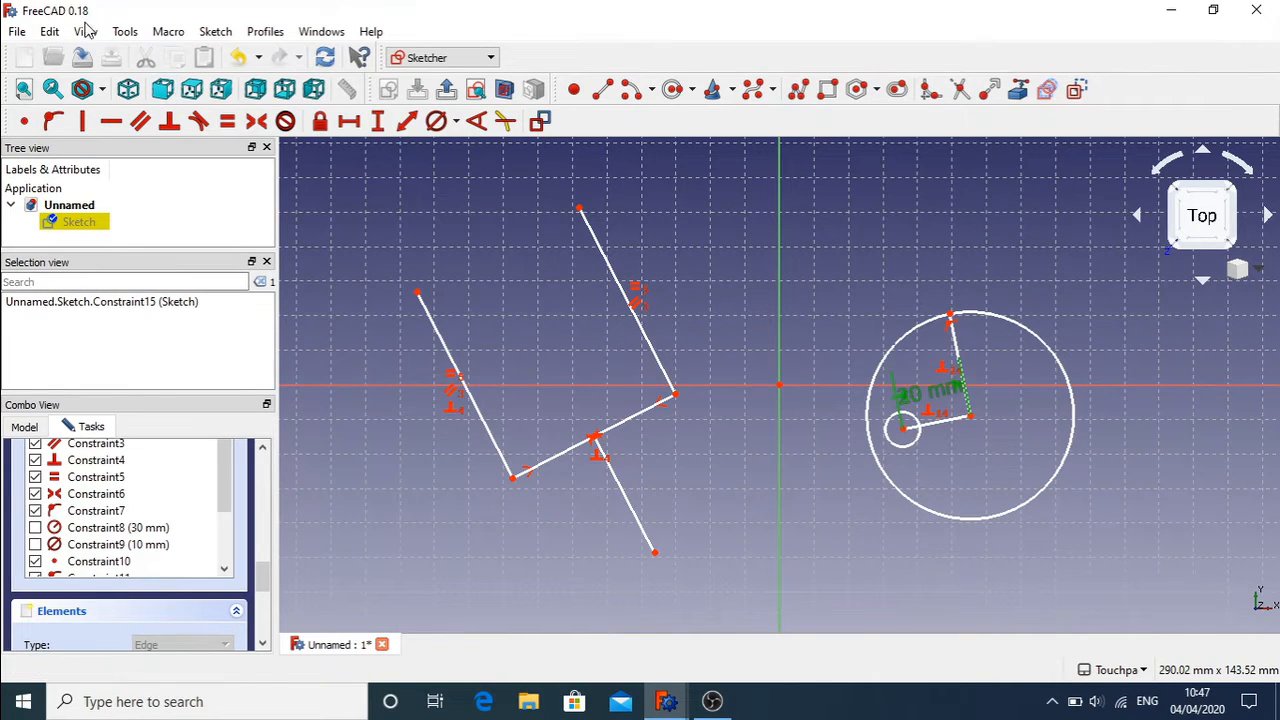
Step: Hide Constraint15 in the constraint list and drag the circles toward the sketch origin
{"action": "left_click", "coordinate": [125, 32]}
{"action": "mouse_move", "coordinate": [85, 32]}
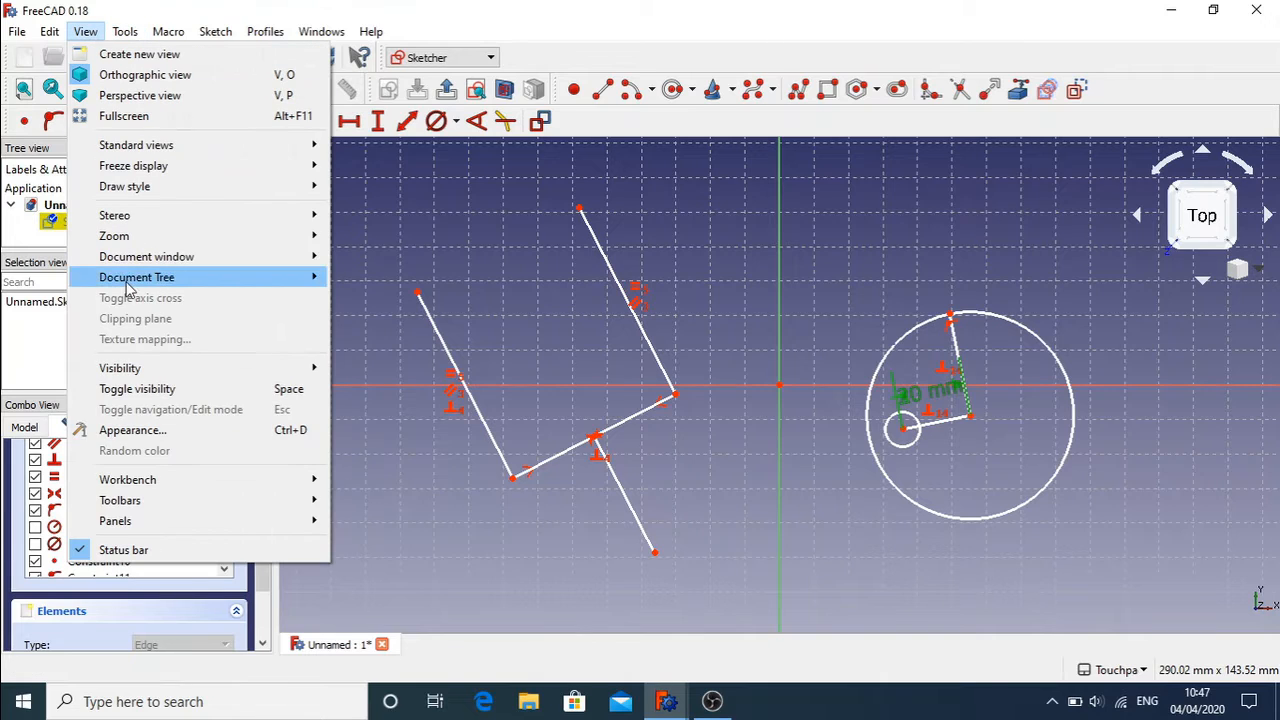
{"action": "mouse_move", "coordinate": [176, 521]}
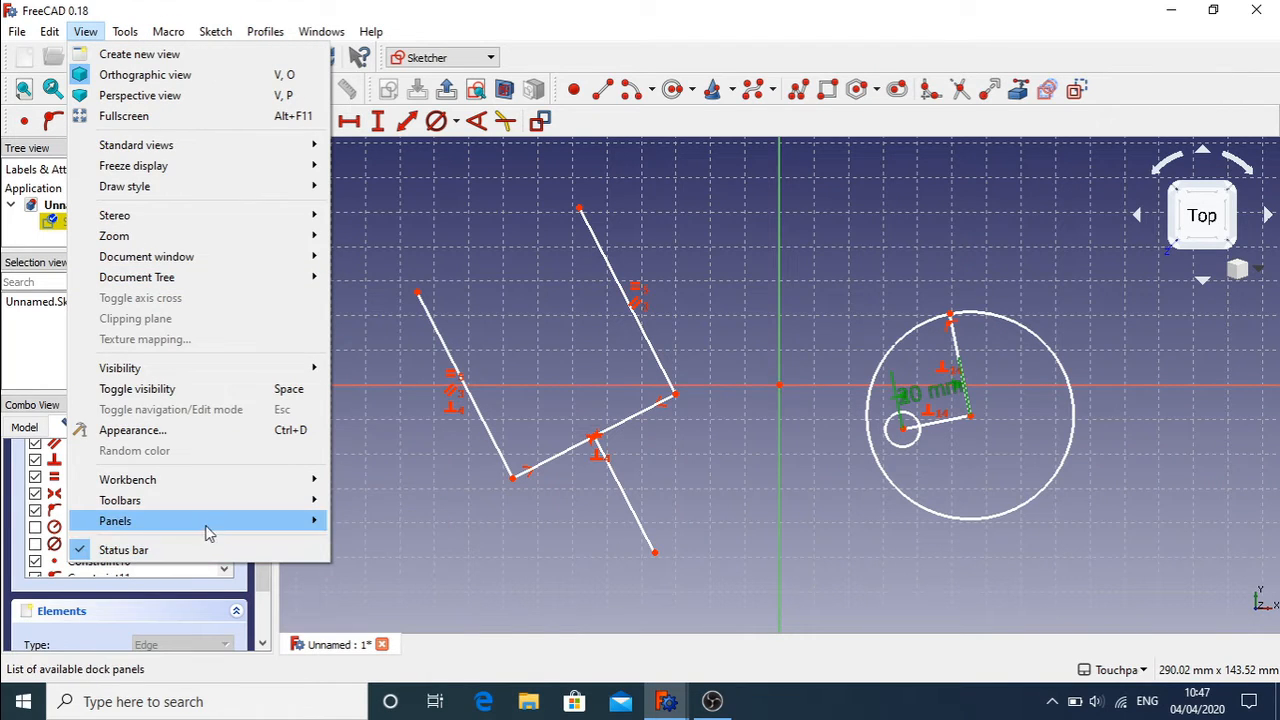
{"action": "left_click", "coordinate": [44, 332]}
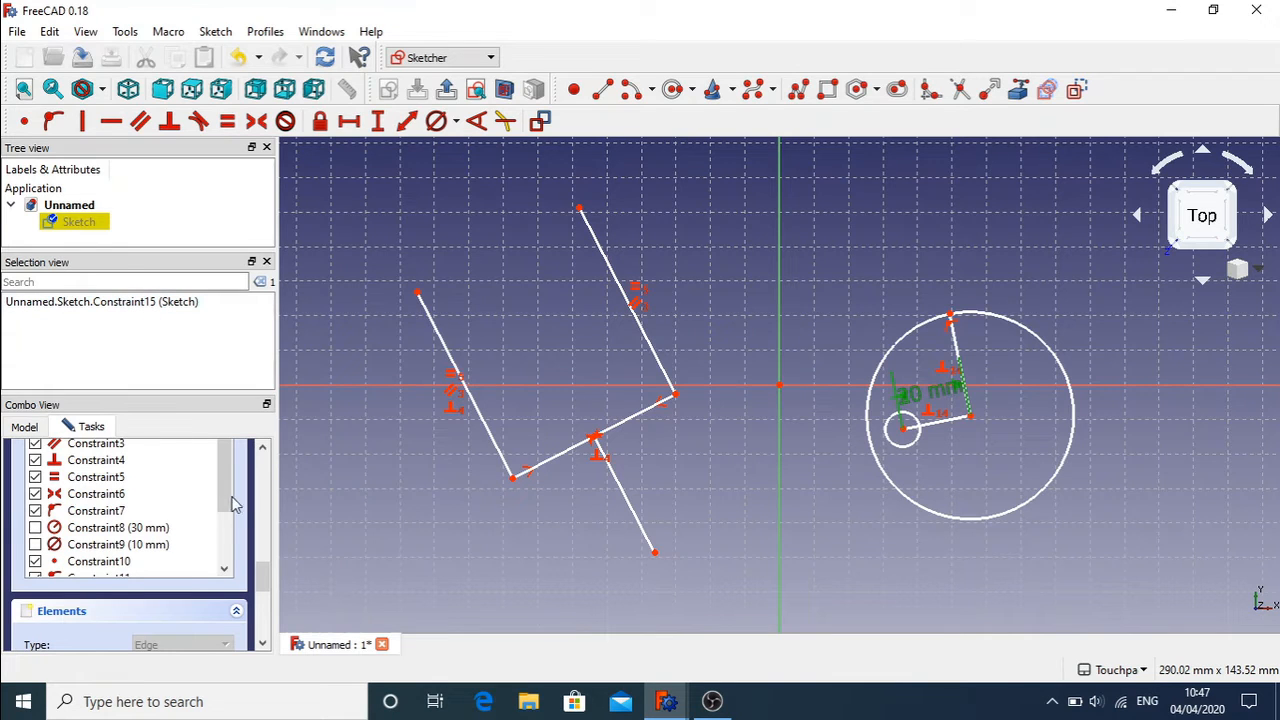
{"action": "left_click_drag", "start_coordinate": [226, 497], "coordinate": [225, 564]}
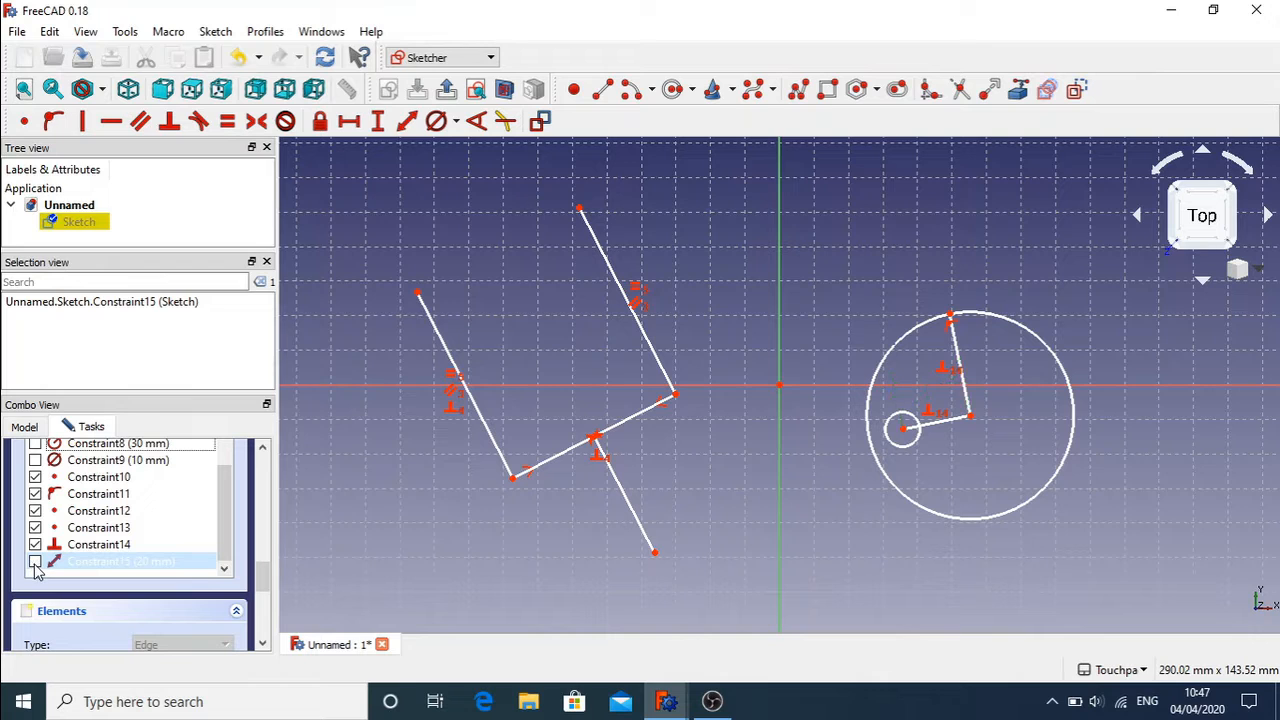
{"action": "left_click_drag", "start_coordinate": [903, 429], "coordinate": [812, 402]}
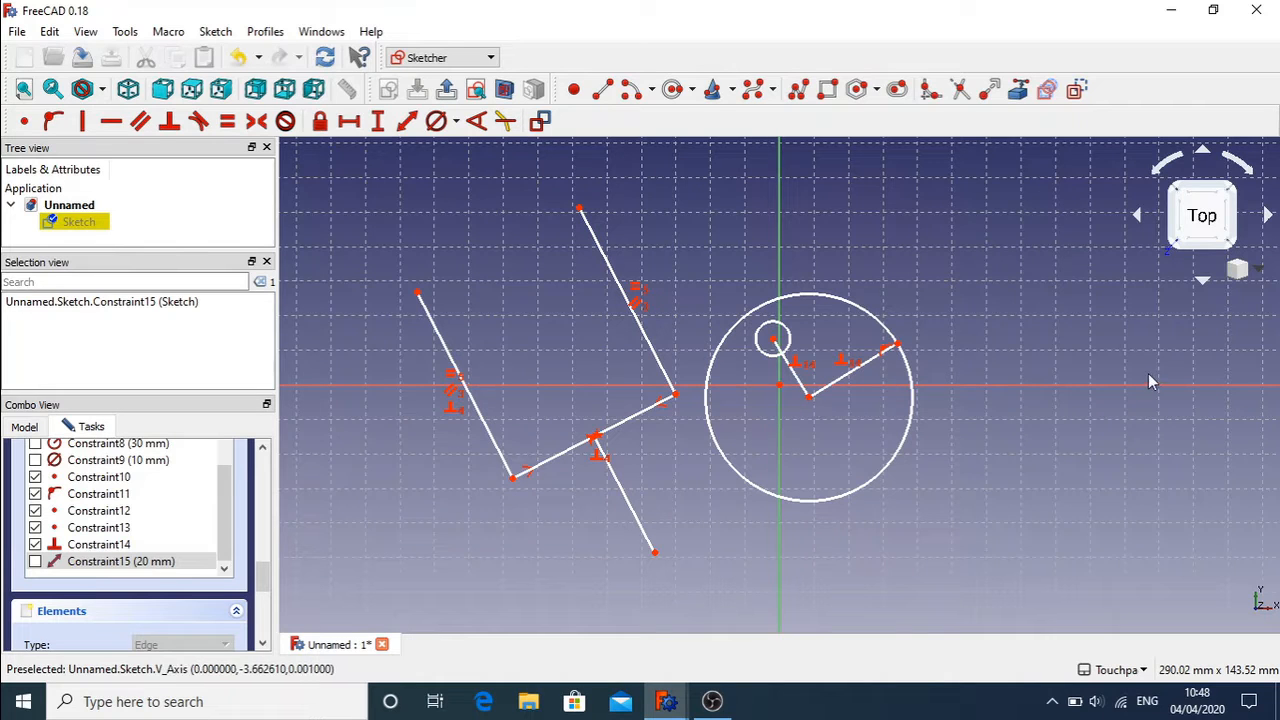
Step: Make the large circle's centre coincident with the sketch origin
{"action": "left_click", "coordinate": [809, 398]}
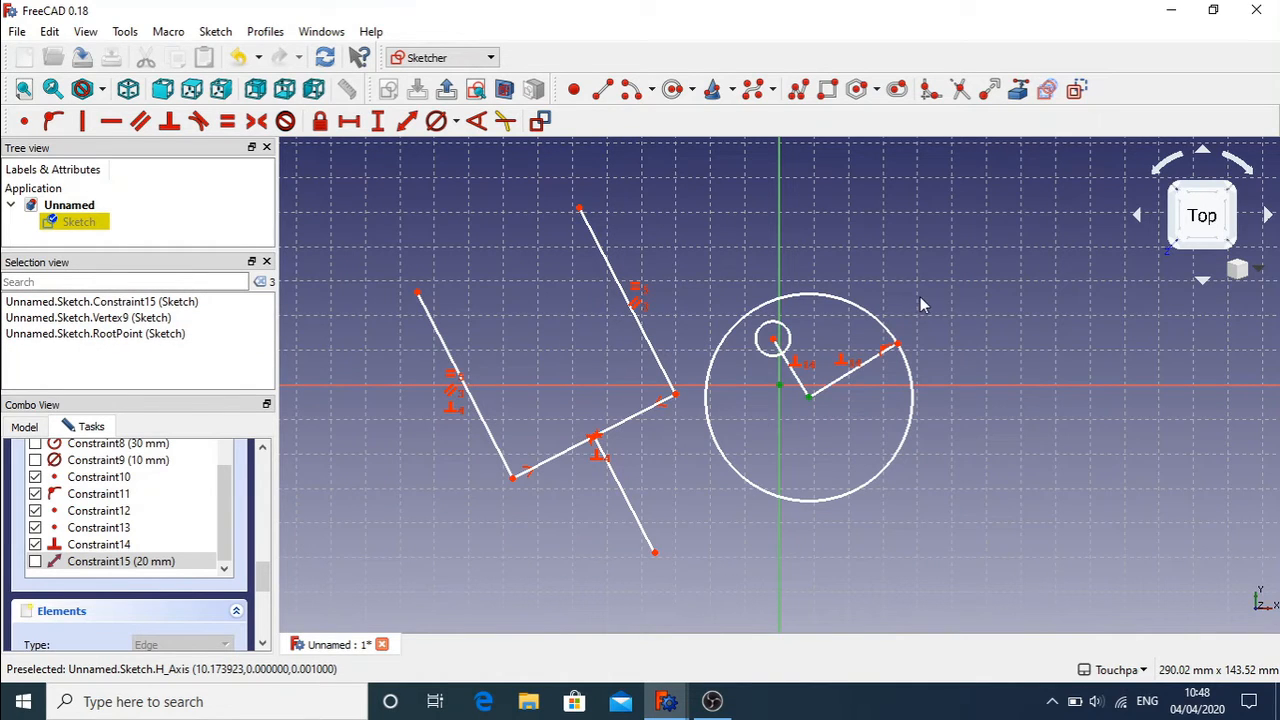
{"action": "left_click", "coordinate": [969, 340]}
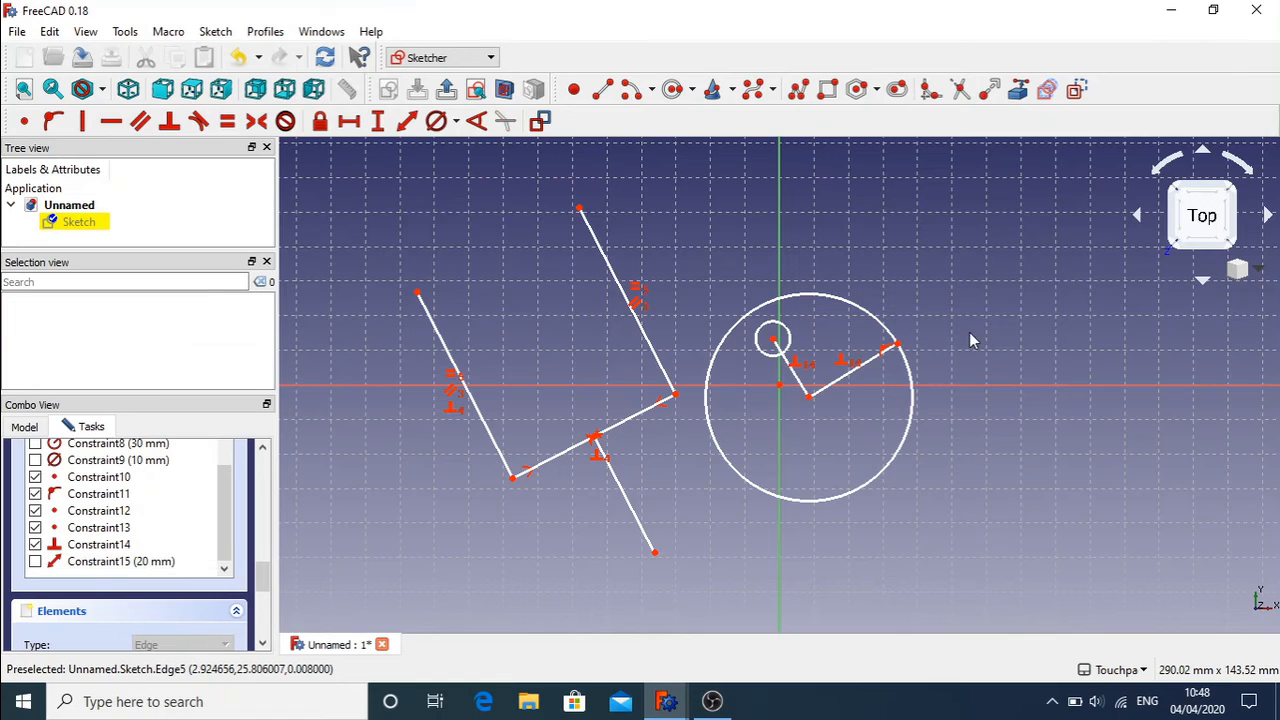
{"action": "left_click", "coordinate": [811, 399]}
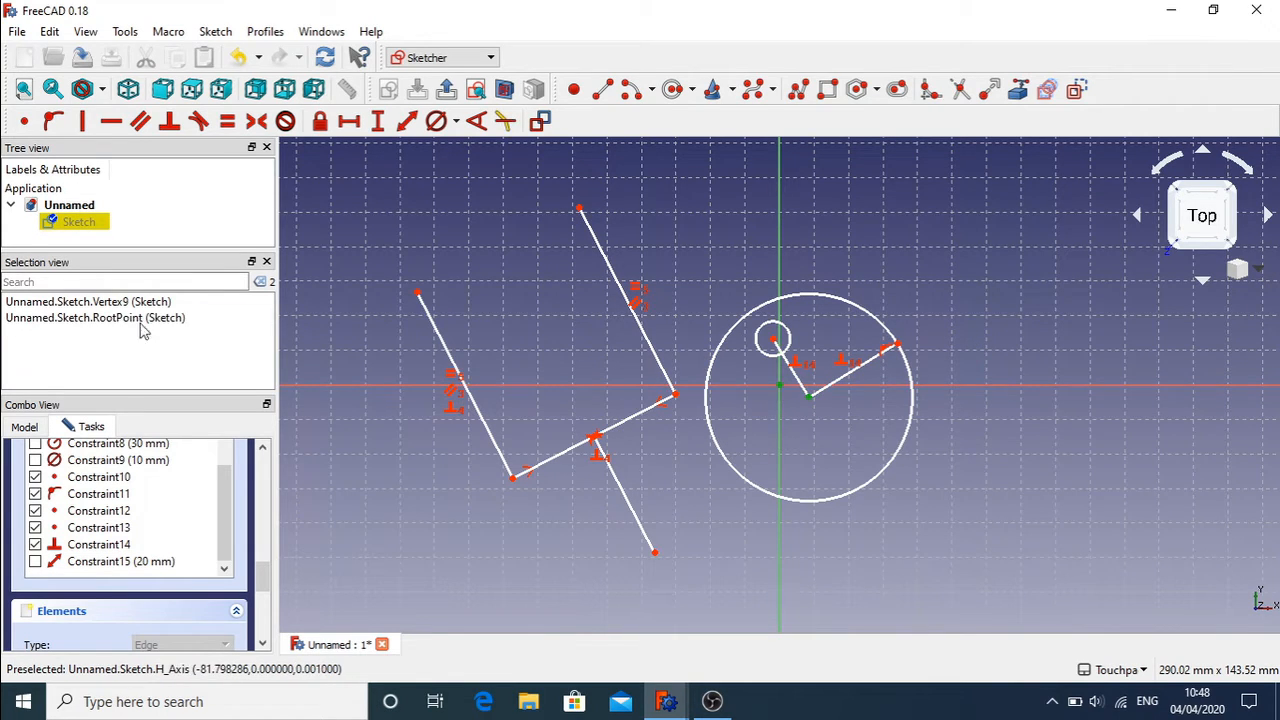
{"action": "left_click", "coordinate": [24, 121]}
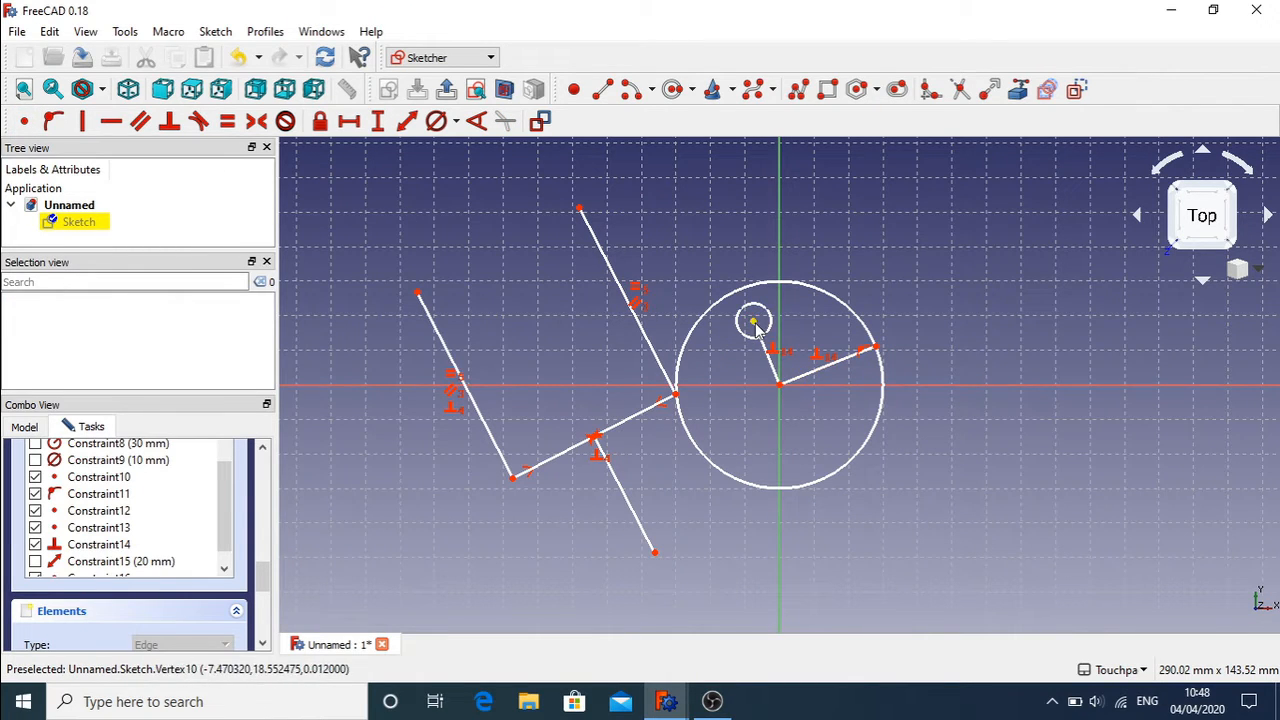
Step: Swing the small circle inside the large circle and reposition the line chain's corner and free endpoint
{"action": "left_click_drag", "start_coordinate": [753, 330], "coordinate": [828, 336]}
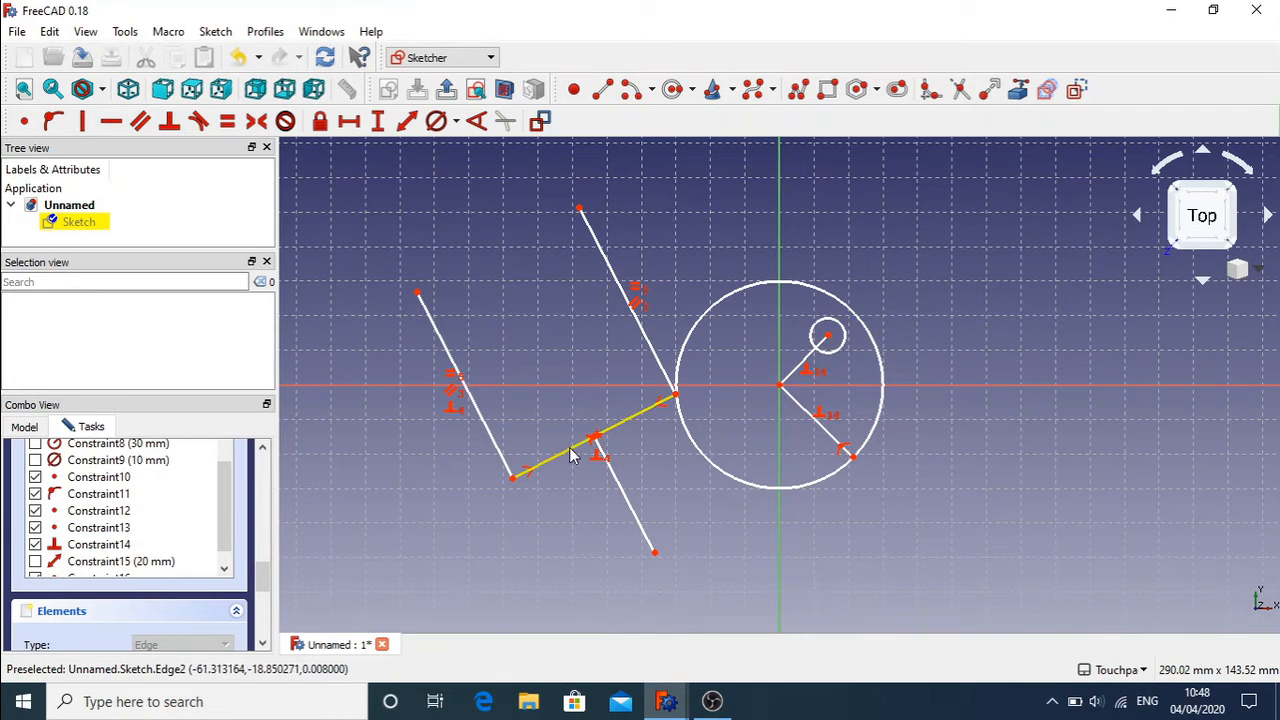
{"action": "left_click_drag", "start_coordinate": [595, 445], "coordinate": [494, 410]}
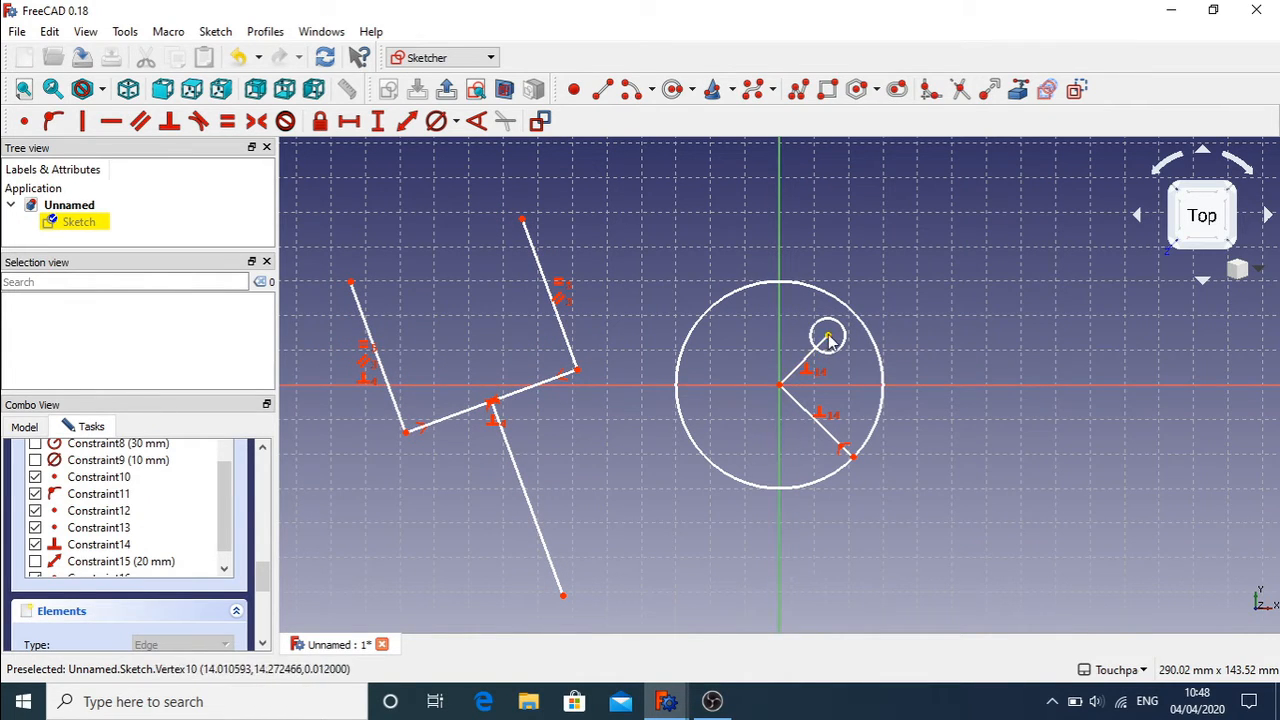
{"action": "left_click_drag", "start_coordinate": [828, 340], "coordinate": [730, 368]}
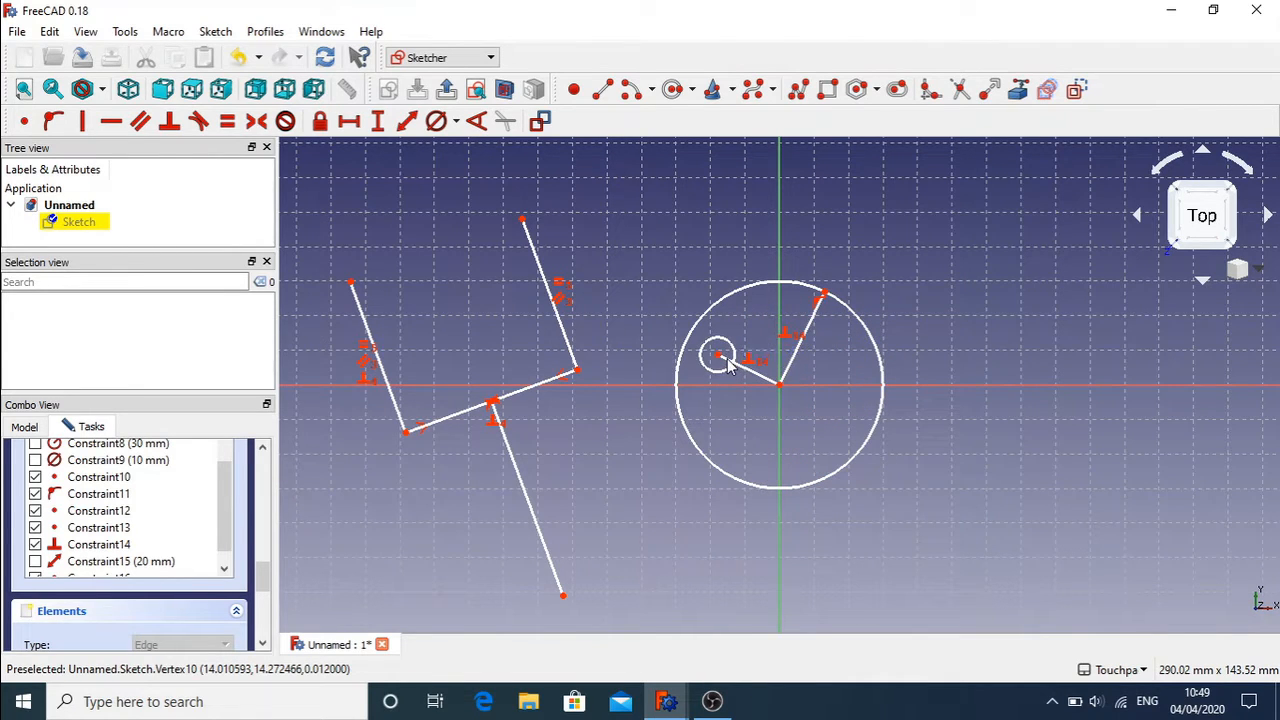
{"action": "left_click_drag", "start_coordinate": [563, 603], "coordinate": [705, 403]}
{"action": "left_click", "coordinate": [703, 394]}
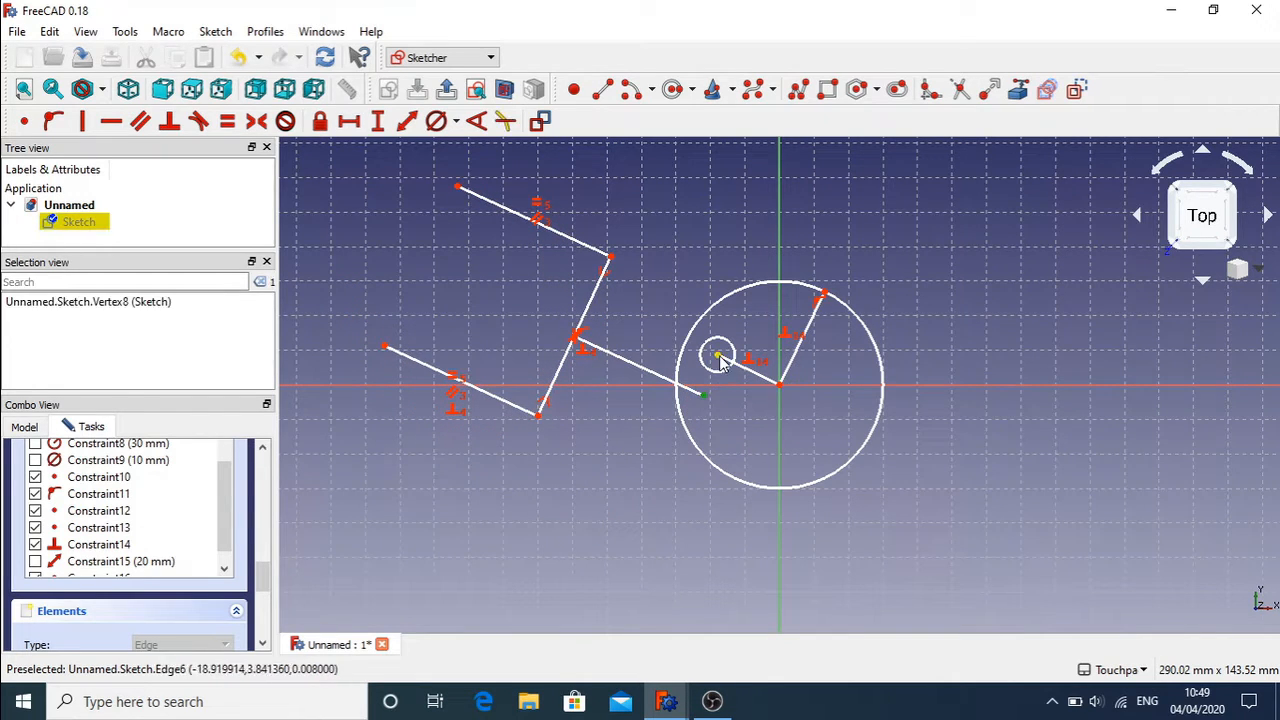
Step: Make the chain's free end coincident with the small circle's centre, then drag the linkage into a new position
{"action": "left_click", "coordinate": [24, 121]}
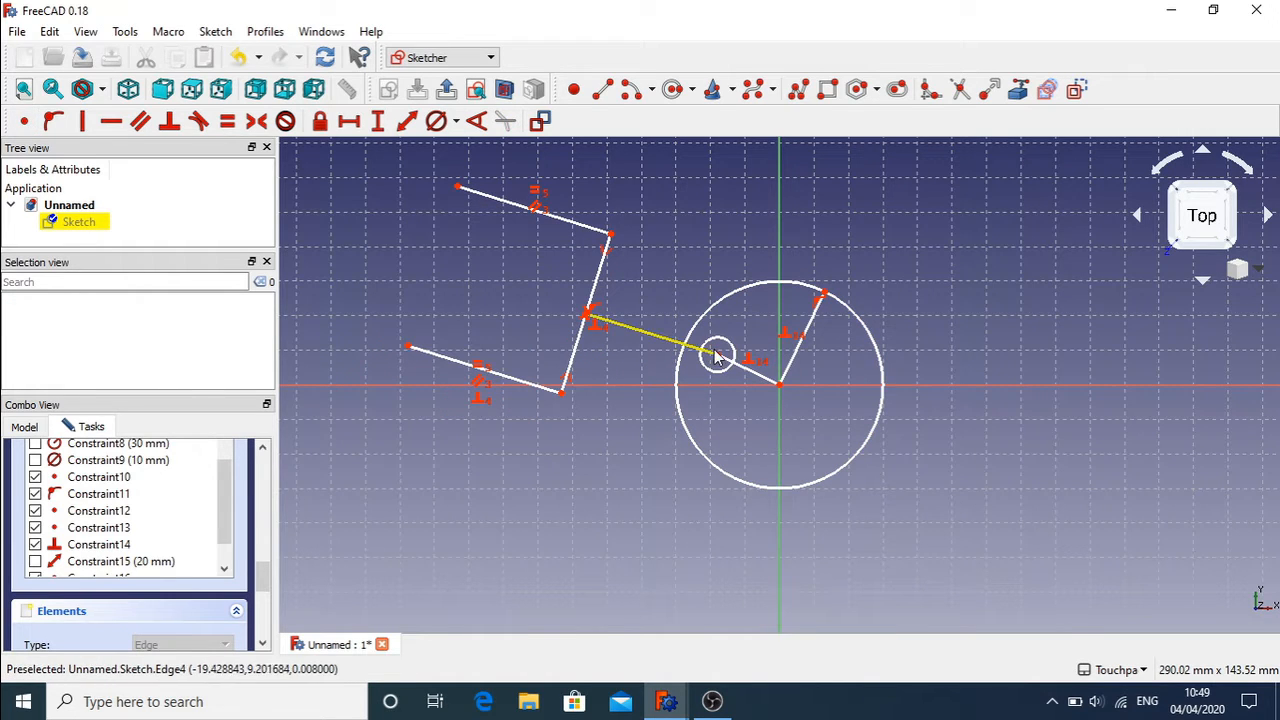
{"action": "mouse_move", "coordinate": [714, 350]}
{"action": "left_mouse_down"}
{"action": "mouse_move", "coordinate": [763, 314]}
{"action": "mouse_move", "coordinate": [864, 316]}
{"action": "mouse_move", "coordinate": [852, 382]}
{"action": "mouse_move", "coordinate": [800, 442]}
{"action": "mouse_move", "coordinate": [735, 352]}
{"action": "mouse_move", "coordinate": [790, 320]}
{"action": "mouse_move", "coordinate": [835, 337]}
{"action": "mouse_move", "coordinate": [850, 371]}
{"action": "mouse_move", "coordinate": [831, 420]}
{"action": "mouse_move", "coordinate": [741, 403]}
{"action": "mouse_move", "coordinate": [738, 340]}
{"action": "mouse_move", "coordinate": [766, 323]}
{"action": "mouse_move", "coordinate": [820, 320]}
{"action": "mouse_move", "coordinate": [858, 365]}
{"action": "mouse_move", "coordinate": [770, 420]}
{"action": "mouse_move", "coordinate": [771, 329]}
{"action": "mouse_move", "coordinate": [927, 369]}
{"action": "mouse_move", "coordinate": [876, 373]}
{"action": "mouse_move", "coordinate": [826, 436]}
{"action": "mouse_move", "coordinate": [758, 430]}
{"action": "mouse_move", "coordinate": [797, 449]}
{"action": "mouse_move", "coordinate": [747, 457]}
{"action": "mouse_move", "coordinate": [769, 458]}
{"action": "mouse_move", "coordinate": [700, 393]}
{"action": "left_mouse_up"}
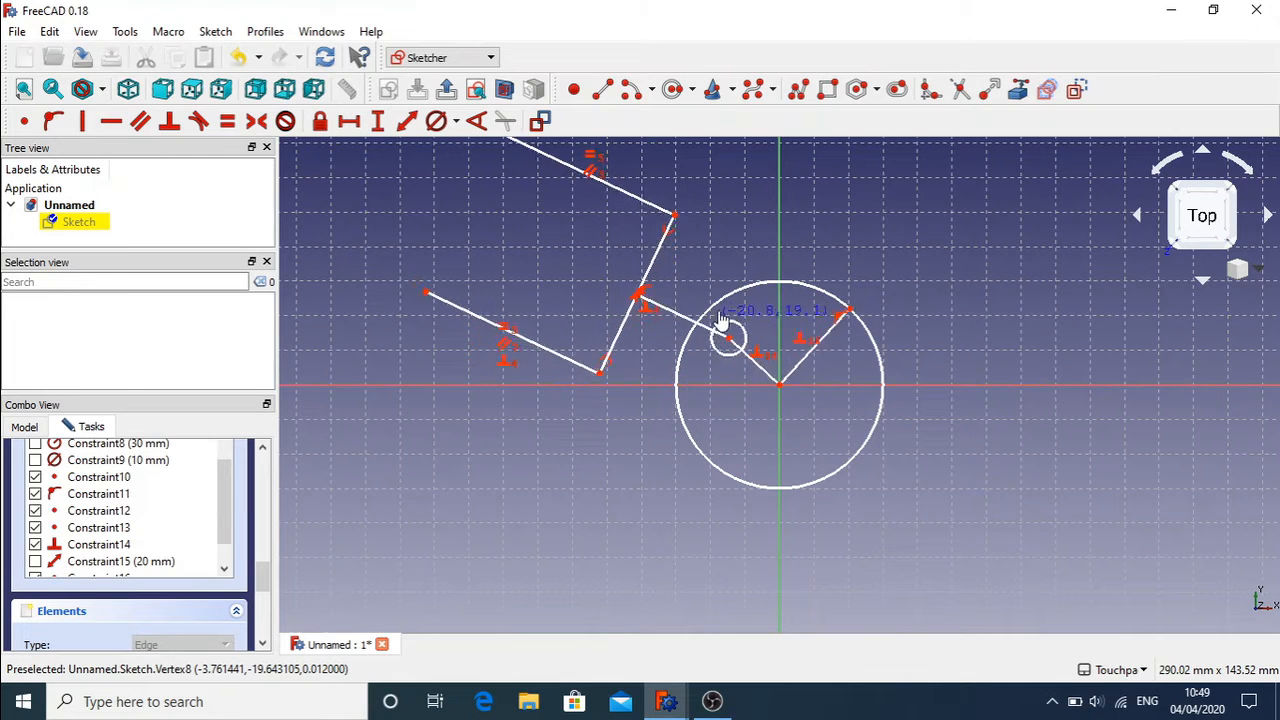
{"action": "mouse_move", "coordinate": [743, 308]}
{"action": "left_mouse_down"}
{"action": "mouse_move", "coordinate": [714, 385]}
{"action": "mouse_move", "coordinate": [751, 337]}
{"action": "mouse_move", "coordinate": [726, 374]}
{"action": "mouse_move", "coordinate": [718, 358]}
{"action": "mouse_move", "coordinate": [729, 360]}
{"action": "left_mouse_up"}
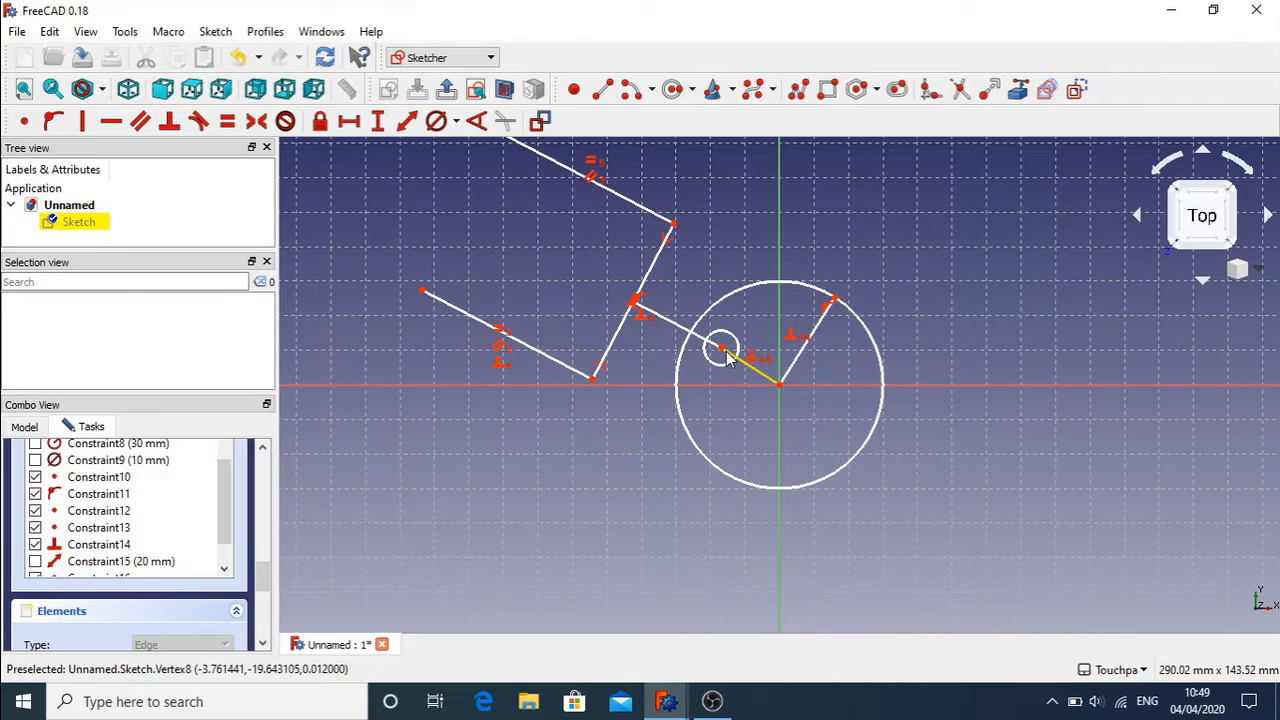
{"action": "mouse_move", "coordinate": [722, 352]}
{"action": "left_mouse_down"}
{"action": "mouse_move", "coordinate": [752, 320]}
{"action": "mouse_move", "coordinate": [777, 316]}
{"action": "mouse_move", "coordinate": [813, 325]}
{"action": "mouse_move", "coordinate": [845, 357]}
{"action": "mouse_move", "coordinate": [845, 428]}
{"action": "mouse_move", "coordinate": [805, 450]}
{"action": "mouse_move", "coordinate": [750, 449]}
{"action": "mouse_move", "coordinate": [708, 392]}
{"action": "mouse_move", "coordinate": [730, 348]}
{"action": "mouse_move", "coordinate": [776, 452]}
{"action": "mouse_move", "coordinate": [731, 392]}
{"action": "mouse_move", "coordinate": [724, 356]}
{"action": "mouse_move", "coordinate": [757, 323]}
{"action": "mouse_move", "coordinate": [840, 340]}
{"action": "mouse_move", "coordinate": [771, 343]}
{"action": "mouse_move", "coordinate": [780, 316]}
{"action": "mouse_move", "coordinate": [795, 322]}
{"action": "left_mouse_up"}
{"action": "left_click_drag", "start_coordinate": [880, 420], "coordinate": [722, 310]}
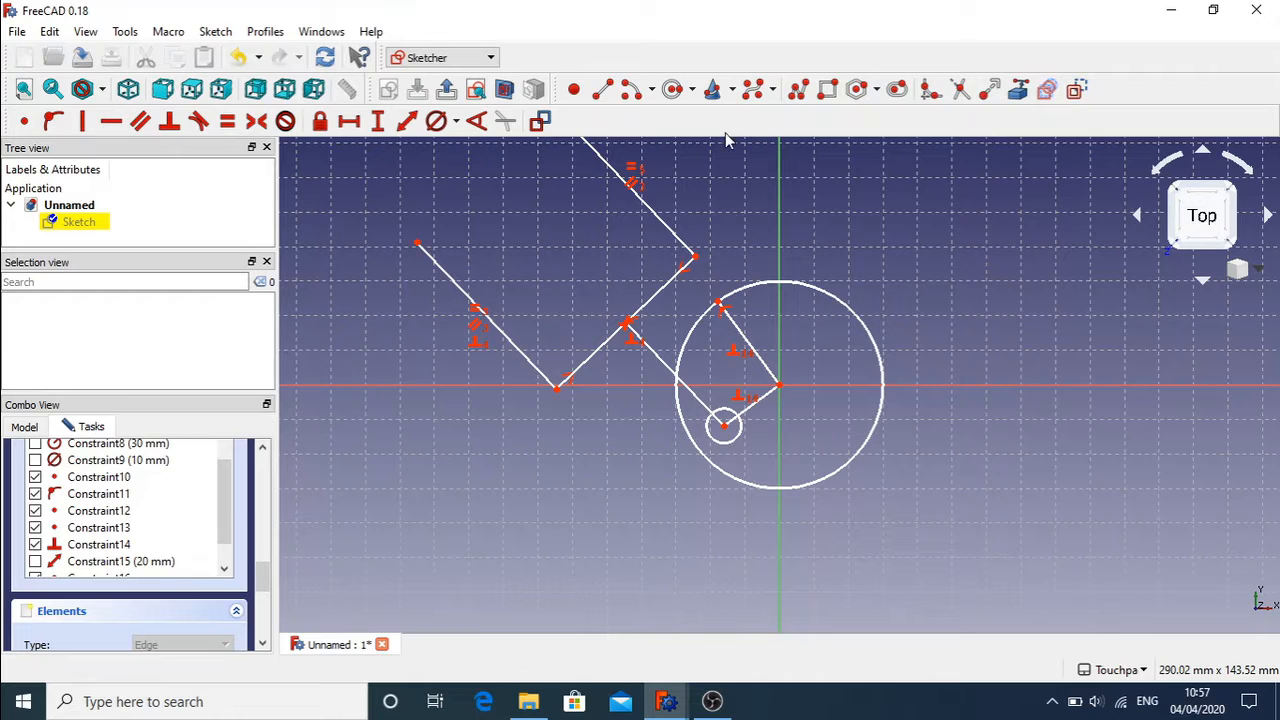
Step: Draw a half-circle arc centred to the right of the large circle
{"action": "left_click", "coordinate": [631, 89]}
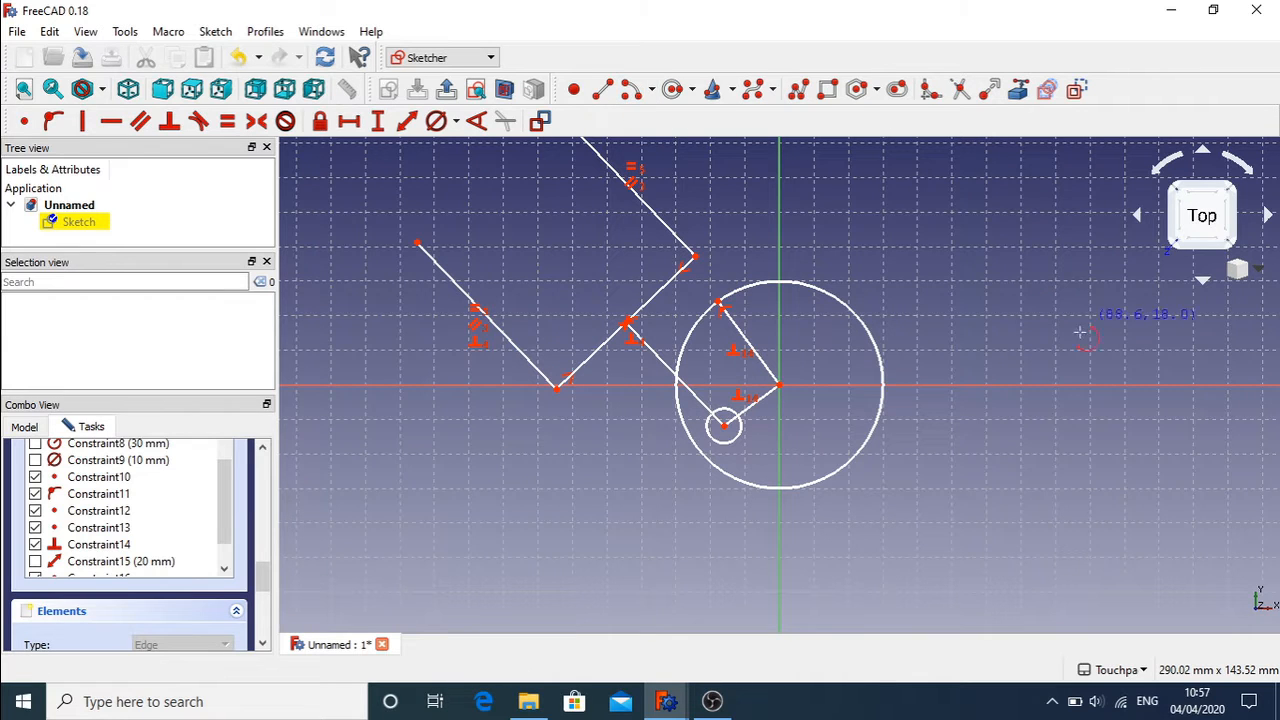
{"action": "left_click", "coordinate": [989, 372]}
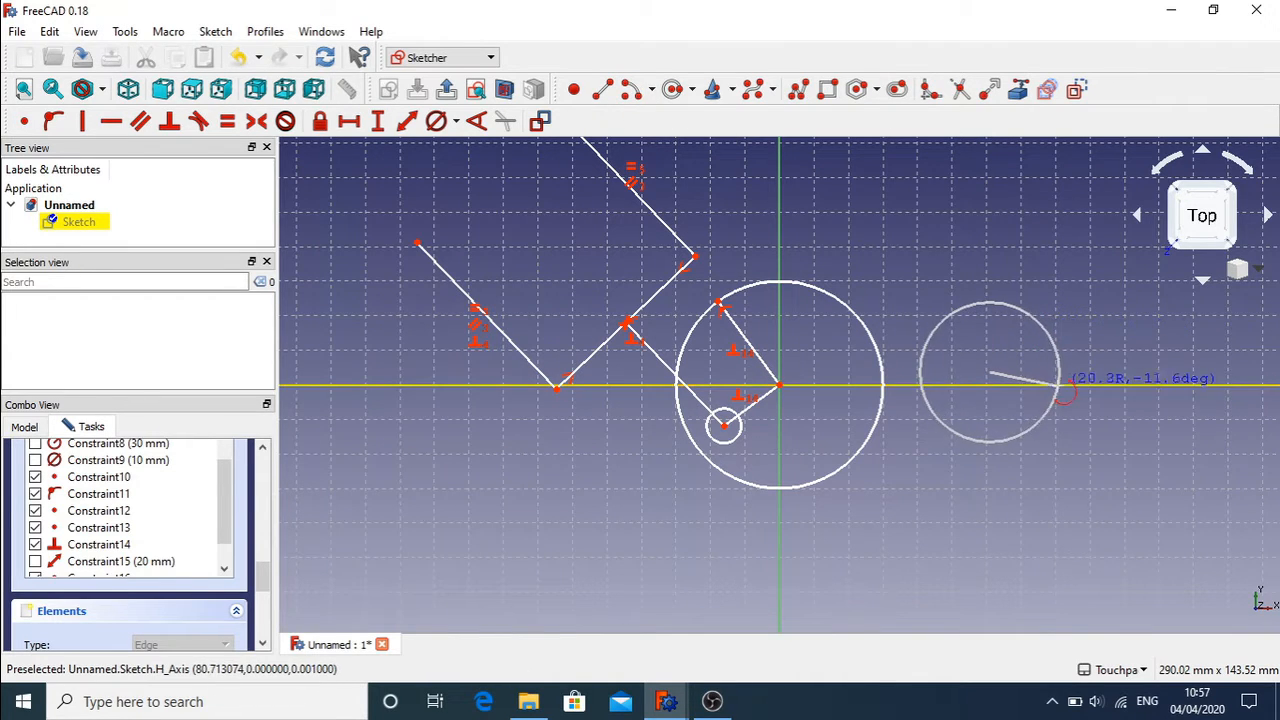
{"action": "left_click", "coordinate": [1058, 384]}
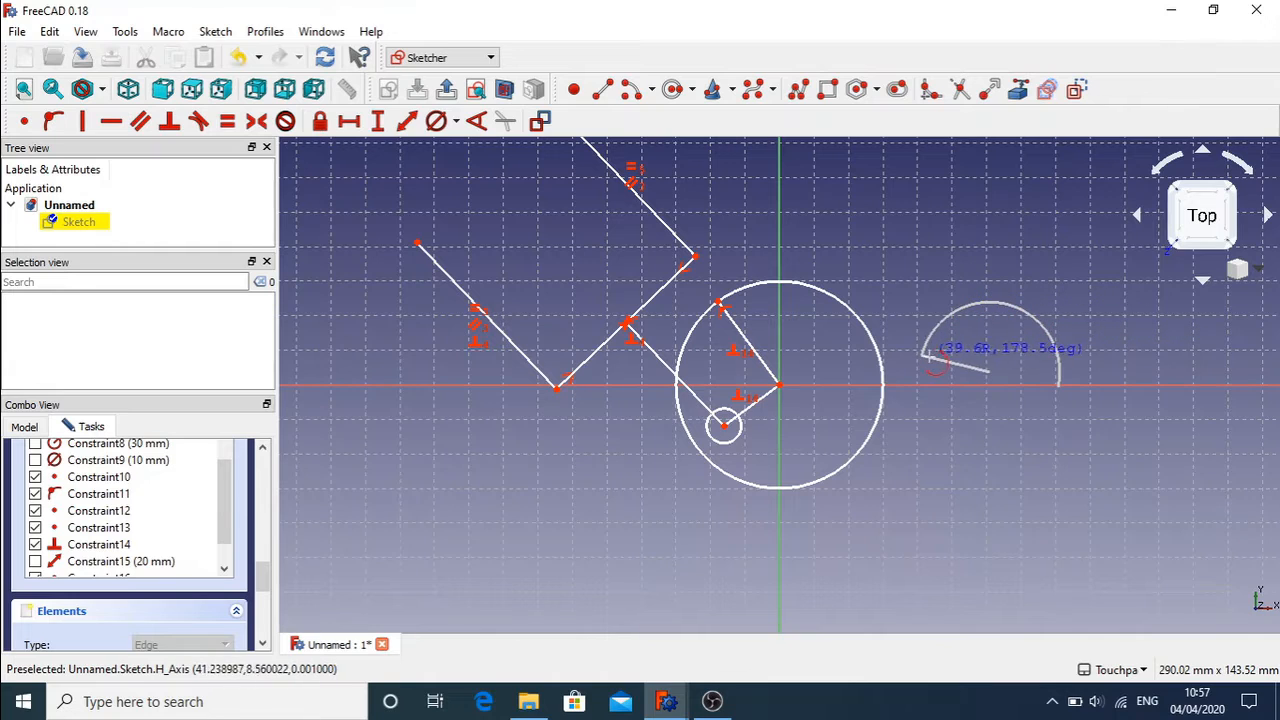
{"action": "left_click", "coordinate": [926, 380]}
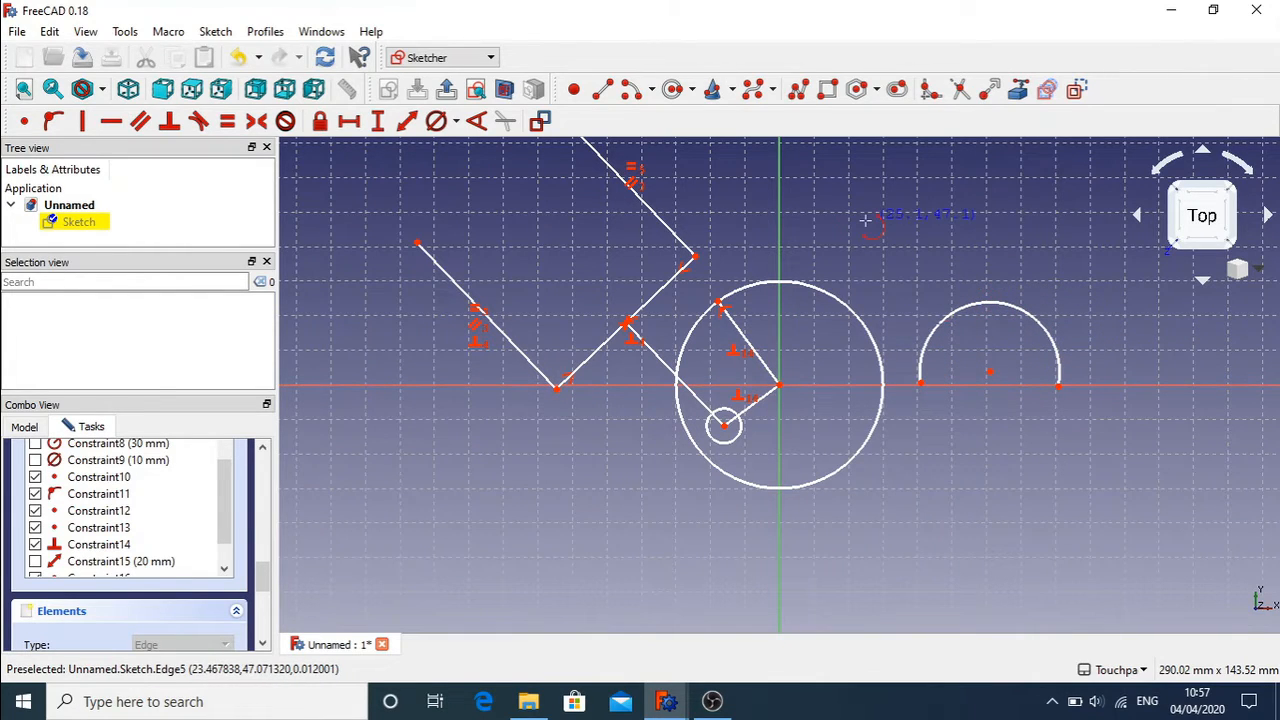
Step: Draw two vertical lines of equal depth below the arc's right and left ends
{"action": "left_click", "coordinate": [602, 89]}
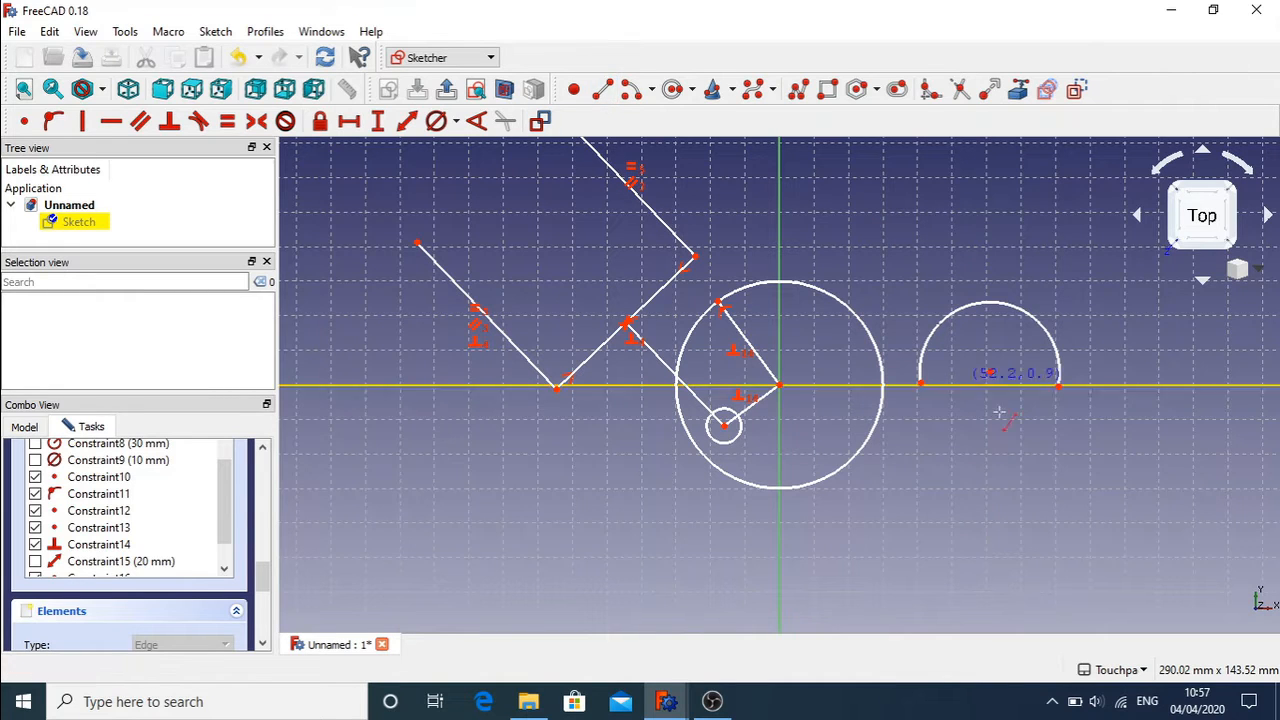
{"action": "left_click", "coordinate": [1064, 406]}
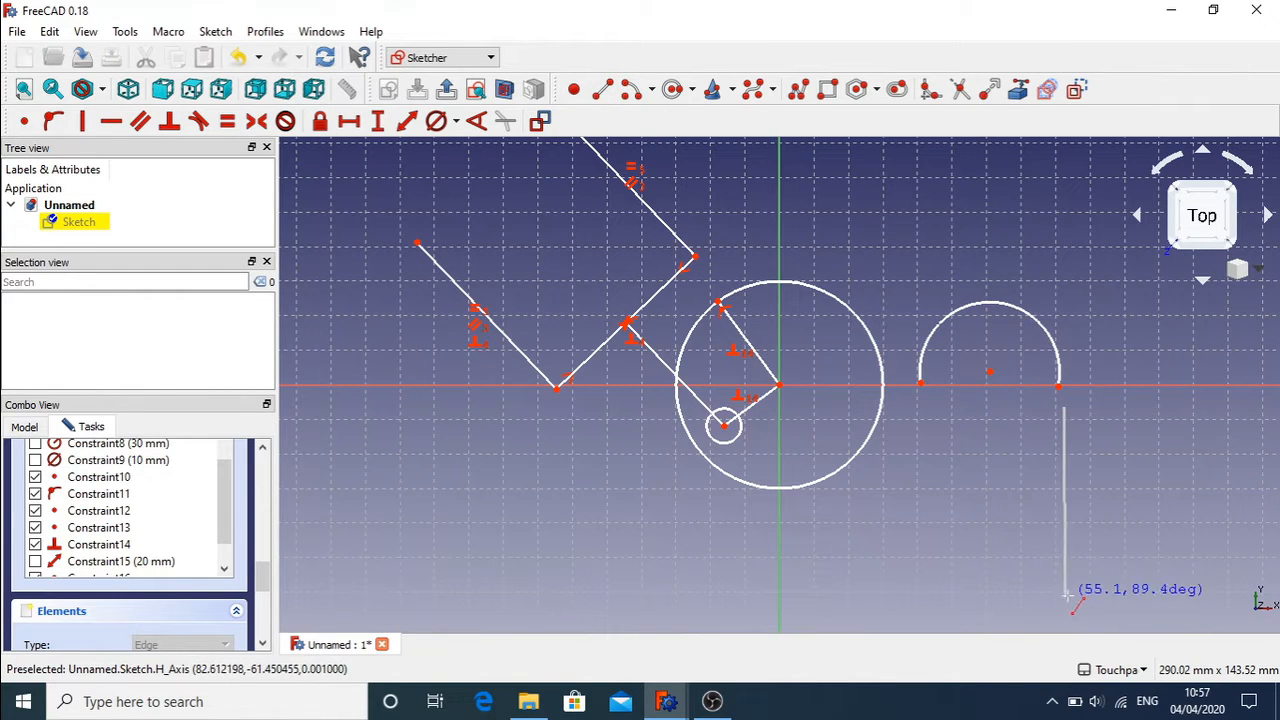
{"action": "left_click", "coordinate": [1068, 596]}
{"action": "left_click", "coordinate": [922, 414]}
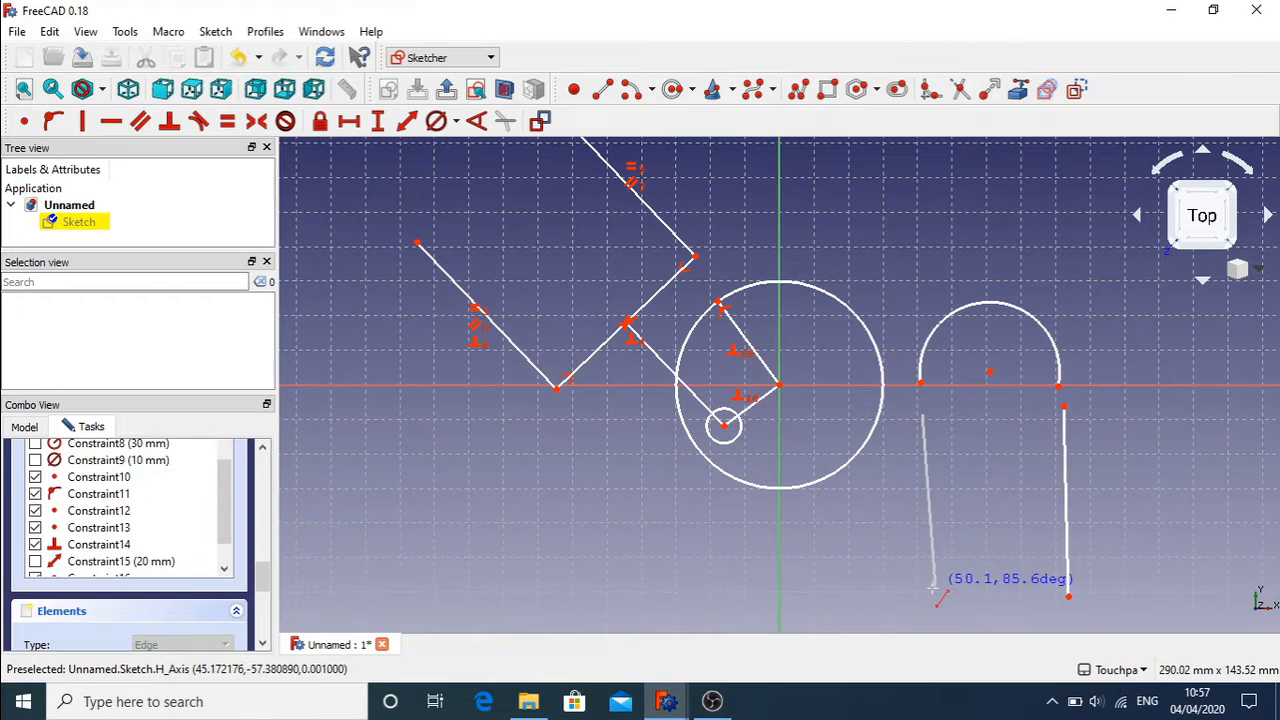
{"action": "left_click", "coordinate": [922, 594]}
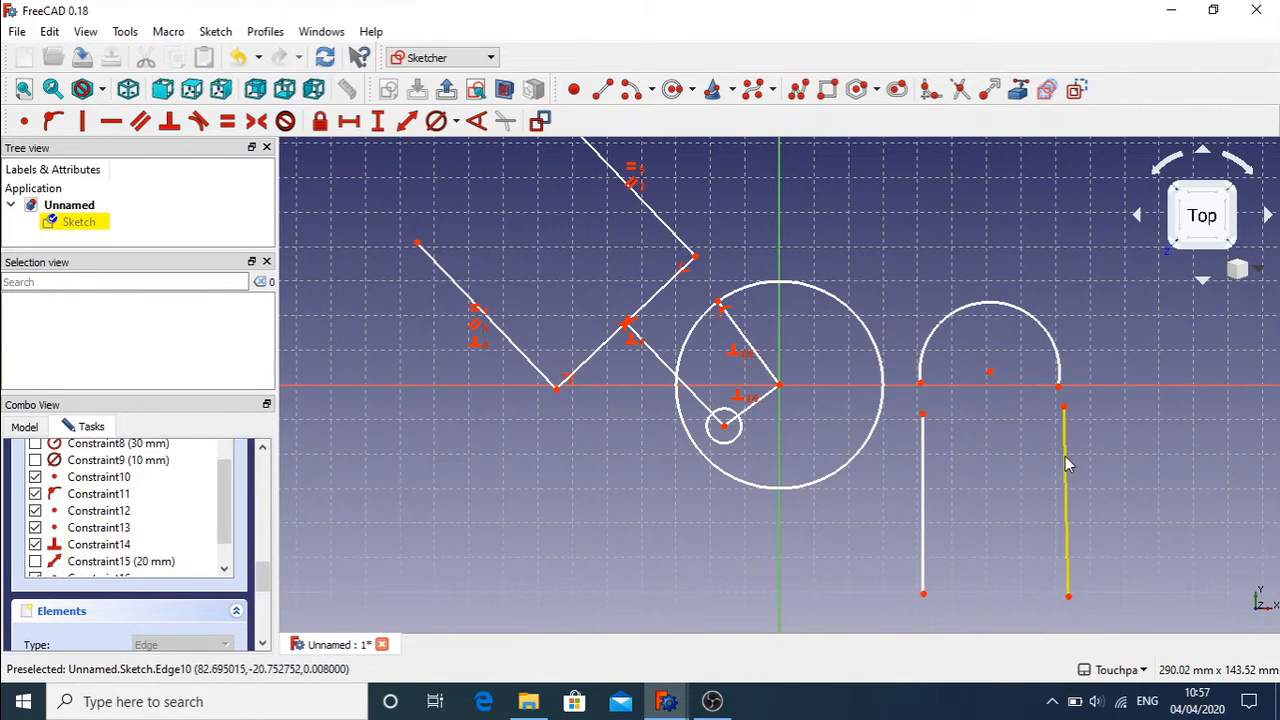
Step: Make the right vertical line tangent to the arc's right end
{"action": "left_click", "coordinate": [1059, 390]}
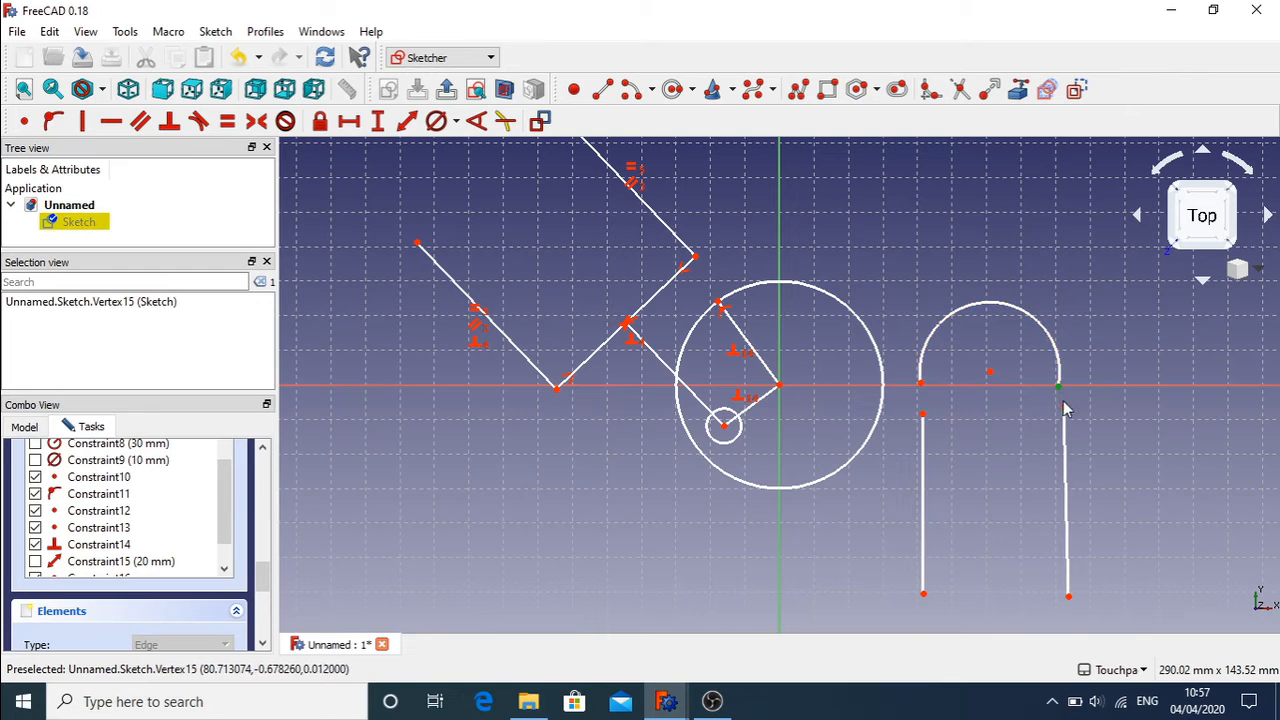
{"action": "left_click", "coordinate": [1066, 416]}
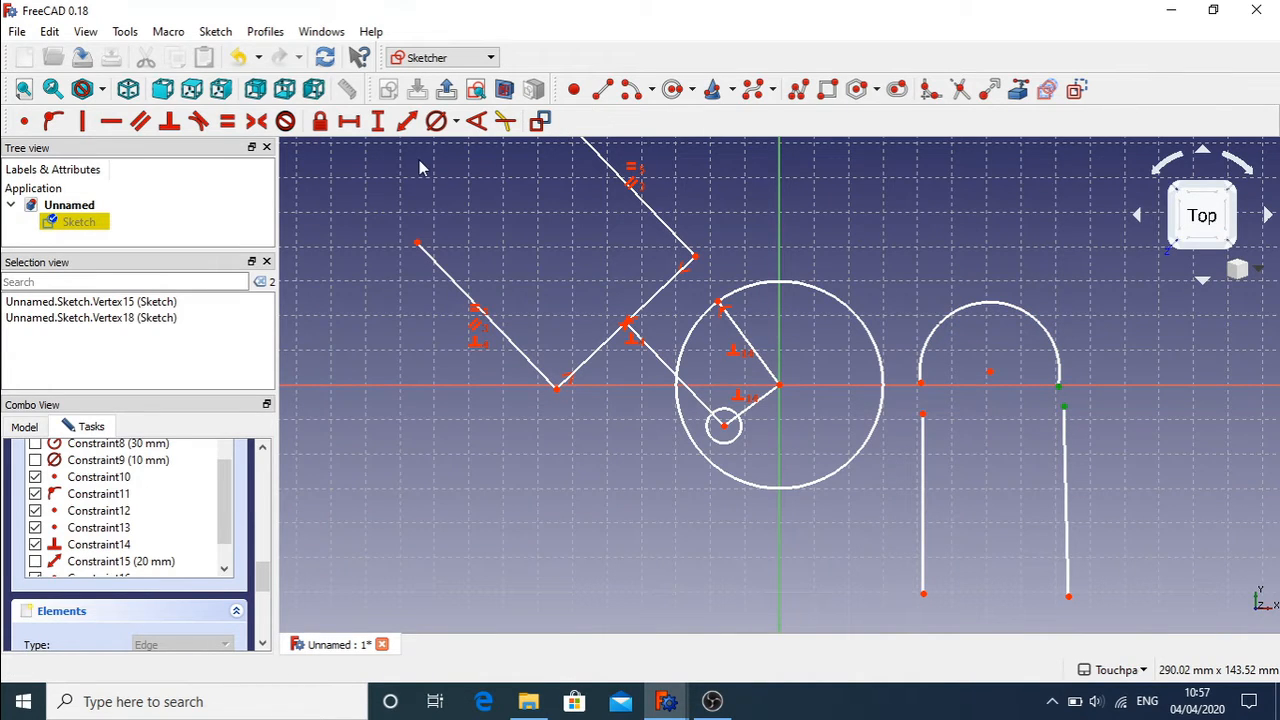
{"action": "left_click", "coordinate": [198, 121]}
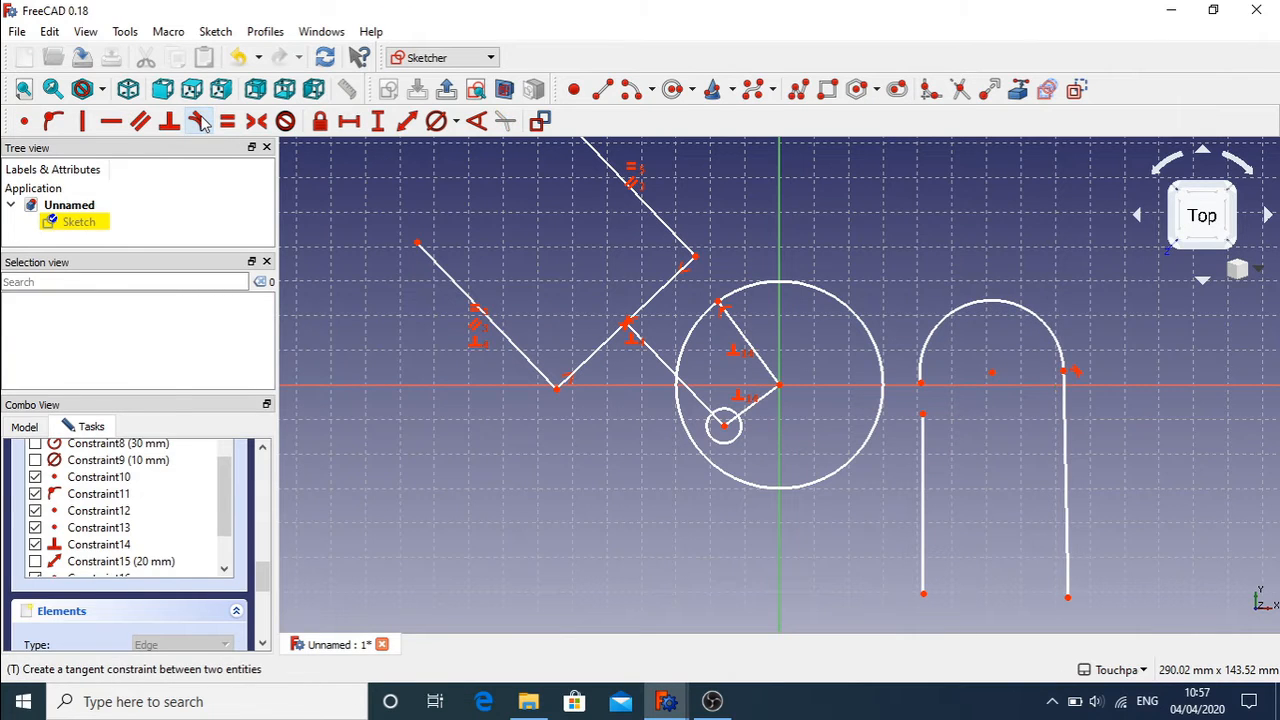
{"action": "left_click", "coordinate": [922, 386]}
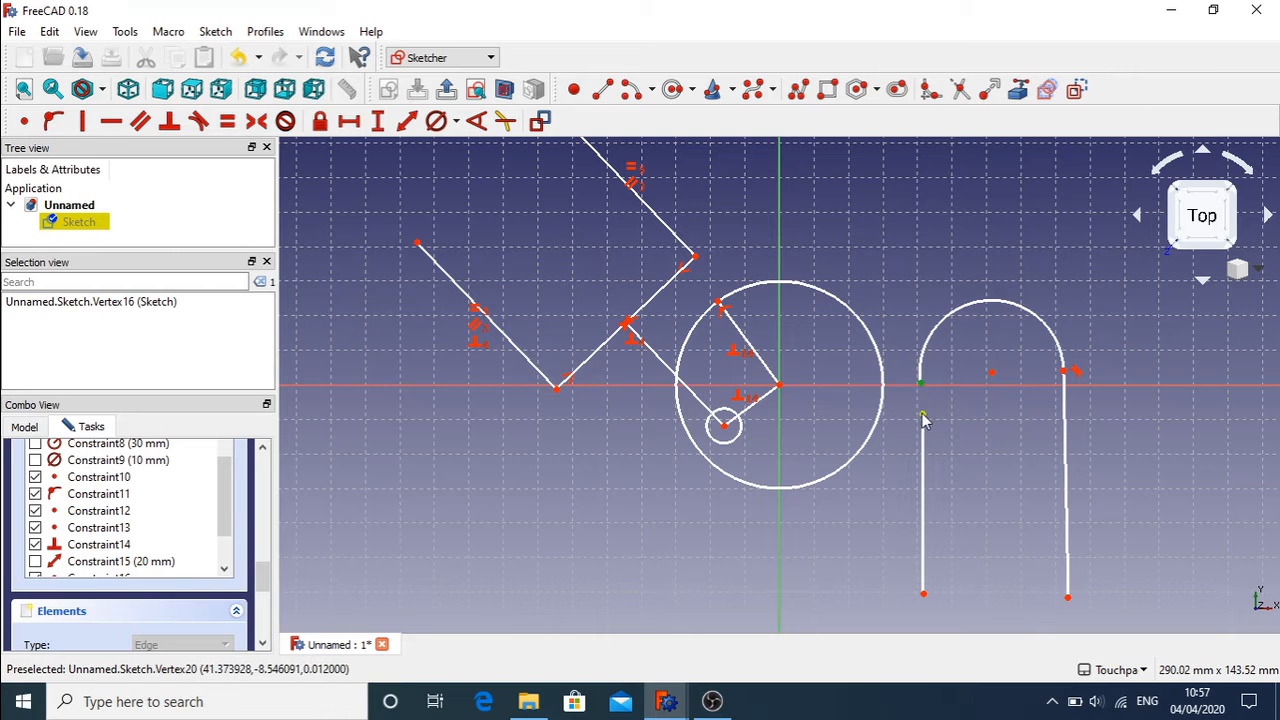
Step: Re-enter the sketch and drag the arc's centre right to enlarge the arch
{"action": "right_click", "coordinate": [979, 422]}
{"action": "key", "text": "Escape"}
{"action": "key", "text": "Escape"}
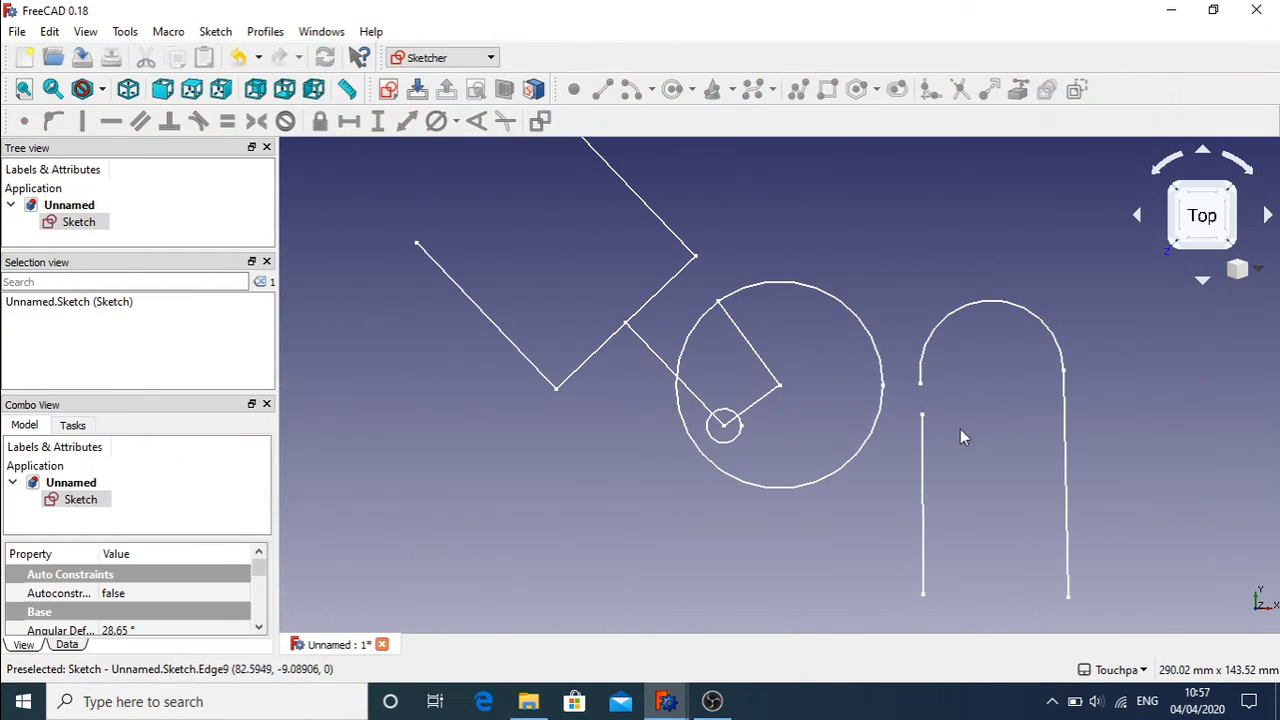
{"action": "double_click", "coordinate": [78, 222]}
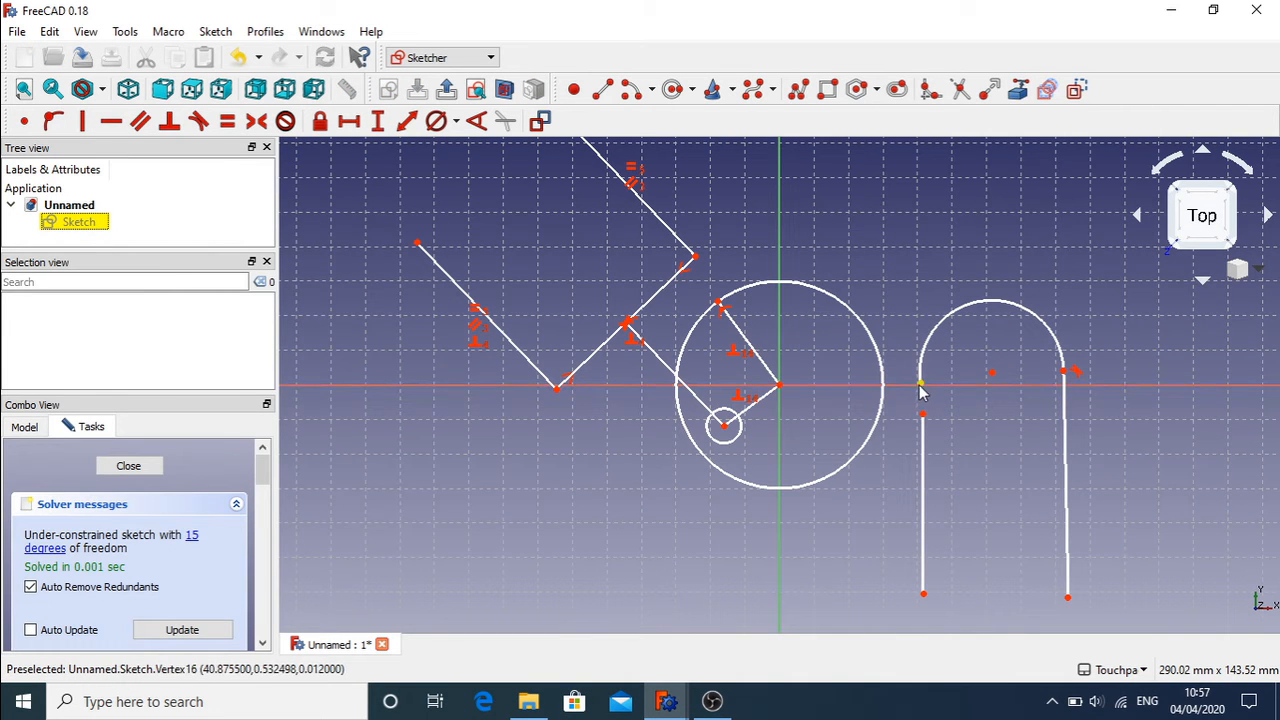
{"action": "left_click_drag", "start_coordinate": [995, 382], "coordinate": [1128, 376]}
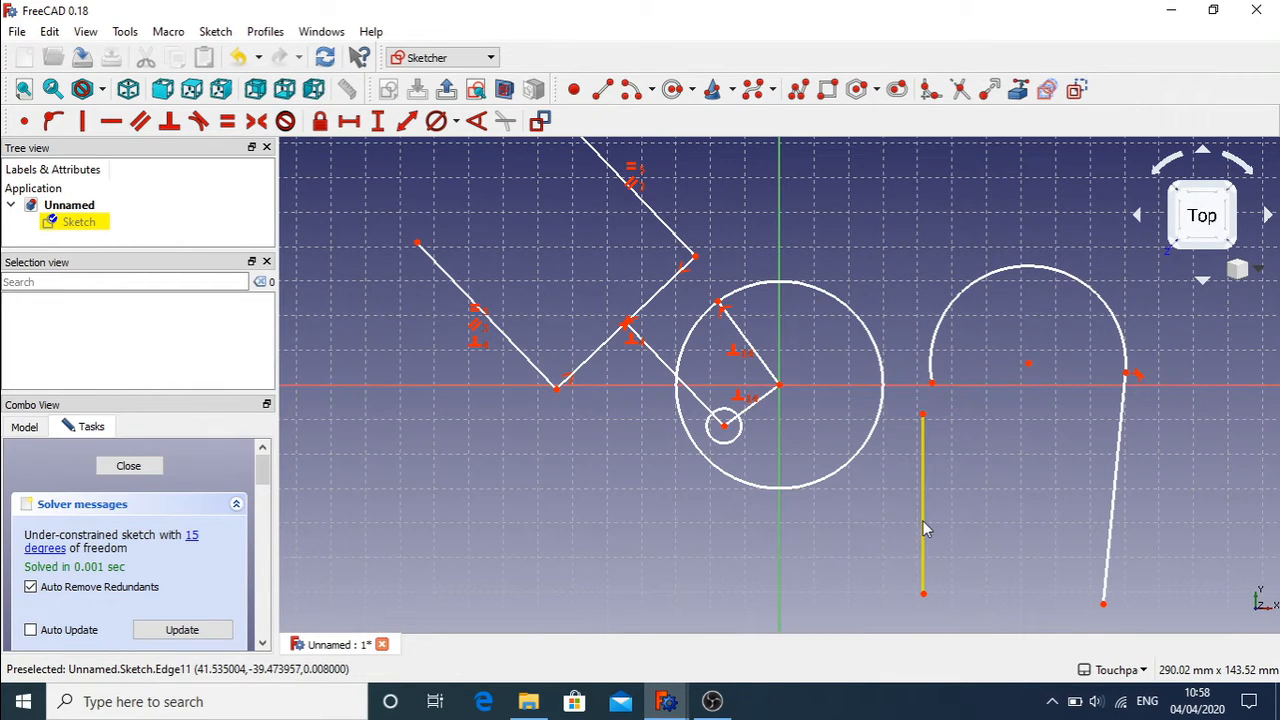
Step: Move the left vertical line beside the arc and constrain it tangent to the arc
{"action": "left_click_drag", "start_coordinate": [925, 532], "coordinate": [980, 322]}
{"action": "left_click", "coordinate": [980, 322]}
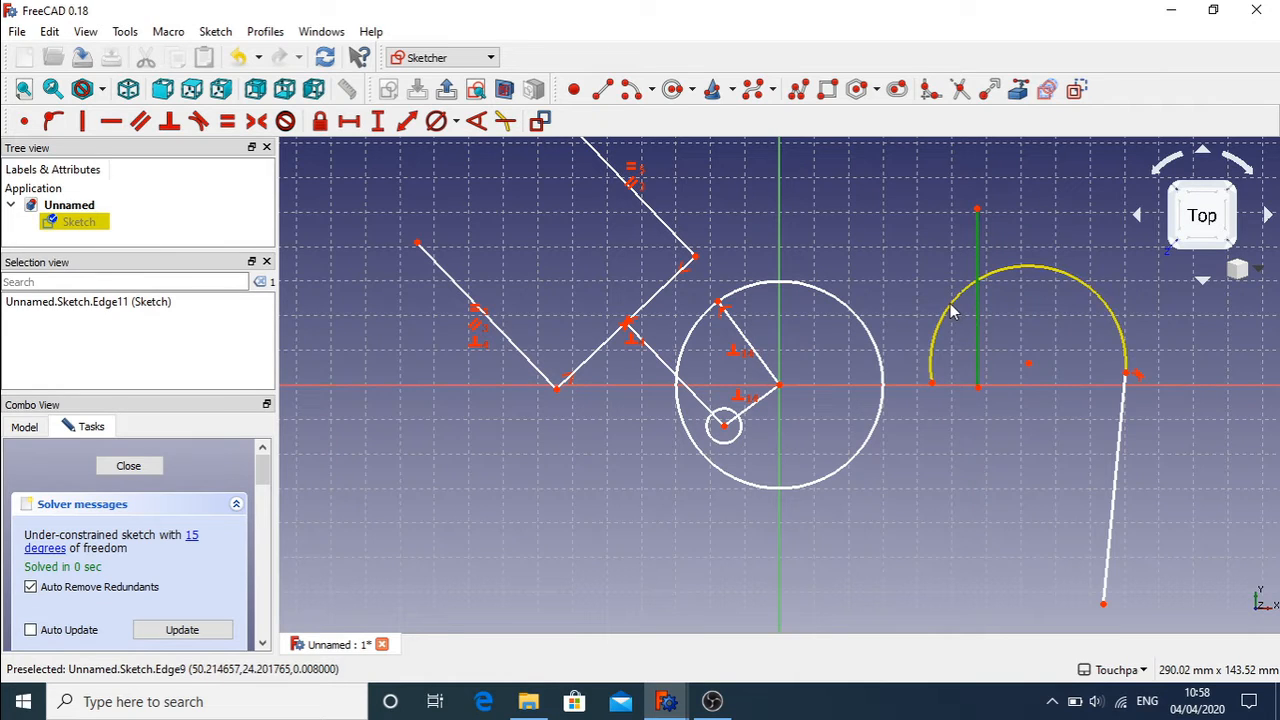
{"action": "left_click", "coordinate": [951, 310]}
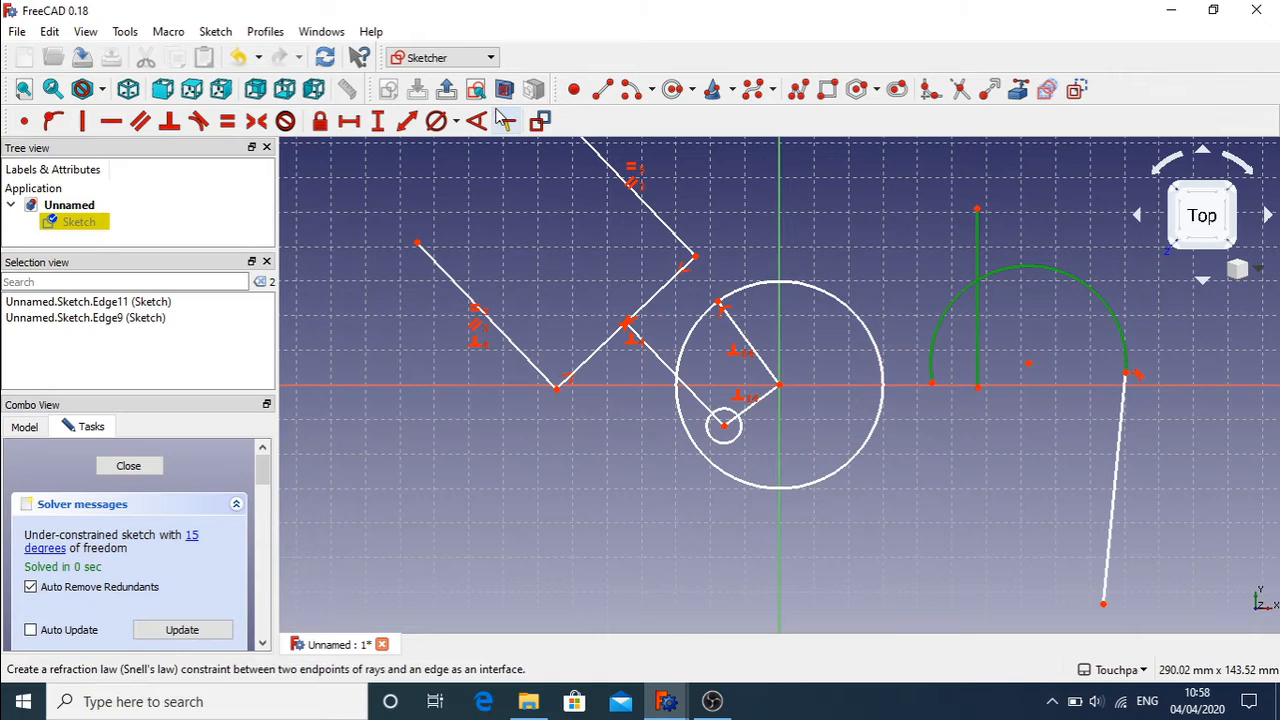
{"action": "left_click", "coordinate": [199, 123]}
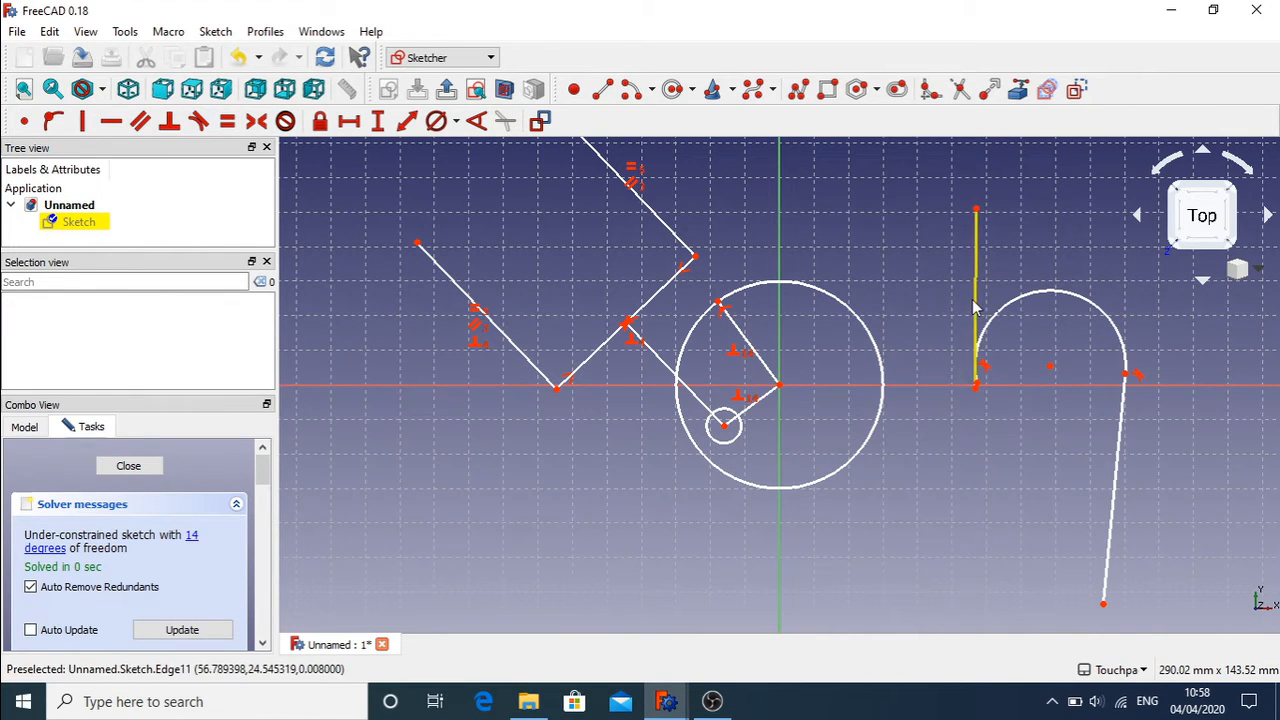
Step: Drag the tangent line's ends to test the constraint, then delete the slanted line
{"action": "left_click_drag", "start_coordinate": [976, 305], "coordinate": [940, 340]}
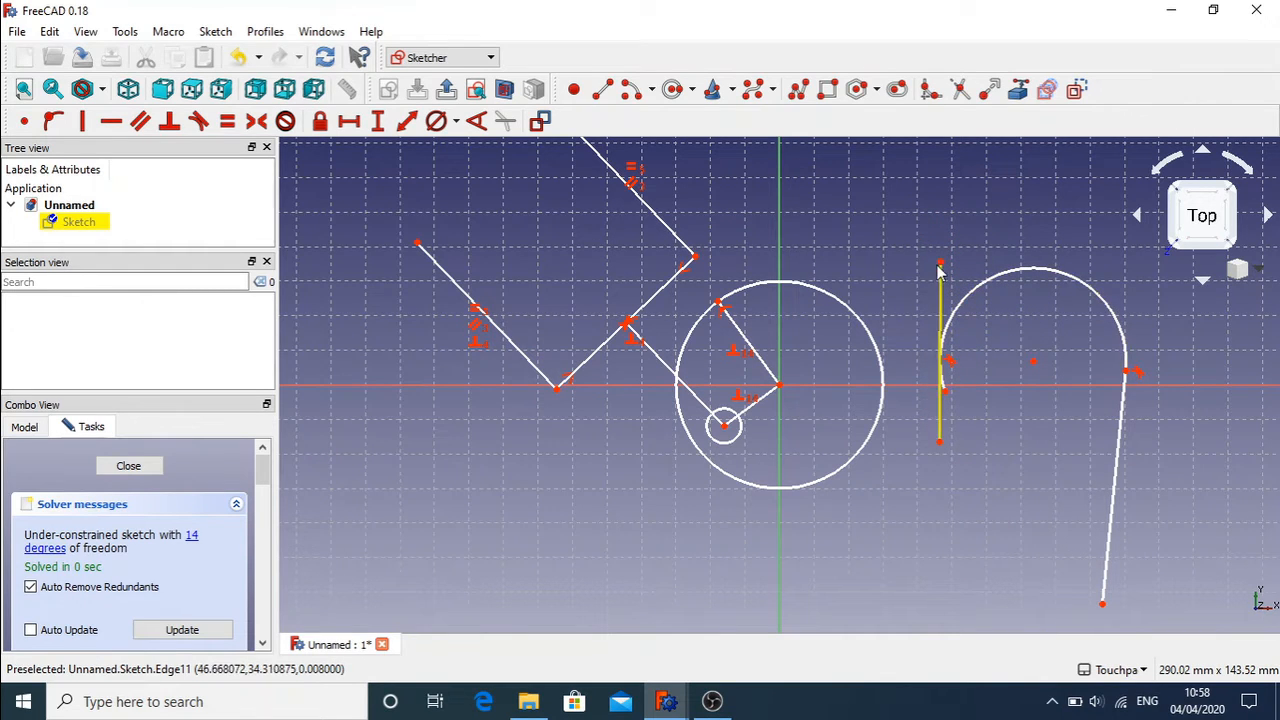
{"action": "left_click_drag", "start_coordinate": [940, 264], "coordinate": [1087, 240]}
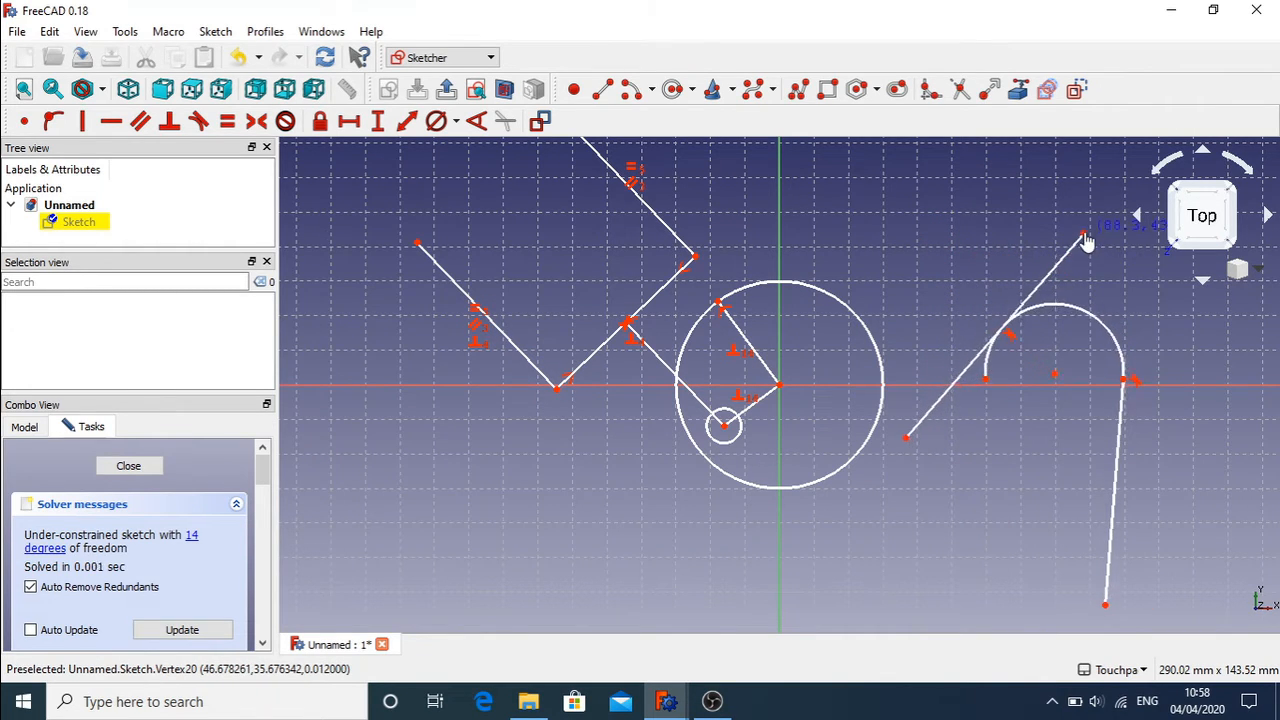
{"action": "mouse_move", "coordinate": [1042, 301]}
{"action": "left_mouse_down"}
{"action": "mouse_move", "coordinate": [983, 291]}
{"action": "mouse_move", "coordinate": [1043, 303]}
{"action": "mouse_move", "coordinate": [1033, 306]}
{"action": "left_mouse_up"}
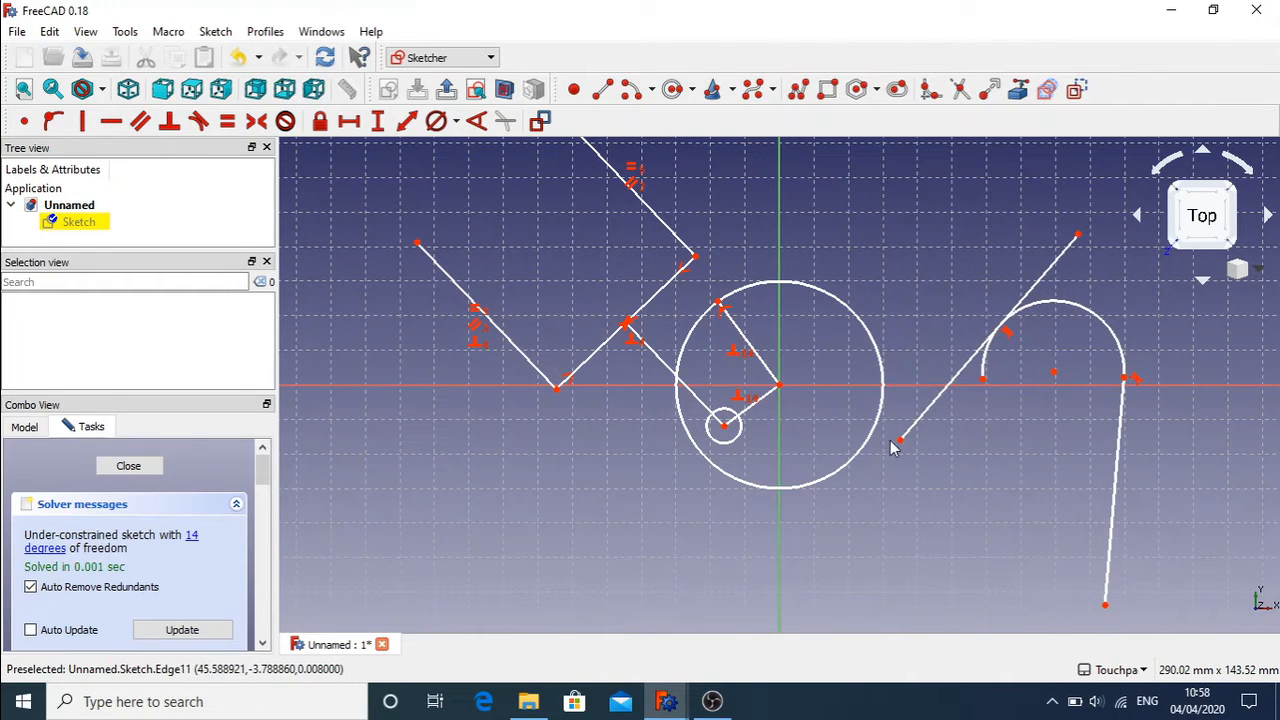
{"action": "left_click_drag", "start_coordinate": [899, 442], "coordinate": [952, 443]}
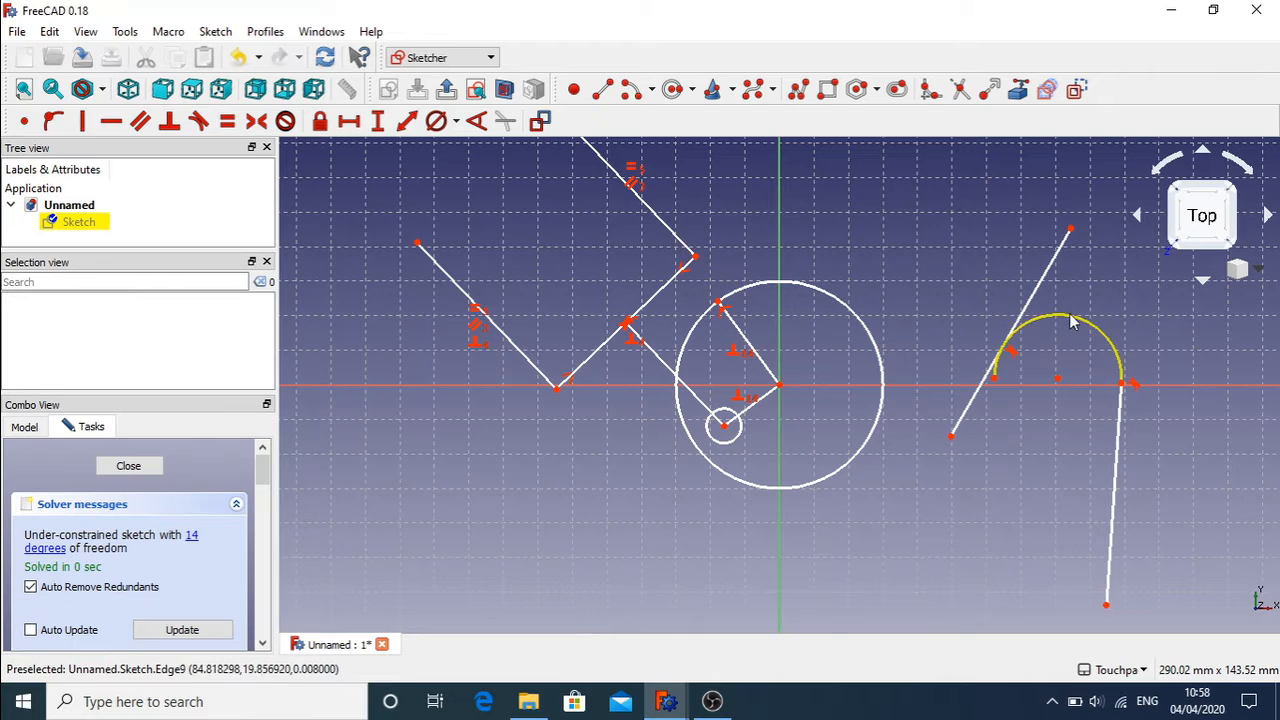
{"action": "left_click_drag", "start_coordinate": [950, 444], "coordinate": [895, 511]}
{"action": "left_click", "coordinate": [936, 453]}
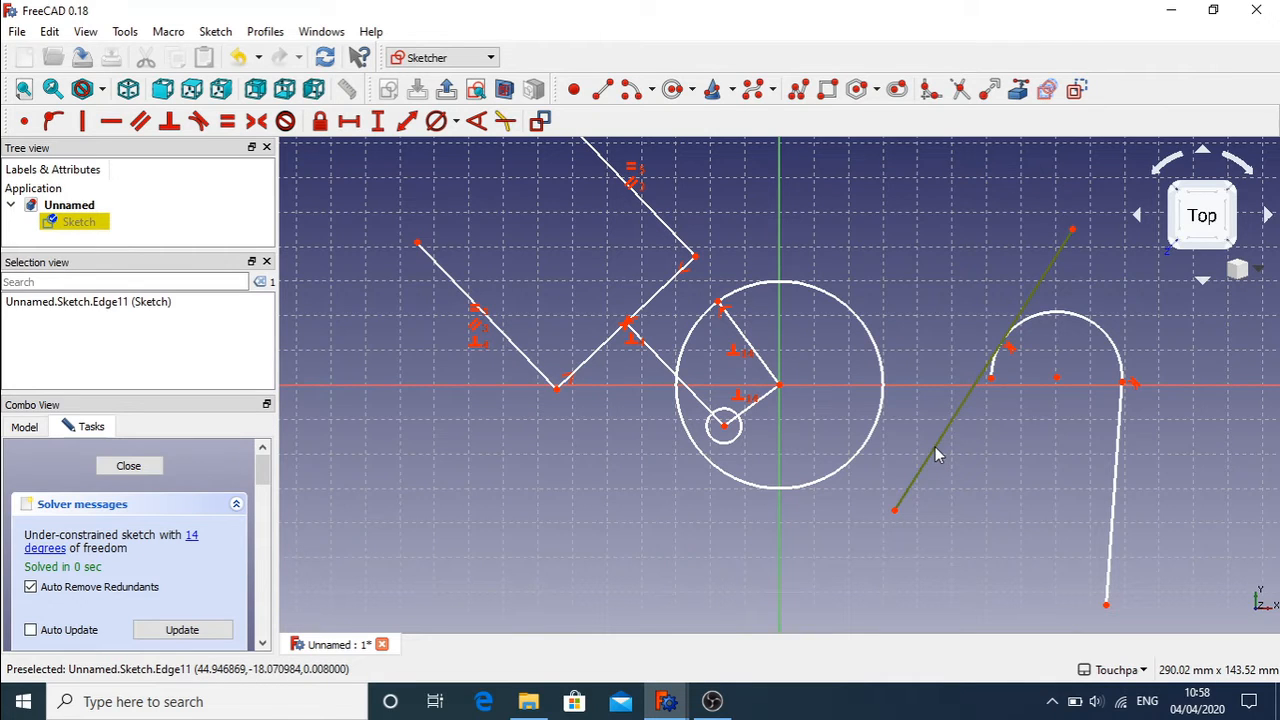
{"action": "key", "text": "Delete"}
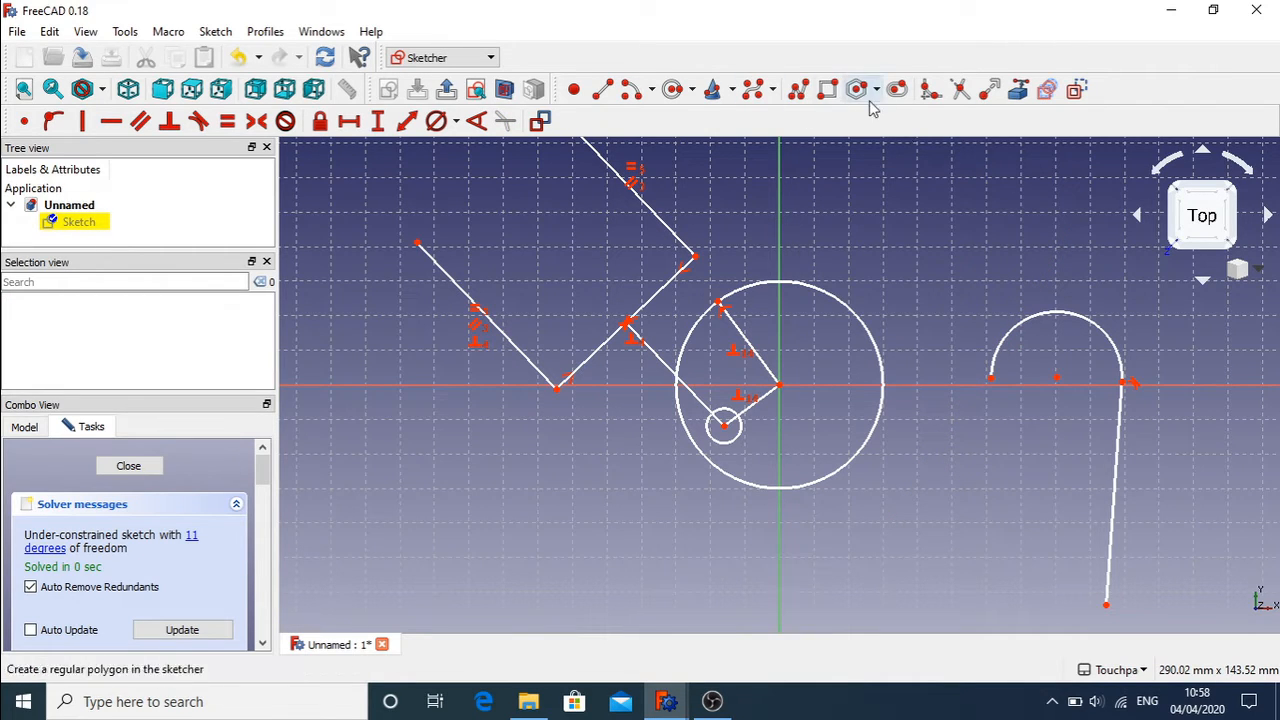
Step: Draw a new circle above the arc's left end, then resize it and move it close to the arc
{"action": "left_click", "coordinate": [667, 98]}
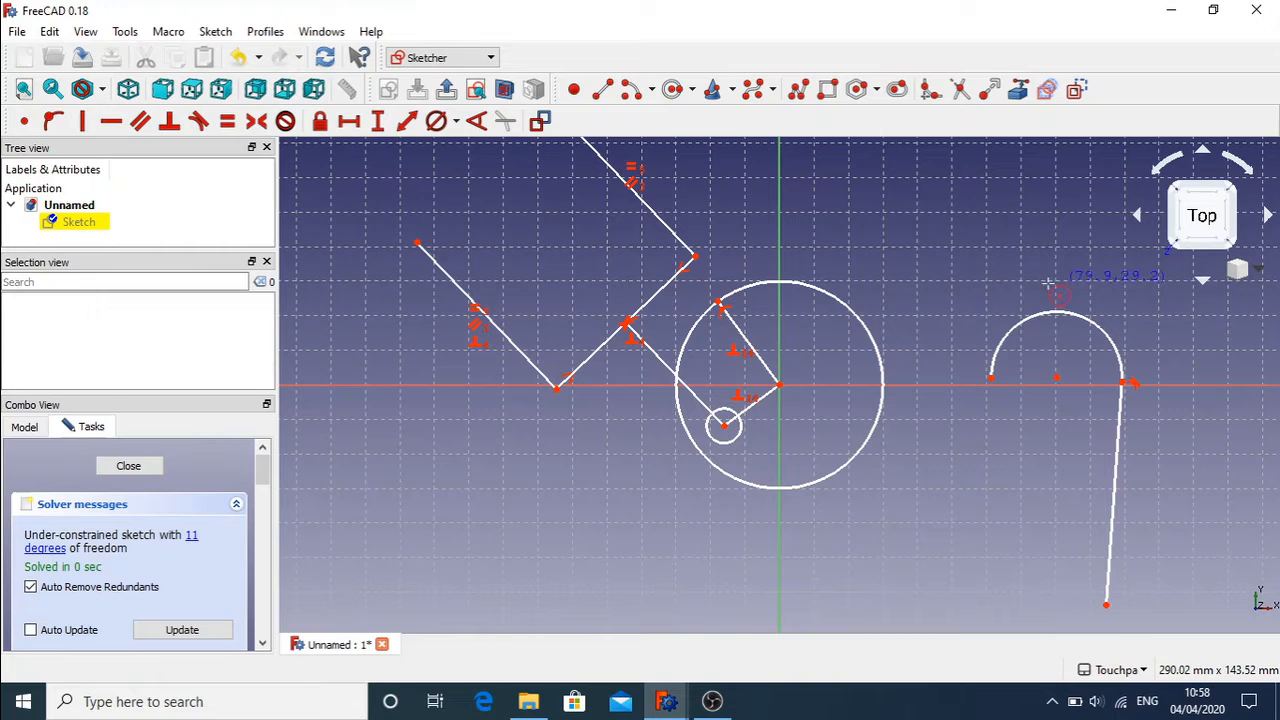
{"action": "left_click", "coordinate": [918, 237]}
{"action": "left_click", "coordinate": [1000, 262]}
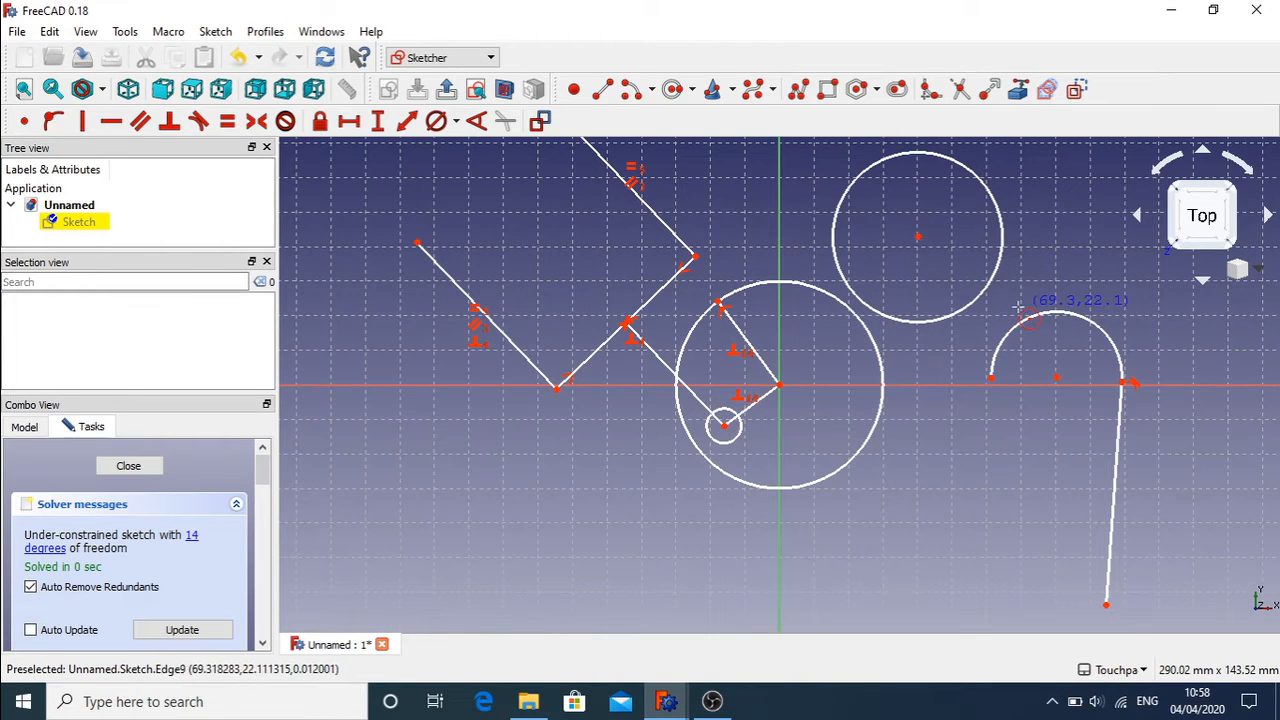
{"action": "key", "text": "Escape"}
{"action": "mouse_move", "coordinate": [990, 290]}
{"action": "left_mouse_down"}
{"action": "mouse_move", "coordinate": [1029, 314]}
{"action": "mouse_move", "coordinate": [984, 282]}
{"action": "left_mouse_up"}
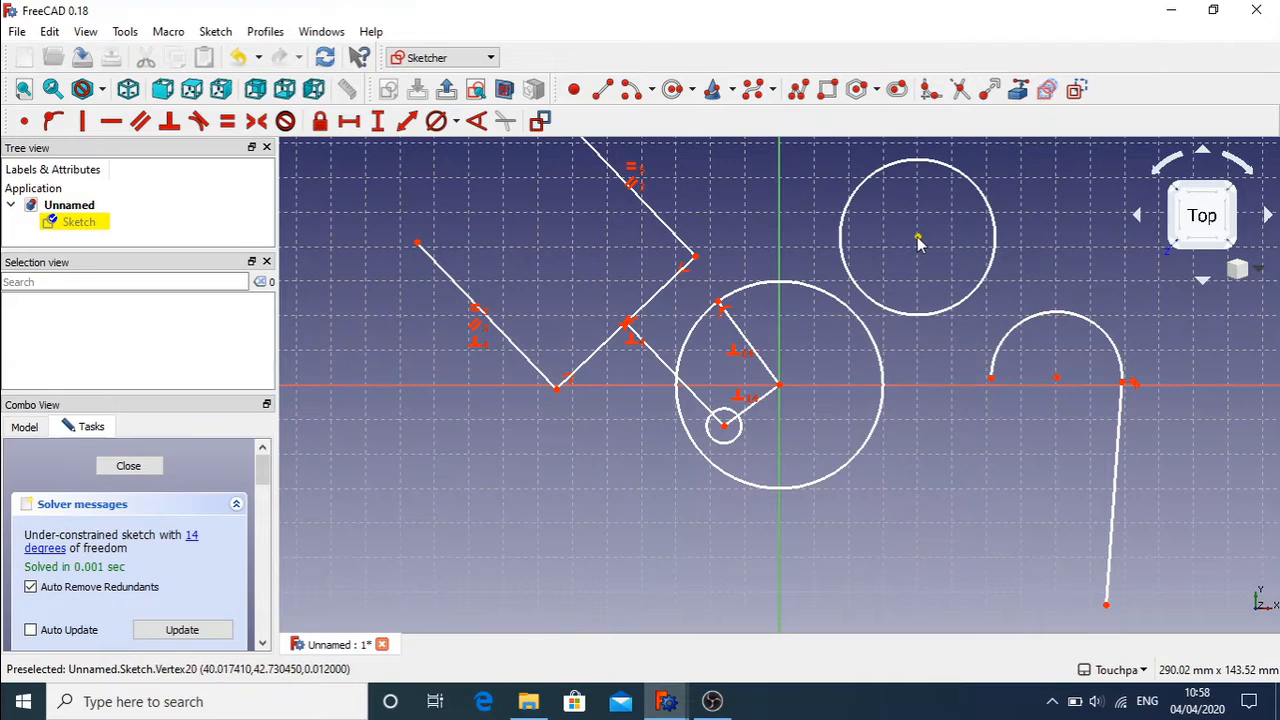
{"action": "left_click_drag", "start_coordinate": [920, 238], "coordinate": [971, 266]}
Step: Make the upper circle tangent to the arc, then shrink it slightly
{"action": "left_click", "coordinate": [1069, 312]}
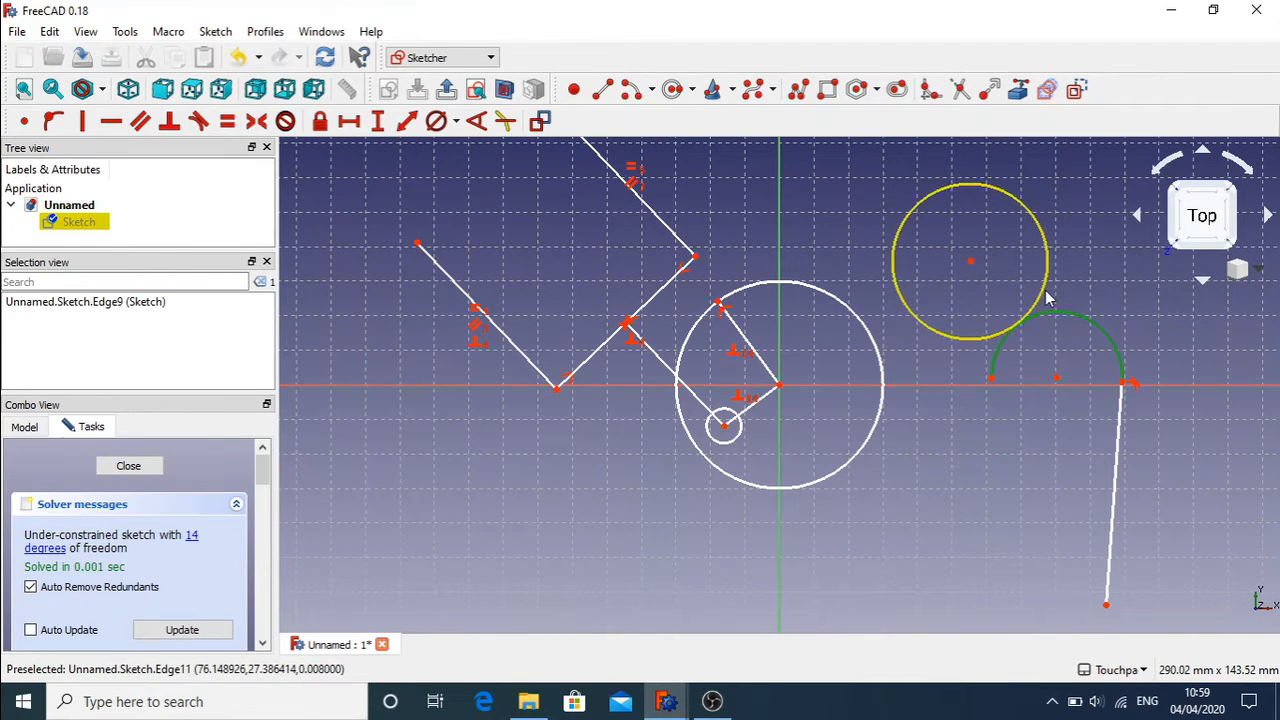
{"action": "left_click", "coordinate": [1045, 292]}
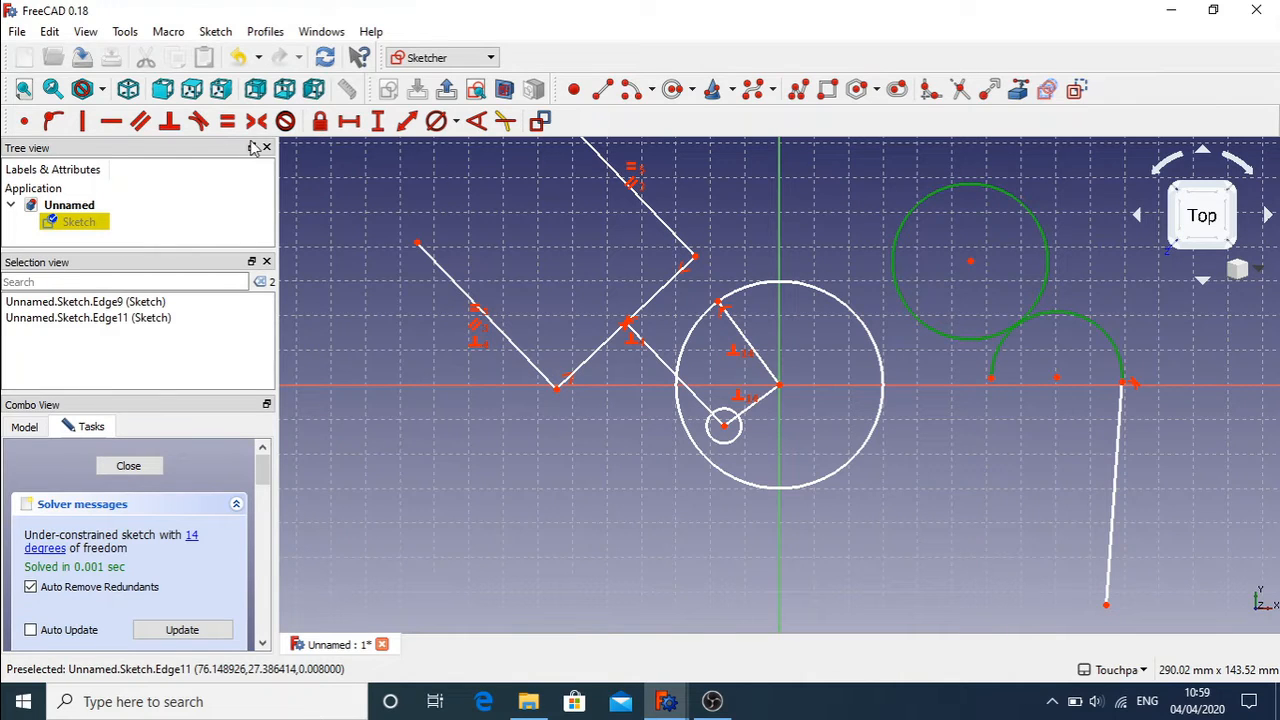
{"action": "left_click", "coordinate": [200, 120]}
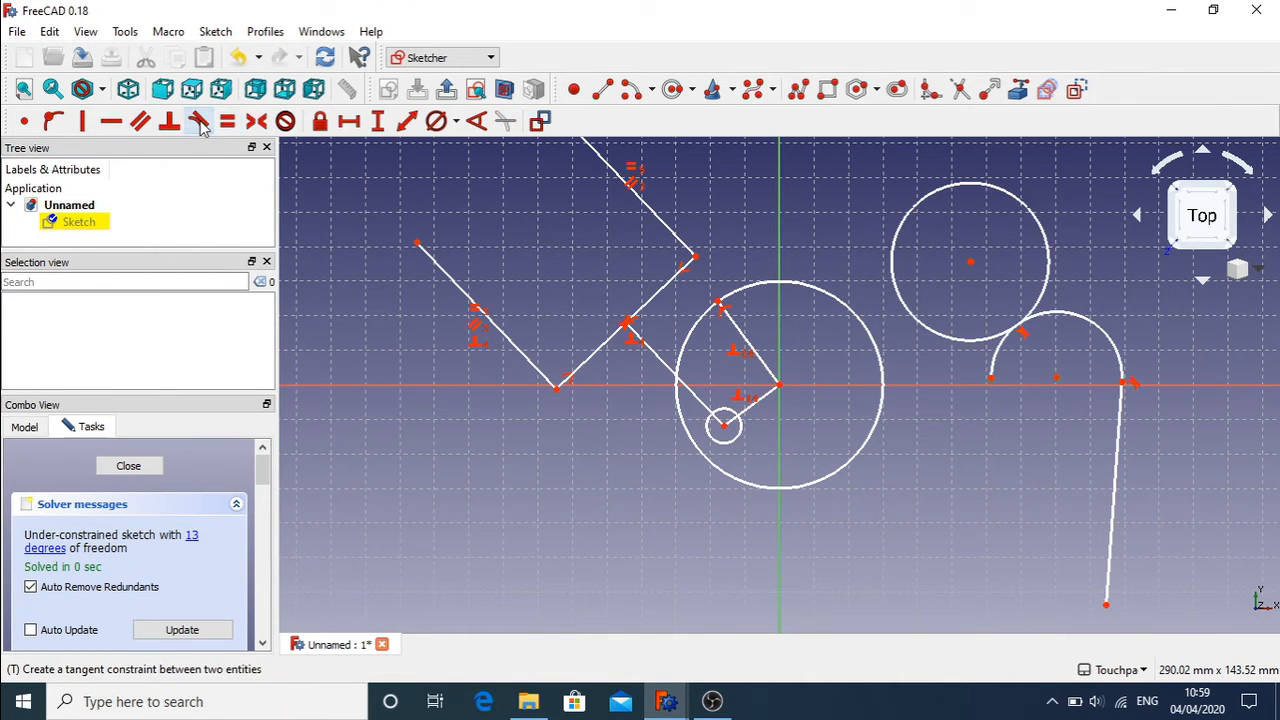
{"action": "mouse_move", "coordinate": [1043, 259]}
{"action": "left_mouse_down"}
{"action": "mouse_move", "coordinate": [978, 282]}
{"action": "mouse_move", "coordinate": [971, 345]}
{"action": "mouse_move", "coordinate": [1050, 218]}
{"action": "mouse_move", "coordinate": [930, 285]}
{"action": "mouse_move", "coordinate": [1117, 309]}
{"action": "mouse_move", "coordinate": [1131, 329]}
{"action": "mouse_move", "coordinate": [945, 300]}
{"action": "mouse_move", "coordinate": [1143, 329]}
{"action": "mouse_move", "coordinate": [1000, 277]}
{"action": "mouse_move", "coordinate": [945, 345]}
{"action": "mouse_move", "coordinate": [1068, 278]}
{"action": "mouse_move", "coordinate": [1120, 340]}
{"action": "mouse_move", "coordinate": [1117, 362]}
{"action": "mouse_move", "coordinate": [1030, 340]}
{"action": "mouse_move", "coordinate": [1003, 360]}
{"action": "mouse_move", "coordinate": [1108, 313]}
{"action": "mouse_move", "coordinate": [950, 337]}
{"action": "mouse_move", "coordinate": [1027, 273]}
{"action": "mouse_move", "coordinate": [1117, 292]}
{"action": "mouse_move", "coordinate": [970, 322]}
{"action": "mouse_move", "coordinate": [1050, 290]}
{"action": "mouse_move", "coordinate": [987, 310]}
{"action": "left_mouse_up"}
Step: Delete the upper circle, the arc and the leftover vertical line on the right
{"action": "left_click_drag", "start_coordinate": [986, 308], "coordinate": [986, 302]}
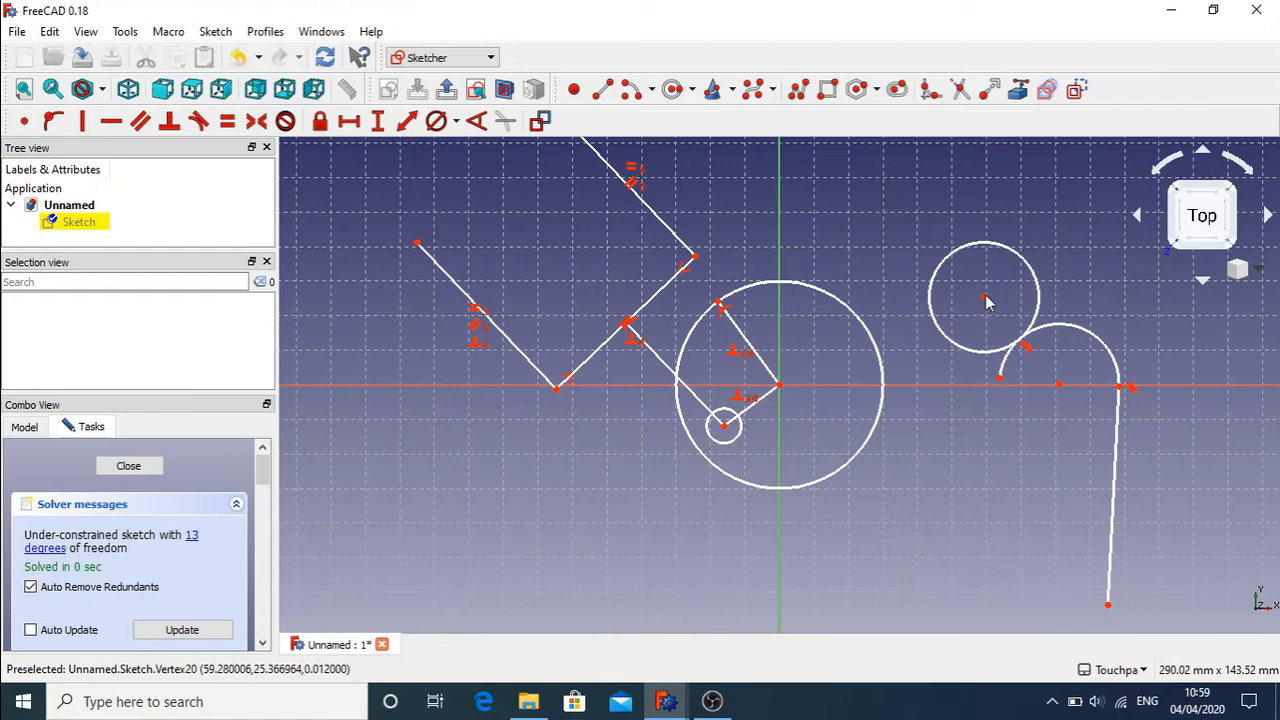
{"action": "left_click_drag", "start_coordinate": [920, 216], "coordinate": [1146, 463]}
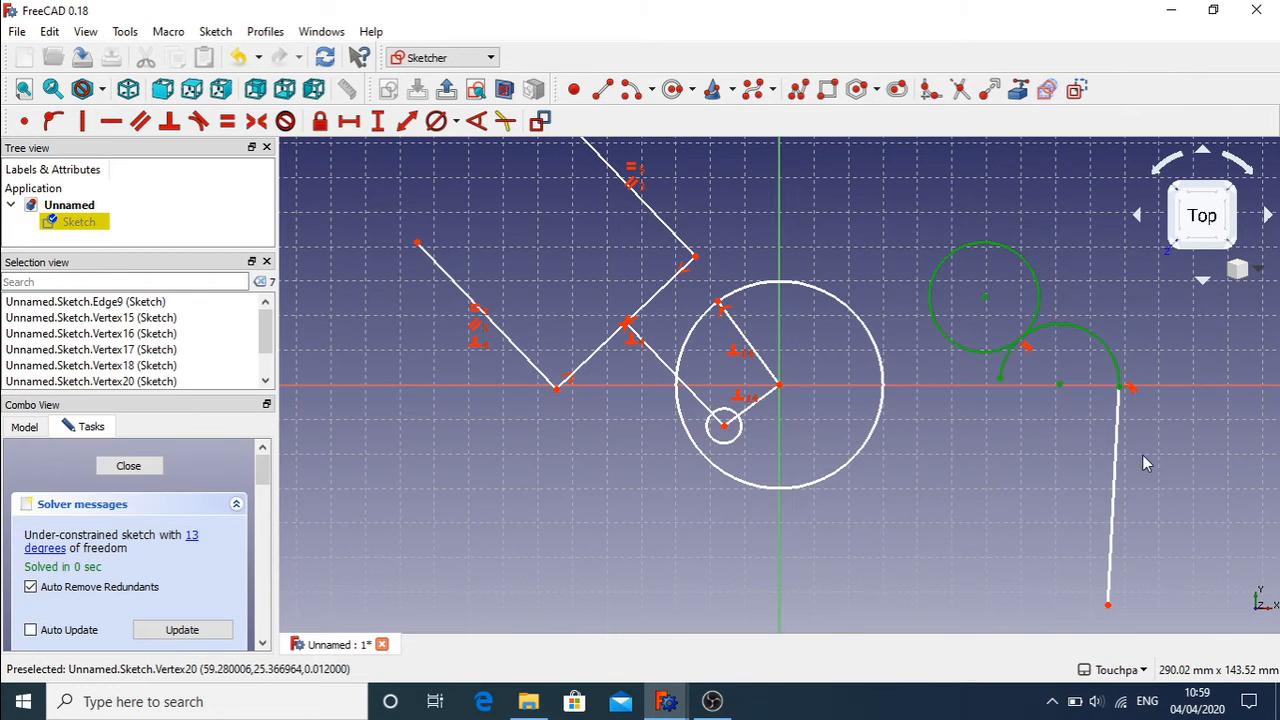
{"action": "key", "text": "Delete"}
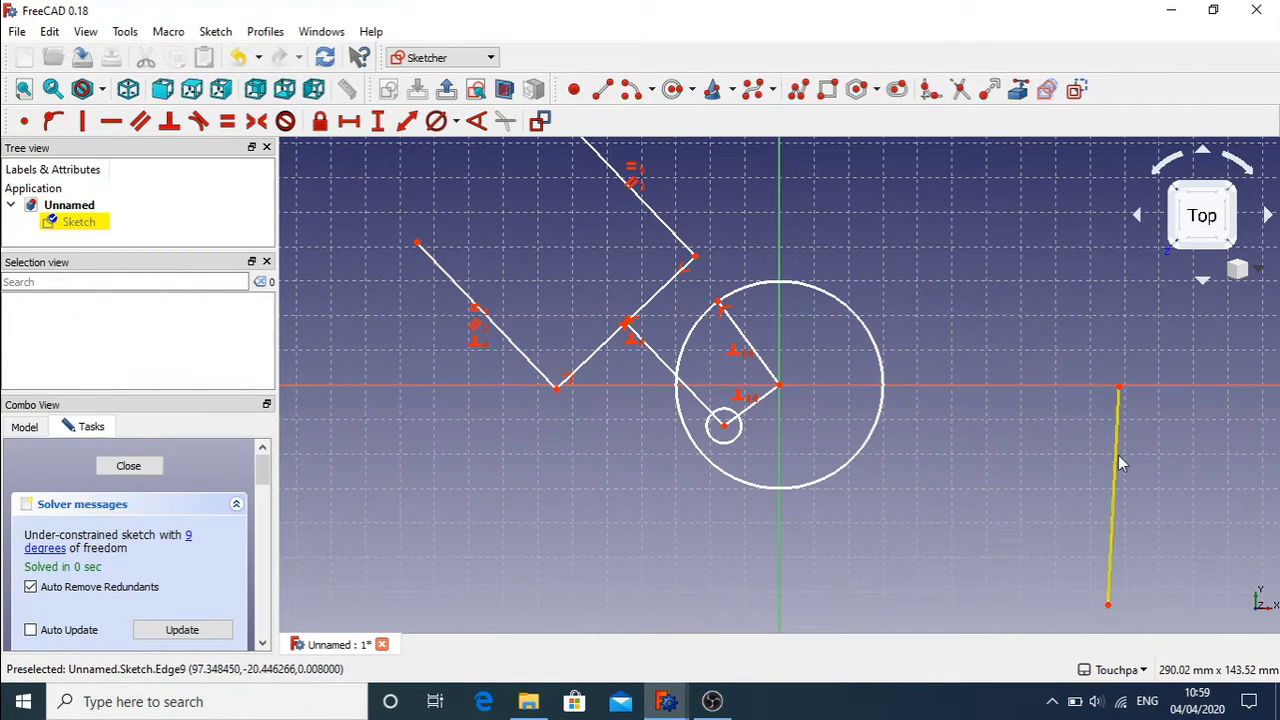
{"action": "left_click", "coordinate": [1118, 455]}
{"action": "key", "text": "Delete"}
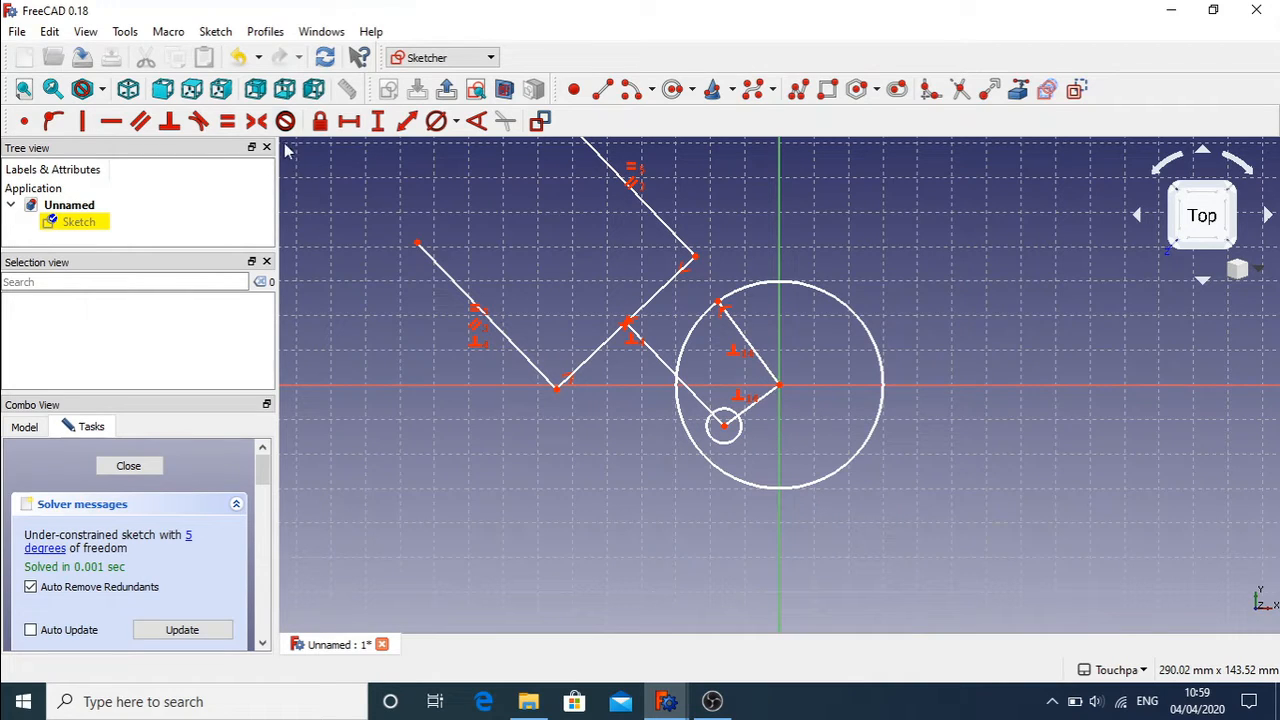
Step: Give the line to the small circle a 40 mm length, then drag the linkage to test it
{"action": "left_click", "coordinate": [696, 394]}
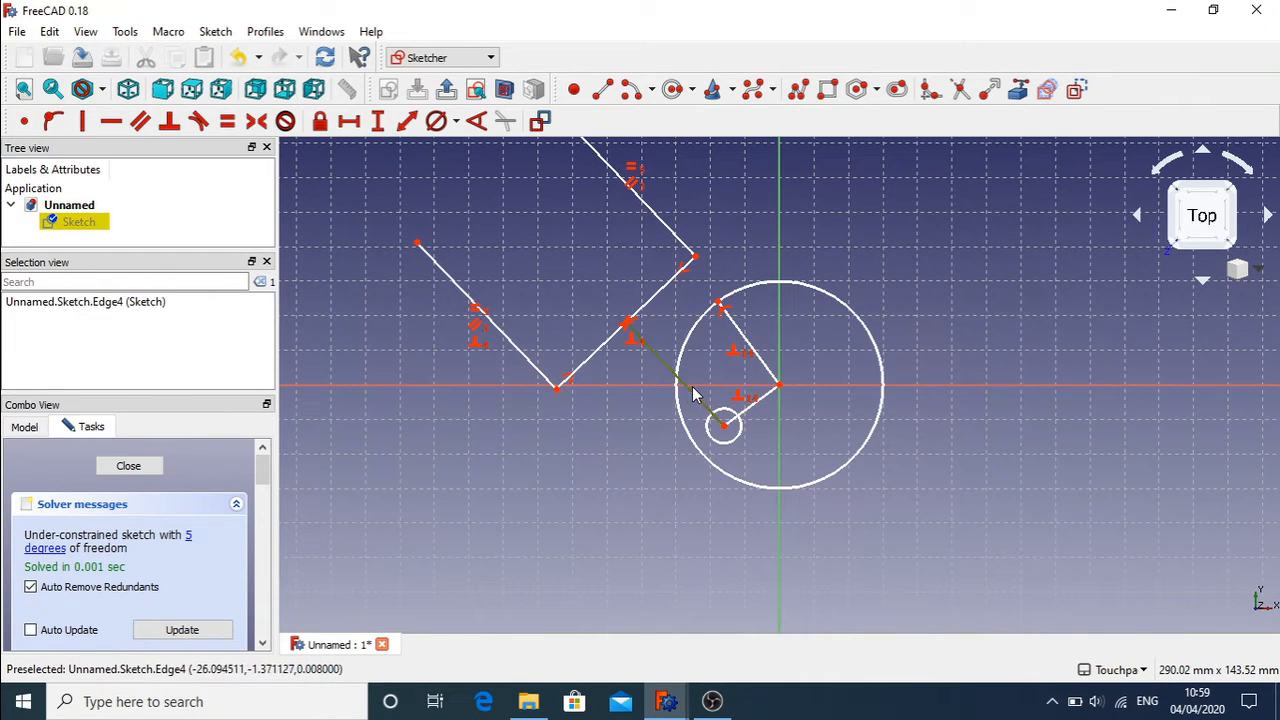
{"action": "left_click", "coordinate": [407, 121]}
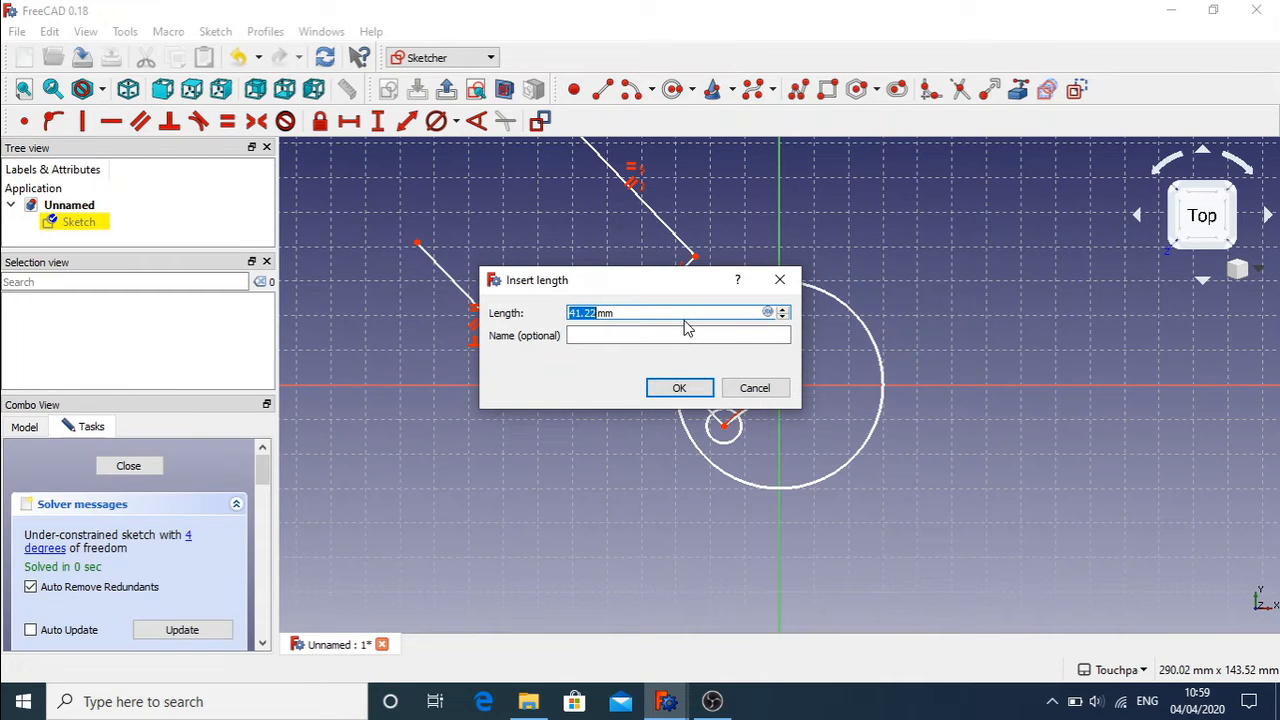
{"action": "type", "text": "40"}
{"action": "key", "text": "Return"}
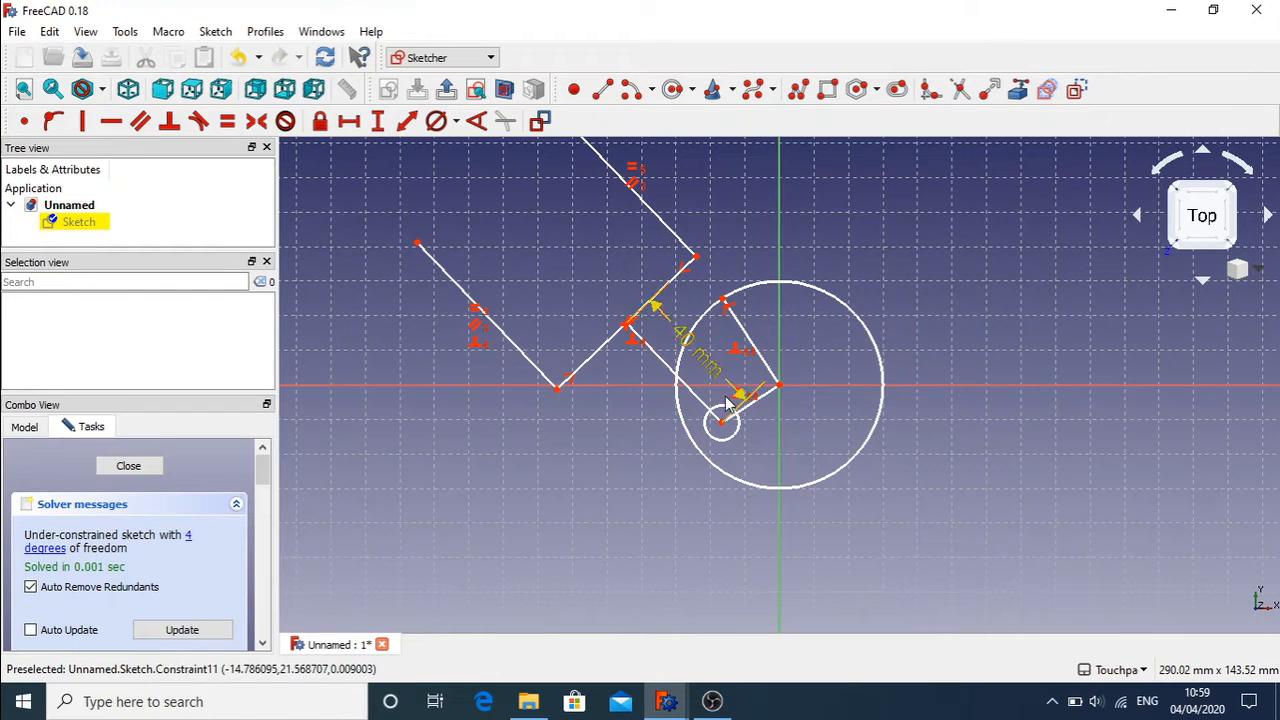
{"action": "mouse_move", "coordinate": [720, 430]}
{"action": "left_mouse_down"}
{"action": "mouse_move", "coordinate": [771, 450]}
{"action": "mouse_move", "coordinate": [814, 443]}
{"action": "mouse_move", "coordinate": [854, 366]}
{"action": "mouse_move", "coordinate": [765, 400]}
{"action": "mouse_move", "coordinate": [745, 360]}
{"action": "mouse_move", "coordinate": [749, 323]}
{"action": "mouse_move", "coordinate": [765, 323]}
{"action": "mouse_move", "coordinate": [731, 331]}
{"action": "mouse_move", "coordinate": [754, 323]}
{"action": "mouse_move", "coordinate": [742, 322]}
{"action": "left_mouse_up"}
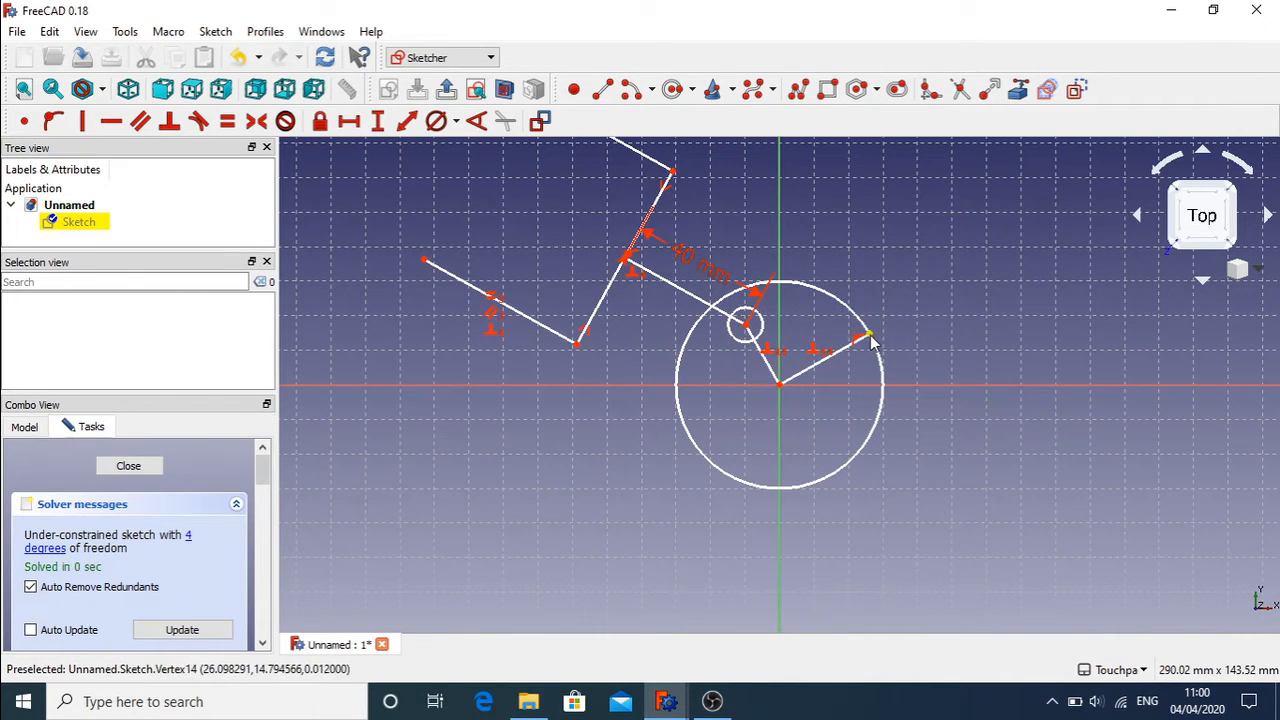
{"action": "mouse_move", "coordinate": [871, 342]}
{"action": "left_mouse_down"}
{"action": "mouse_move", "coordinate": [852, 418]}
{"action": "mouse_move", "coordinate": [786, 450]}
{"action": "mouse_move", "coordinate": [857, 386]}
{"action": "mouse_move", "coordinate": [814, 334]}
{"action": "mouse_move", "coordinate": [729, 337]}
{"action": "mouse_move", "coordinate": [843, 363]}
{"action": "mouse_move", "coordinate": [814, 451]}
{"action": "mouse_move", "coordinate": [773, 515]}
{"action": "mouse_move", "coordinate": [851, 451]}
{"action": "mouse_move", "coordinate": [830, 340]}
{"action": "mouse_move", "coordinate": [748, 362]}
{"action": "mouse_move", "coordinate": [766, 338]}
{"action": "mouse_move", "coordinate": [840, 366]}
{"action": "mouse_move", "coordinate": [840, 420]}
{"action": "mouse_move", "coordinate": [823, 443]}
{"action": "mouse_move", "coordinate": [860, 404]}
{"action": "mouse_move", "coordinate": [840, 348]}
{"action": "mouse_move", "coordinate": [771, 338]}
{"action": "mouse_move", "coordinate": [760, 345]}
{"action": "mouse_move", "coordinate": [850, 376]}
{"action": "mouse_move", "coordinate": [826, 443]}
{"action": "mouse_move", "coordinate": [780, 449]}
{"action": "mouse_move", "coordinate": [806, 440]}
{"action": "mouse_move", "coordinate": [850, 387]}
{"action": "mouse_move", "coordinate": [786, 334]}
{"action": "mouse_move", "coordinate": [751, 340]}
{"action": "mouse_move", "coordinate": [863, 363]}
{"action": "mouse_move", "coordinate": [835, 438]}
{"action": "mouse_move", "coordinate": [857, 366]}
{"action": "mouse_move", "coordinate": [766, 320]}
{"action": "mouse_move", "coordinate": [730, 340]}
{"action": "mouse_move", "coordinate": [781, 321]}
{"action": "left_mouse_up"}
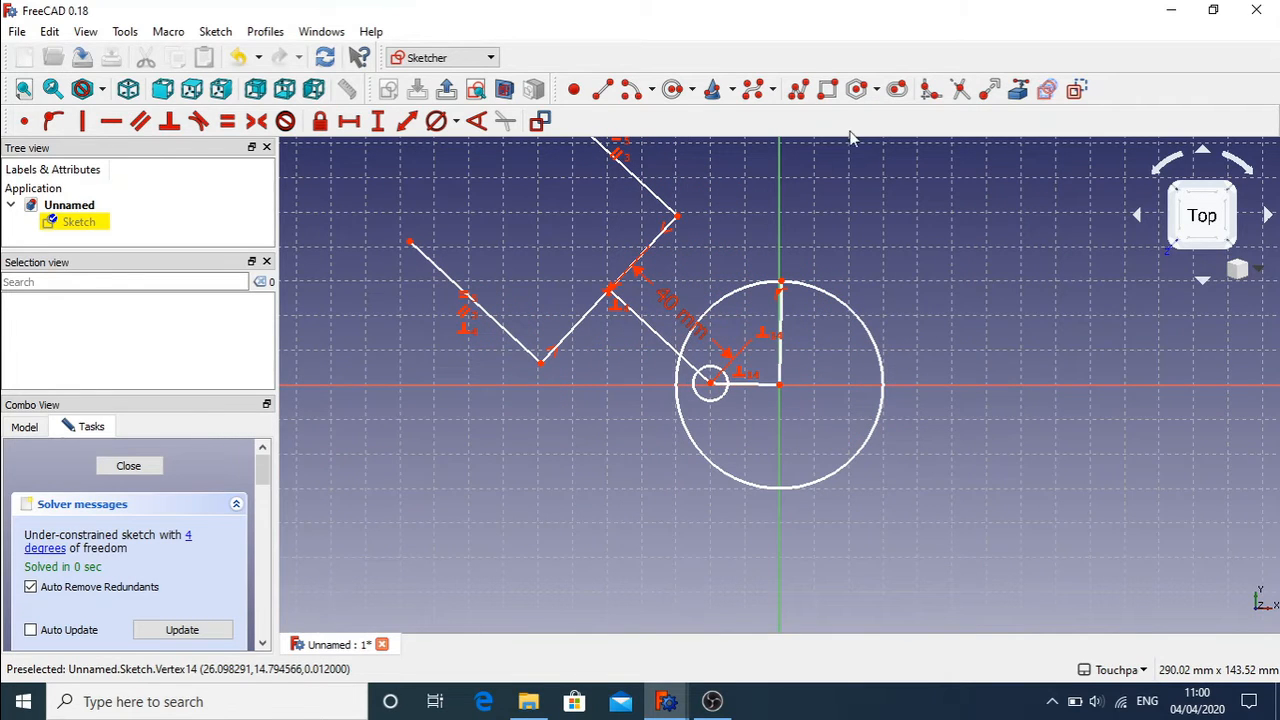
Step: Draw a rectangle to the right of the large circle
{"action": "left_click", "coordinate": [827, 89]}
{"action": "left_click", "coordinate": [944, 337]}
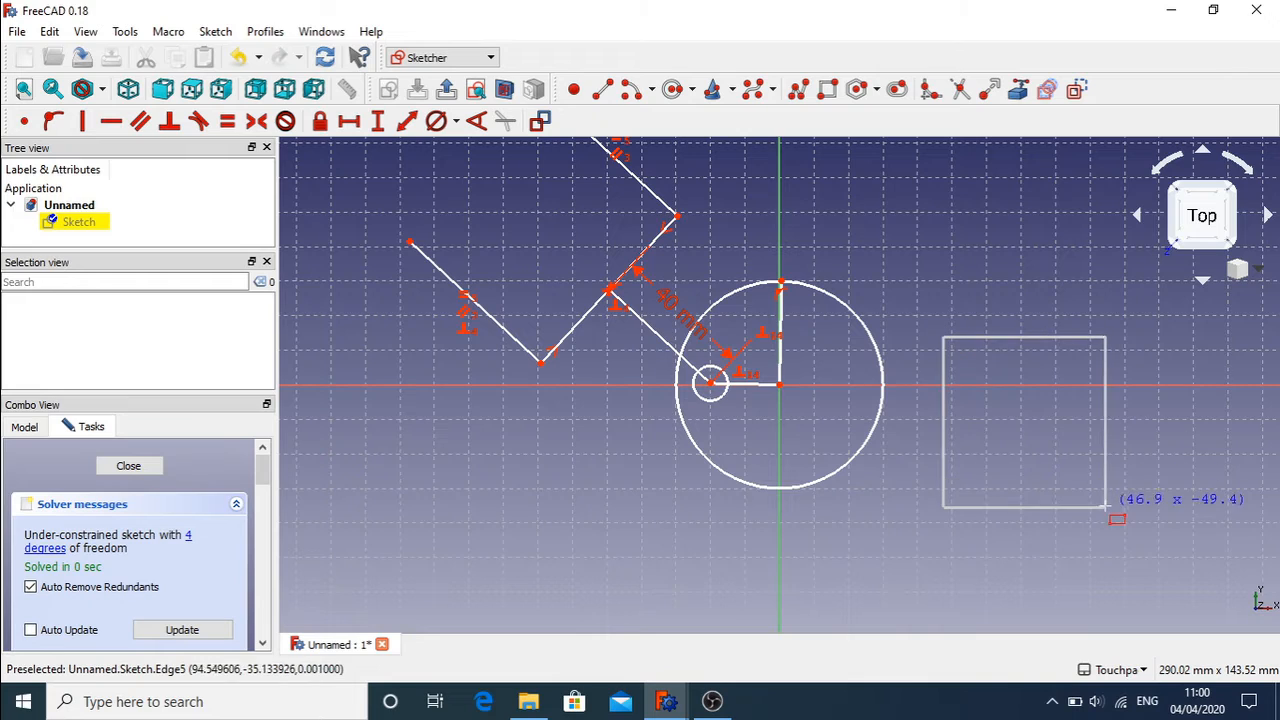
{"action": "left_click", "coordinate": [1108, 511]}
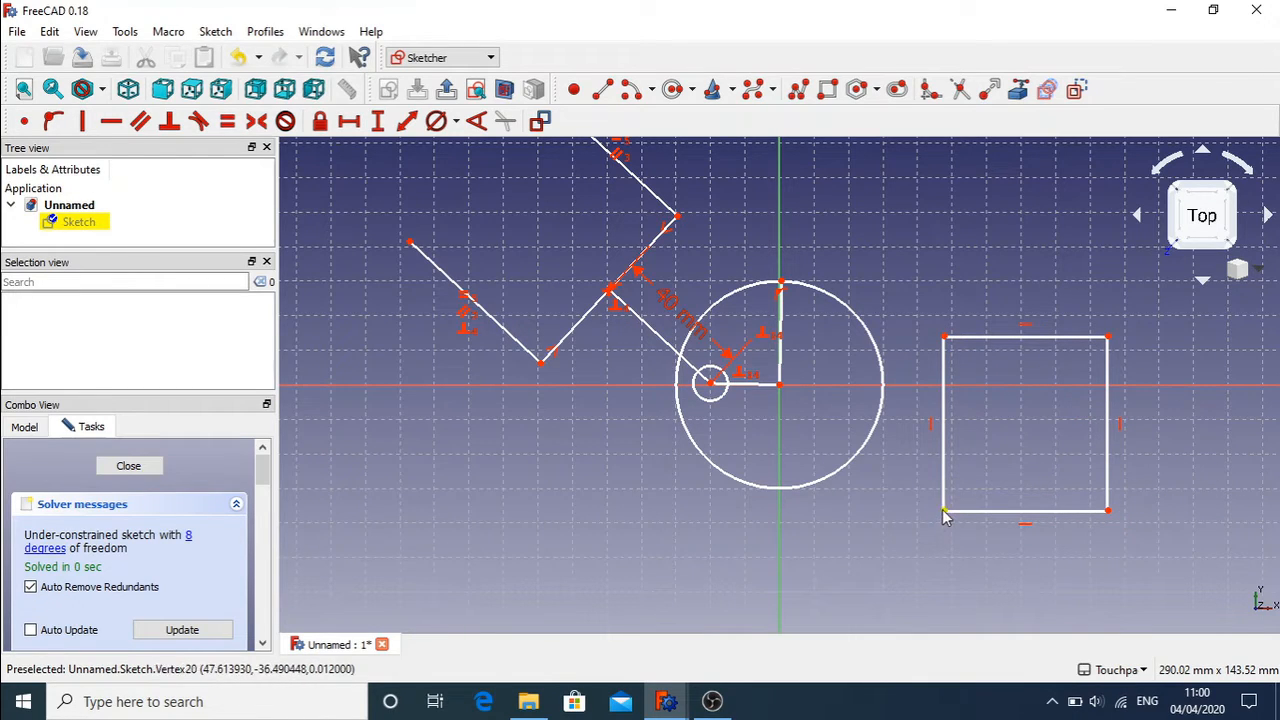
Step: Delete the rectangle's horizontal and vertical constraints and nudge its top-right corner outward
{"action": "left_click", "coordinate": [1025, 523]}
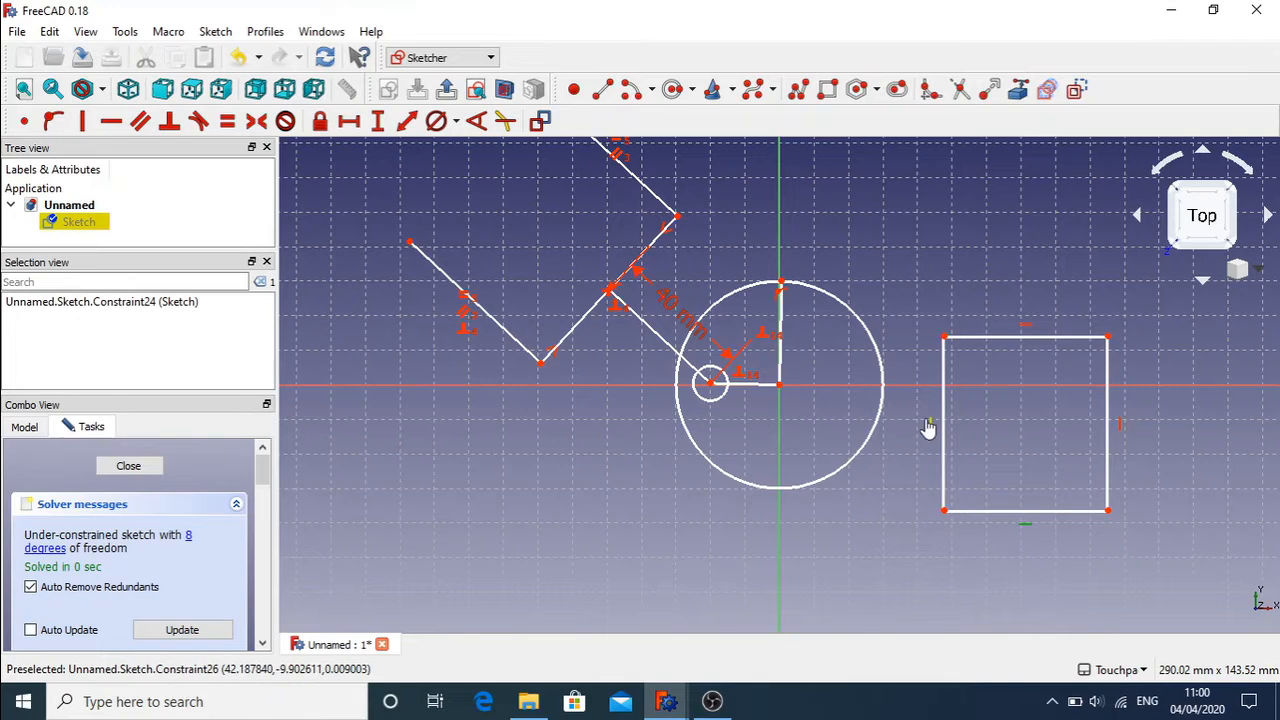
{"action": "key", "text": "Delete"}
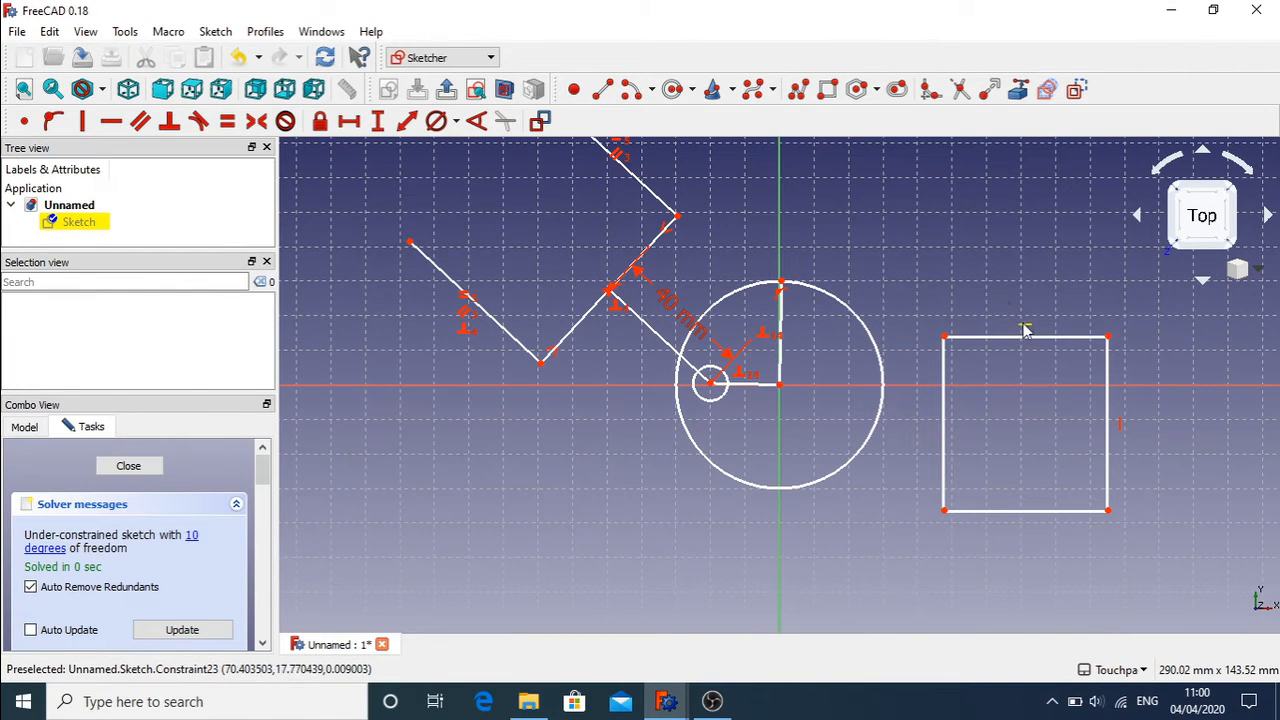
{"action": "left_click", "coordinate": [1025, 326]}
{"action": "left_click", "coordinate": [1025, 330]}
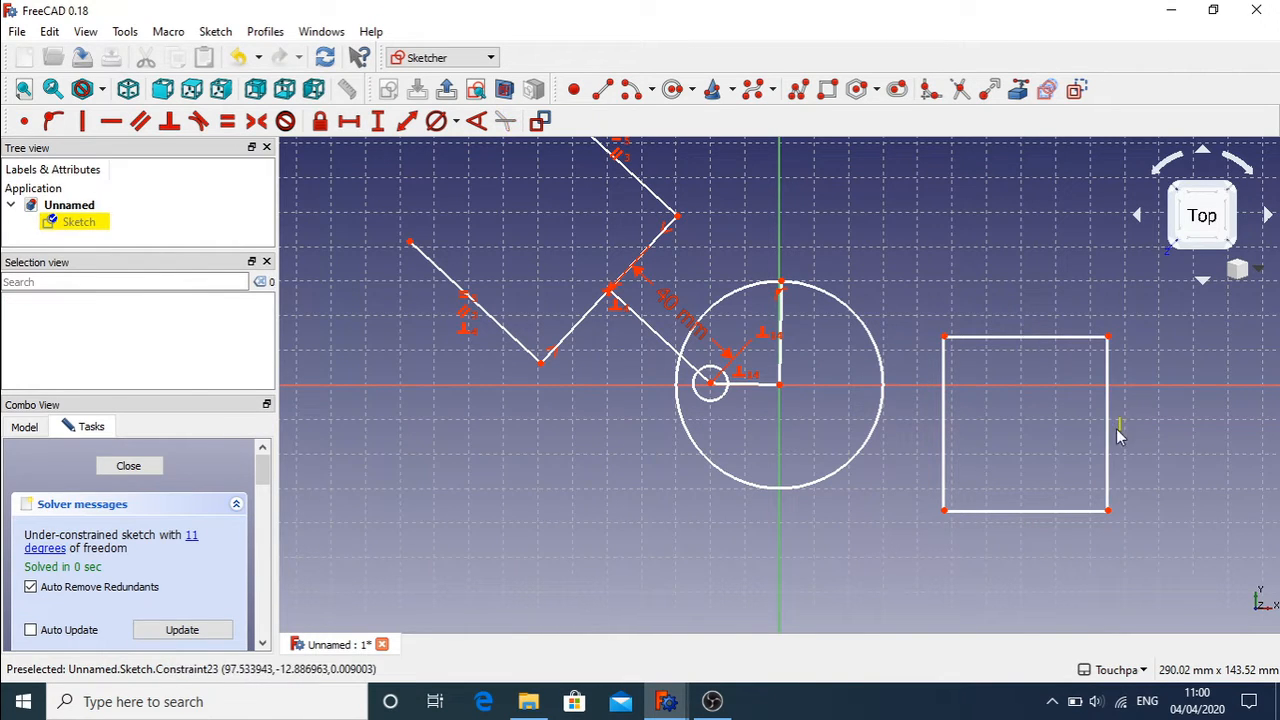
{"action": "left_click", "coordinate": [1117, 428]}
{"action": "key", "text": "Delete"}
{"action": "mouse_move", "coordinate": [1108, 338]}
{"action": "left_mouse_down"}
{"action": "mouse_move", "coordinate": [1194, 338]}
{"action": "mouse_move", "coordinate": [1132, 350]}
{"action": "mouse_move", "coordinate": [1104, 336]}
{"action": "left_mouse_up"}
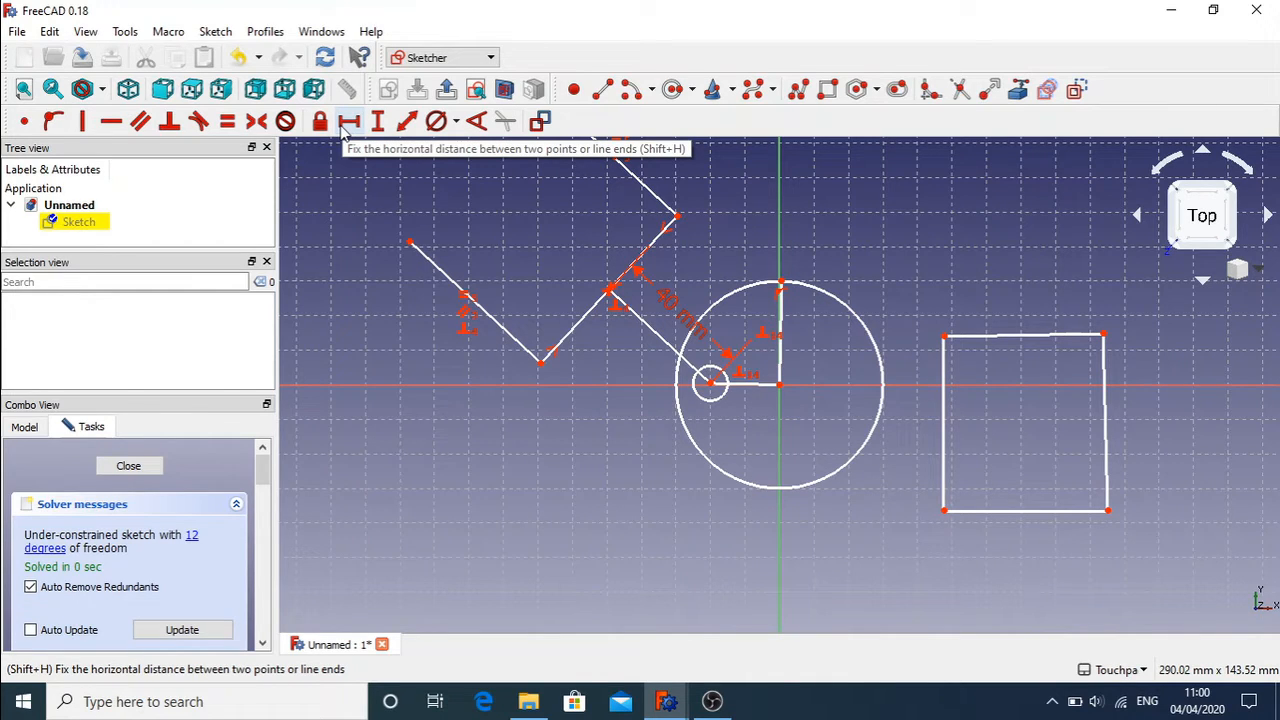
{"action": "left_click", "coordinate": [1021, 509]}
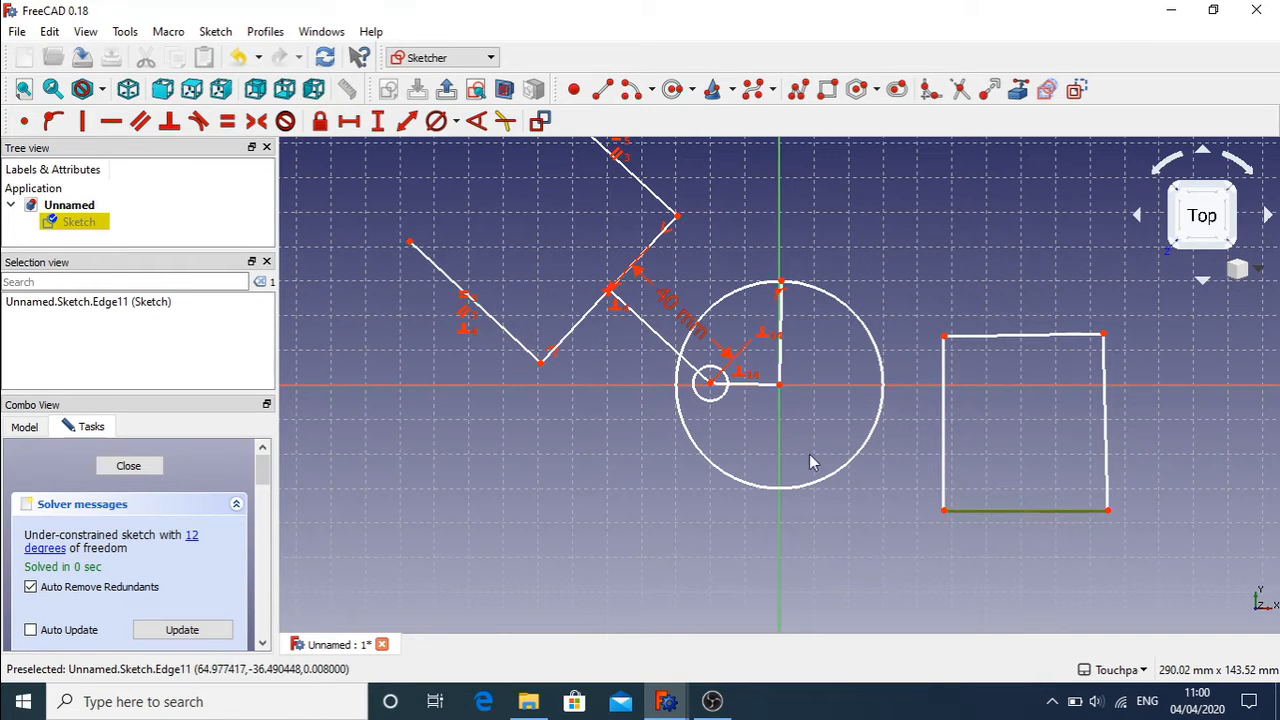
Step: Set a 50 mm bottom width and 50 mm right-side height, then pull the top-right corner outward
{"action": "left_click", "coordinate": [349, 121]}
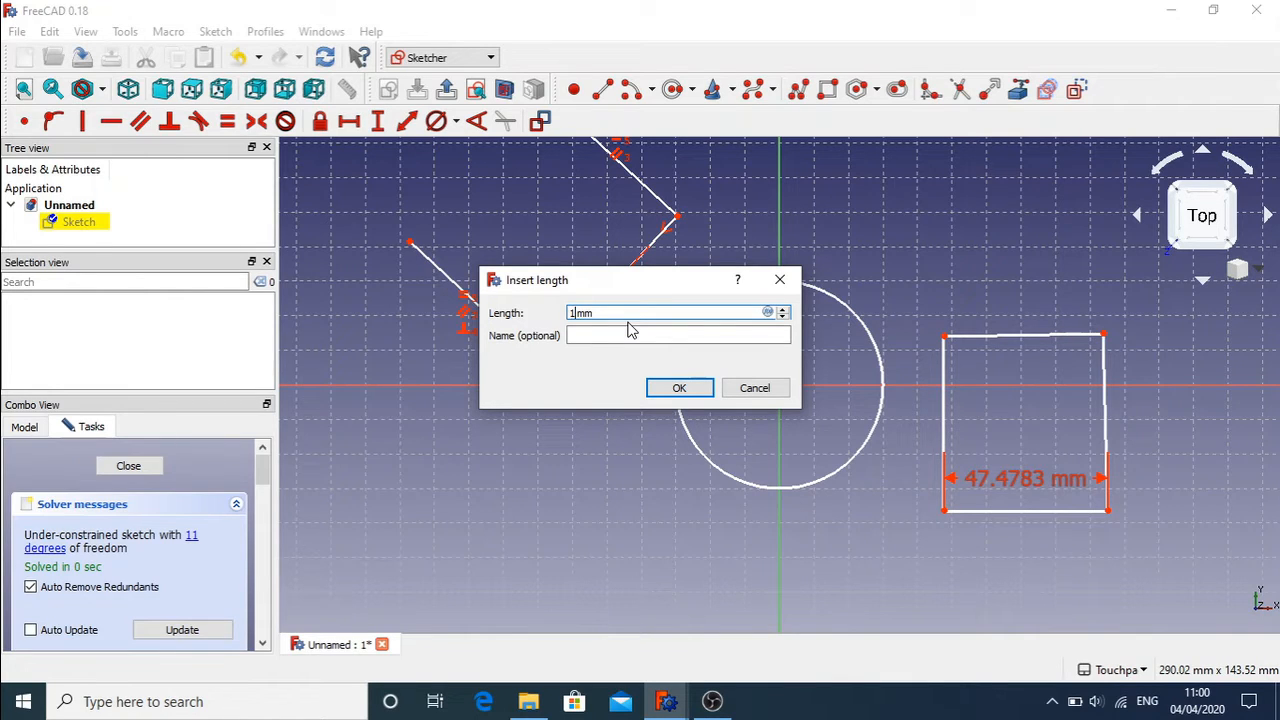
{"action": "type", "text": "50"}
{"action": "key", "text": "Return"}
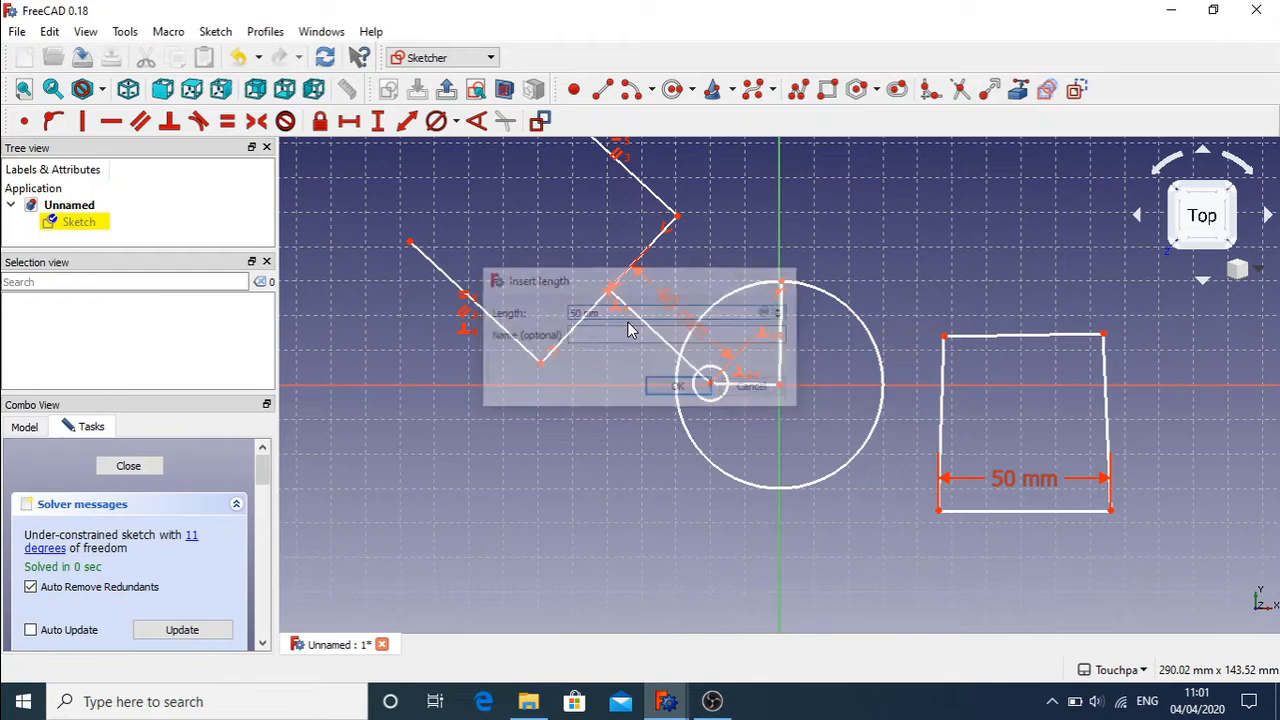
{"action": "left_click", "coordinate": [1106, 366]}
{"action": "left_click", "coordinate": [378, 121]}
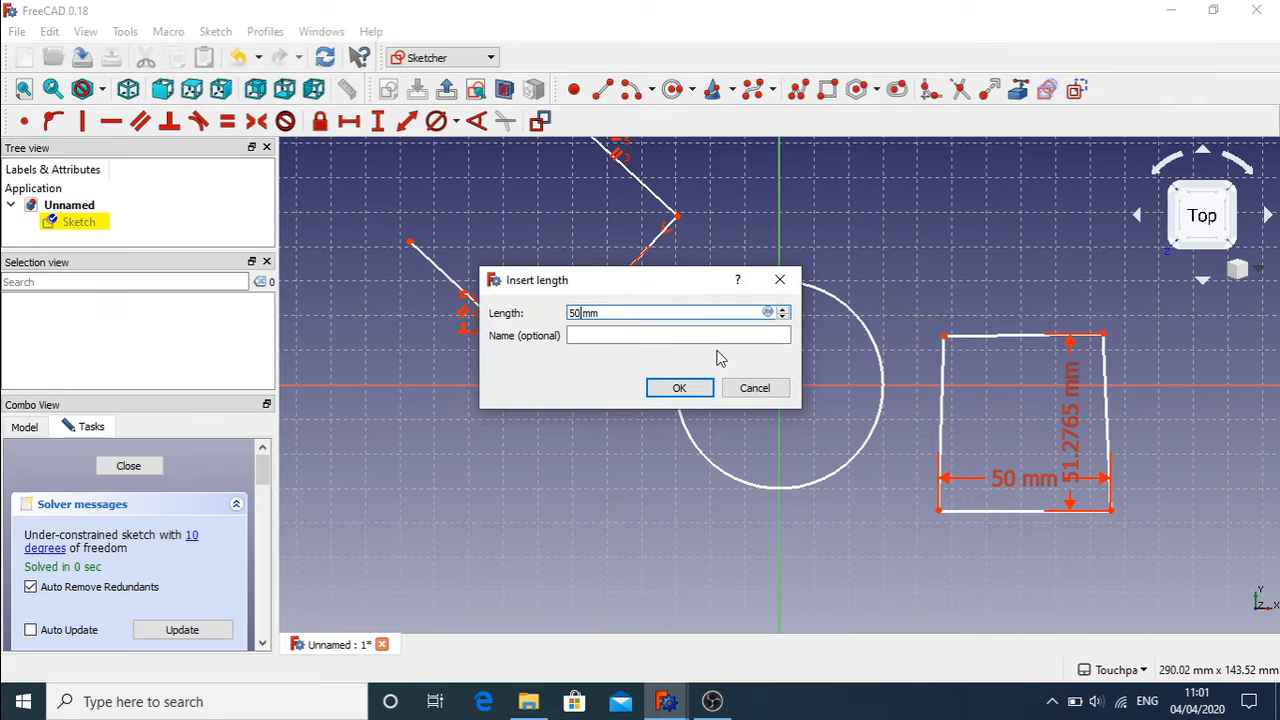
{"action": "key", "text": "Return"}
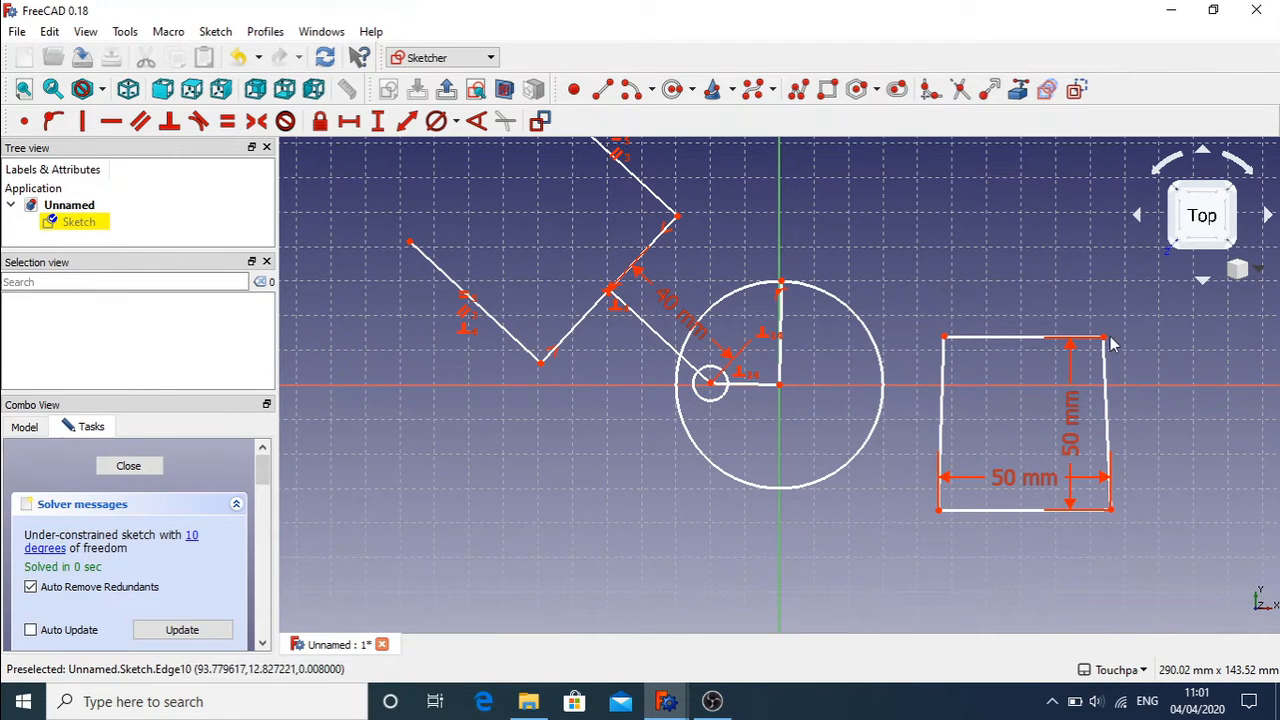
{"action": "left_click_drag", "start_coordinate": [1104, 339], "coordinate": [1276, 345]}
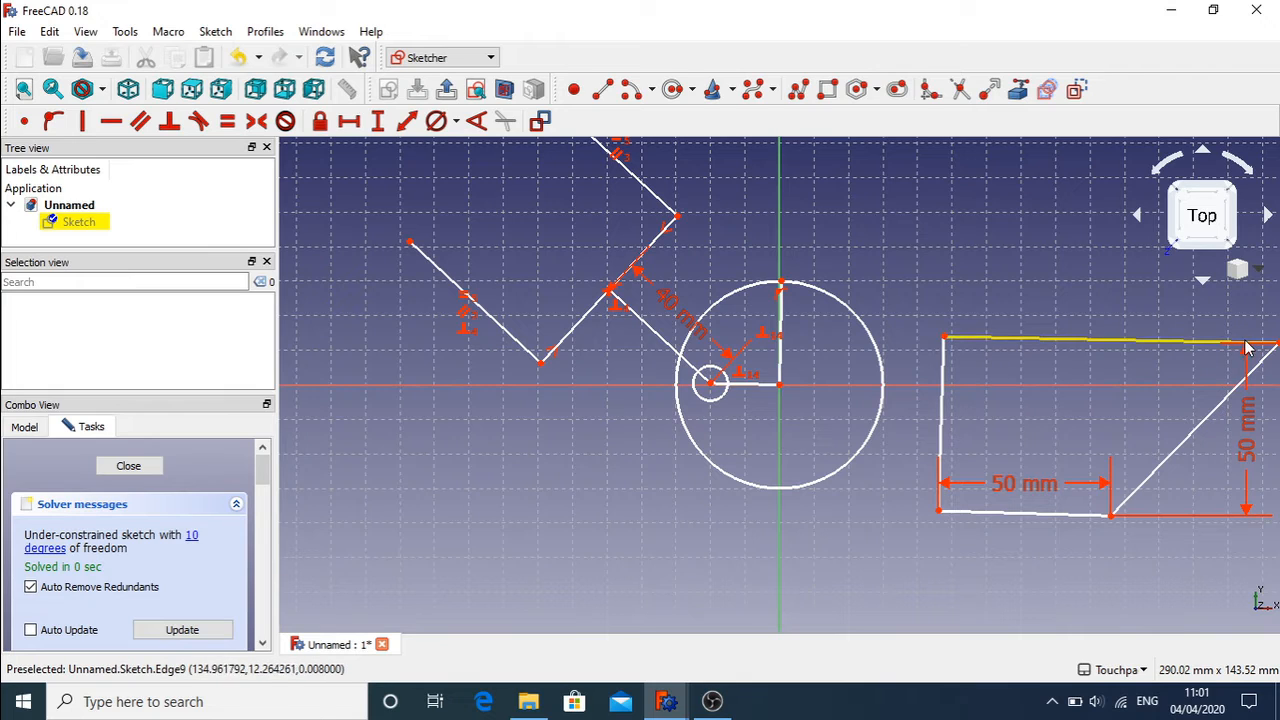
Step: Make the bottom edge horizontal and drag the top-right corner until the right side slants outward
{"action": "left_click_drag", "start_coordinate": [1247, 347], "coordinate": [1110, 341]}
{"action": "left_click", "coordinate": [994, 512]}
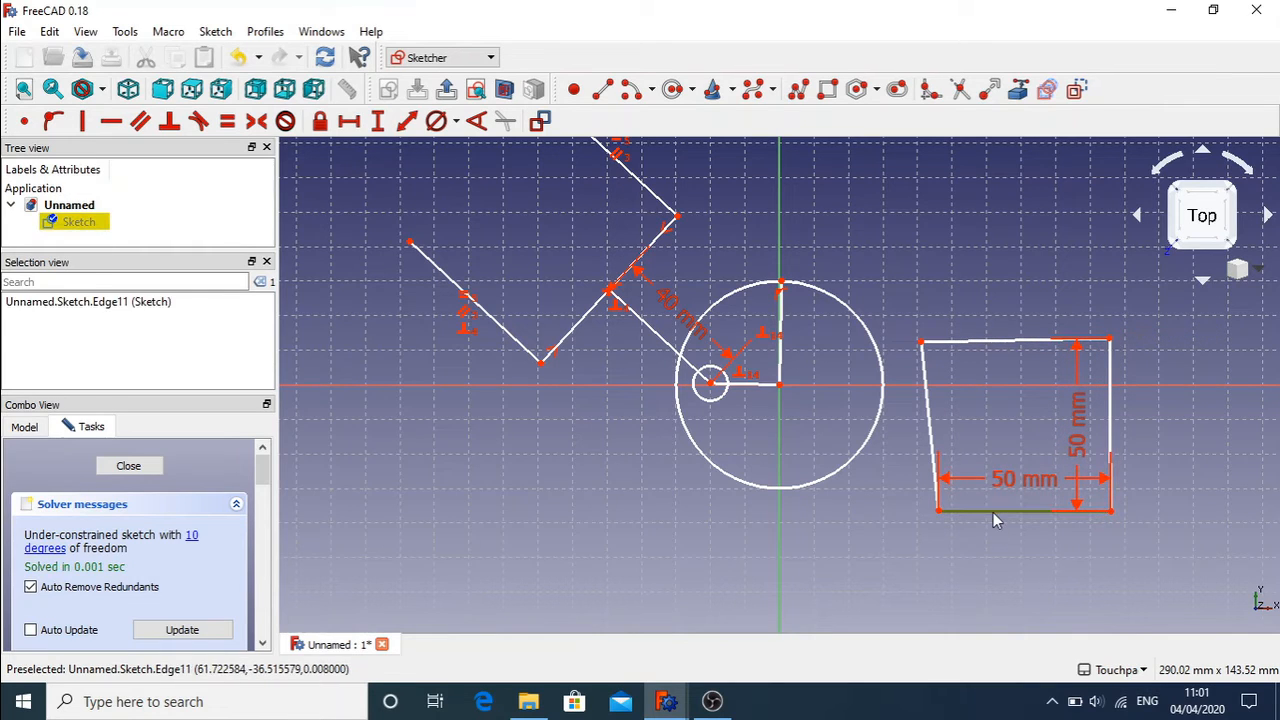
{"action": "left_click", "coordinate": [109, 122]}
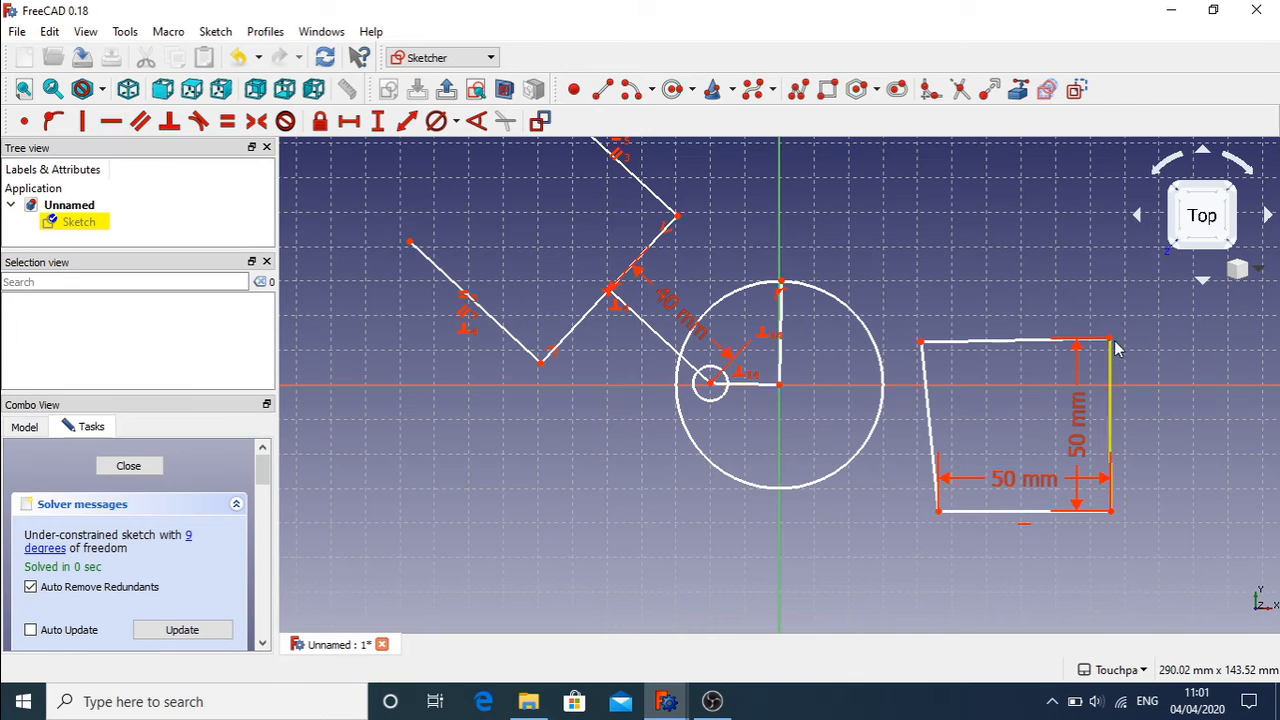
{"action": "left_click_drag", "start_coordinate": [1112, 343], "coordinate": [1168, 343]}
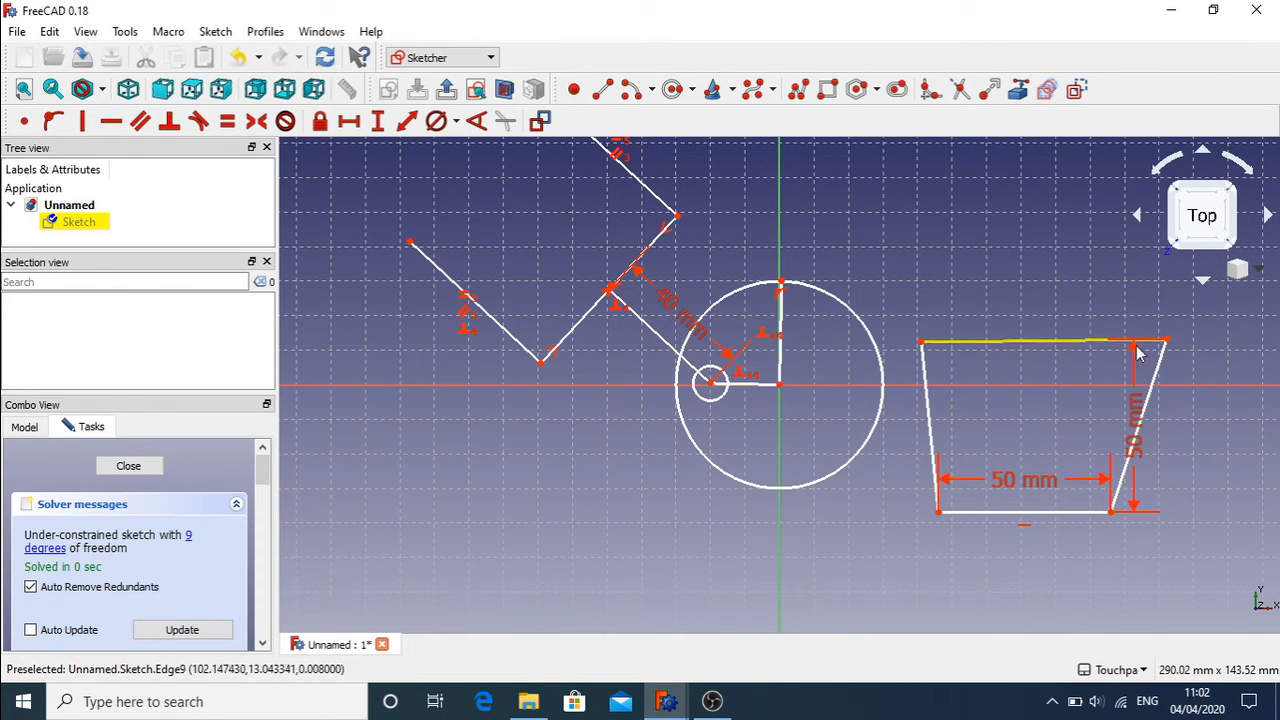
{"action": "left_click_drag", "start_coordinate": [1172, 346], "coordinate": [1238, 347]}
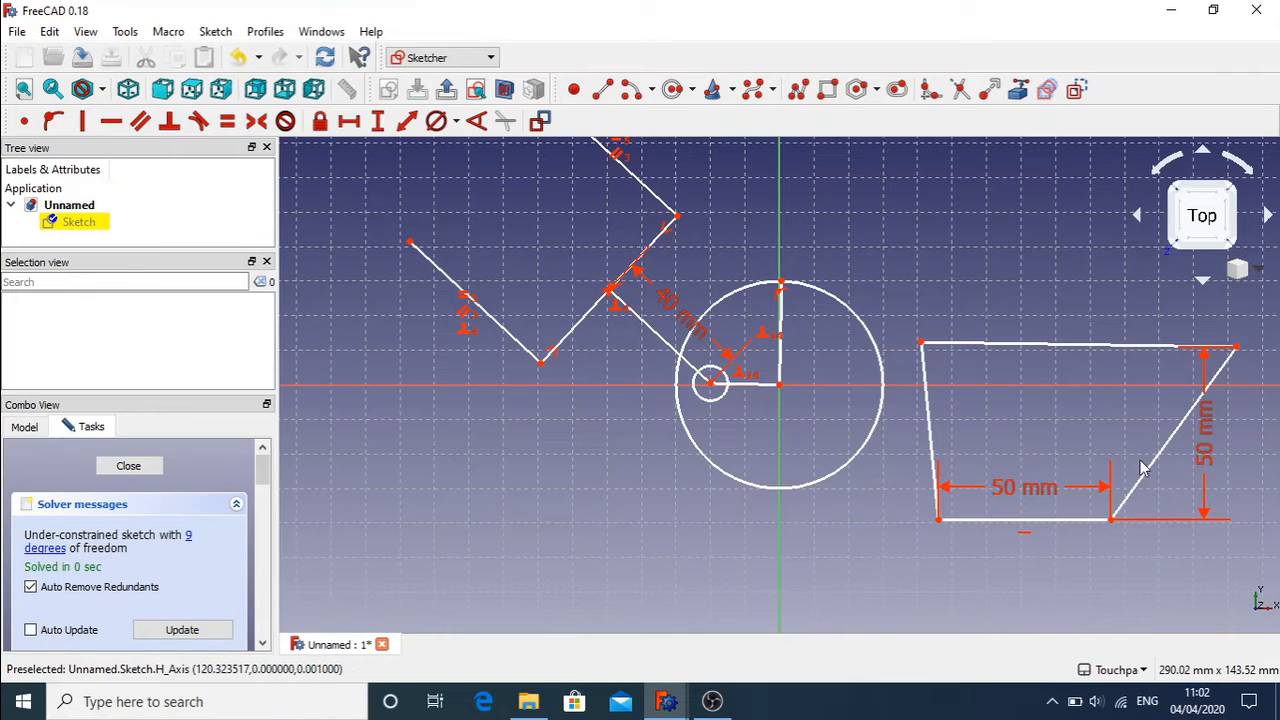
{"action": "mouse_move", "coordinate": [1237, 348]}
{"action": "left_mouse_down"}
{"action": "mouse_move", "coordinate": [1250, 360]}
{"action": "mouse_move", "coordinate": [1245, 438]}
{"action": "mouse_move", "coordinate": [1232, 296]}
{"action": "mouse_move", "coordinate": [1238, 424]}
{"action": "mouse_move", "coordinate": [1224, 302]}
{"action": "mouse_move", "coordinate": [1194, 420]}
{"action": "mouse_move", "coordinate": [1214, 325]}
{"action": "mouse_move", "coordinate": [1190, 340]}
{"action": "mouse_move", "coordinate": [1212, 318]}
{"action": "left_mouse_up"}
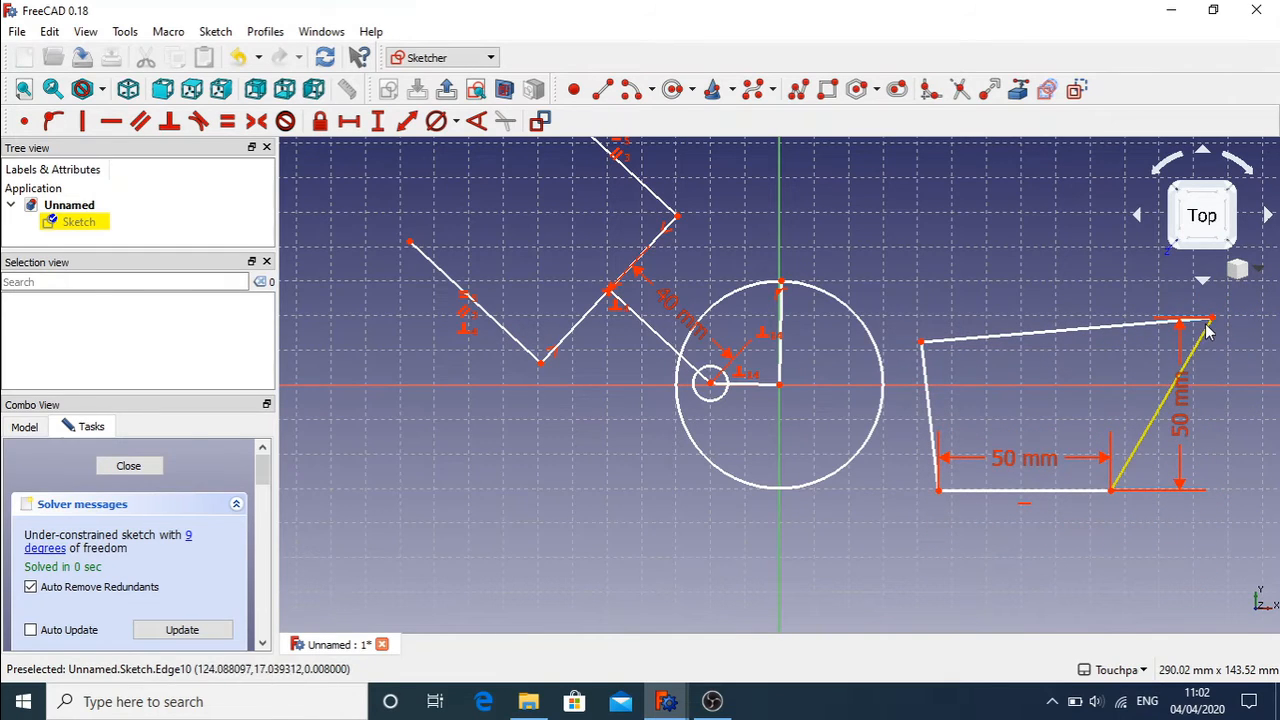
{"action": "left_click_drag", "start_coordinate": [1216, 328], "coordinate": [1234, 348]}
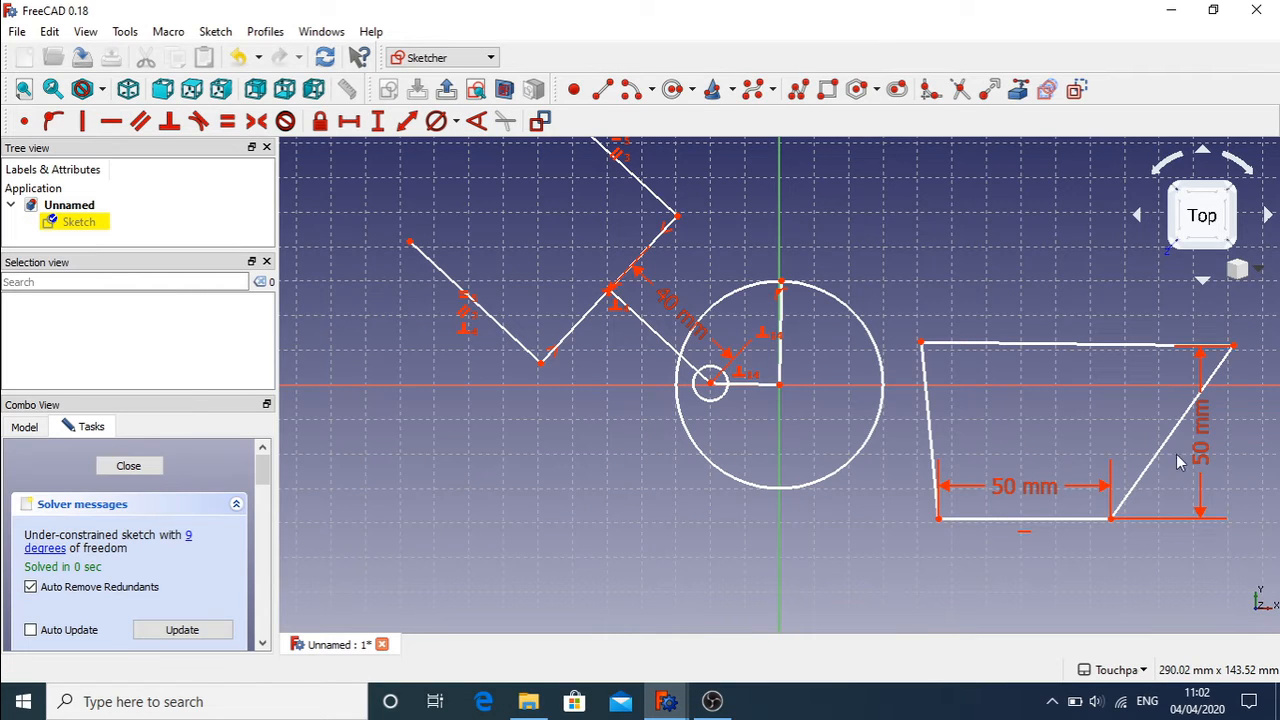
{"action": "left_click", "coordinate": [1093, 521]}
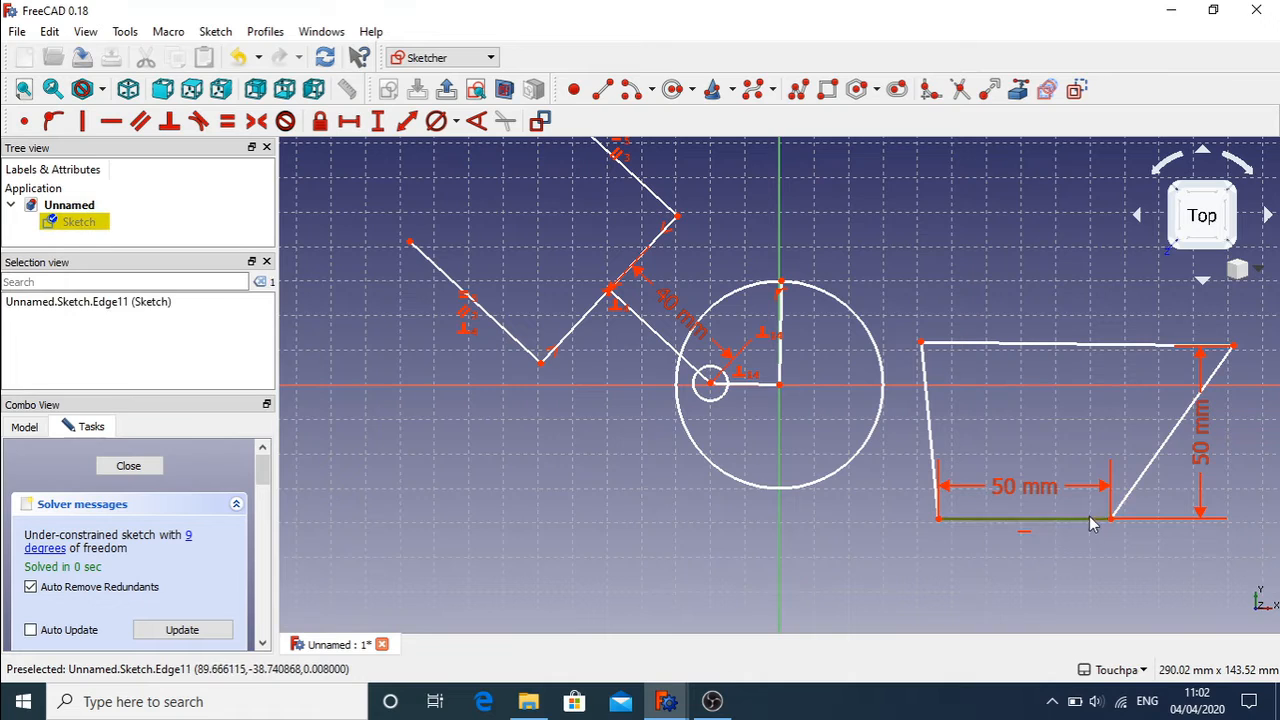
Step: Set a 100° angle between the bottom edge and slanted right side, then drag corners to test
{"action": "left_click", "coordinate": [1134, 494]}
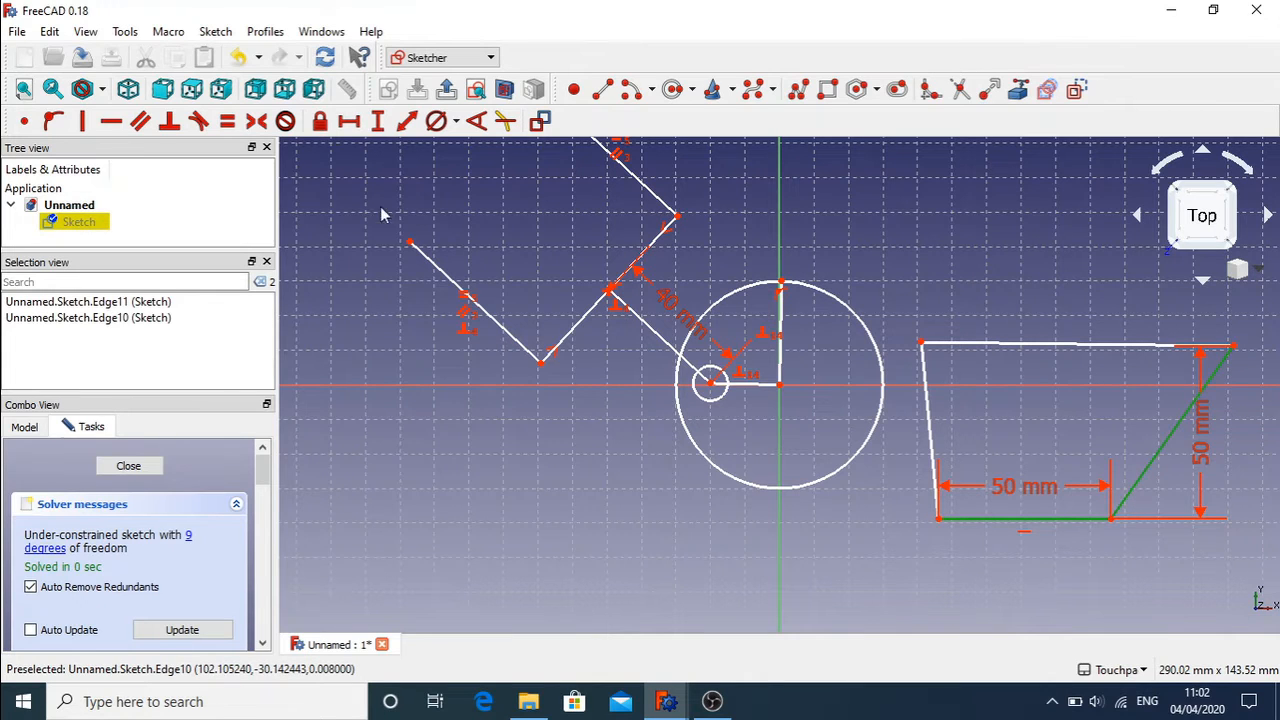
{"action": "left_click", "coordinate": [477, 122]}
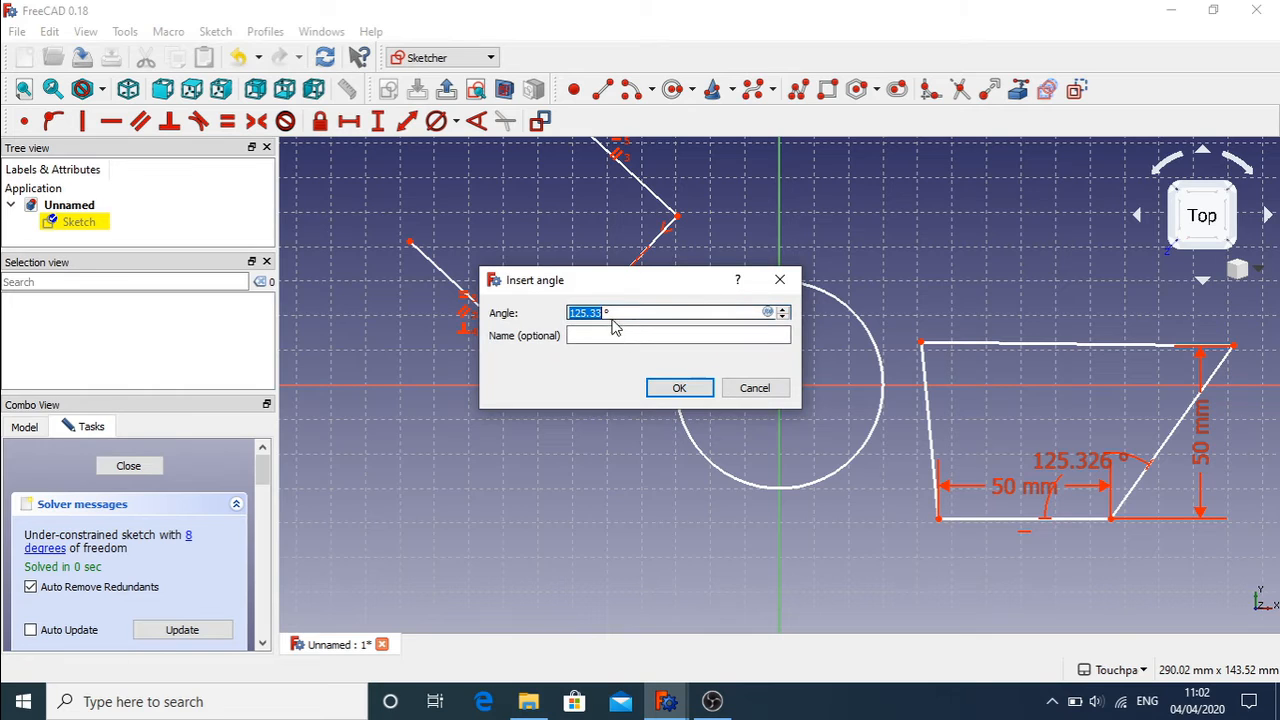
{"action": "type", "text": "100"}
{"action": "key", "text": "Return"}
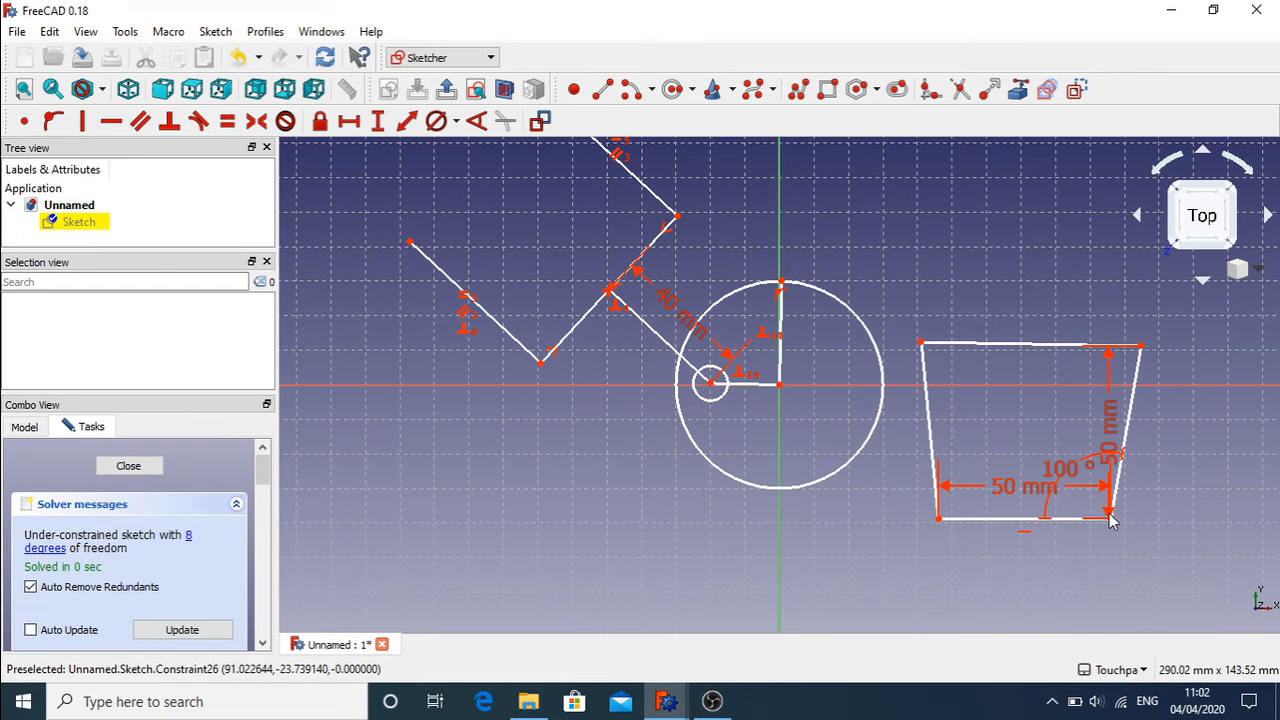
{"action": "left_click_drag", "start_coordinate": [1111, 518], "coordinate": [1146, 488]}
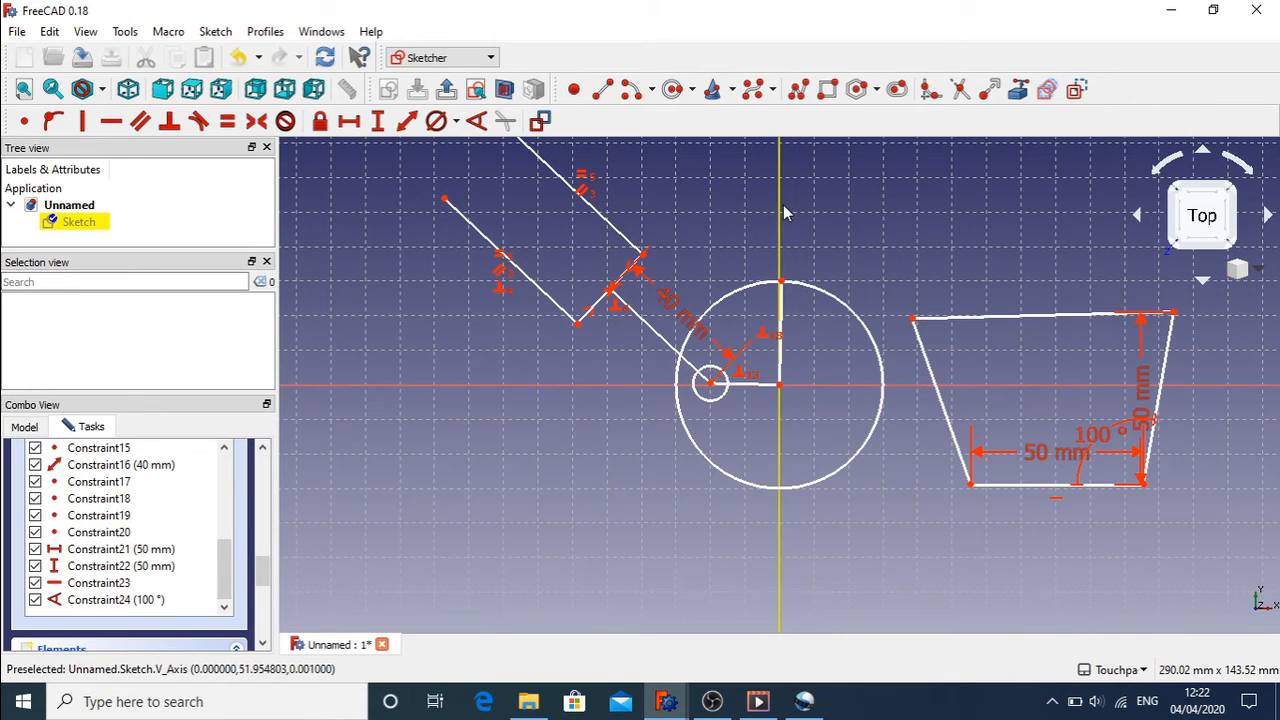
{"action": "left_click_drag", "start_coordinate": [914, 322], "coordinate": [925, 292]}
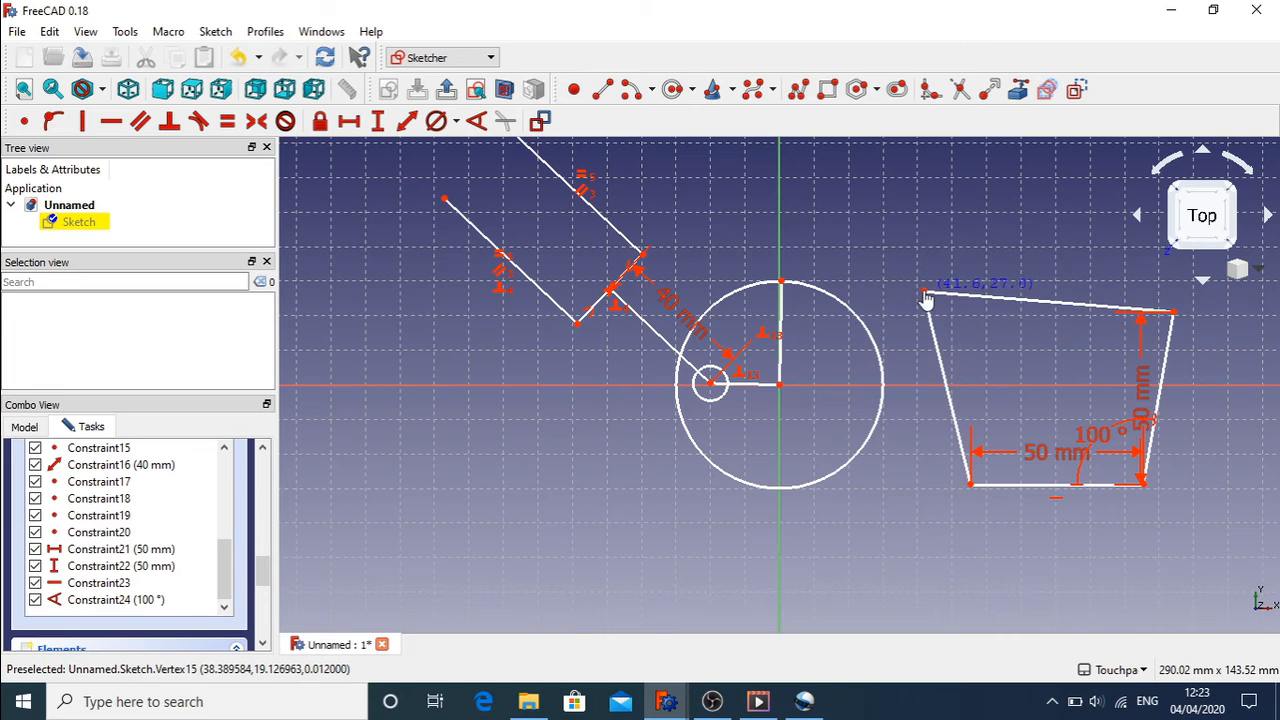
Step: Apply a Block constraint to the trapezoid's top edge, creating Constraint25
{"action": "mouse_move", "coordinate": [1143, 484]}
{"action": "left_mouse_down"}
{"action": "mouse_move", "coordinate": [1235, 481]}
{"action": "mouse_move", "coordinate": [1088, 492]}
{"action": "mouse_move", "coordinate": [1188, 492]}
{"action": "mouse_move", "coordinate": [1154, 490]}
{"action": "left_mouse_up"}
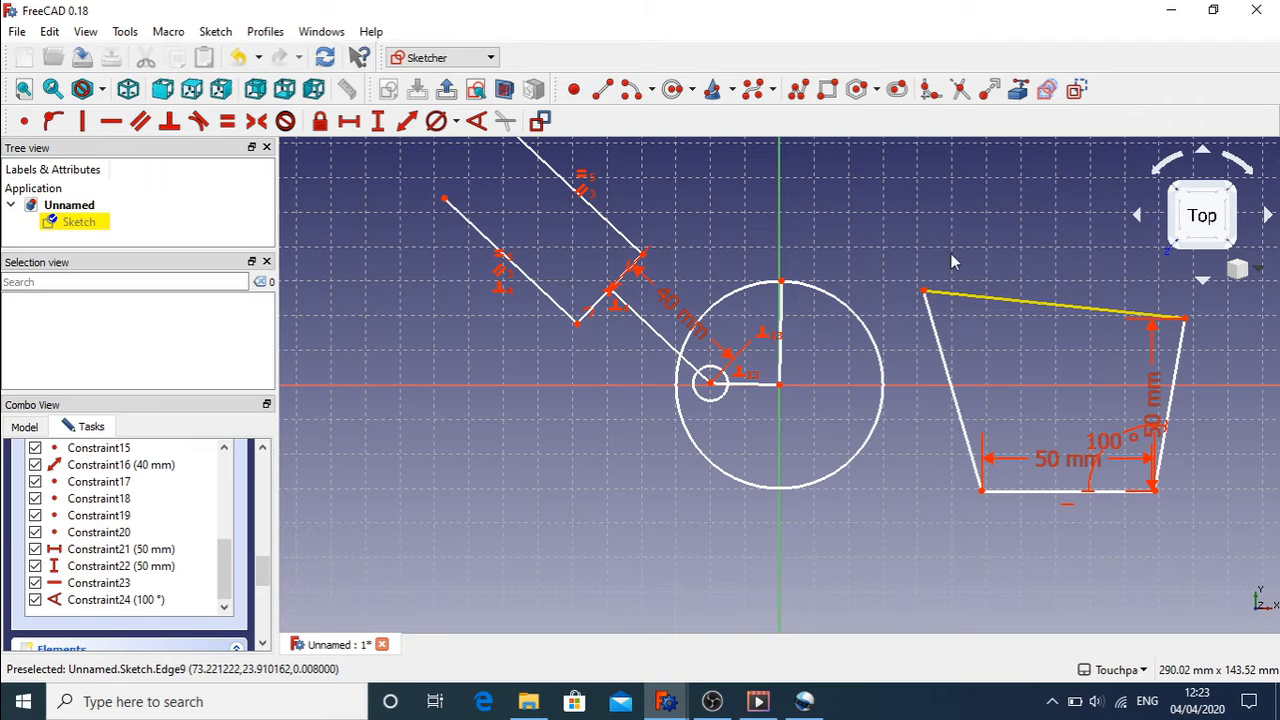
{"action": "left_click", "coordinate": [1055, 310]}
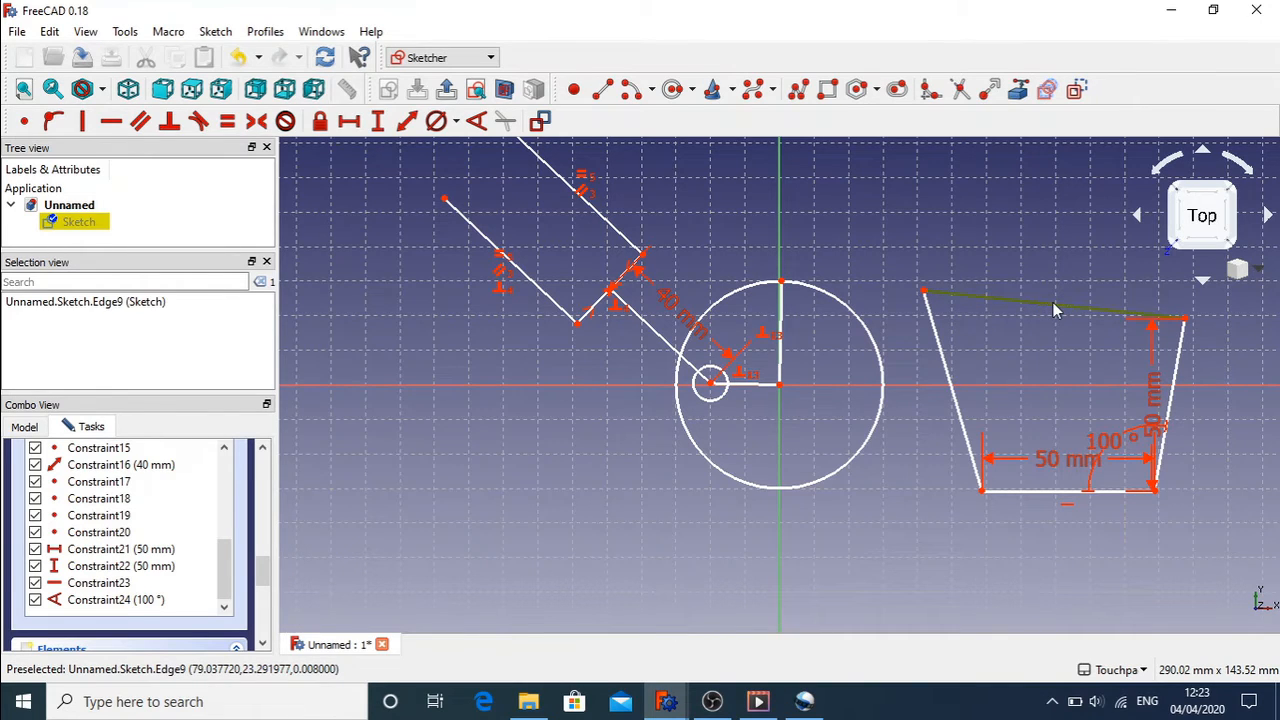
{"action": "left_click", "coordinate": [289, 126]}
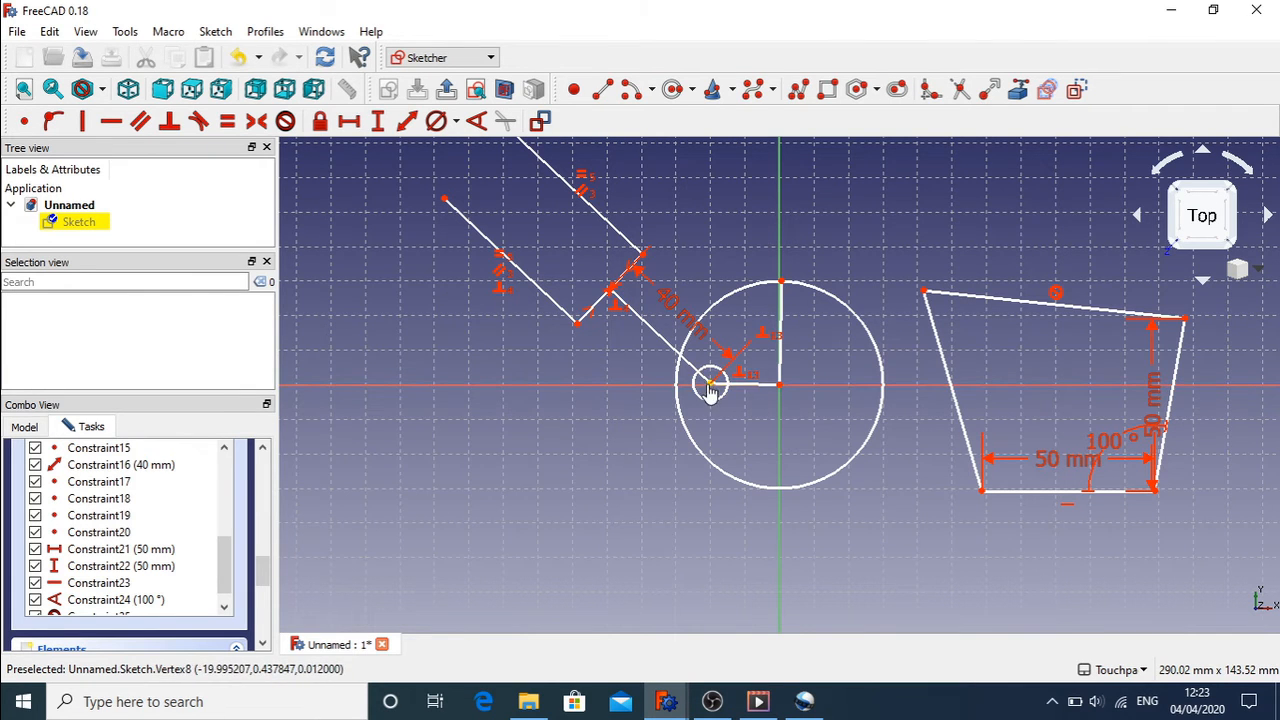
Step: Apply a Block constraint to the small circle, then swing the linkage to confirm it stays fixed
{"action": "mouse_move", "coordinate": [709, 386]}
{"action": "left_mouse_down"}
{"action": "mouse_move", "coordinate": [697, 320]}
{"action": "mouse_move", "coordinate": [694, 446]}
{"action": "mouse_move", "coordinate": [677, 470]}
{"action": "mouse_move", "coordinate": [681, 346]}
{"action": "mouse_move", "coordinate": [712, 392]}
{"action": "left_mouse_up"}
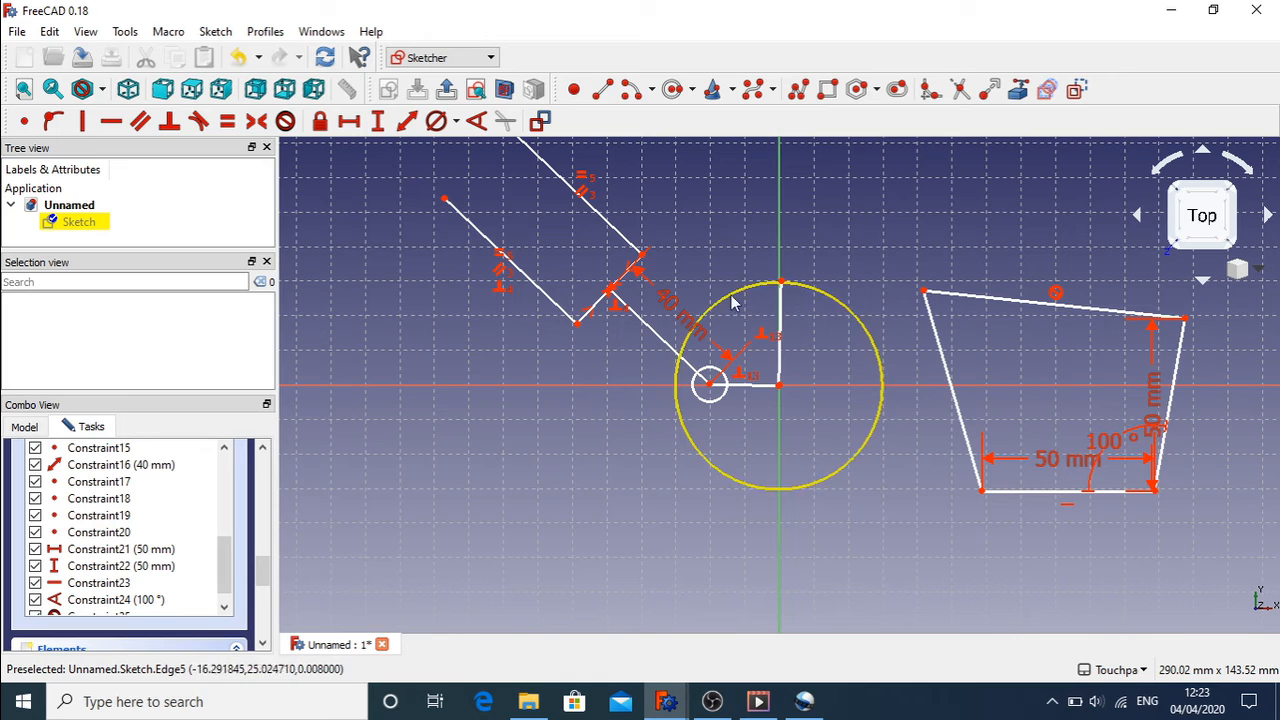
{"action": "left_click", "coordinate": [727, 400]}
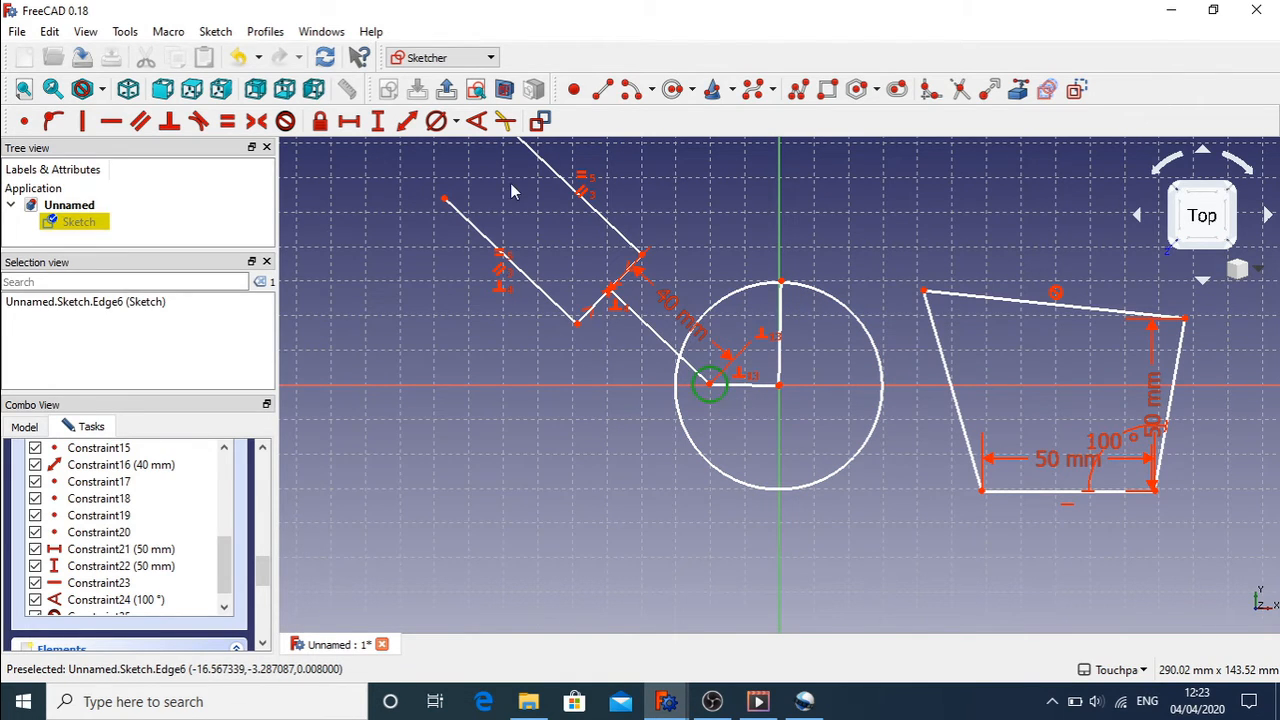
{"action": "left_click", "coordinate": [285, 121]}
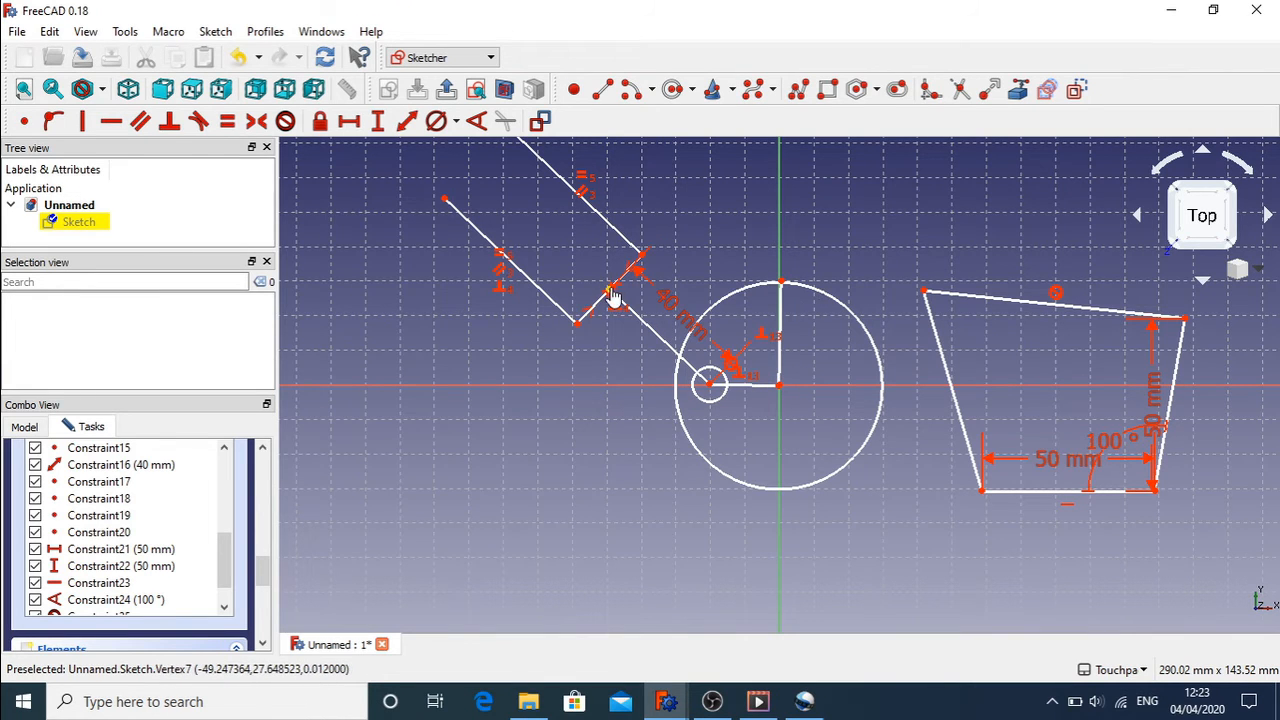
{"action": "mouse_move", "coordinate": [614, 298]}
{"action": "left_mouse_down"}
{"action": "mouse_move", "coordinate": [605, 292]}
{"action": "mouse_move", "coordinate": [566, 434]}
{"action": "mouse_move", "coordinate": [634, 320]}
{"action": "mouse_move", "coordinate": [661, 304]}
{"action": "mouse_move", "coordinate": [560, 423]}
{"action": "mouse_move", "coordinate": [563, 391]}
{"action": "mouse_move", "coordinate": [660, 290]}
{"action": "mouse_move", "coordinate": [585, 385]}
{"action": "left_mouse_up"}
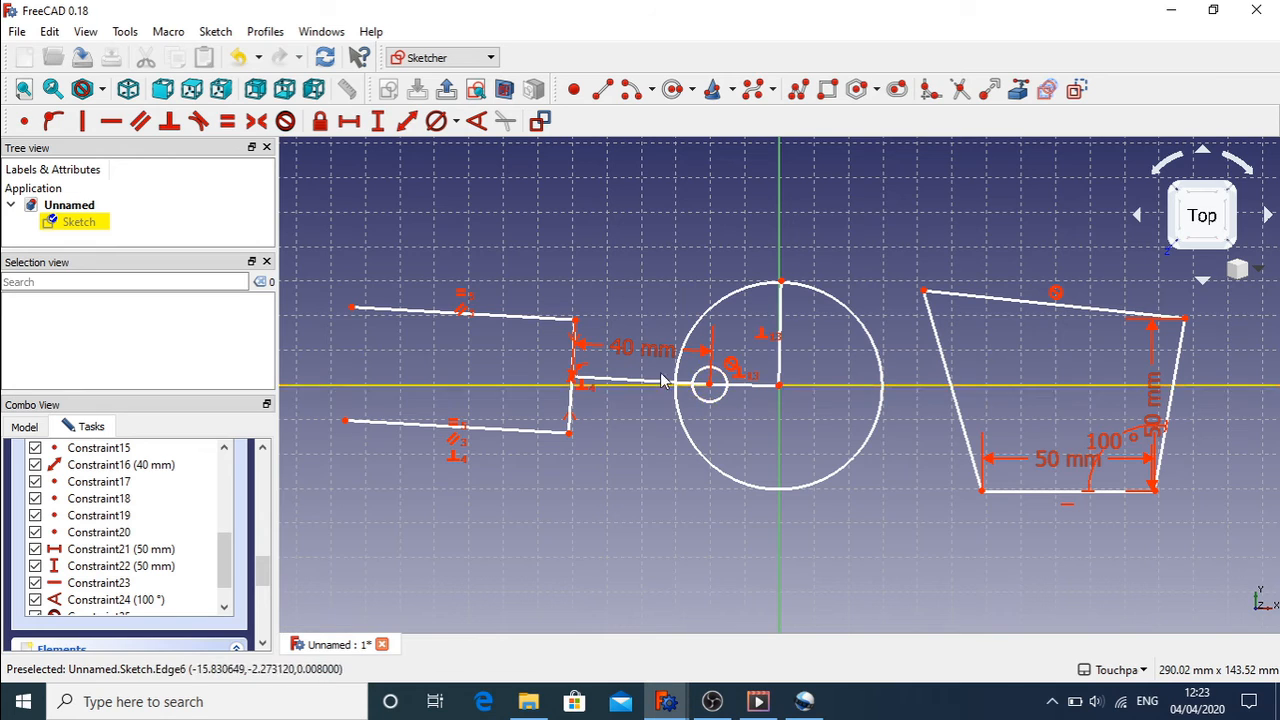
Step: Swing the linkage back and try a 90° angle between the vertical and short horizontal lines; dismiss the invalid-constraint error
{"action": "left_click_drag", "start_coordinate": [572, 378], "coordinate": [599, 302]}
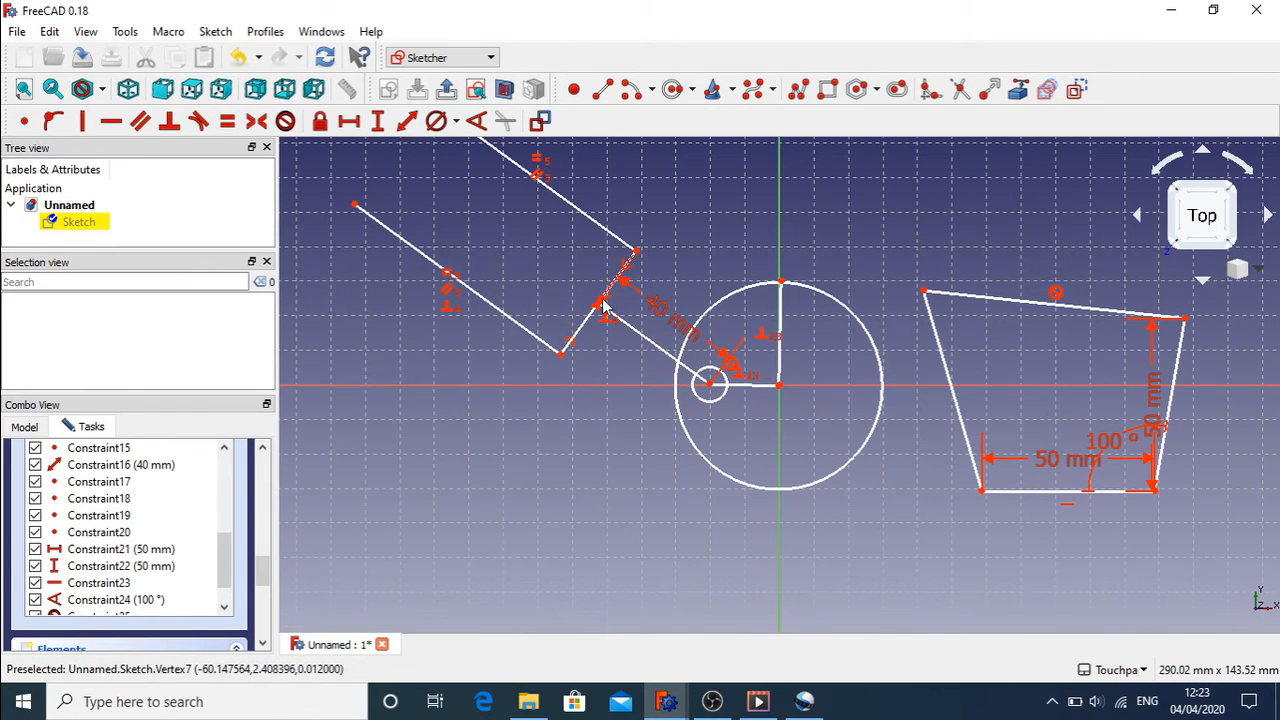
{"action": "left_click", "coordinate": [780, 372]}
{"action": "left_click", "coordinate": [760, 387]}
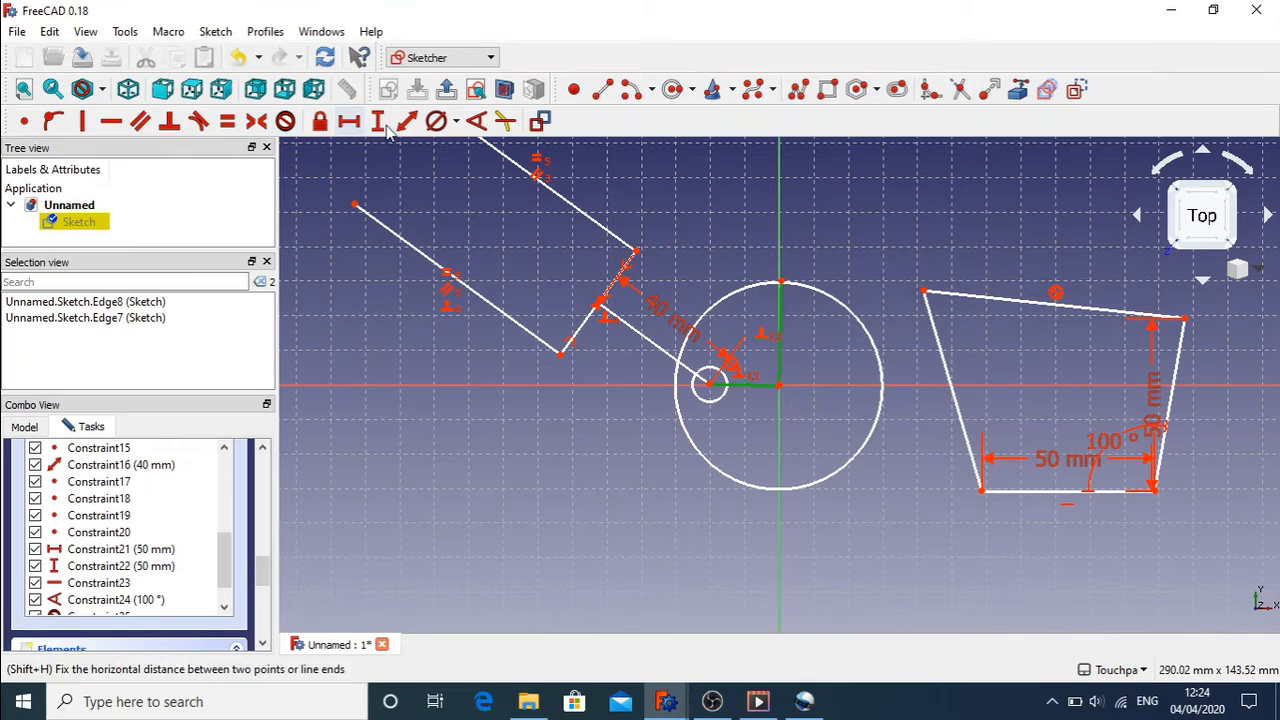
{"action": "left_click", "coordinate": [475, 122]}
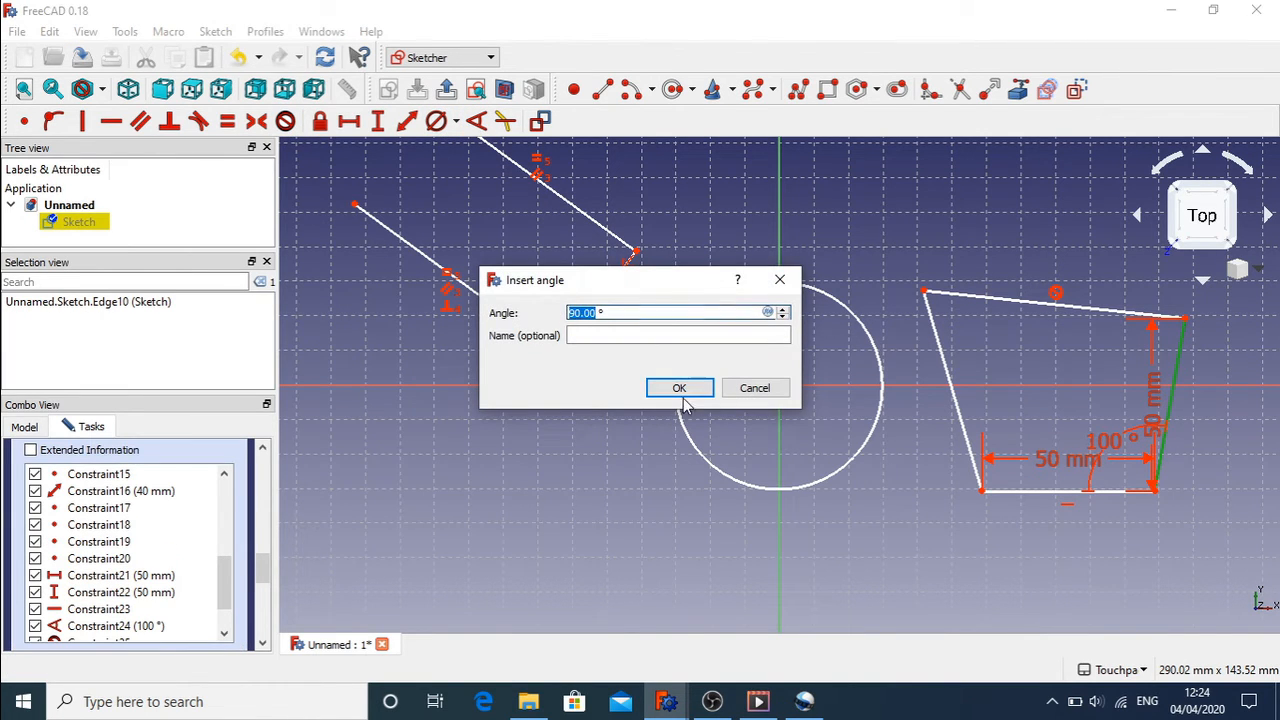
{"action": "left_click", "coordinate": [691, 388]}
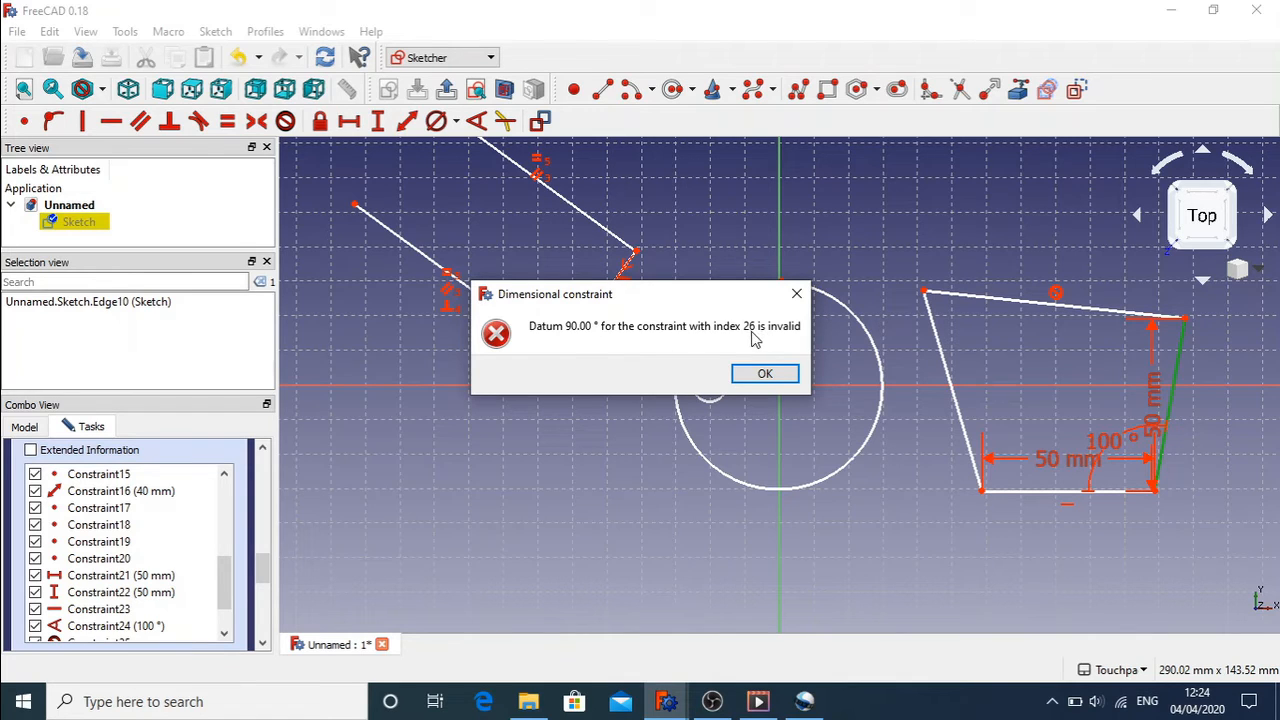
{"action": "left_click", "coordinate": [754, 377]}
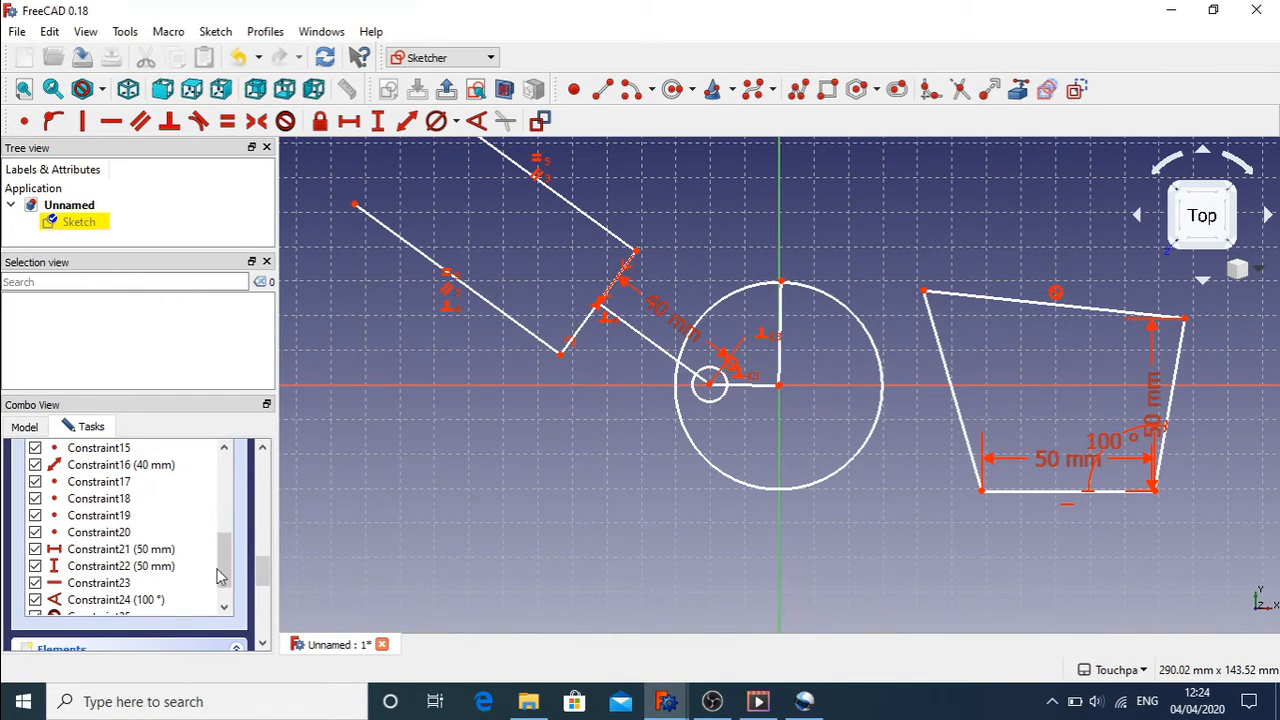
Step: Rename Constraint26, the small circle's block constraint, to blockconstraintsmallcircle
{"action": "left_click_drag", "start_coordinate": [222, 572], "coordinate": [222, 583]}
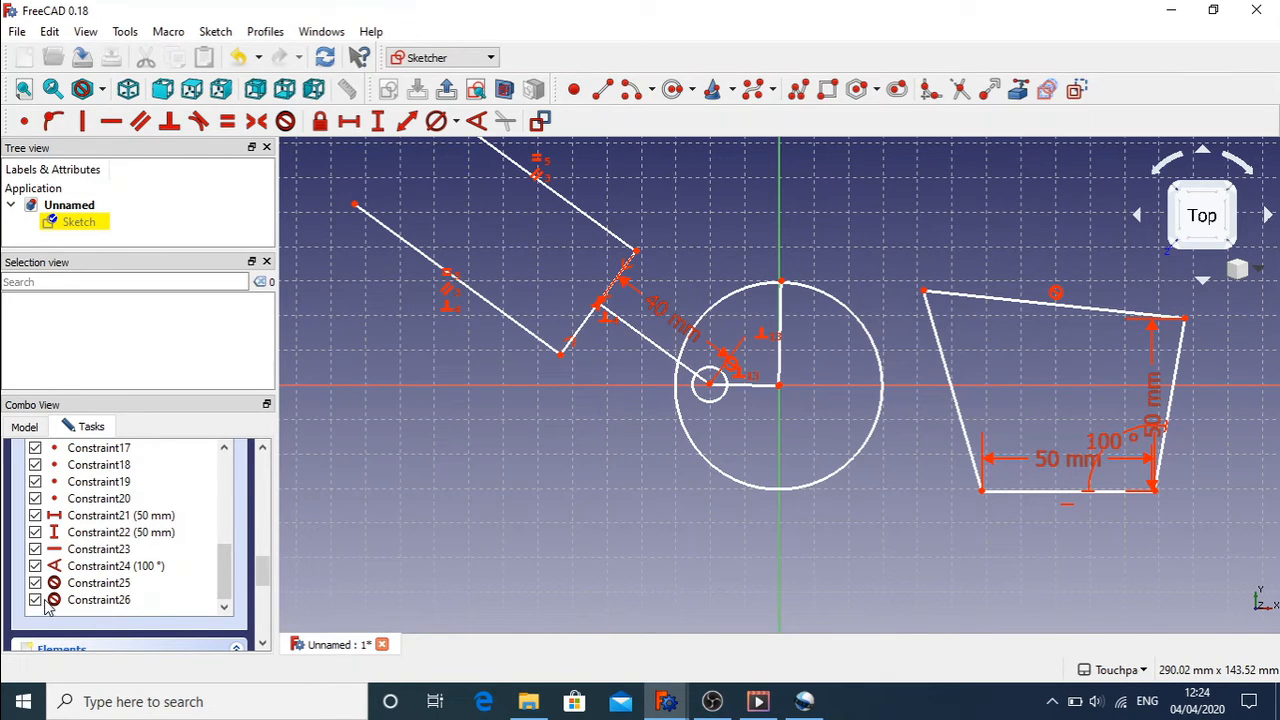
{"action": "left_click", "coordinate": [100, 600]}
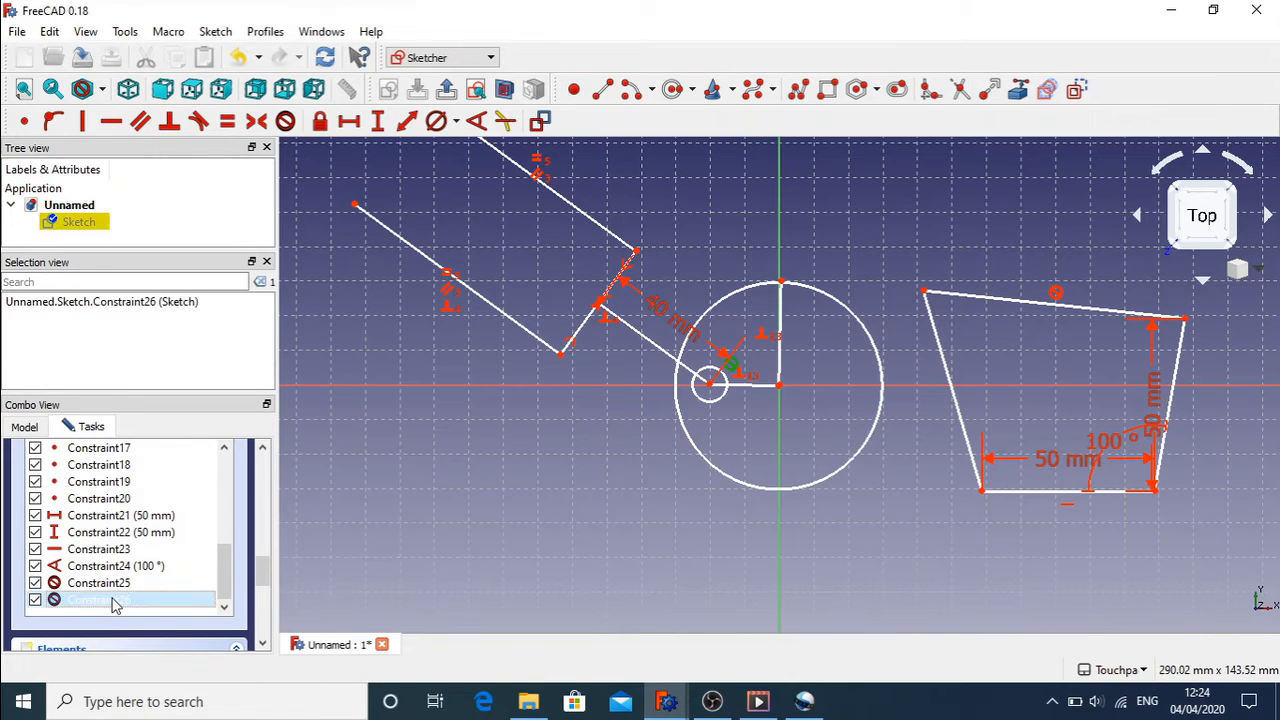
{"action": "right_click", "coordinate": [113, 604]}
{"action": "left_click", "coordinate": [216, 526]}
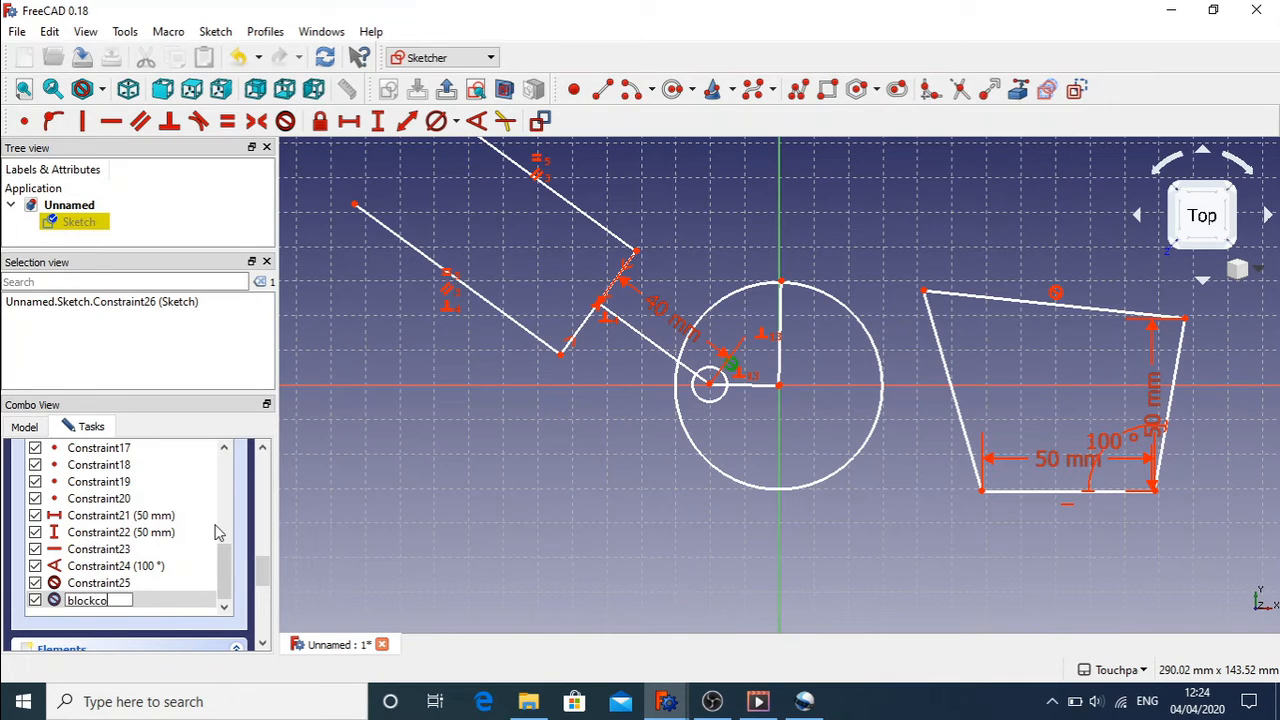
{"action": "type", "text": "blockconstraintsmallcircle"}
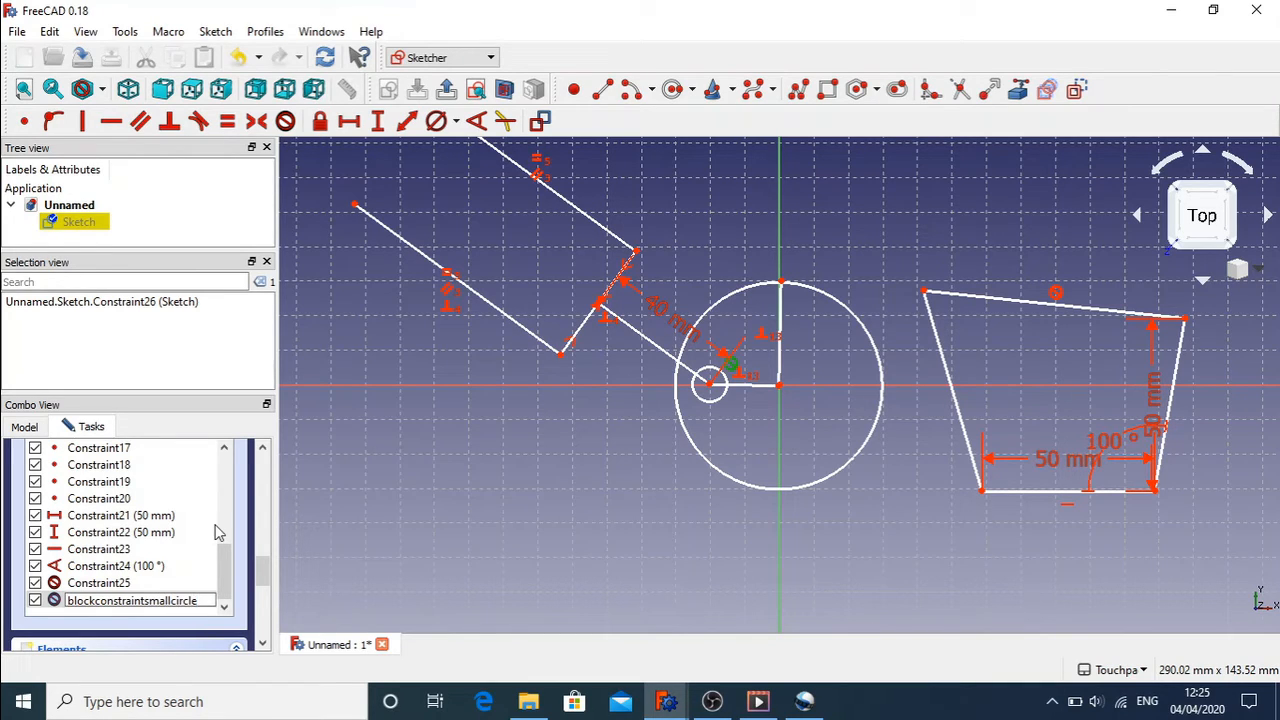
{"action": "key", "text": "Return"}
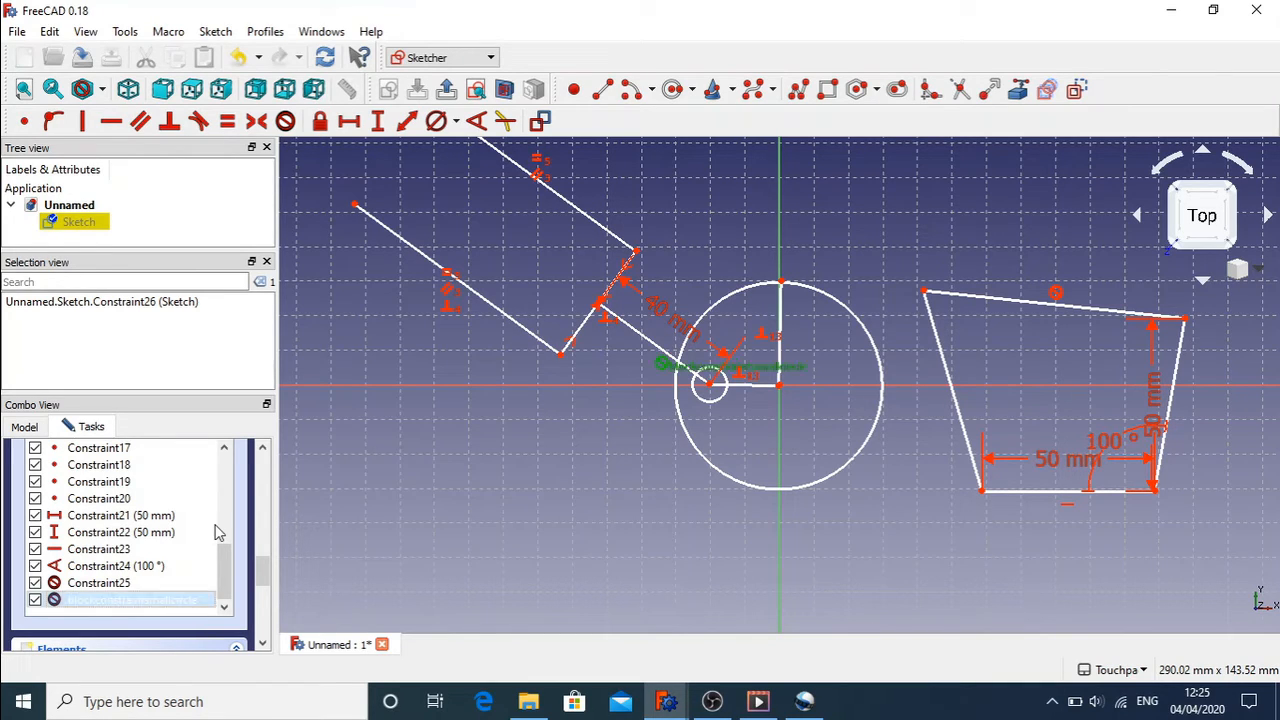
Step: Check Constraint25 and the renamed constraint, then select the horizontal line inside the big circle
{"action": "left_click", "coordinate": [124, 582]}
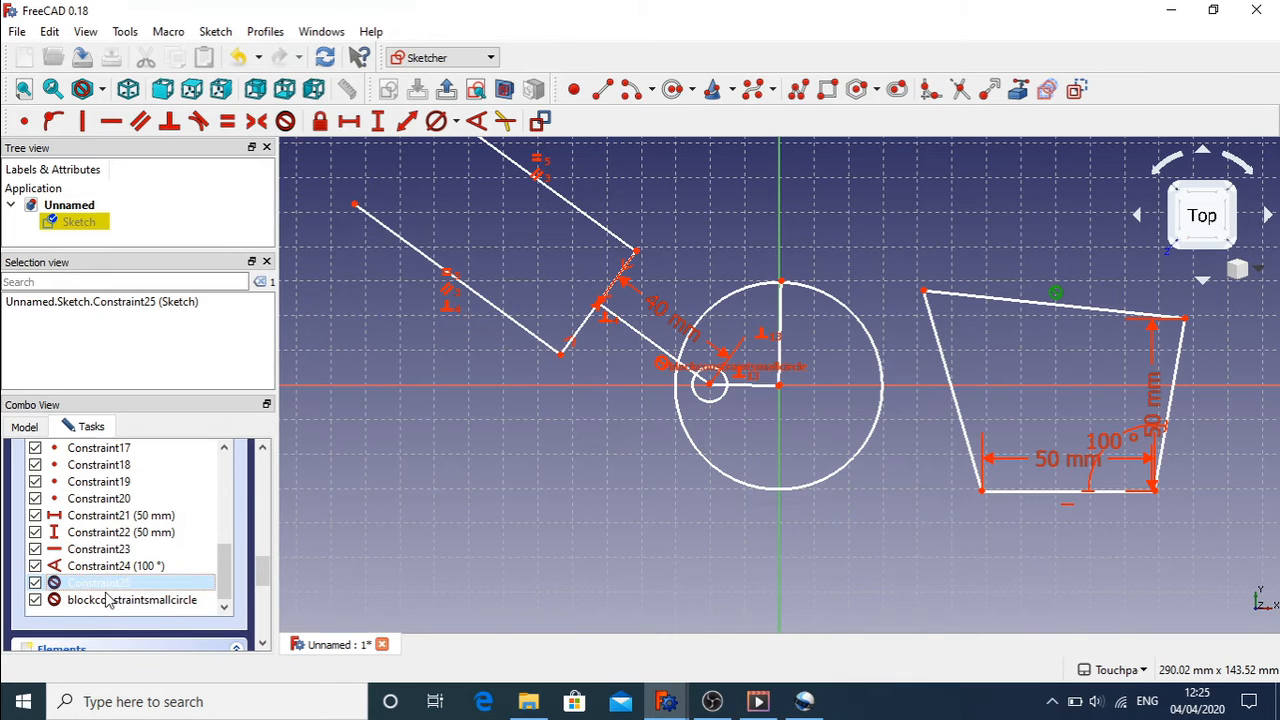
{"action": "left_click", "coordinate": [106, 599]}
{"action": "left_click", "coordinate": [103, 584]}
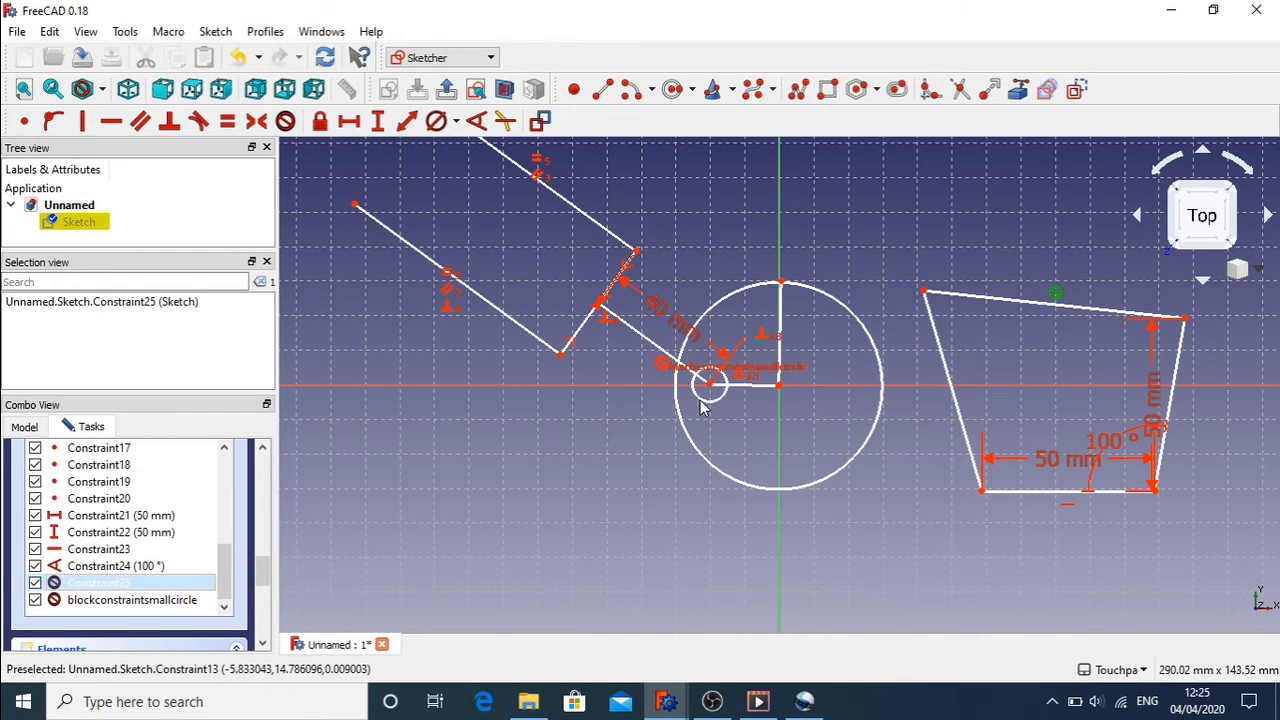
{"action": "left_click", "coordinate": [752, 420]}
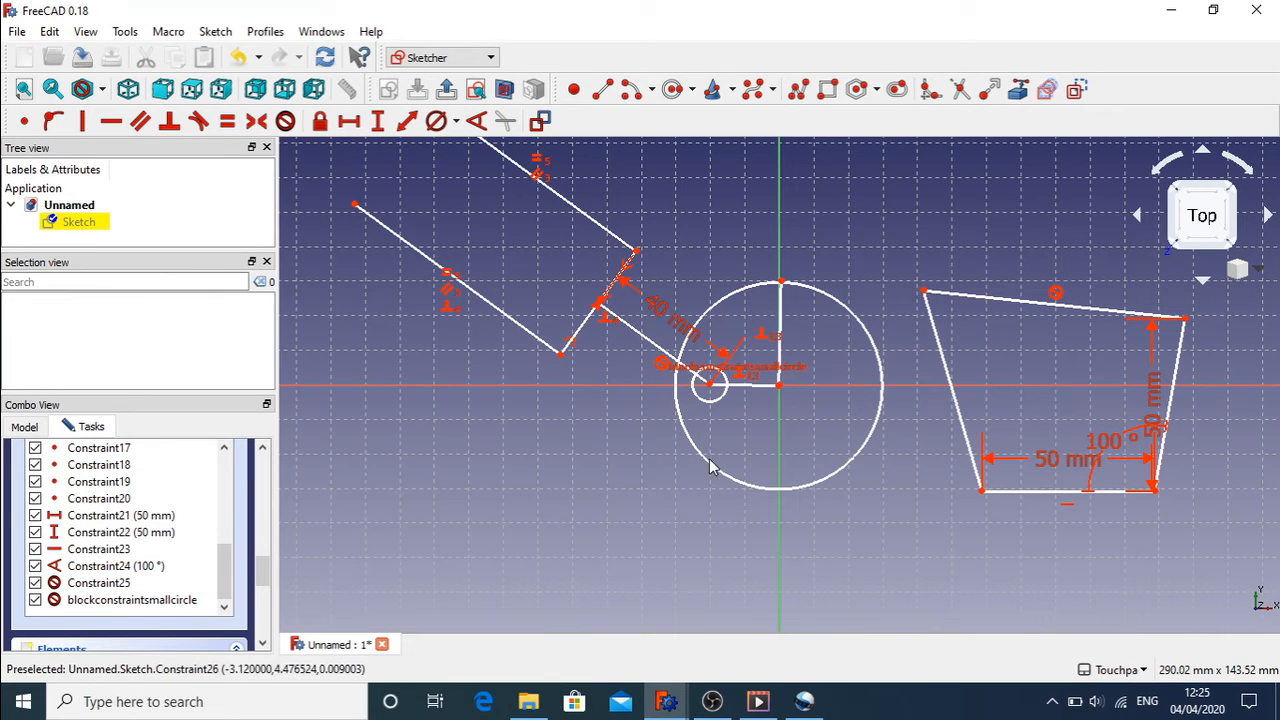
{"action": "left_click", "coordinate": [757, 390]}
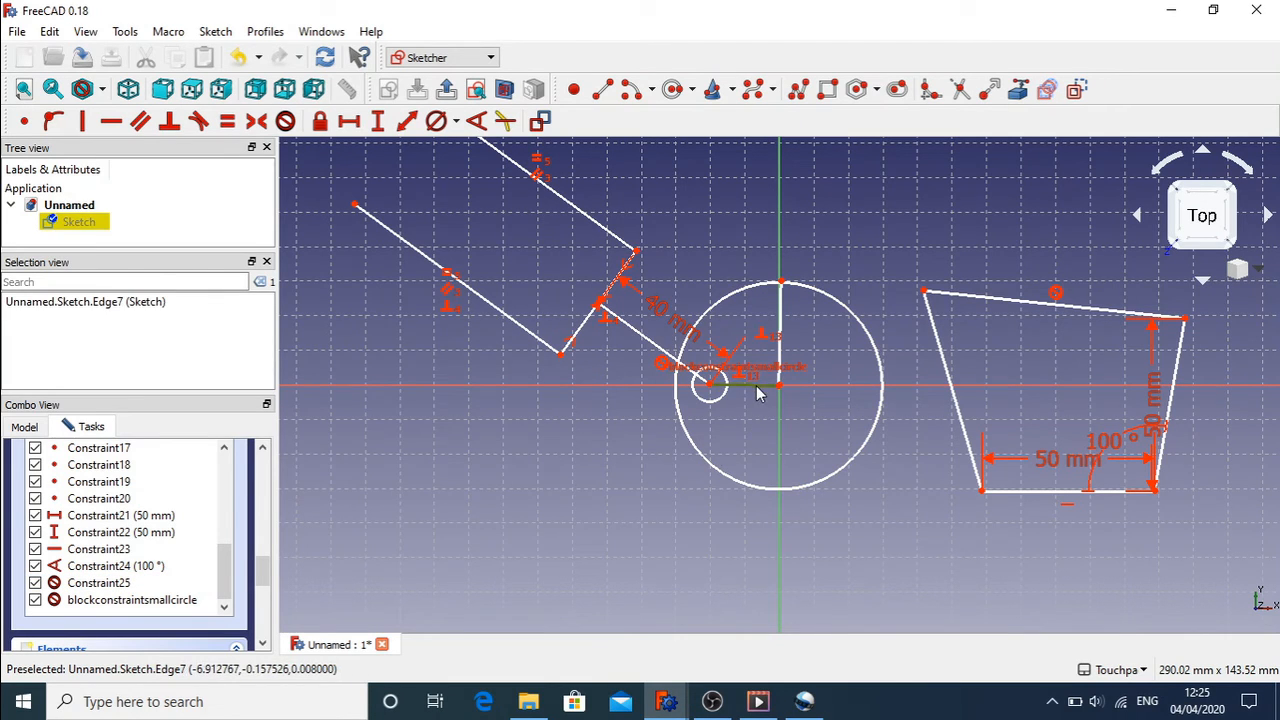
{"action": "left_click", "coordinate": [781, 322]}
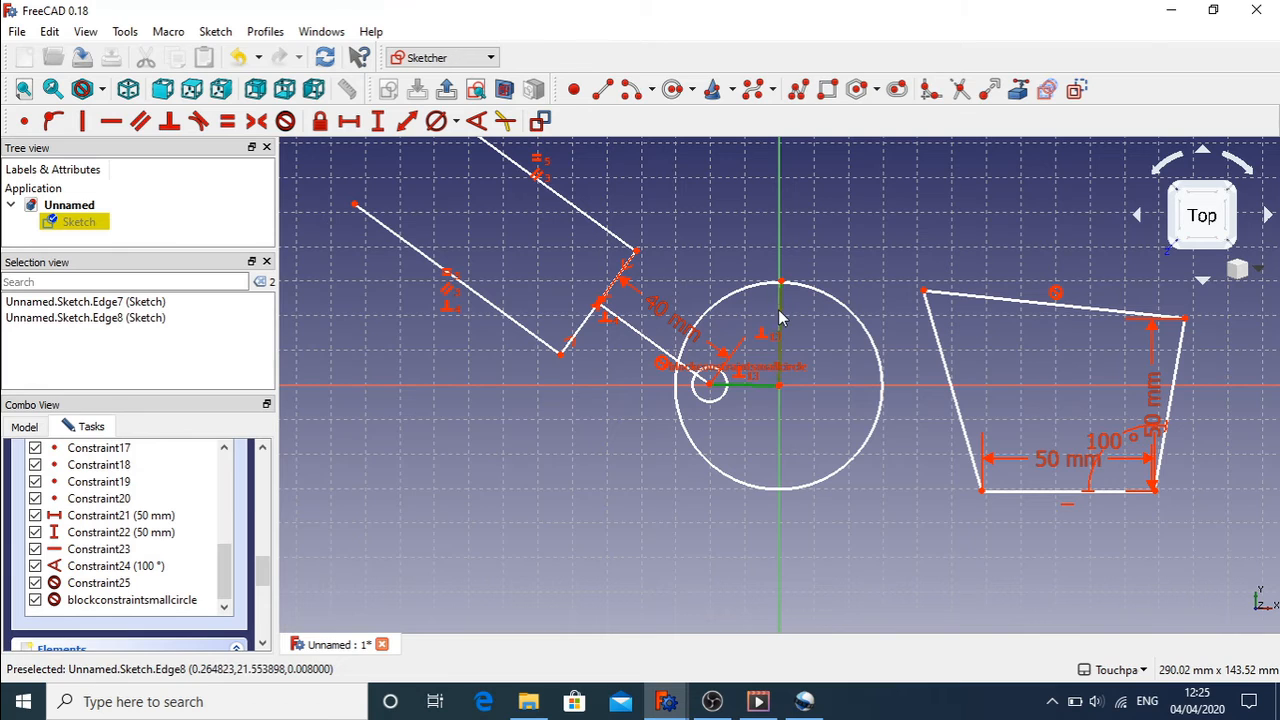
{"action": "left_click", "coordinate": [476, 121]}
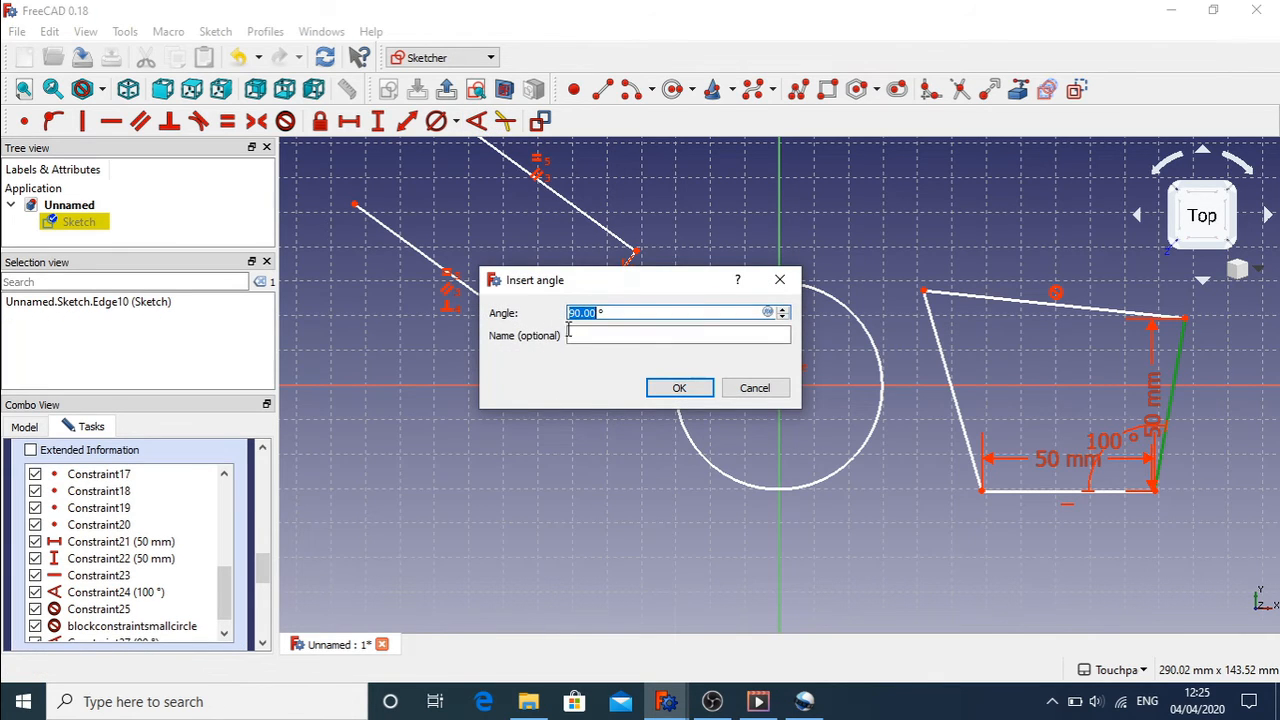
{"action": "left_click", "coordinate": [672, 388]}
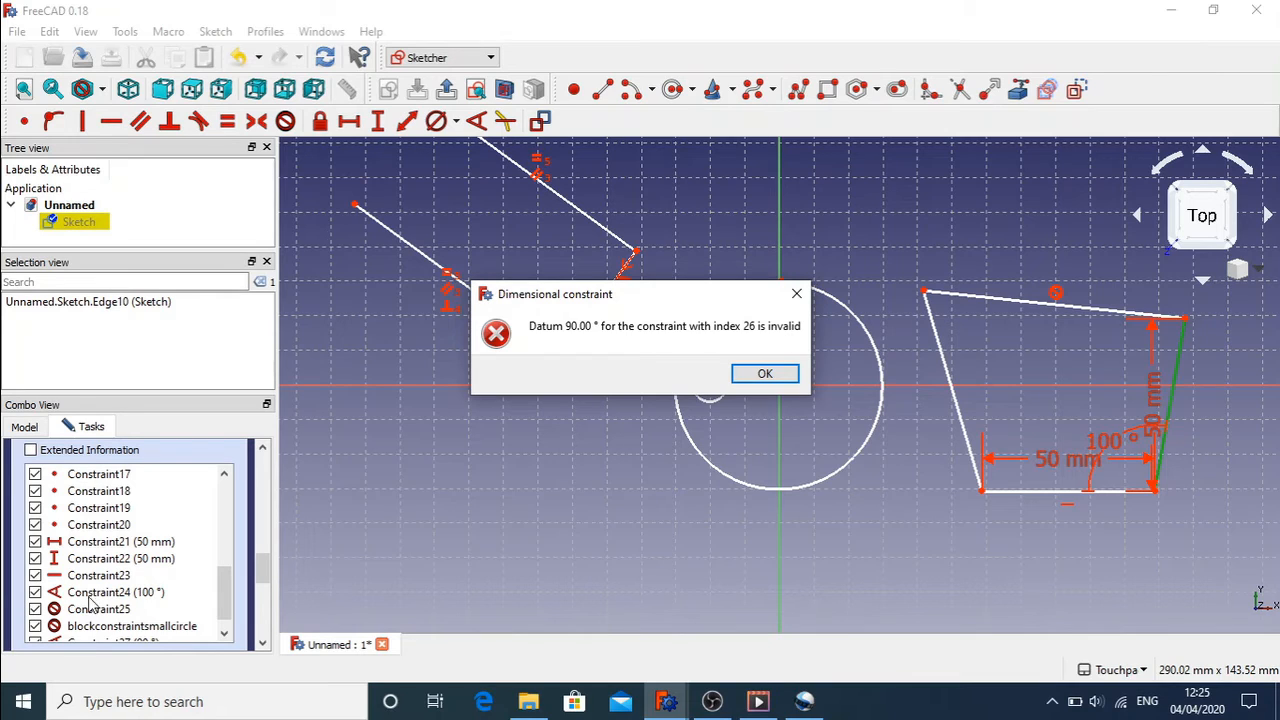
{"action": "left_click", "coordinate": [751, 374]}
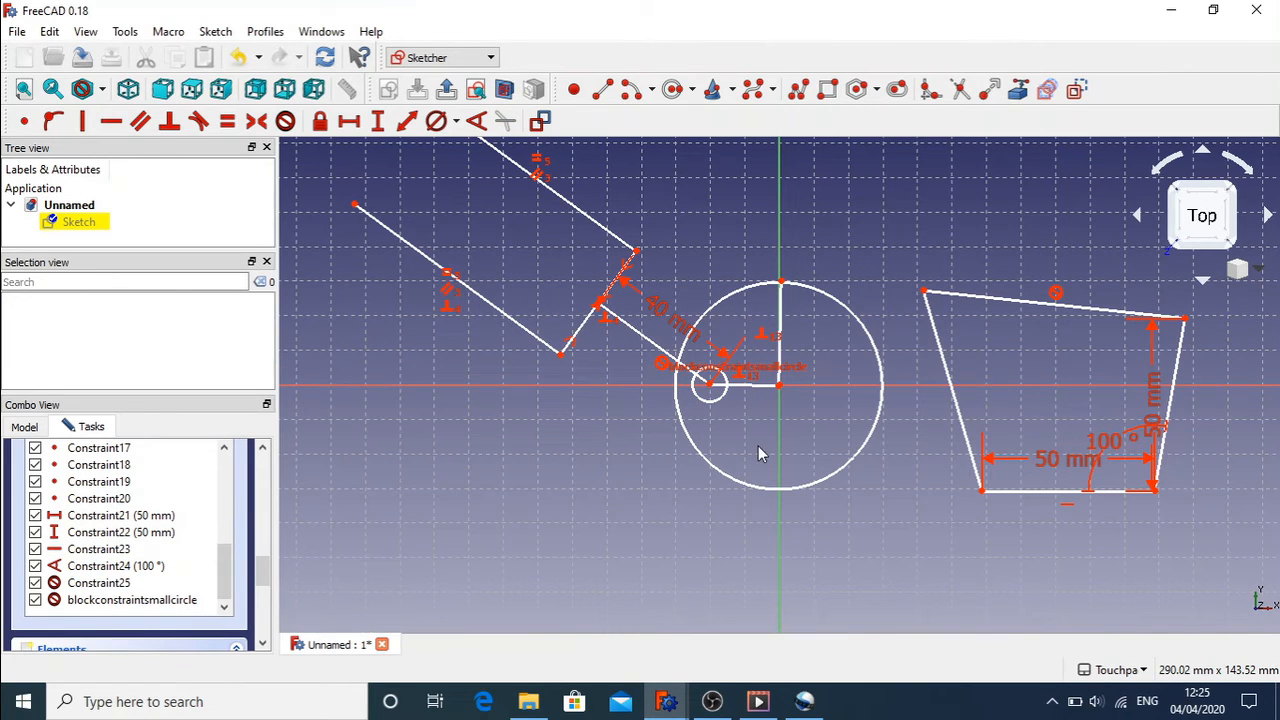
Step: Append 26 to the blockconstraintsmallcircle constraint's name, making it blockconstraintsmallcircle26
{"action": "left_click", "coordinate": [153, 604]}
{"action": "right_click", "coordinate": [152, 605]}
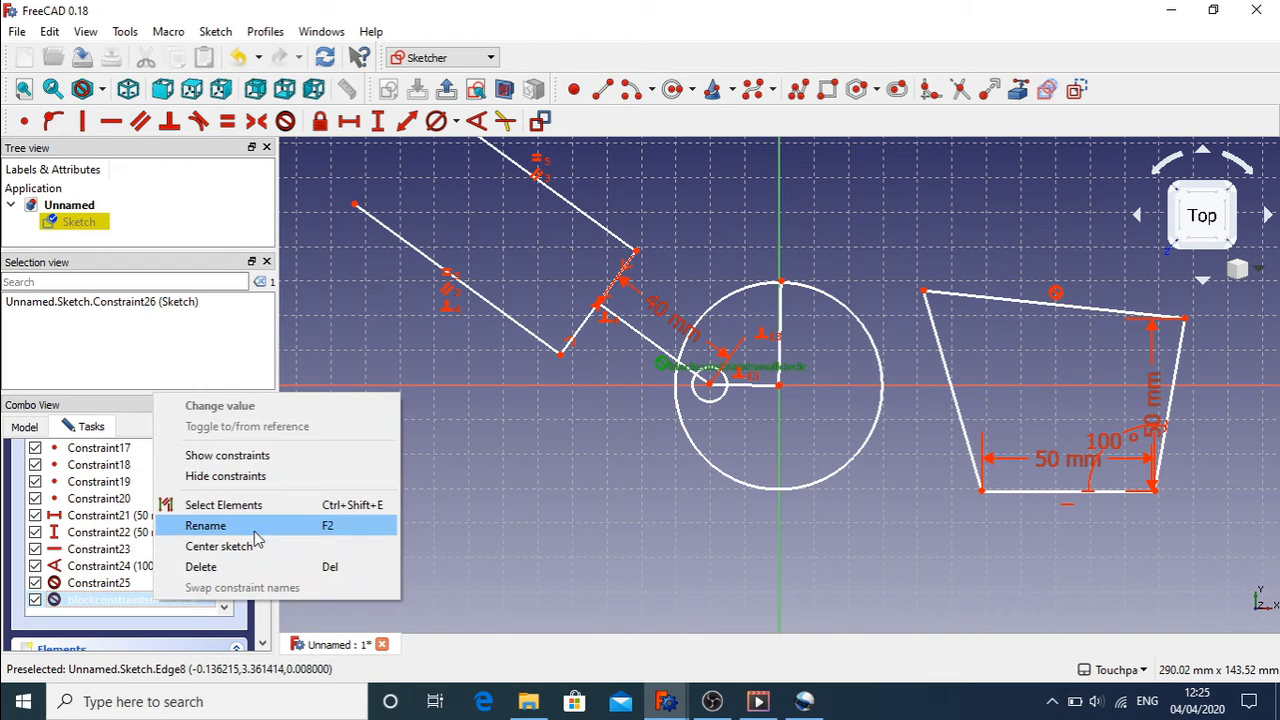
{"action": "left_click", "coordinate": [205, 525]}
{"action": "left_click", "coordinate": [205, 600]}
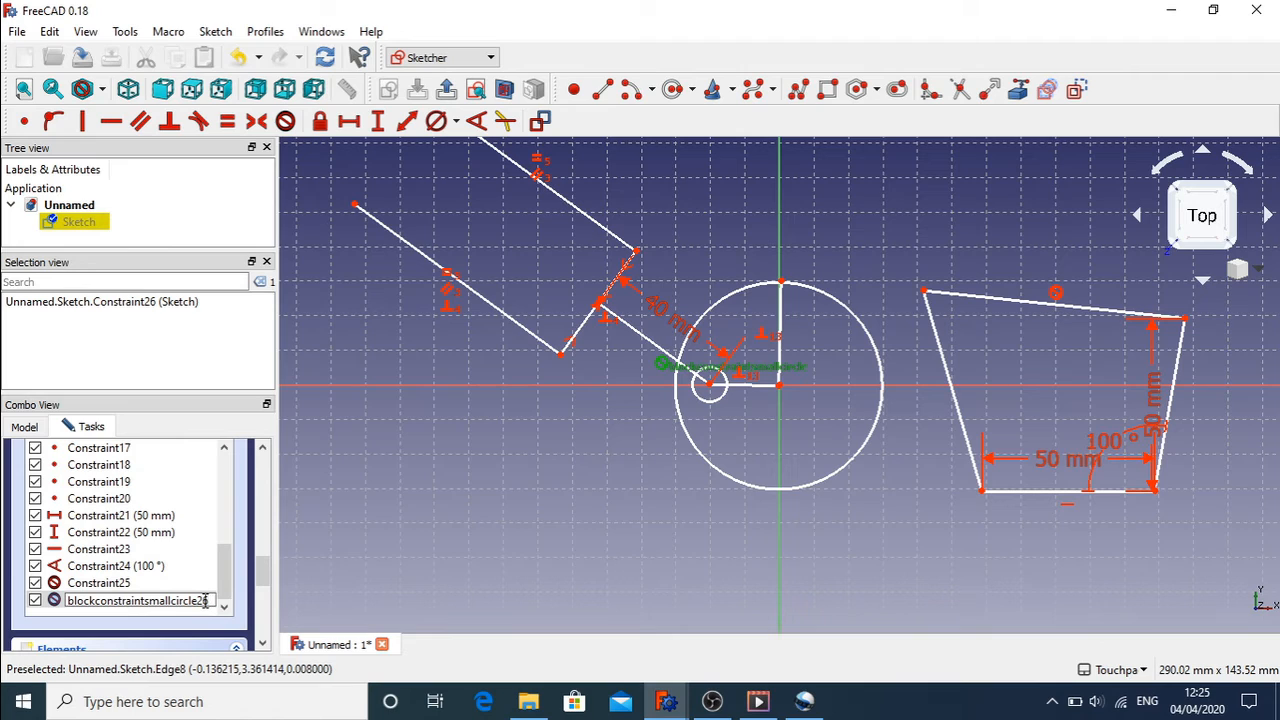
{"action": "double_click", "coordinate": [205, 600]}
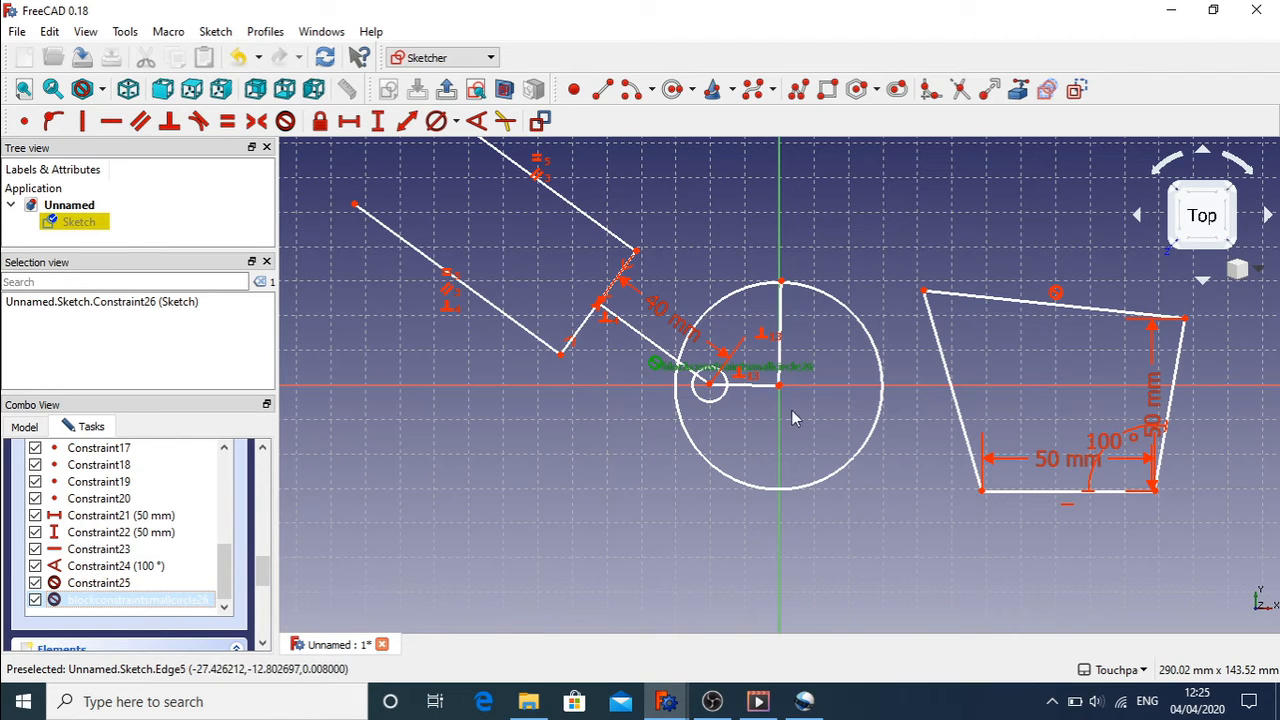
{"action": "left_click", "coordinate": [753, 427]}
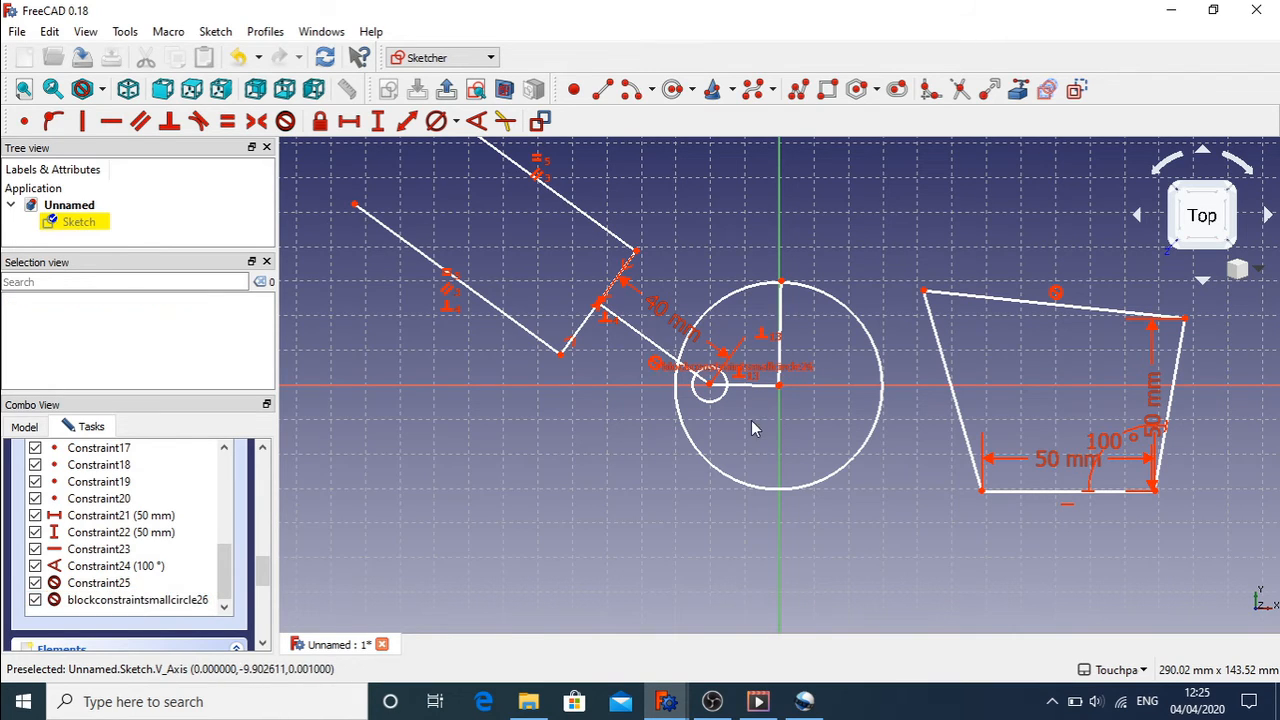
{"action": "left_click", "coordinate": [131, 603]}
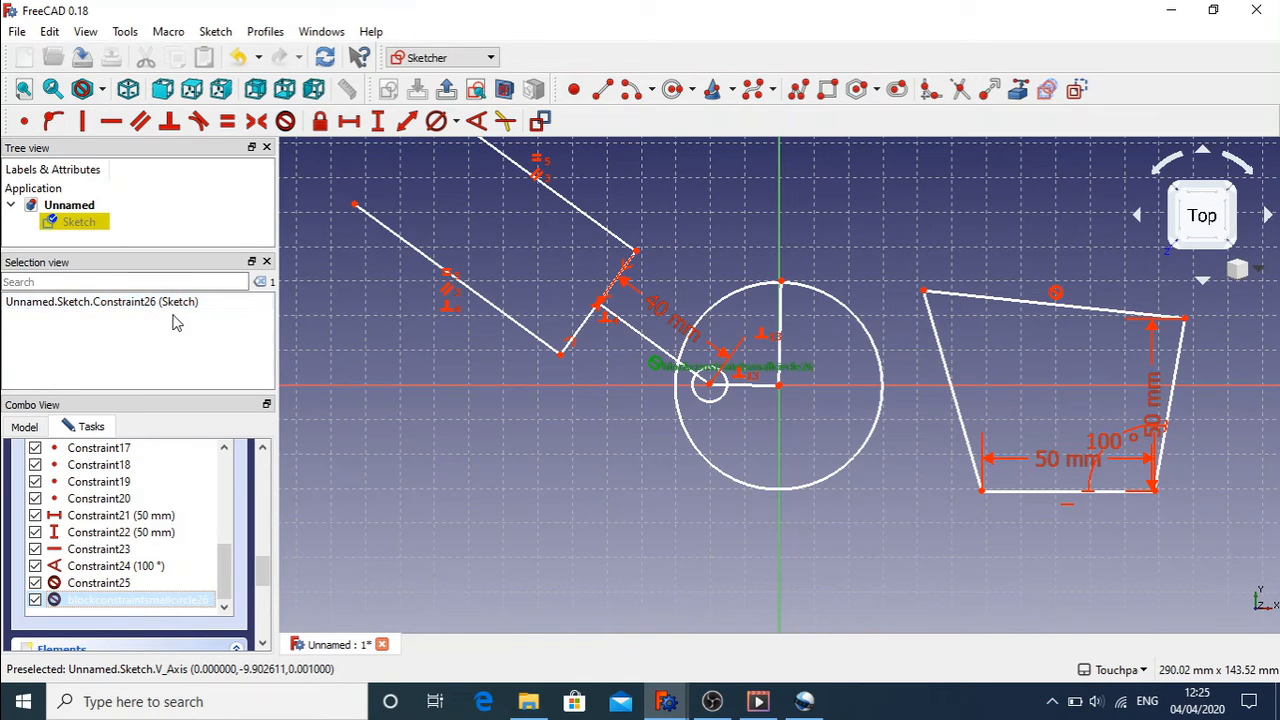
{"action": "left_click", "coordinate": [502, 520]}
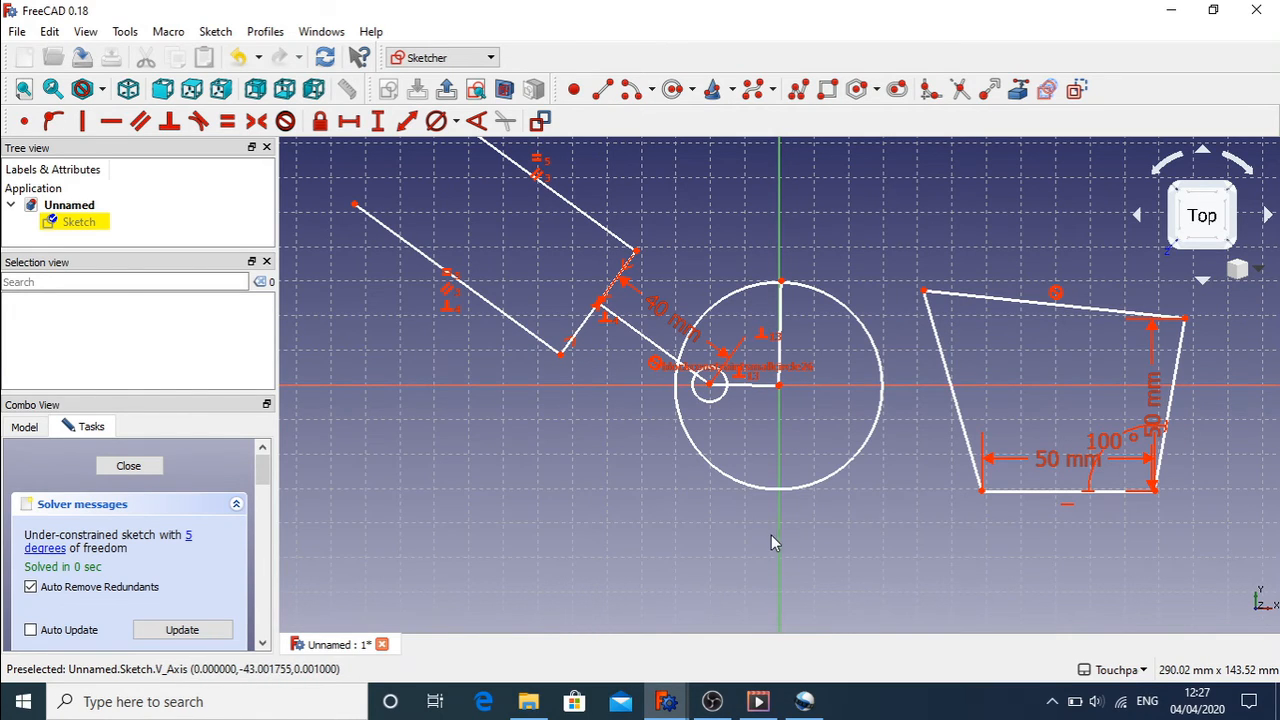
Step: Delete the block constraint on the trapezoid's top edge
{"action": "left_click", "coordinate": [590, 386]}
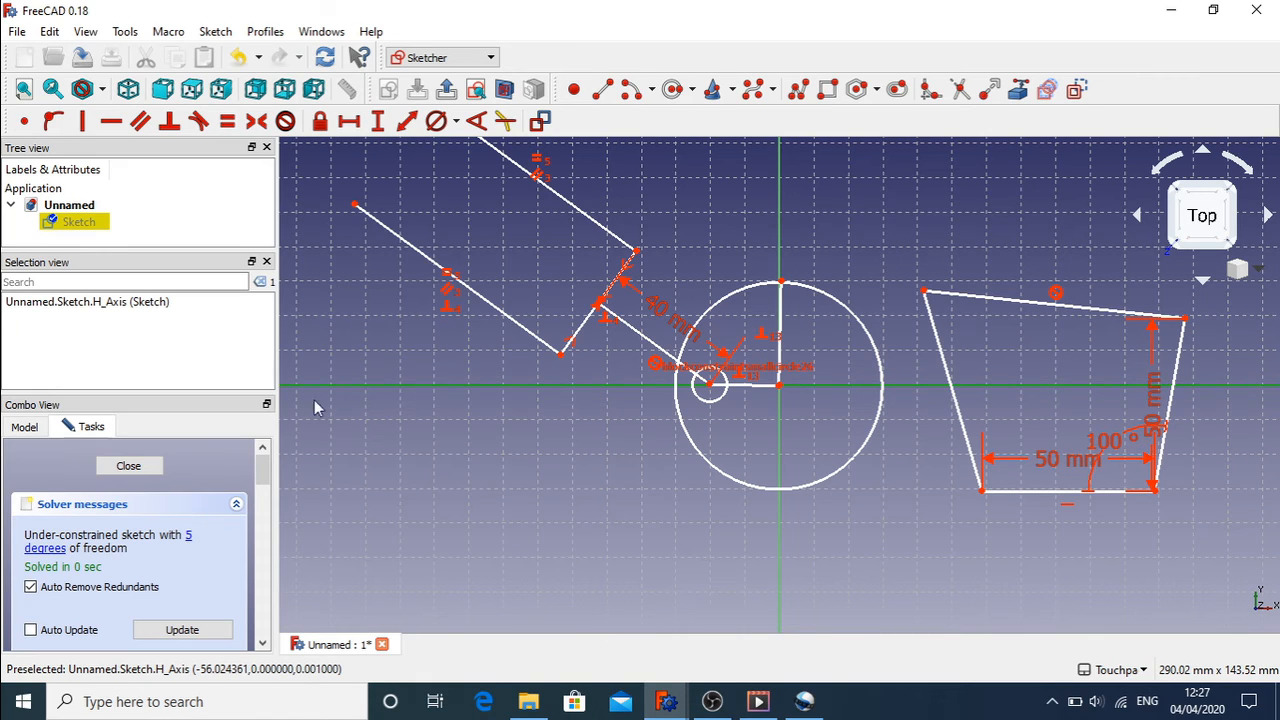
{"action": "left_click", "coordinate": [624, 460]}
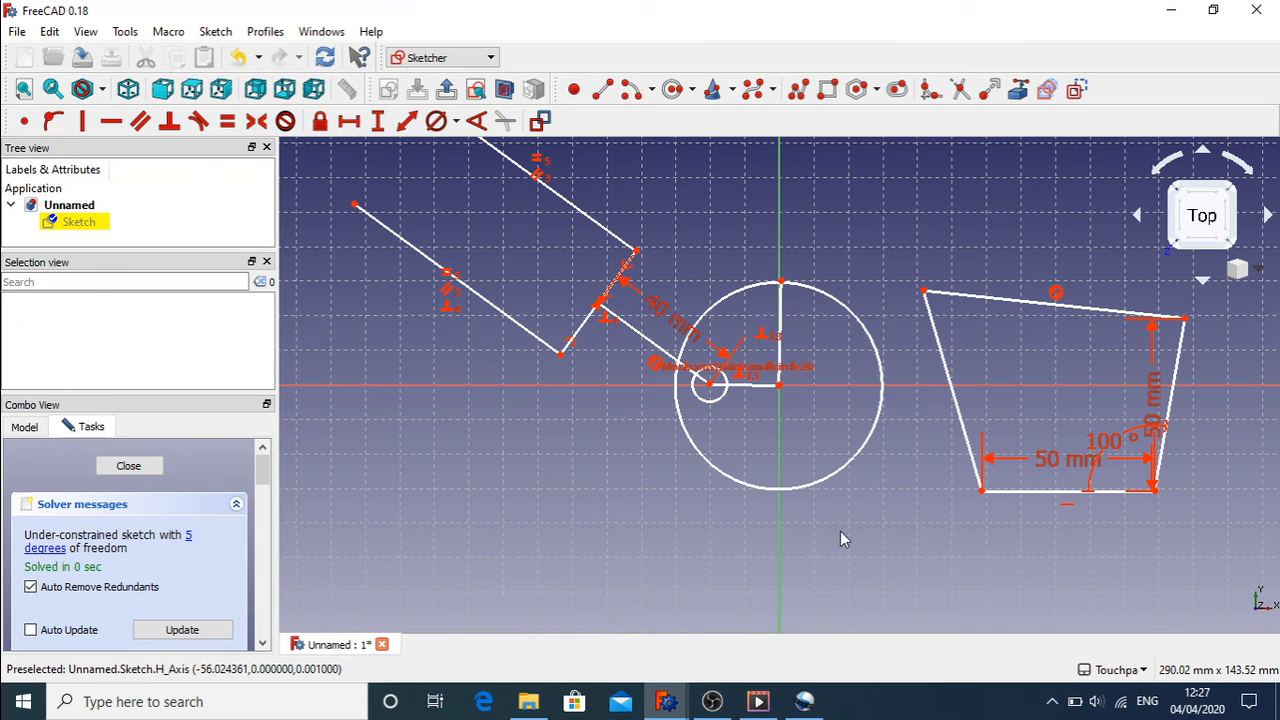
{"action": "left_click", "coordinate": [923, 292]}
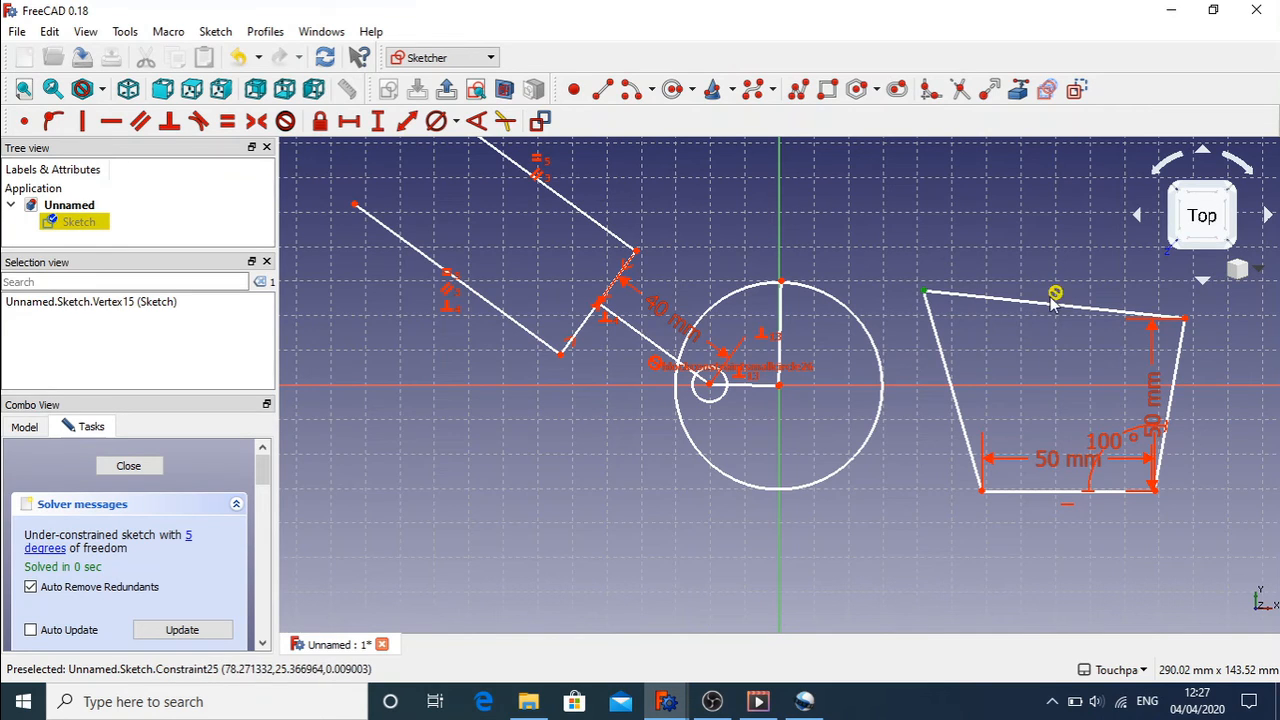
{"action": "left_click", "coordinate": [1056, 293]}
{"action": "key", "text": "Delete"}
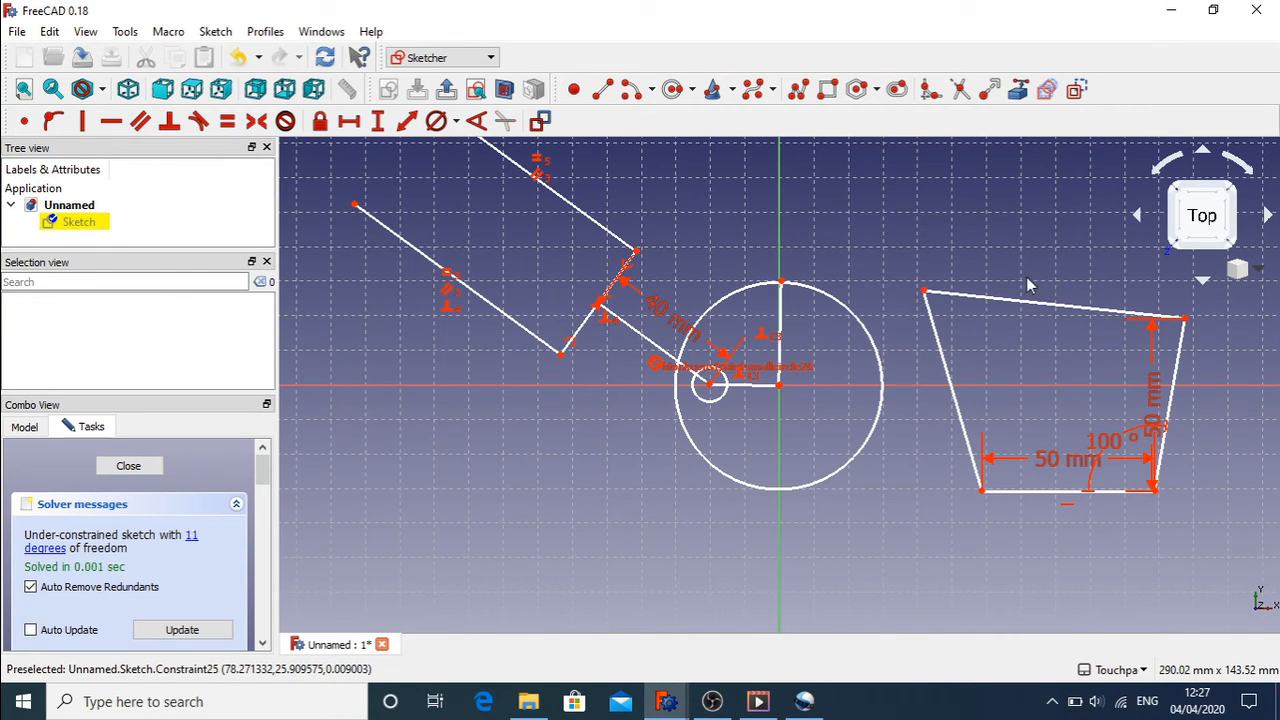
Step: Rejoin the top edge's left endpoint to the top-left corner with a Coincident constraint
{"action": "mouse_move", "coordinate": [923, 292]}
{"action": "left_mouse_down"}
{"action": "mouse_move", "coordinate": [951, 317]}
{"action": "mouse_move", "coordinate": [941, 293]}
{"action": "left_mouse_up"}
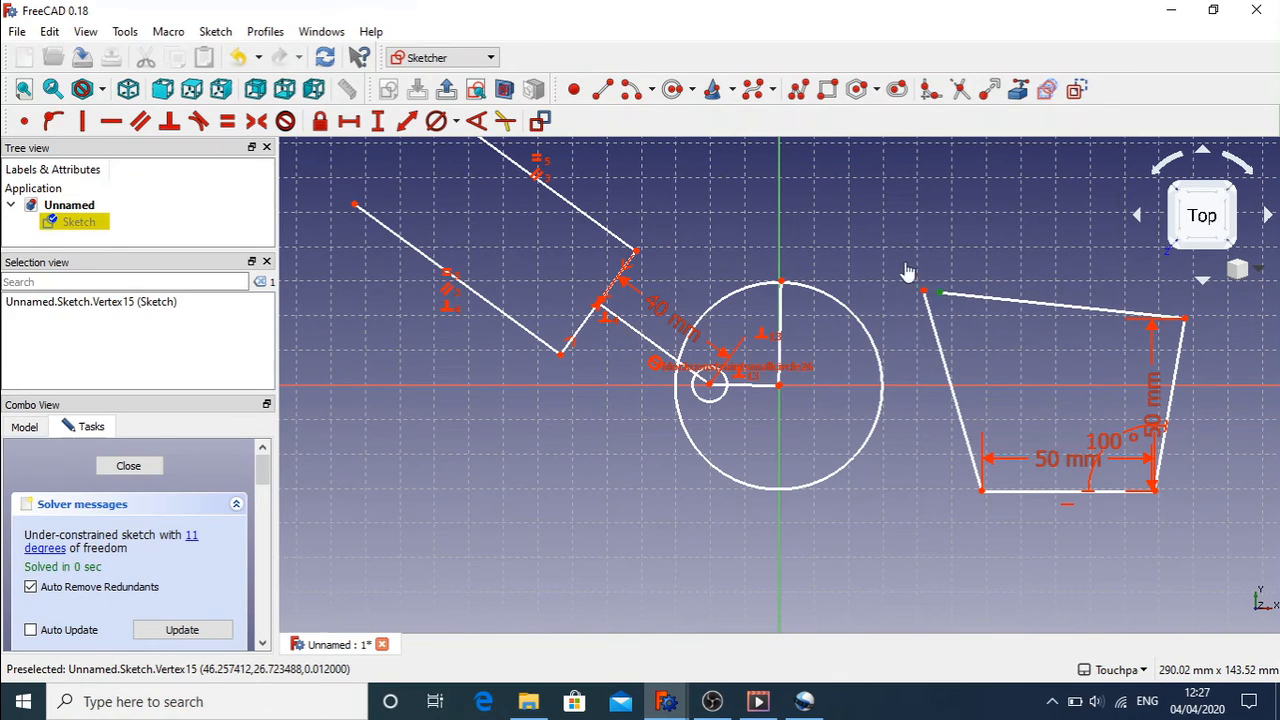
{"action": "left_click", "coordinate": [923, 291]}
{"action": "left_click", "coordinate": [24, 120]}
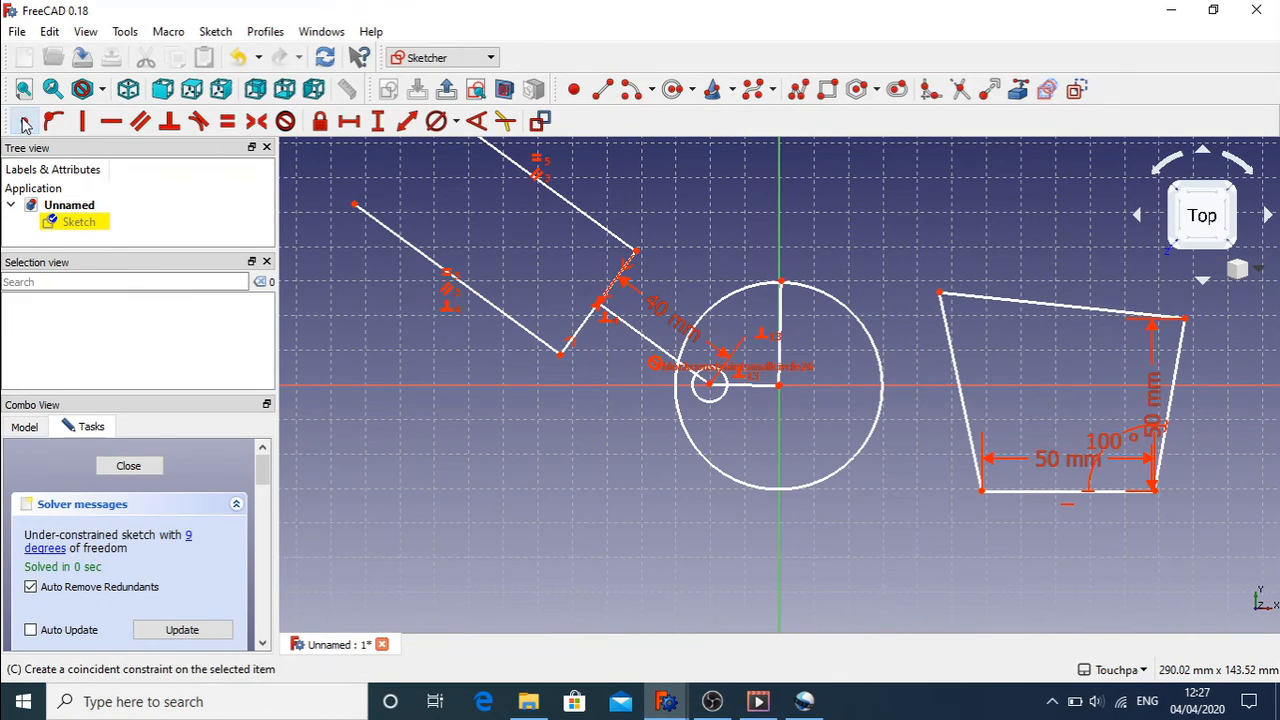
Step: Level the top edge, lock the top-left corner at 48.9705 mm, and shift the bottom-left corner right
{"action": "mouse_move", "coordinate": [946, 297]}
{"action": "left_mouse_down"}
{"action": "mouse_move", "coordinate": [966, 354]}
{"action": "mouse_move", "coordinate": [894, 317]}
{"action": "mouse_move", "coordinate": [953, 326]}
{"action": "mouse_move", "coordinate": [948, 317]}
{"action": "left_mouse_up"}
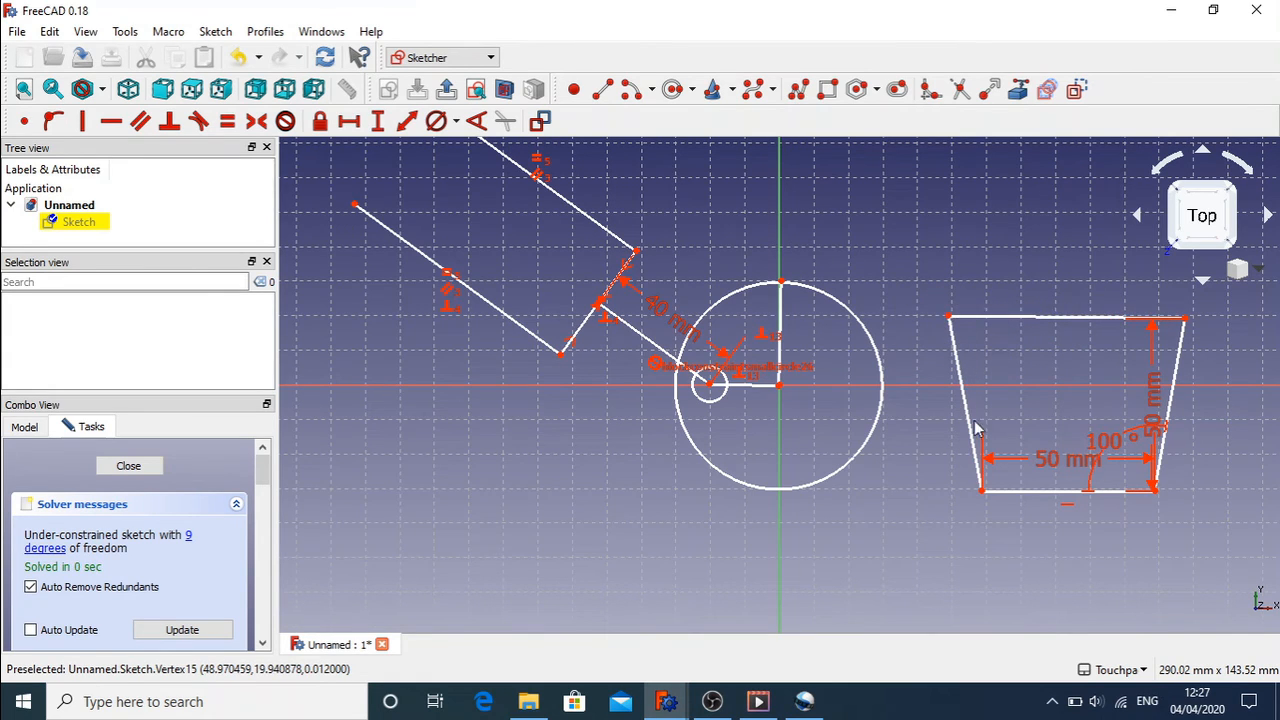
{"action": "left_click", "coordinate": [949, 318]}
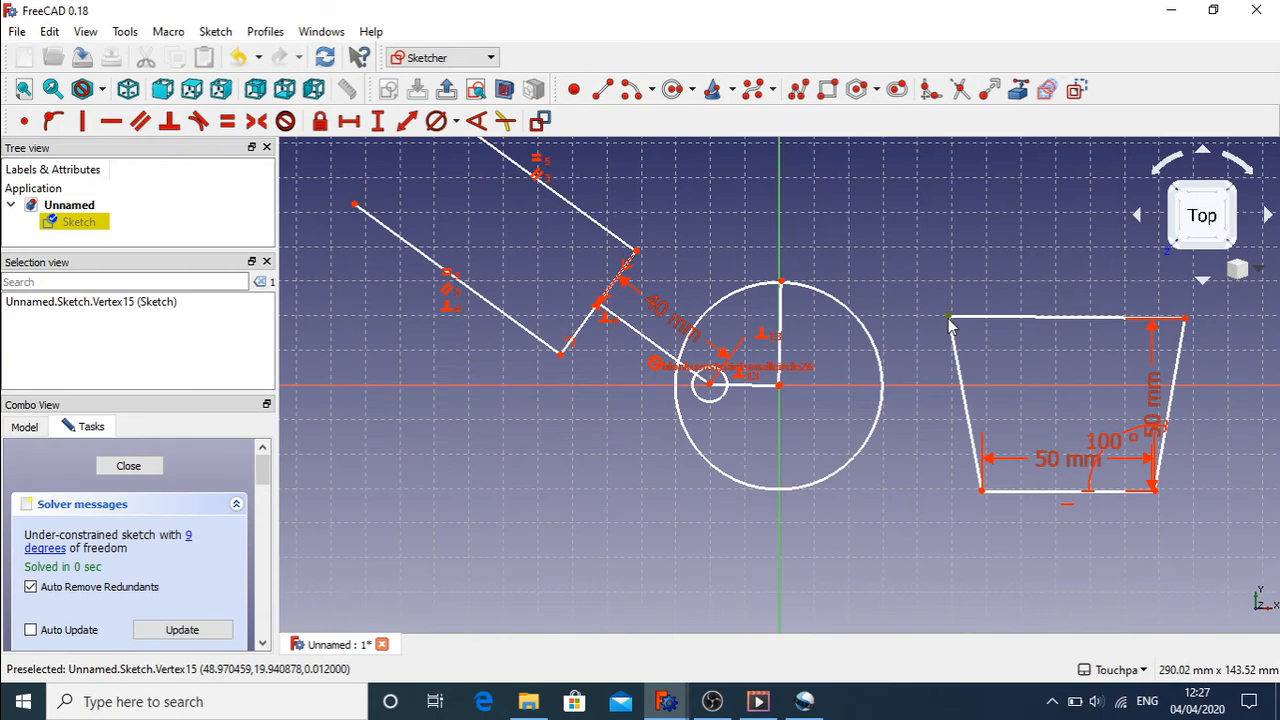
{"action": "left_click", "coordinate": [320, 122]}
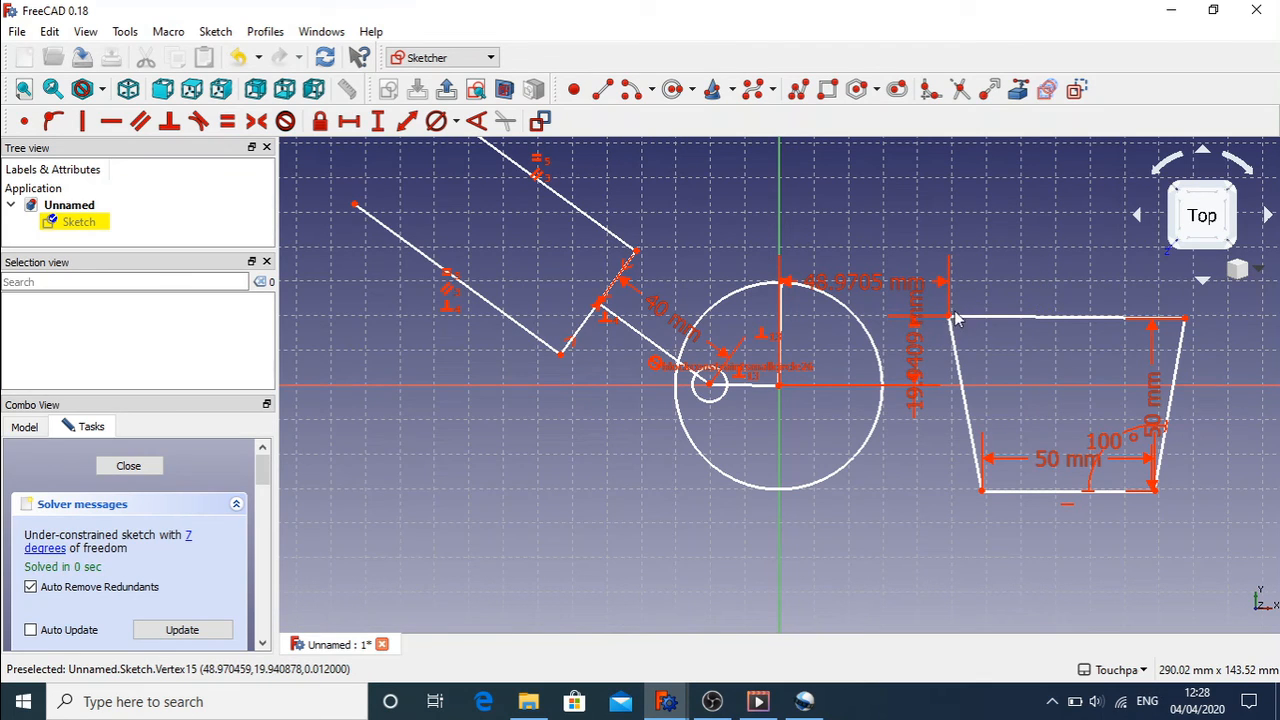
{"action": "left_click_drag", "start_coordinate": [985, 500], "coordinate": [964, 520]}
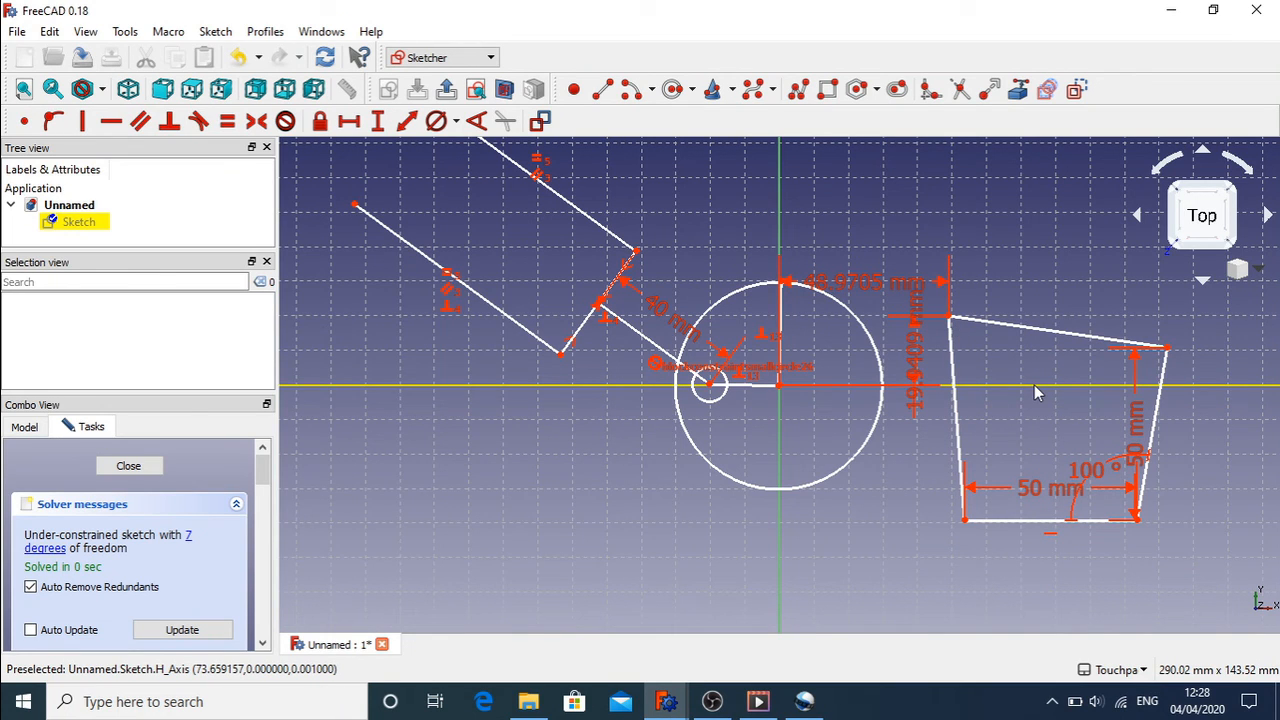
Step: Draw a large circle at lower left and lock its centre at -111.913 mm, -27.8087 mm
{"action": "left_click", "coordinate": [673, 89]}
{"action": "left_click", "coordinate": [393, 482]}
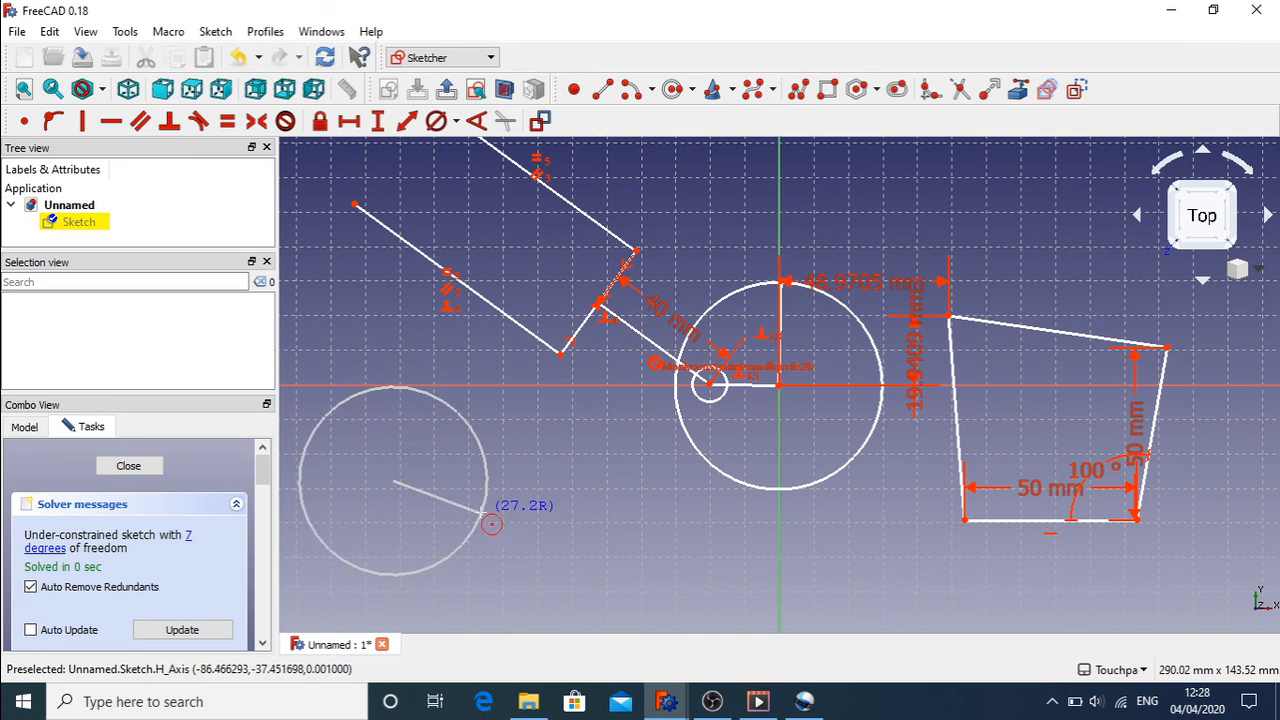
{"action": "left_click", "coordinate": [521, 526]}
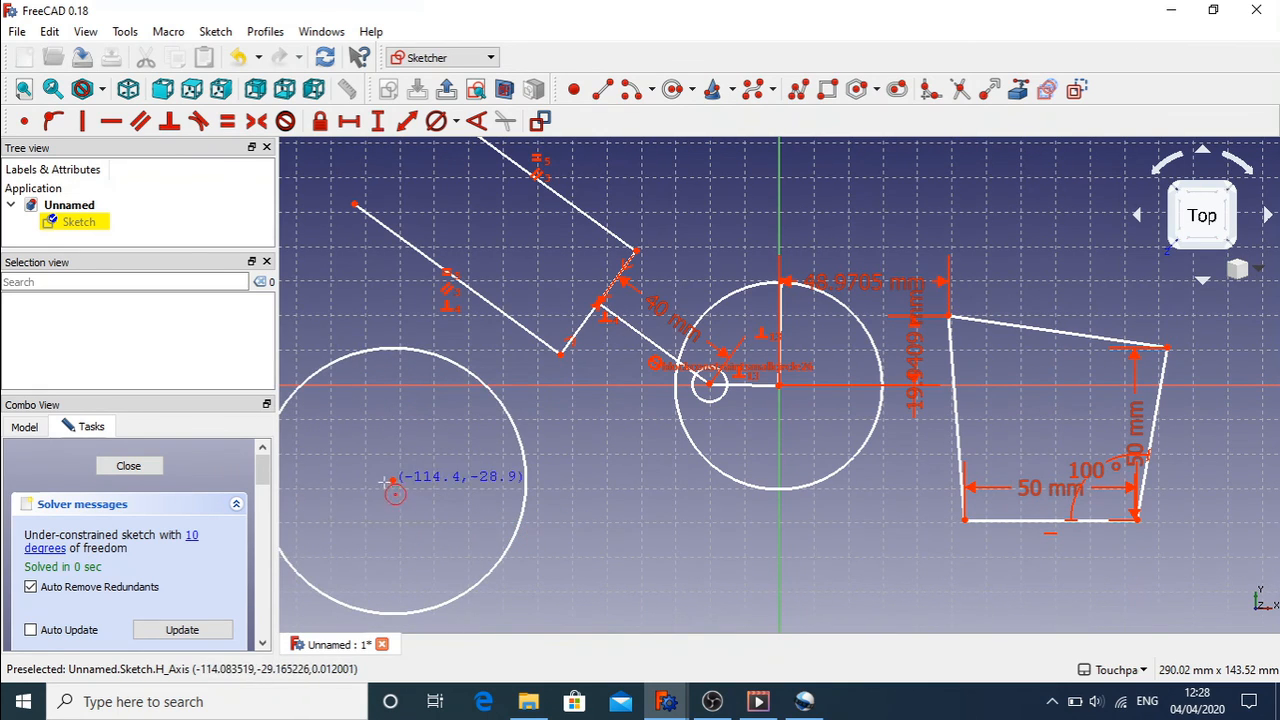
{"action": "right_click", "coordinate": [390, 481]}
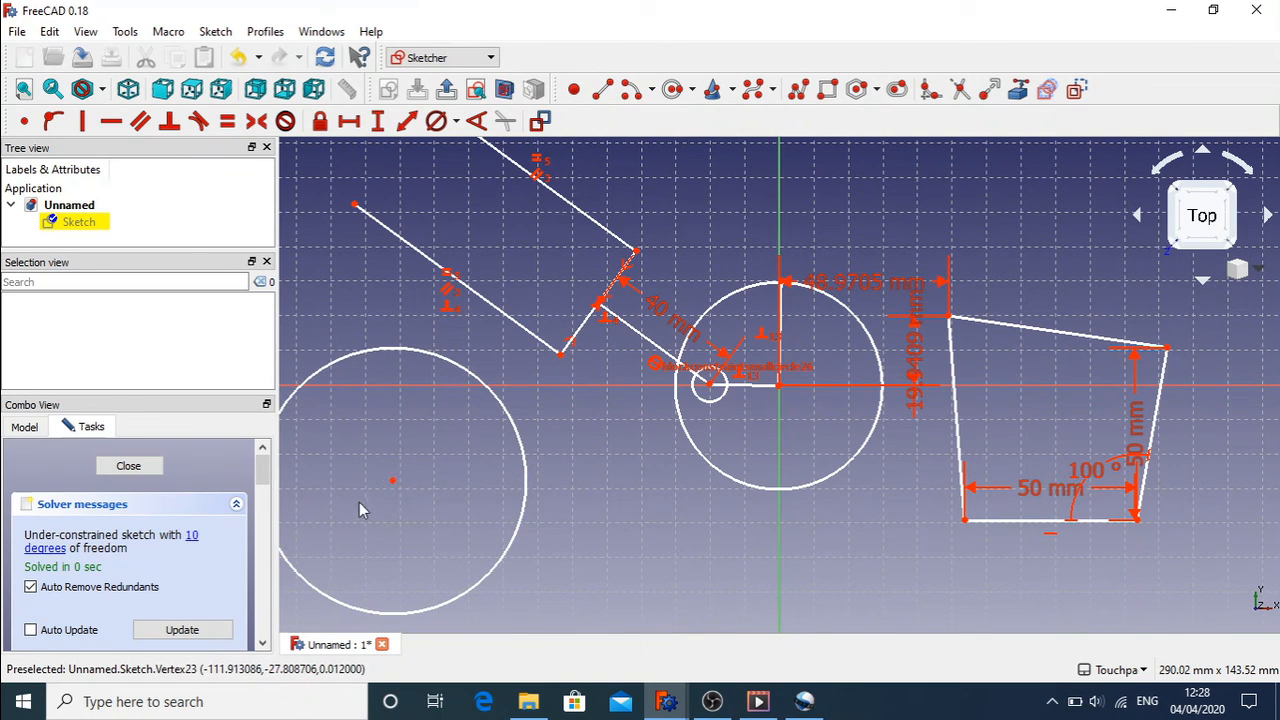
{"action": "left_click", "coordinate": [394, 482]}
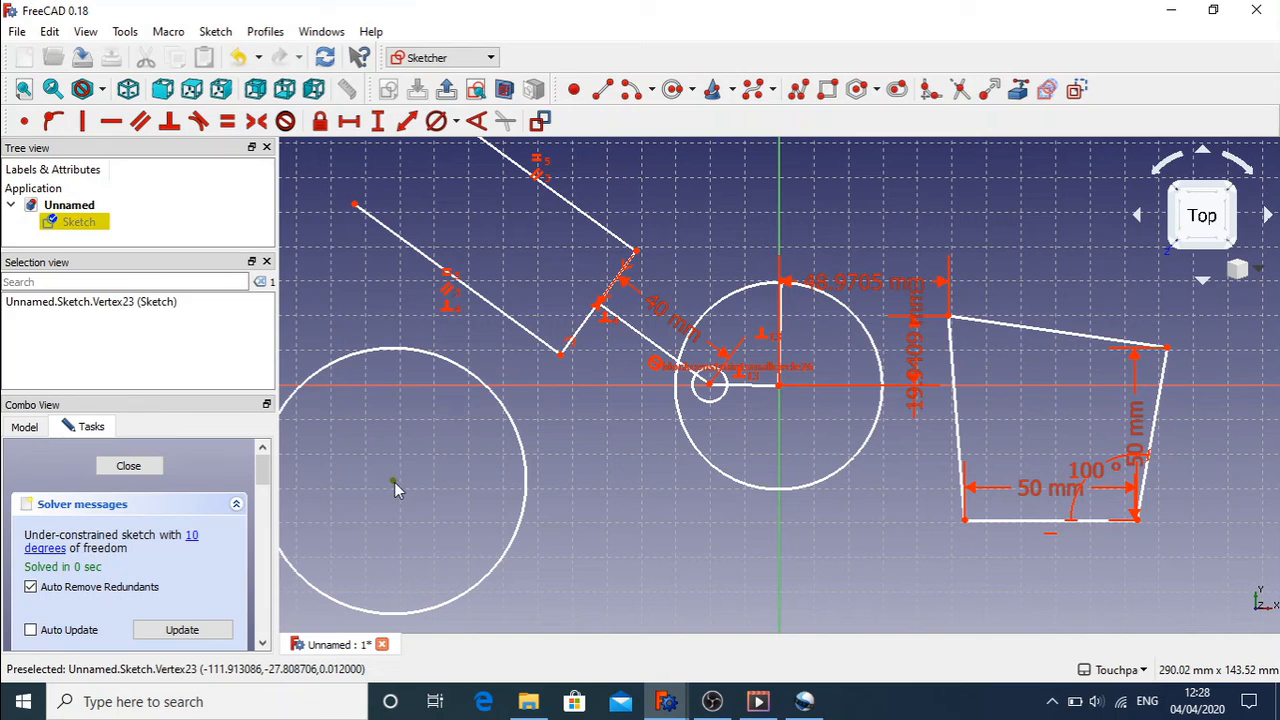
{"action": "left_click", "coordinate": [320, 126]}
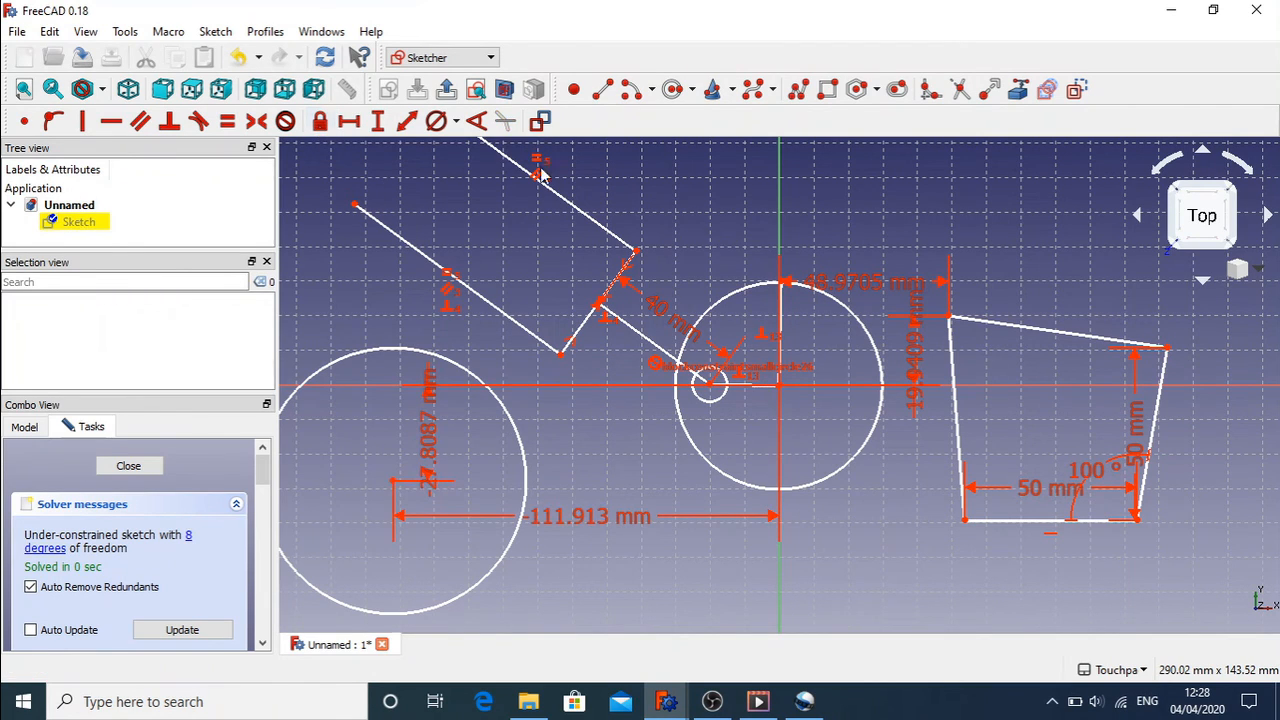